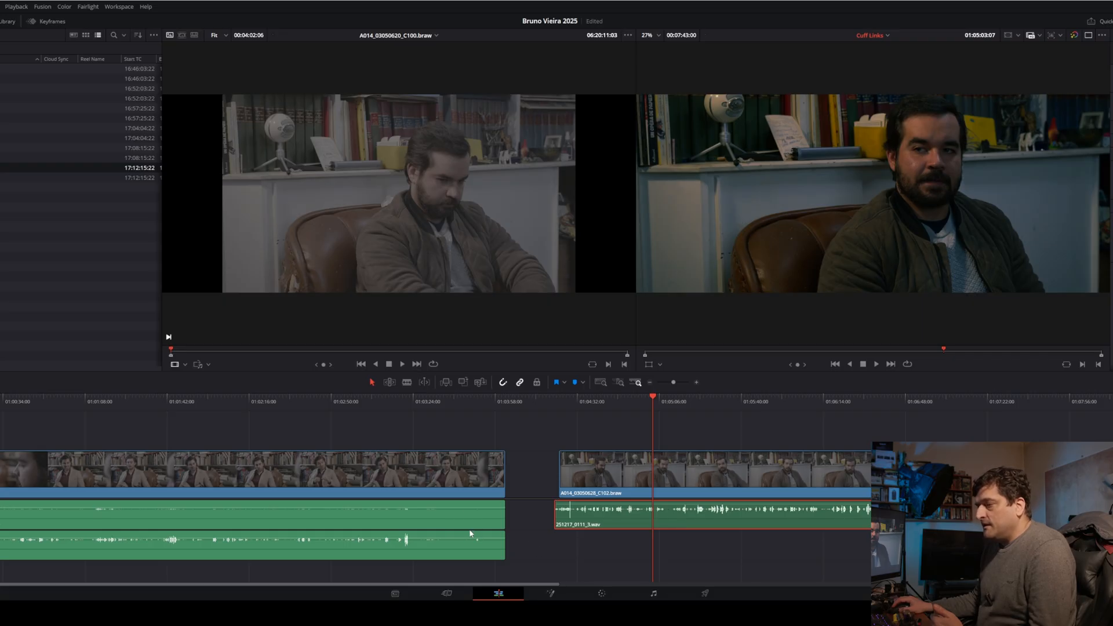
- Slide the external audio clip on the second audio track later, and select it with the first video clip and its camera audio
click(516, 562)
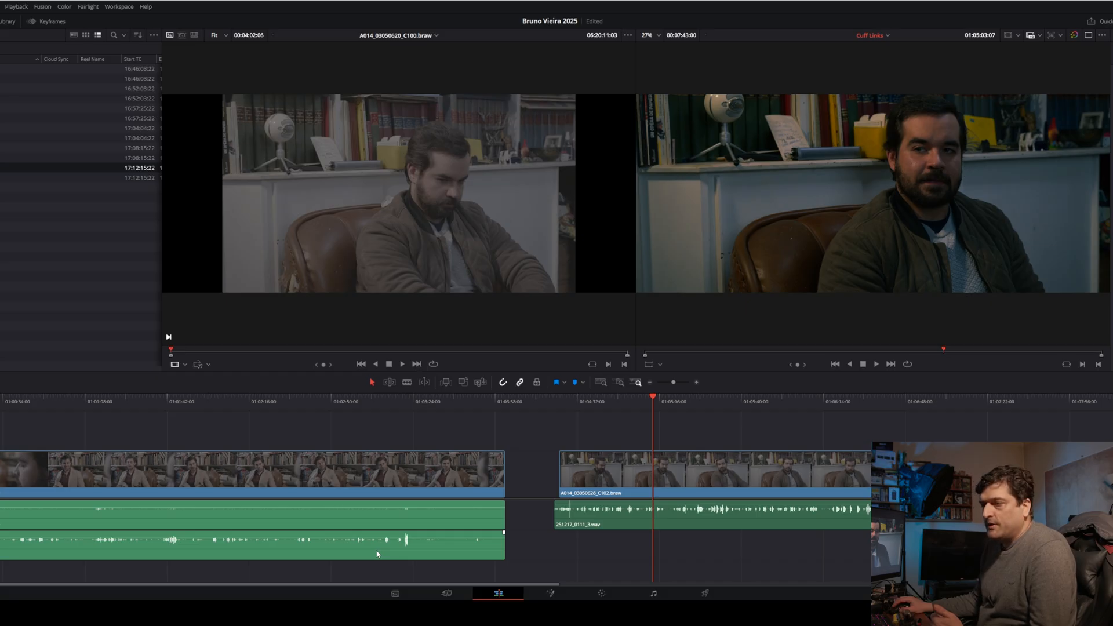
drag(377, 552, 425, 543)
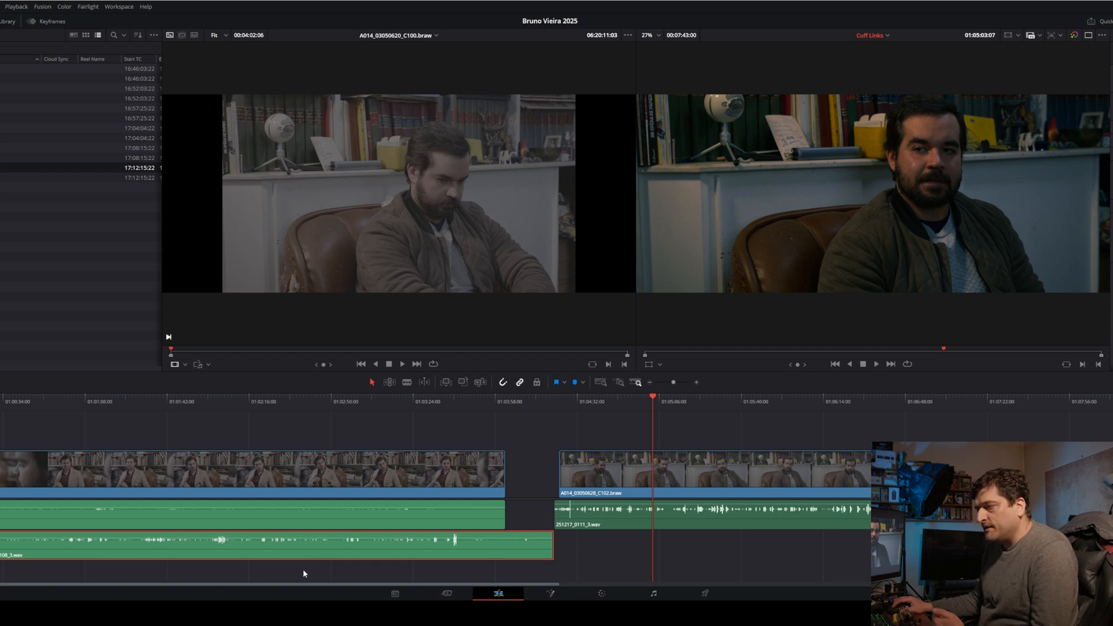
drag(303, 568, 281, 483)
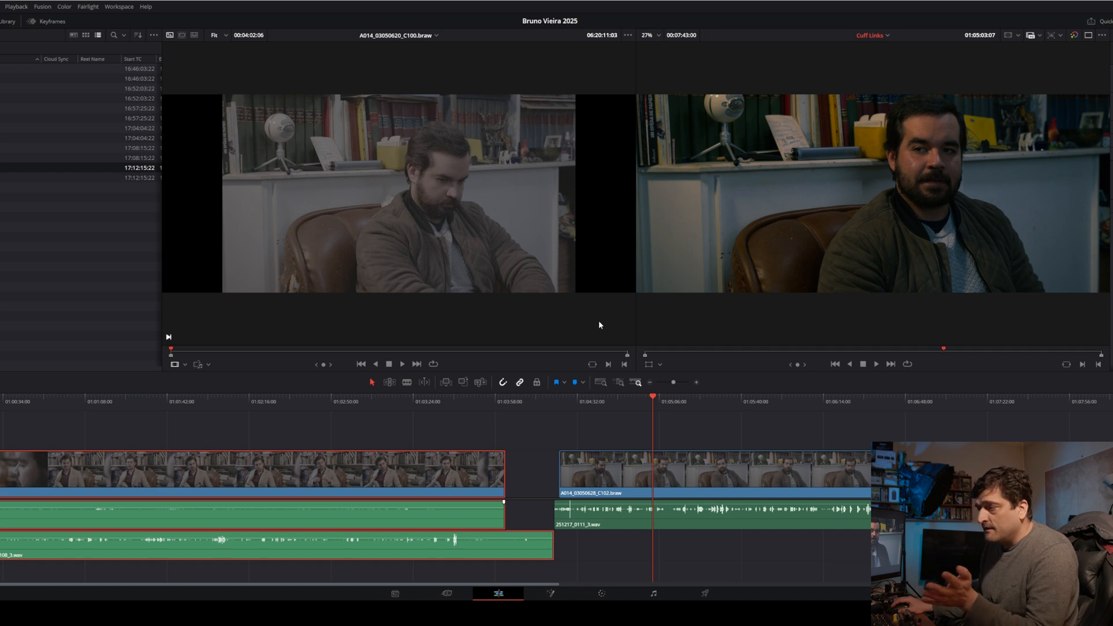
- Move the external audio clip up to the first audio track, replacing the first video clip's camera audio
click(533, 563)
drag(452, 551, 451, 510)
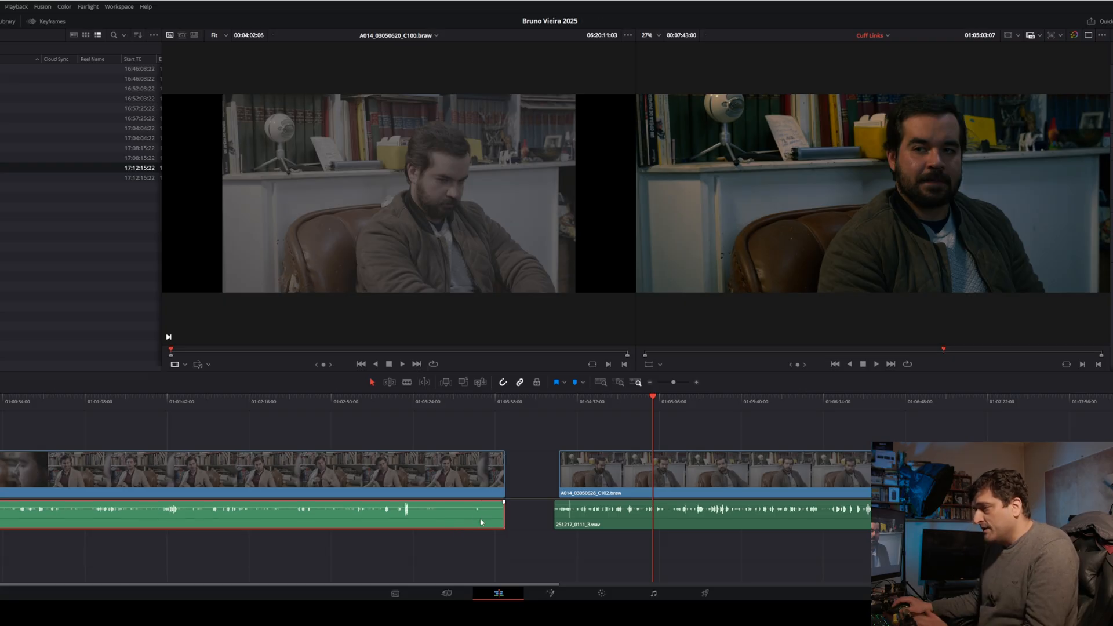
- Play short passages of both timeline clips, near 01:01:15 and 01:05:31, to check picture and sound
click(130, 404)
drag(129, 405, 105, 405)
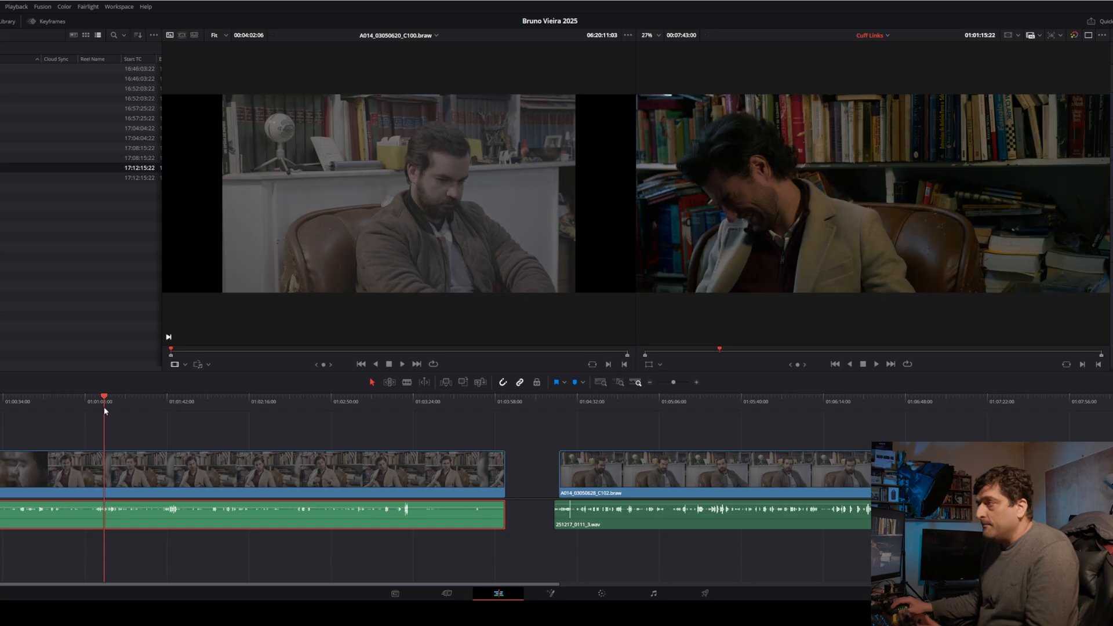
key(space)
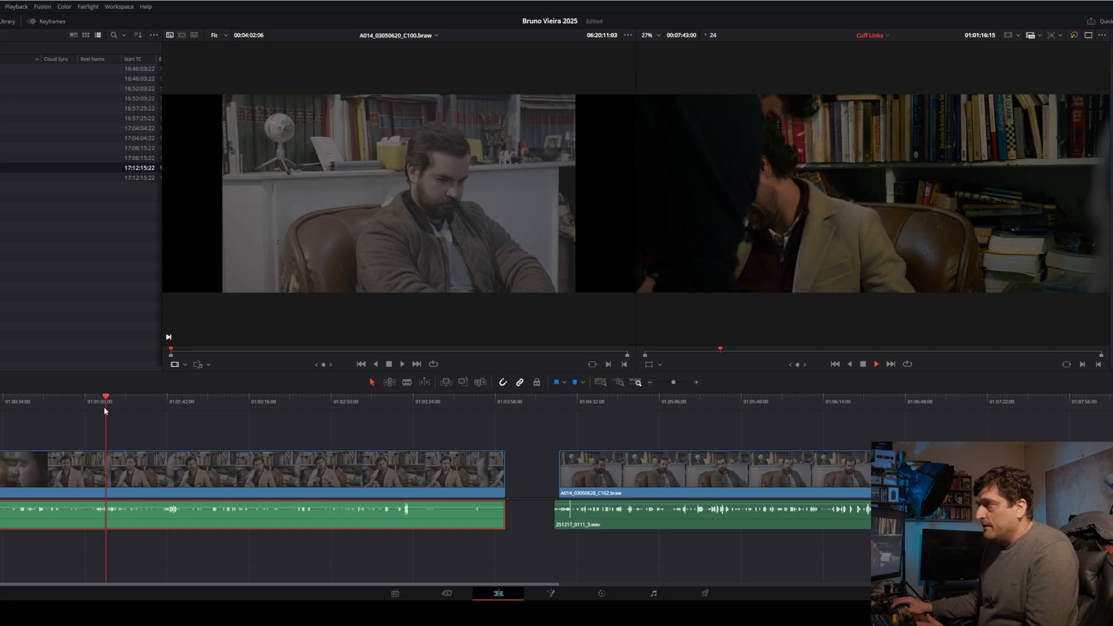
key(space)
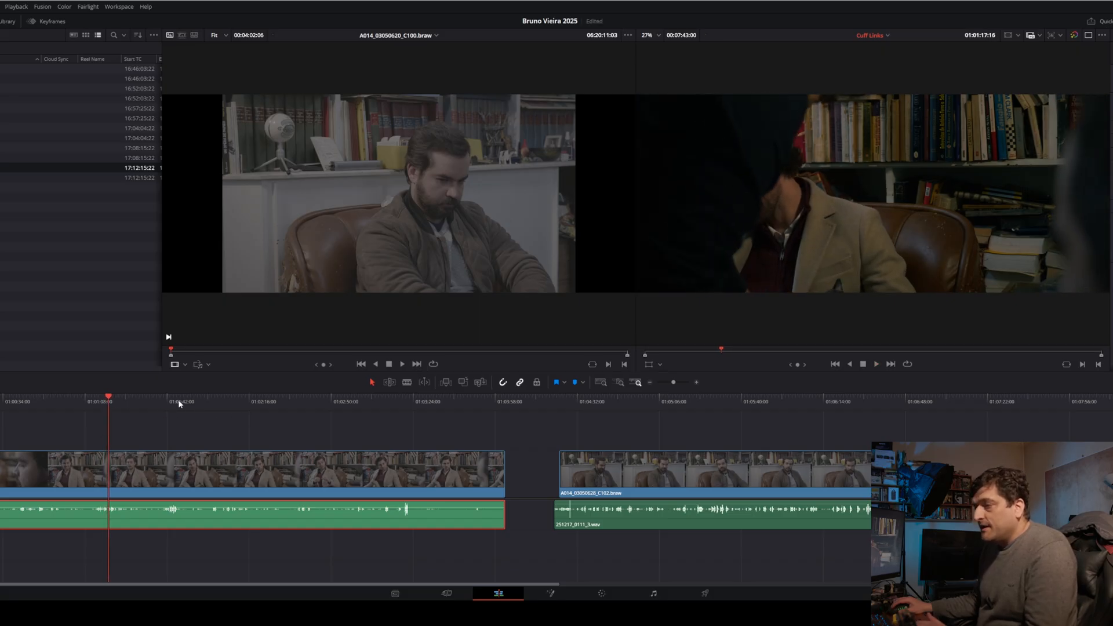
drag(704, 402, 709, 404)
key(space)
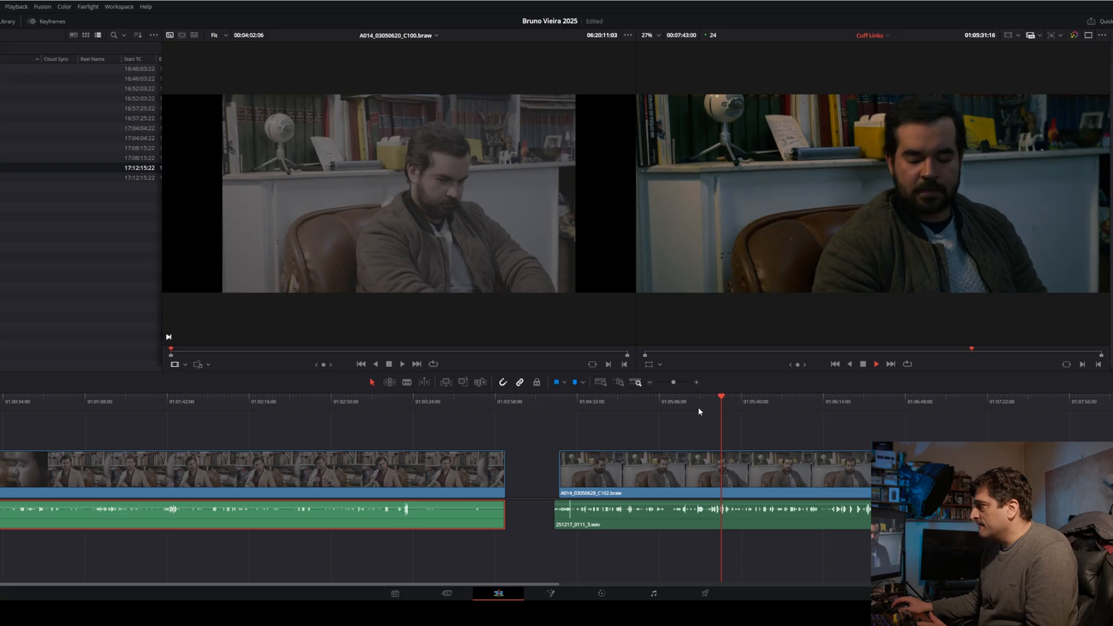
key(space)
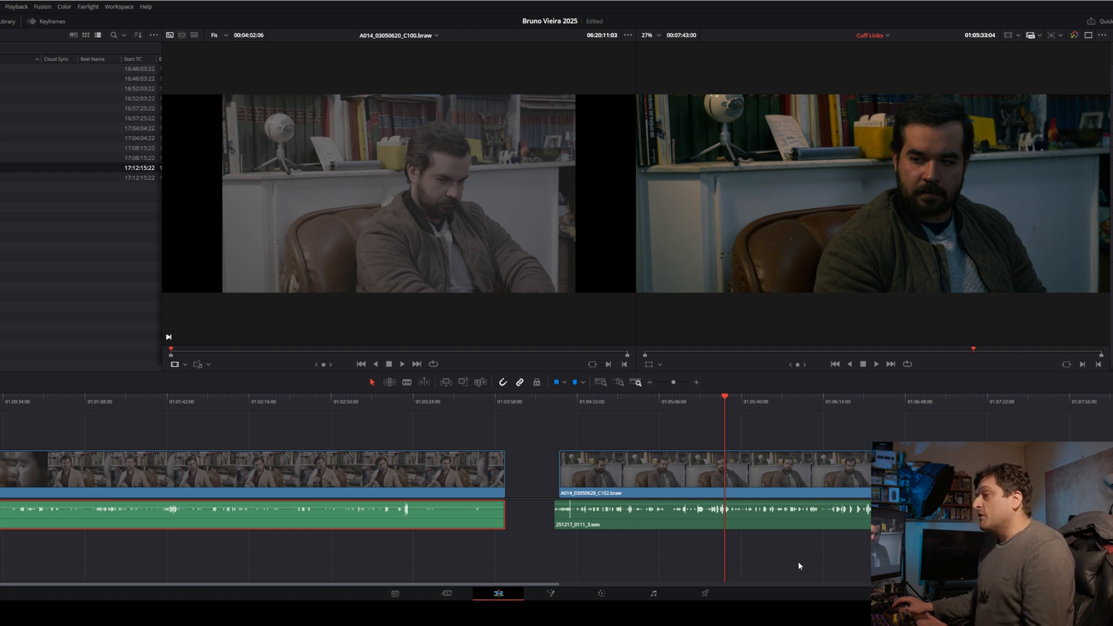
- Switch to the color grading page and go through the second clip's three nodes, ending with node 01's Color Space Transform settings
click(652, 593)
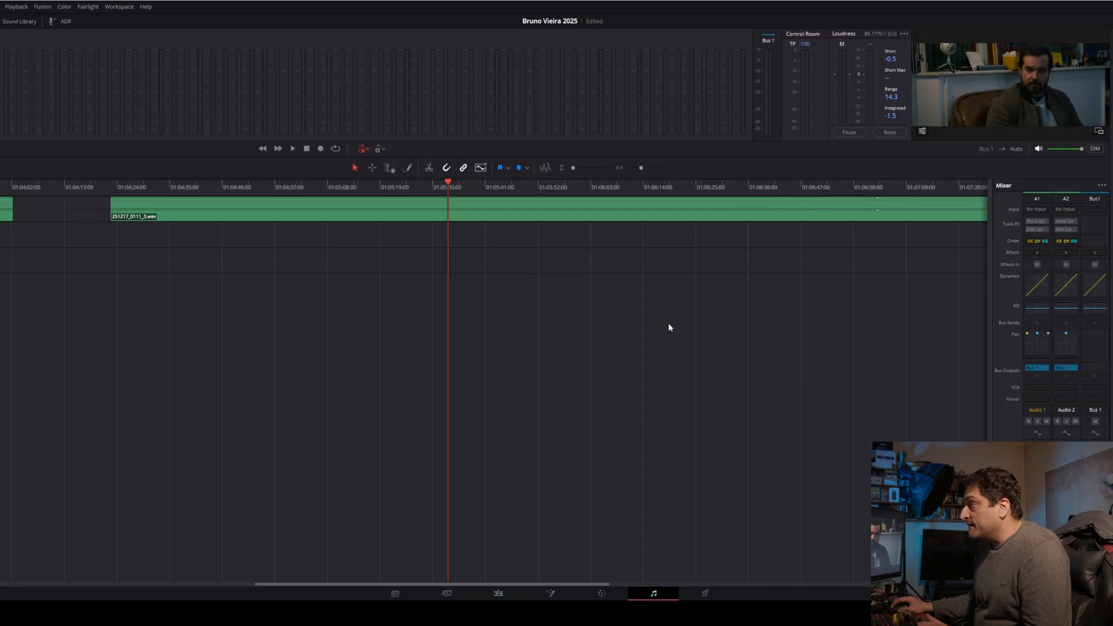
click(601, 593)
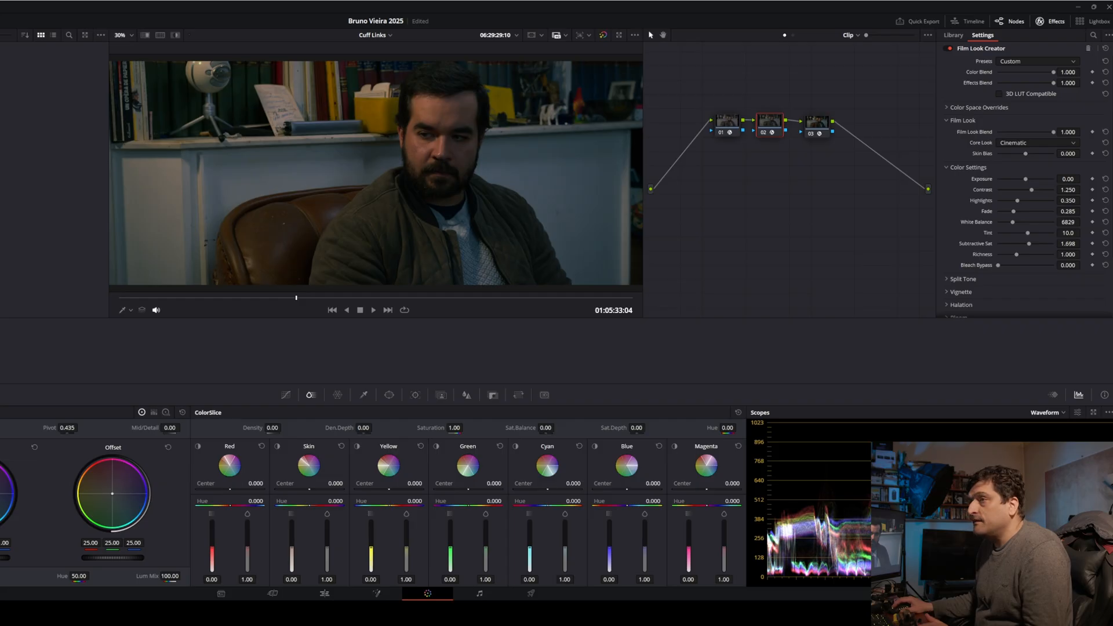
click(729, 121)
click(769, 123)
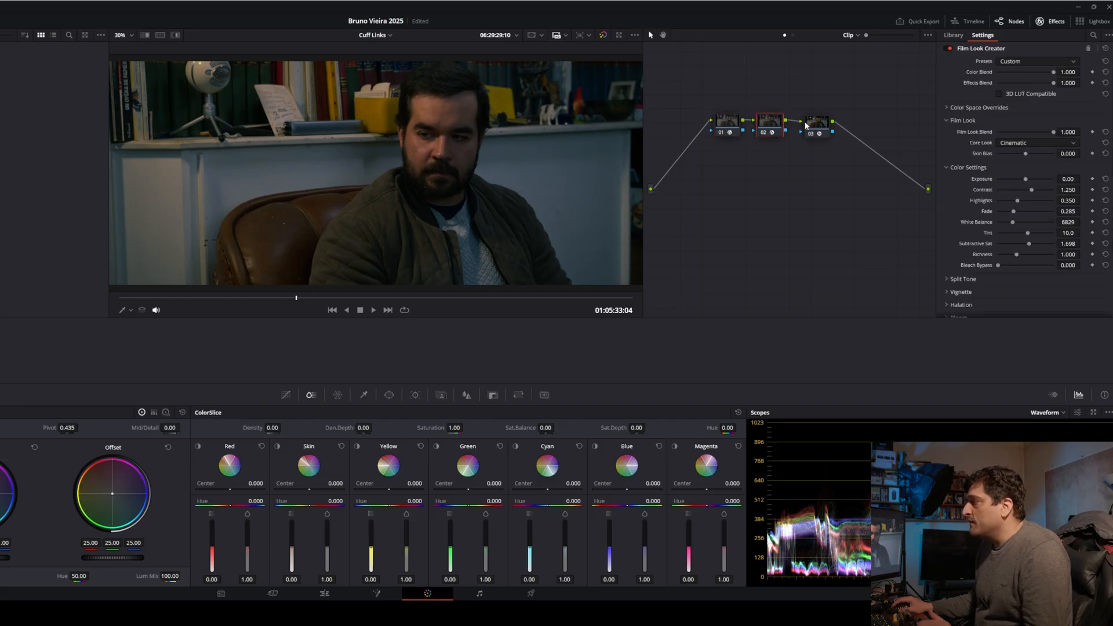
click(812, 123)
click(732, 124)
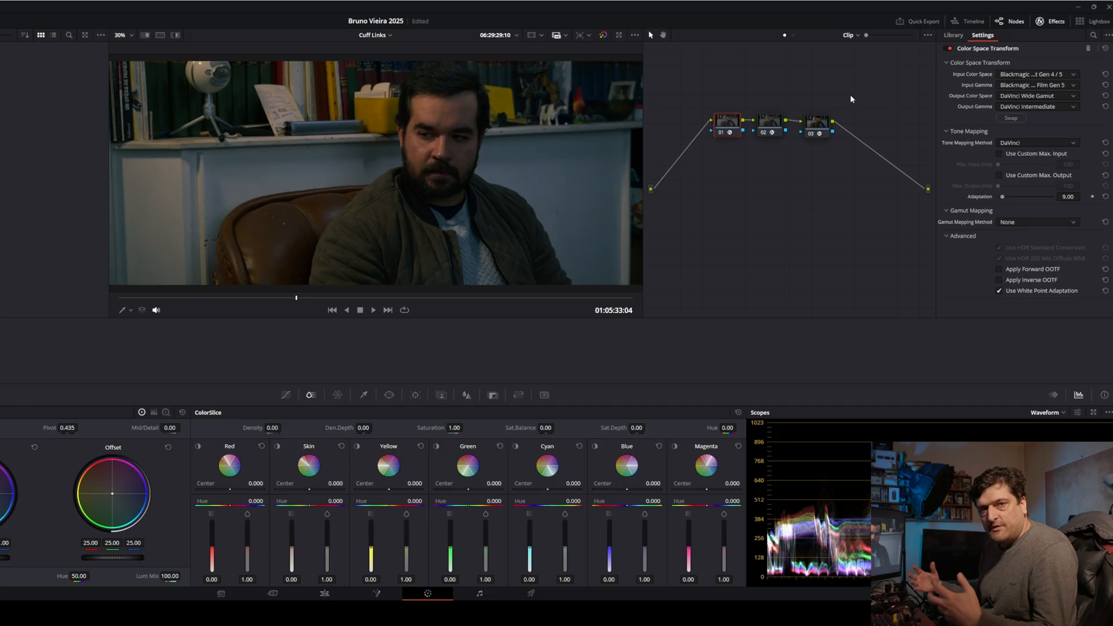
- Compare the image with node 01 off and on, and examine the Color Space Transform settings of node 03
click(720, 133)
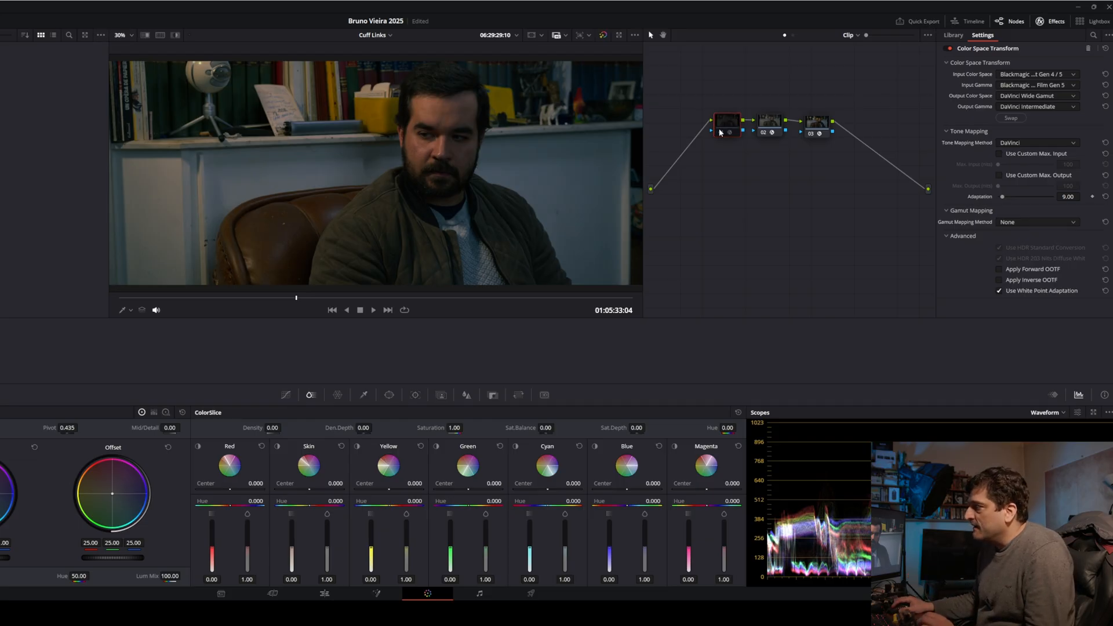
click(720, 132)
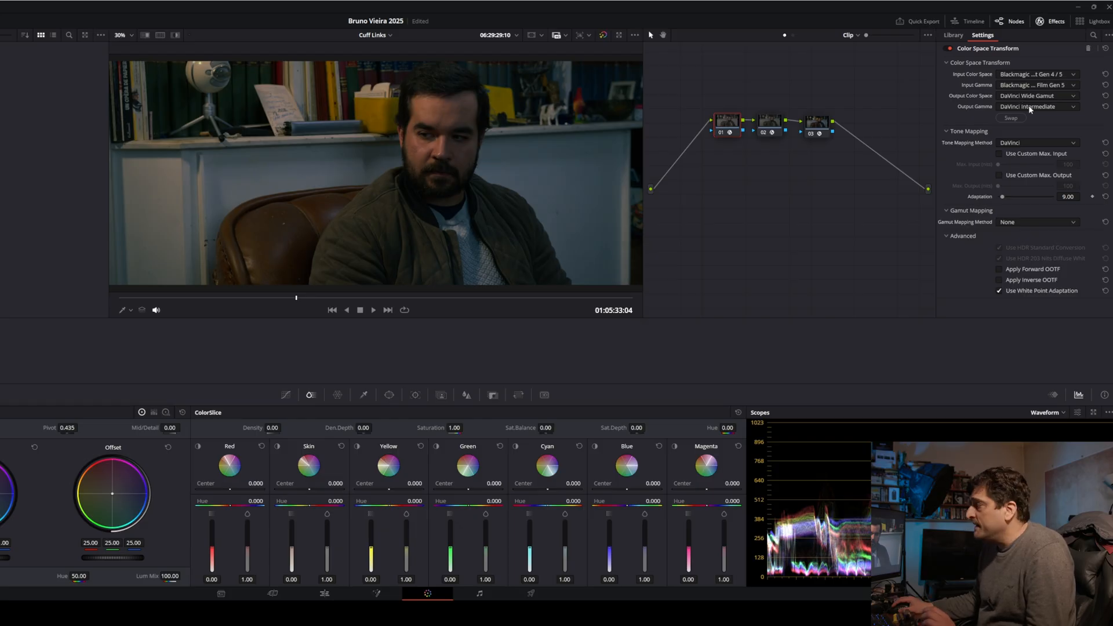
click(824, 129)
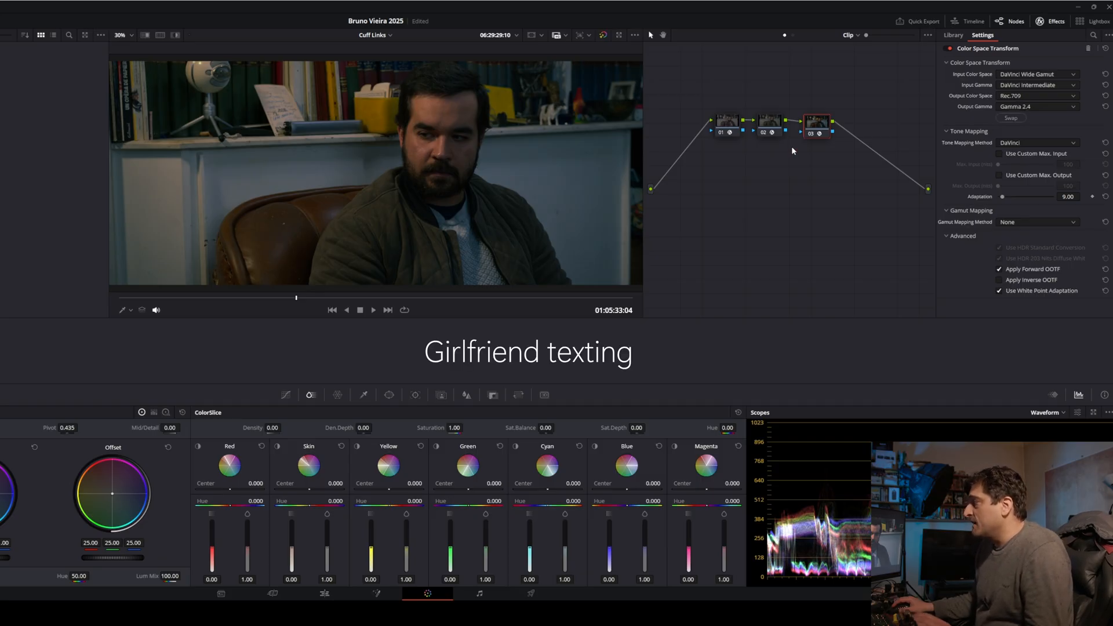
- Compare the shot with and without node 02, including in the enlarged viewer, and leave the node enabled
click(764, 133)
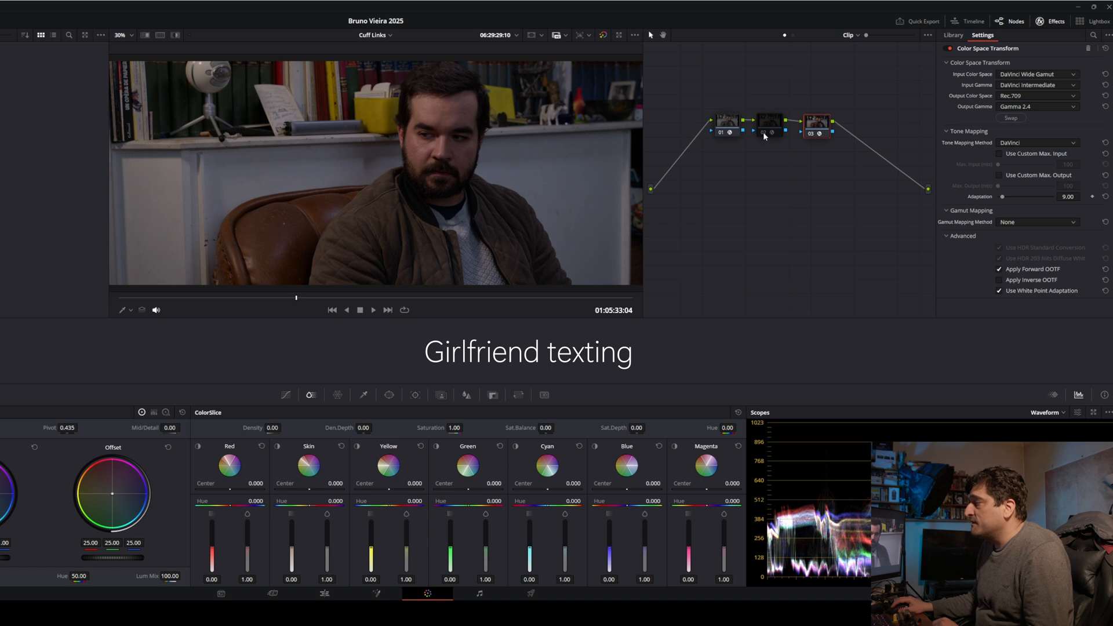
click(763, 131)
click(763, 131)
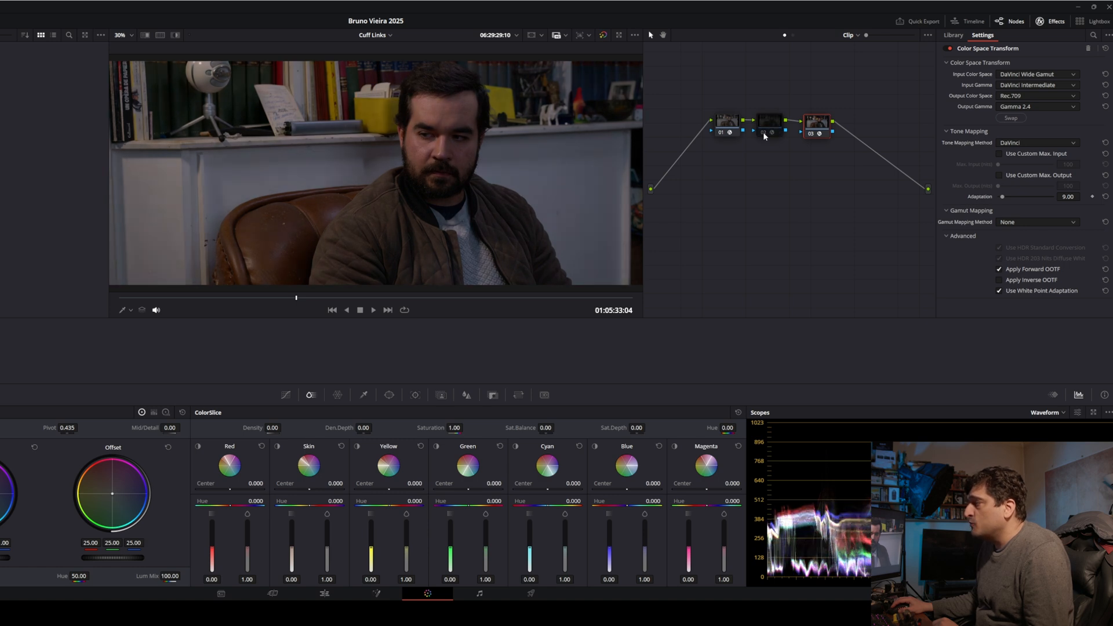
click(763, 131)
click(763, 132)
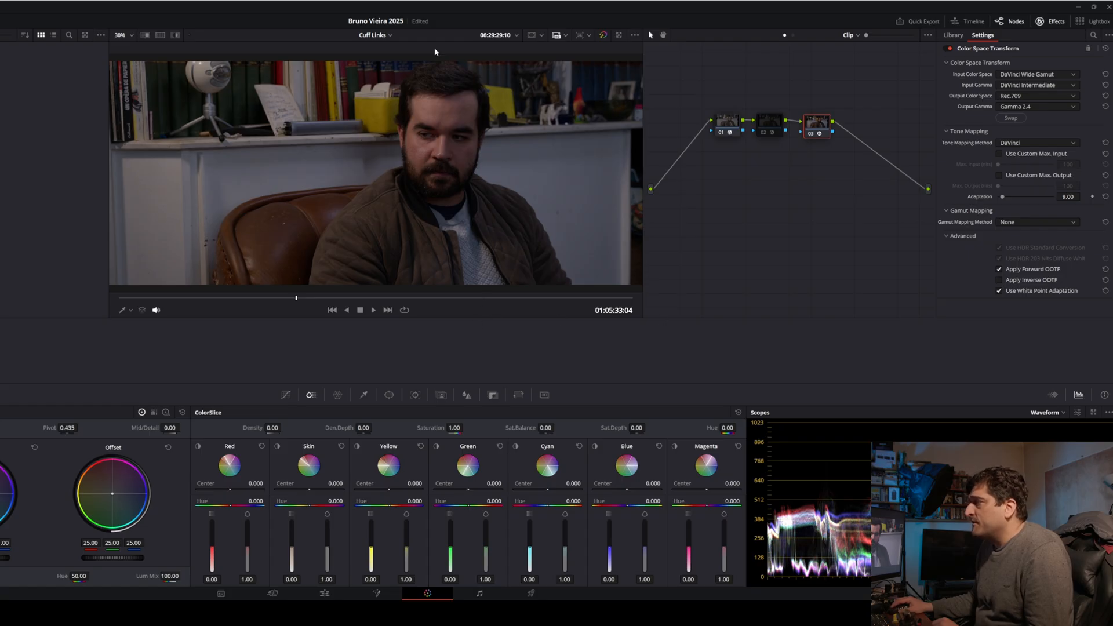
click(619, 35)
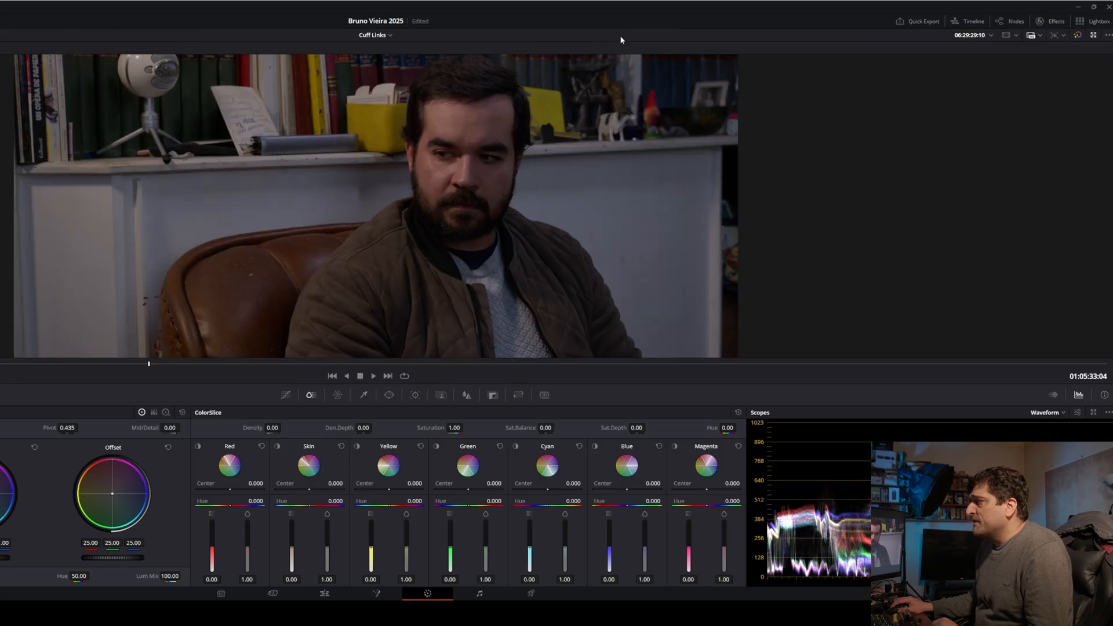
click(1094, 36)
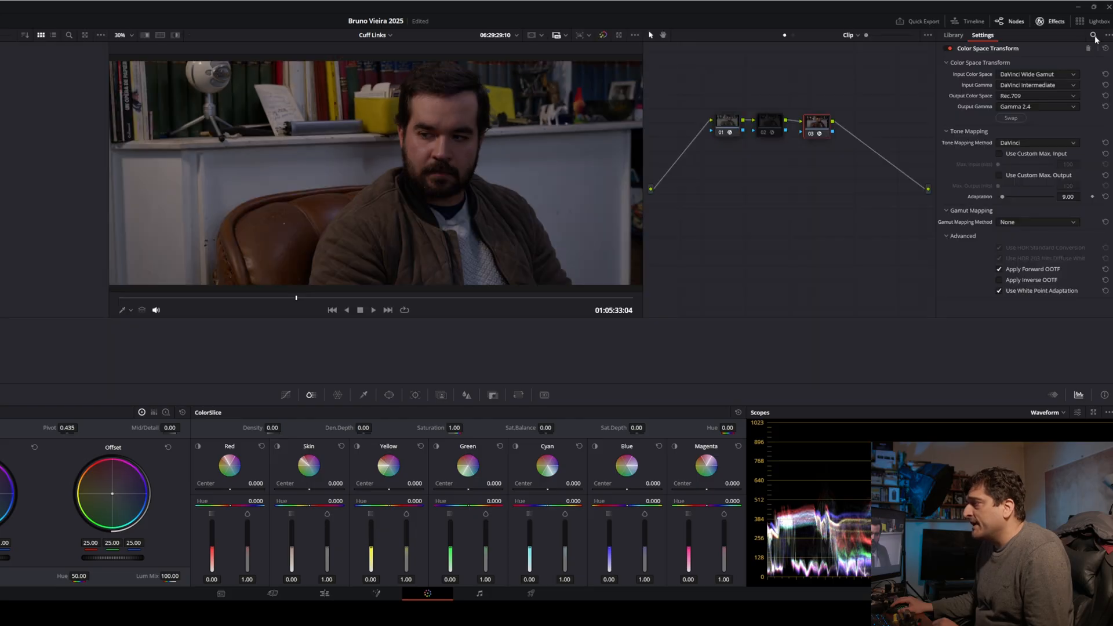
click(761, 133)
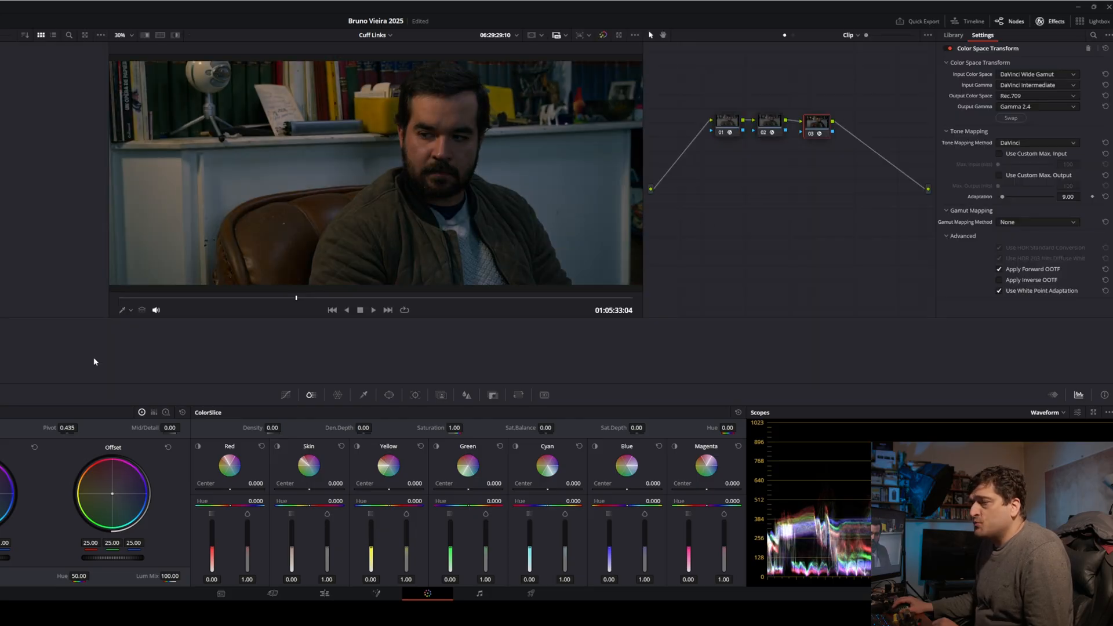
- Examine node 02's Film Look Creator settings and view the graded shot in the enlarged viewer
click(764, 129)
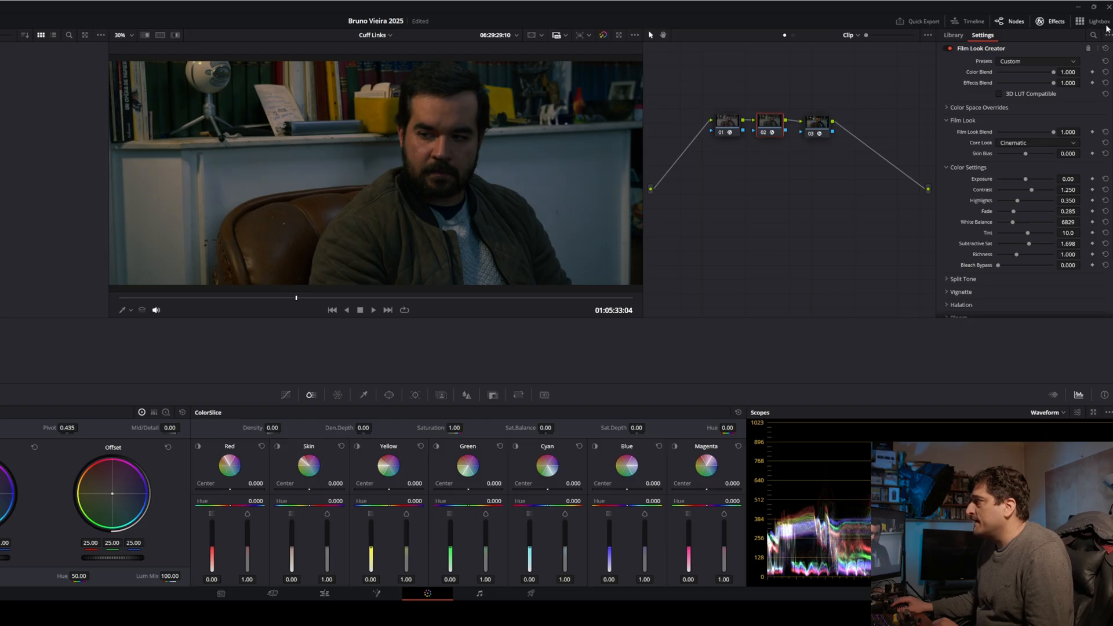
click(618, 35)
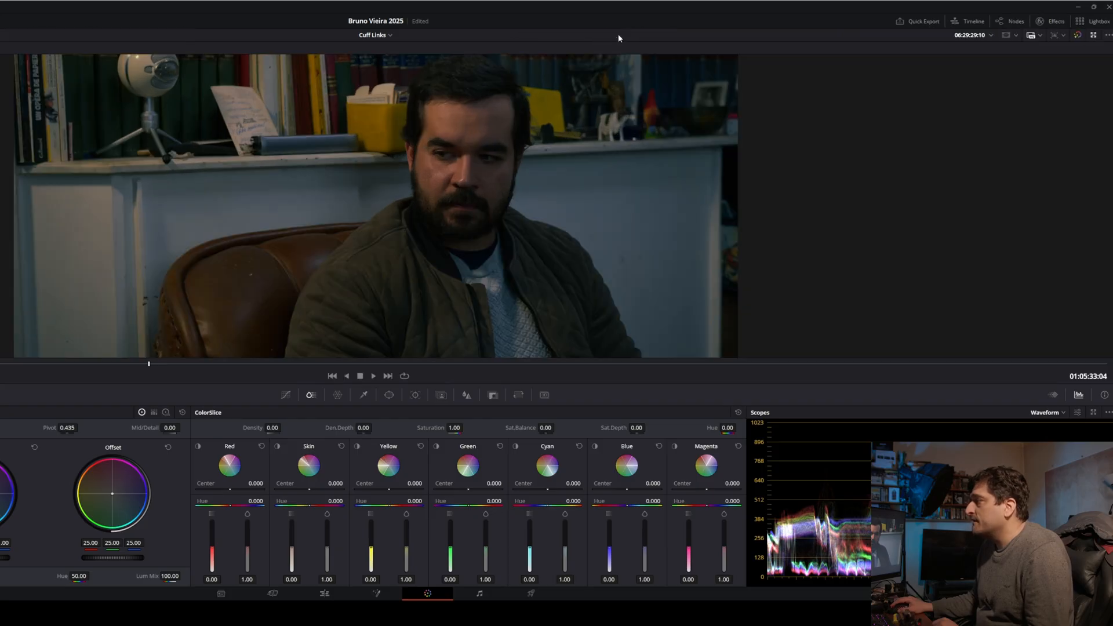
click(1093, 36)
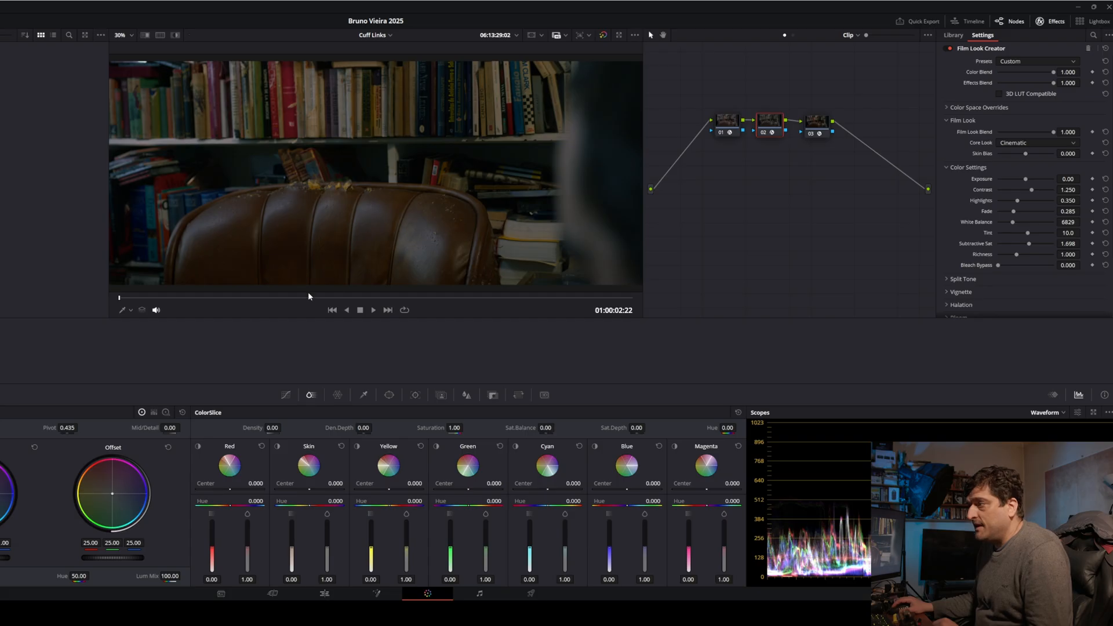
- Browse the first clip to 01:02:43:08 and compare its image with node 02 off and on
click(330, 297)
click(389, 298)
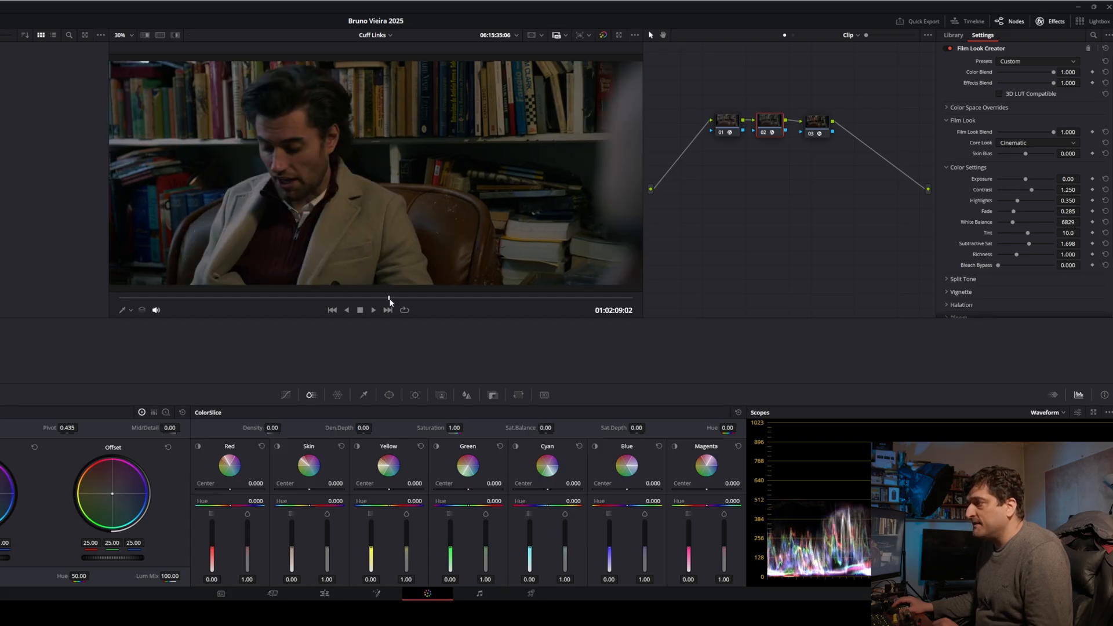
click(417, 298)
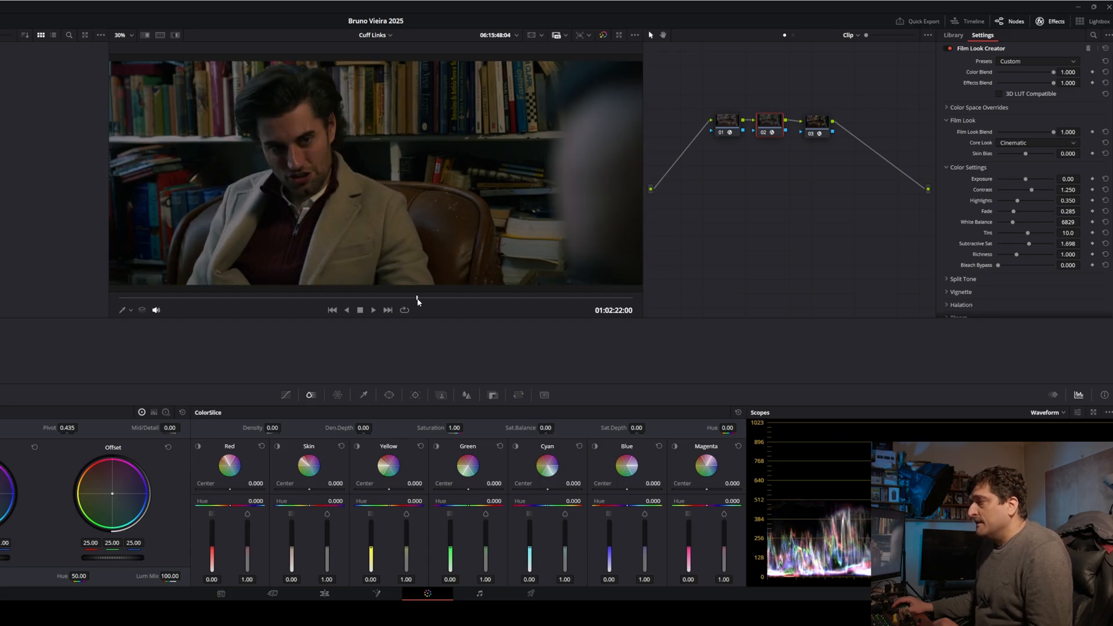
click(464, 297)
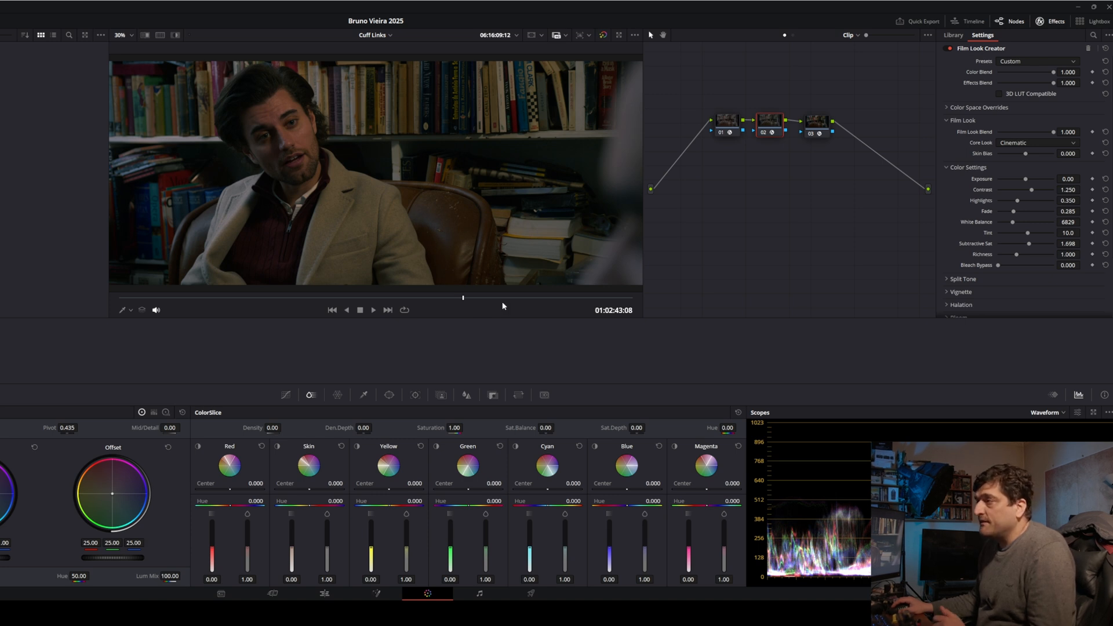
click(762, 133)
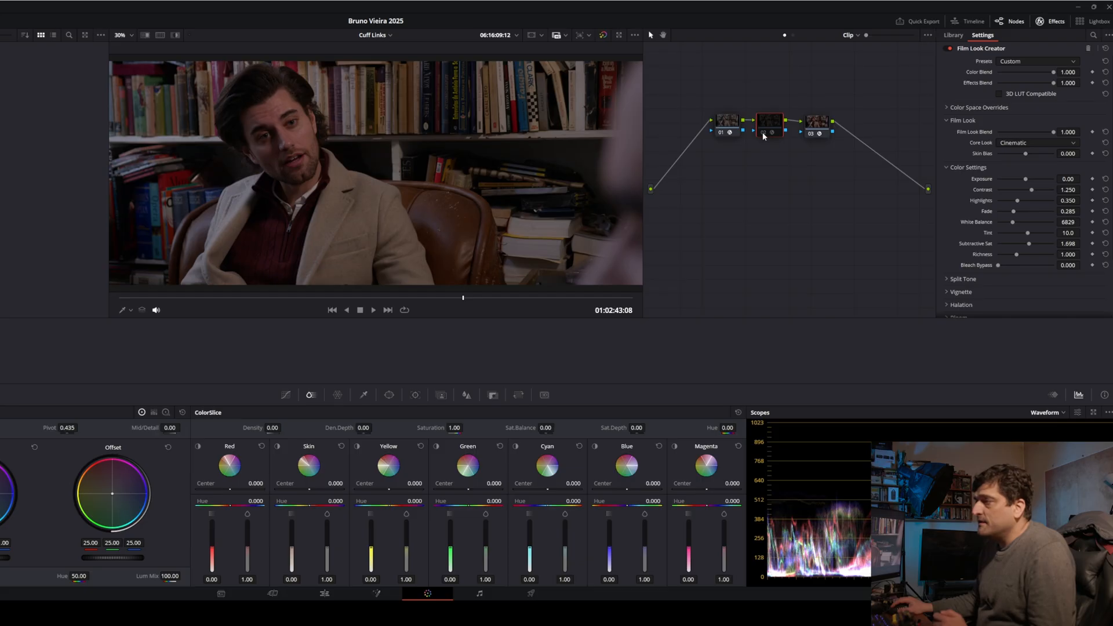
click(762, 134)
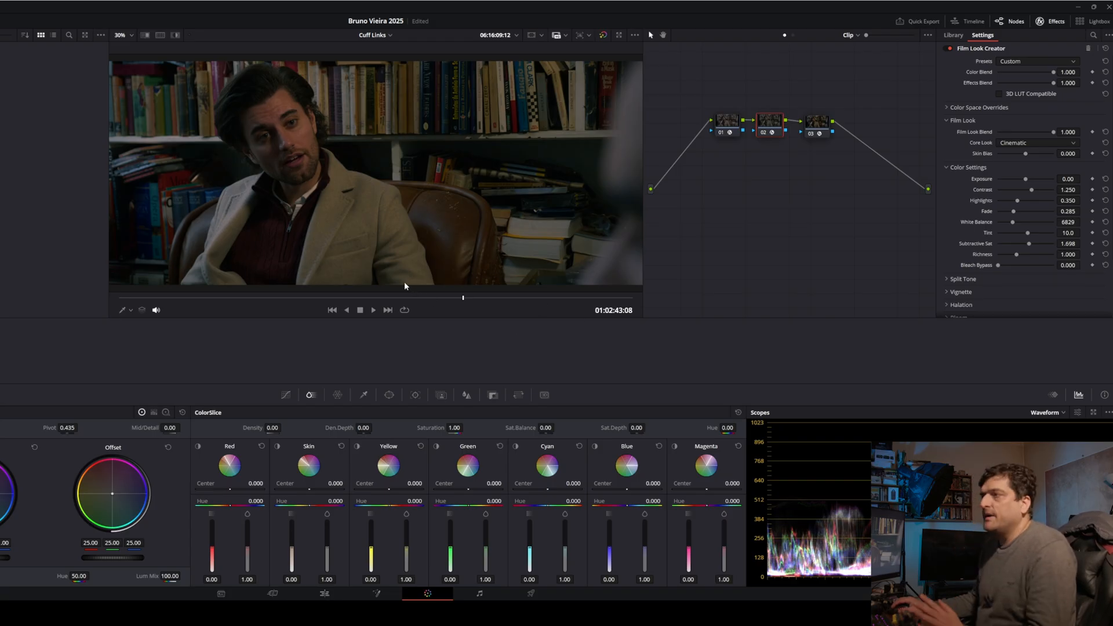
- Return to the Edit page, place the playhead at 01:00:51:14, and raise the volume of the first clip's external audio
click(325, 593)
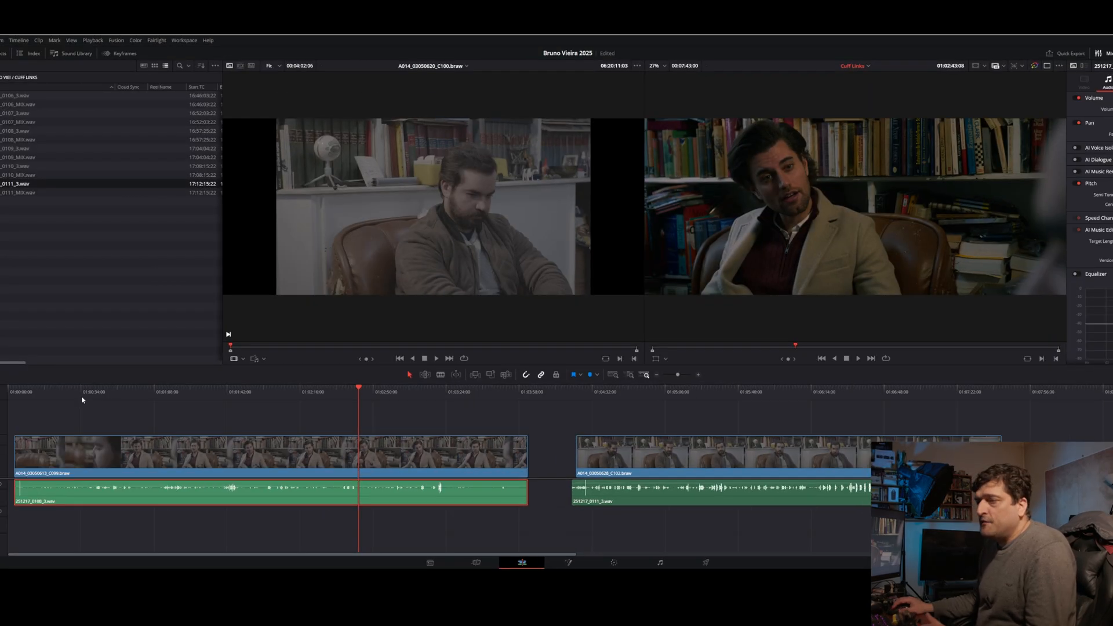
click(78, 397)
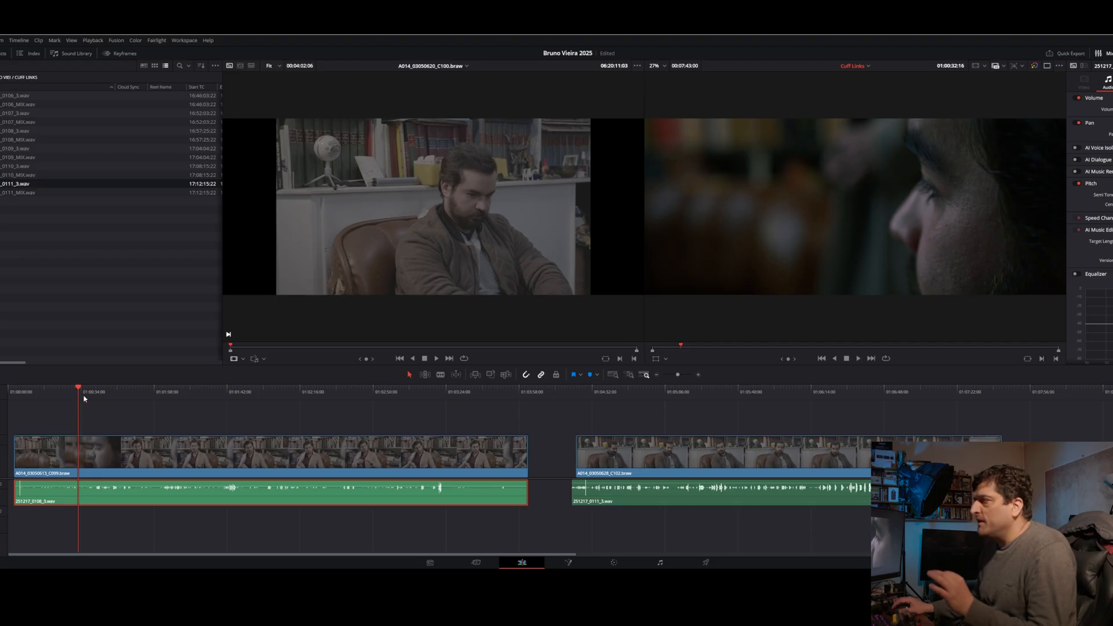
click(119, 399)
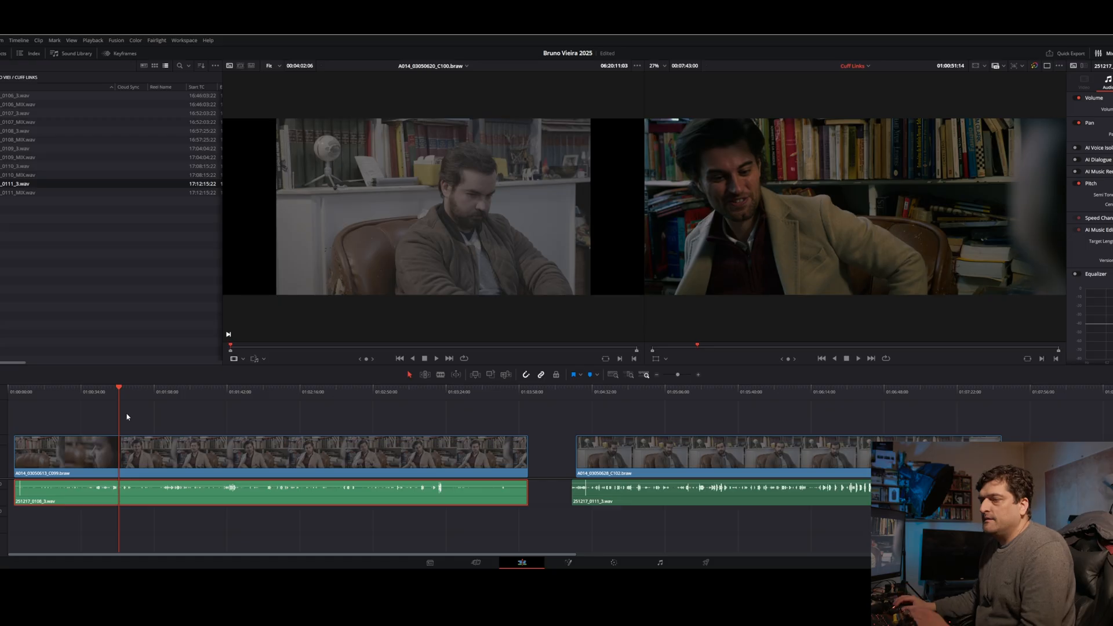
drag(147, 485, 147, 481)
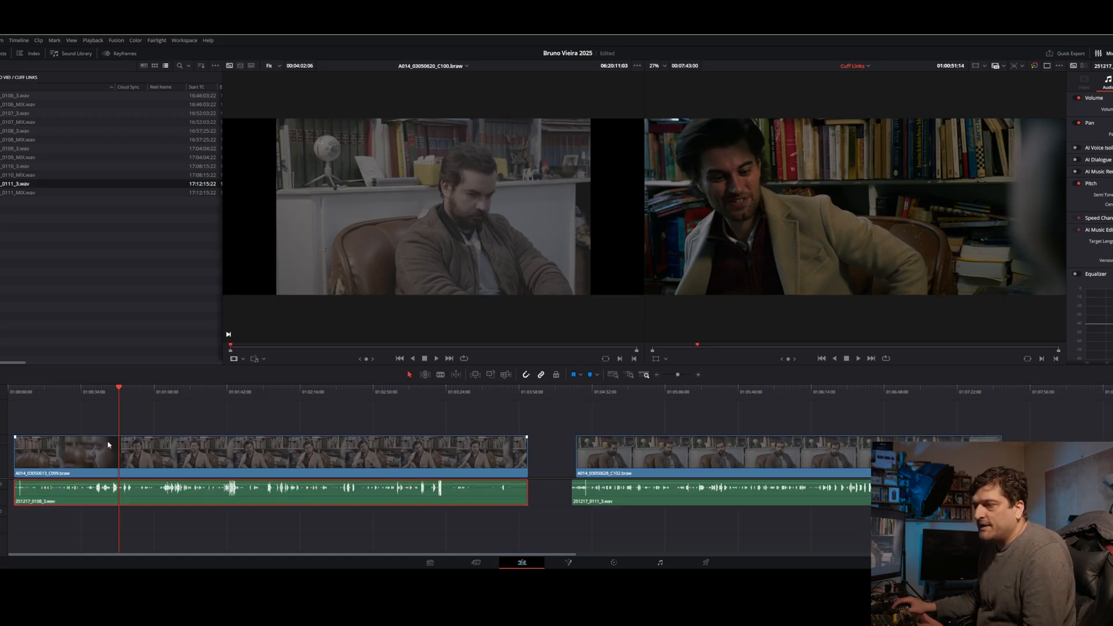
- Move the playhead to 01:00:29:19 on the first clip's close-up shot
click(83, 395)
drag(84, 395, 72, 397)
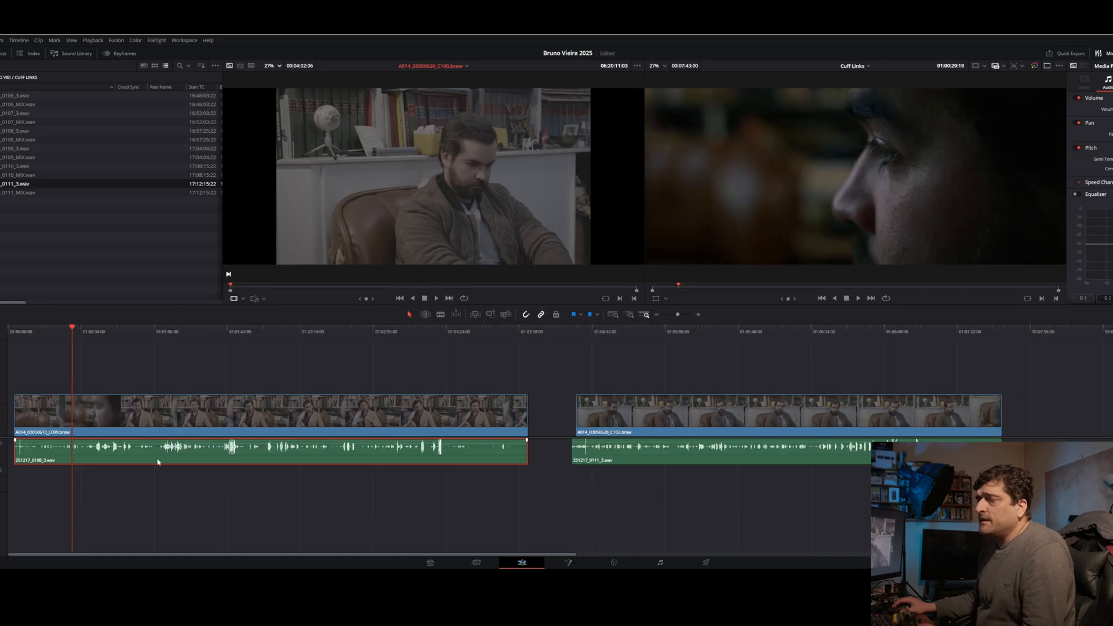
- Play the opening of the first clip from about 01:00:11:01 to look for a starting point
click(44, 341)
key(space)
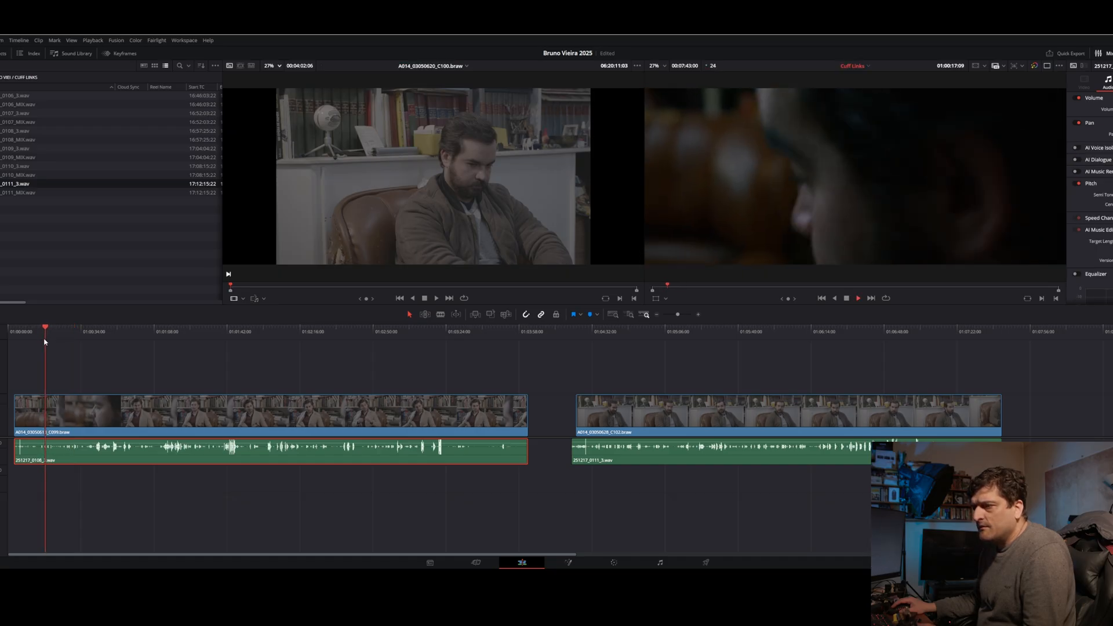
click(34, 340)
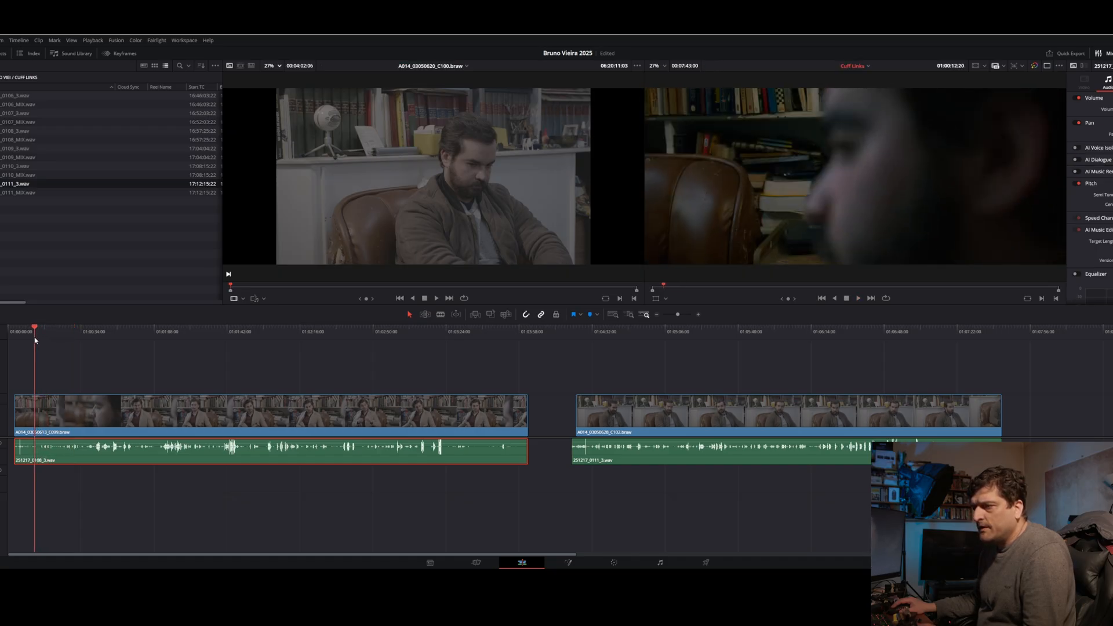
click(32, 341)
key(space)
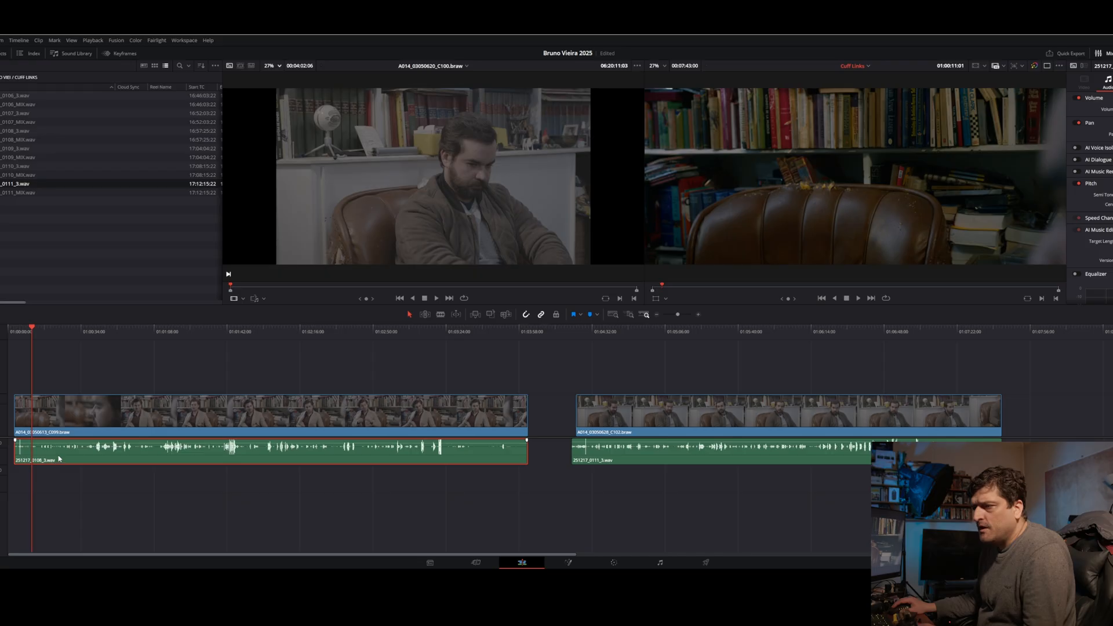
key(space)
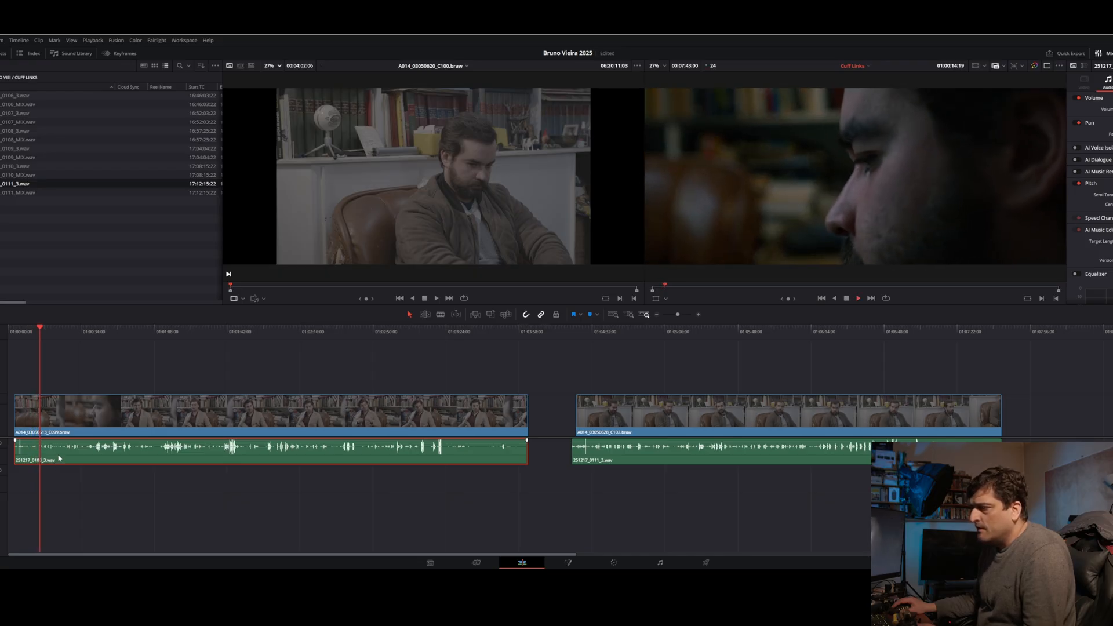
key(space)
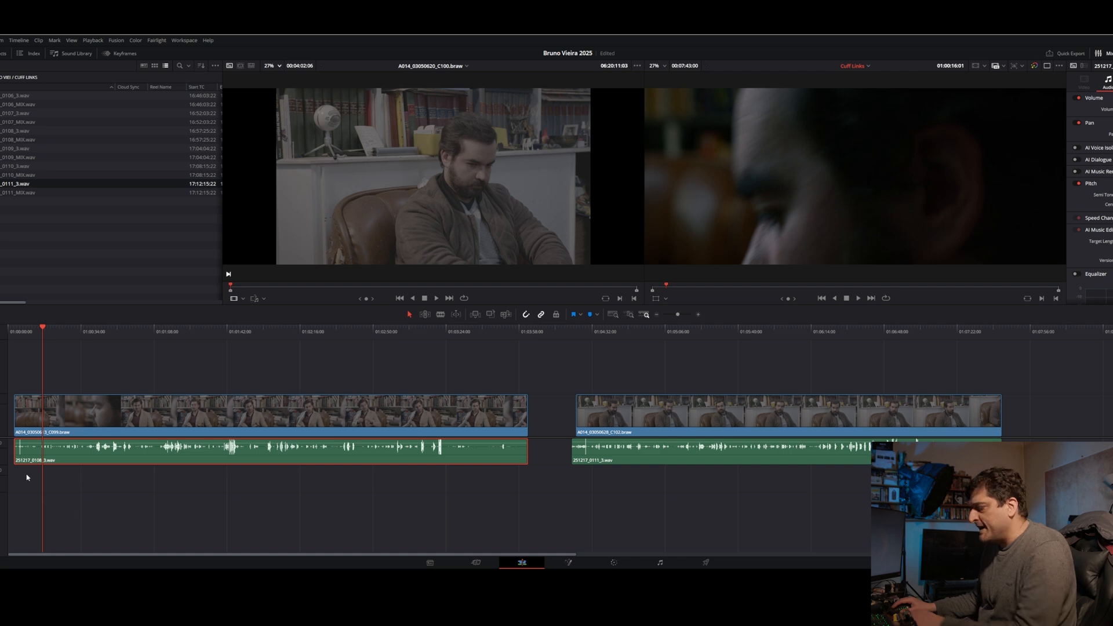
- Go frame by frame to 01:00:16:15 and trim the start of the first clip and its external audio there
key(Left)
key(Left)
key(Left)
key(Left)
key(Left)
key(Left)
key(Left)
key(Left)
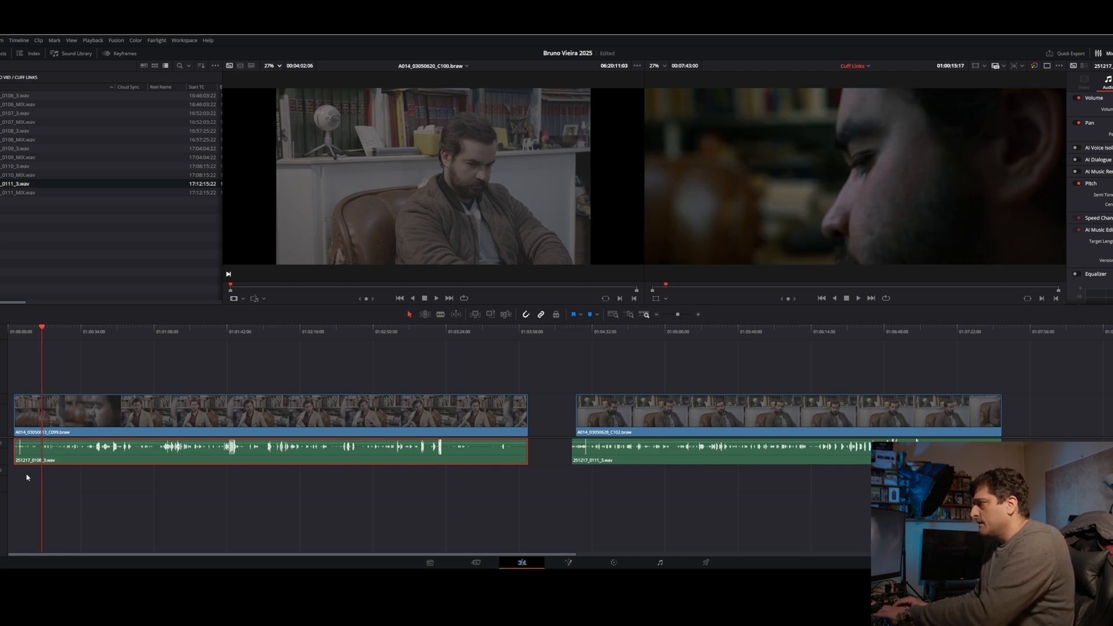
key(space)
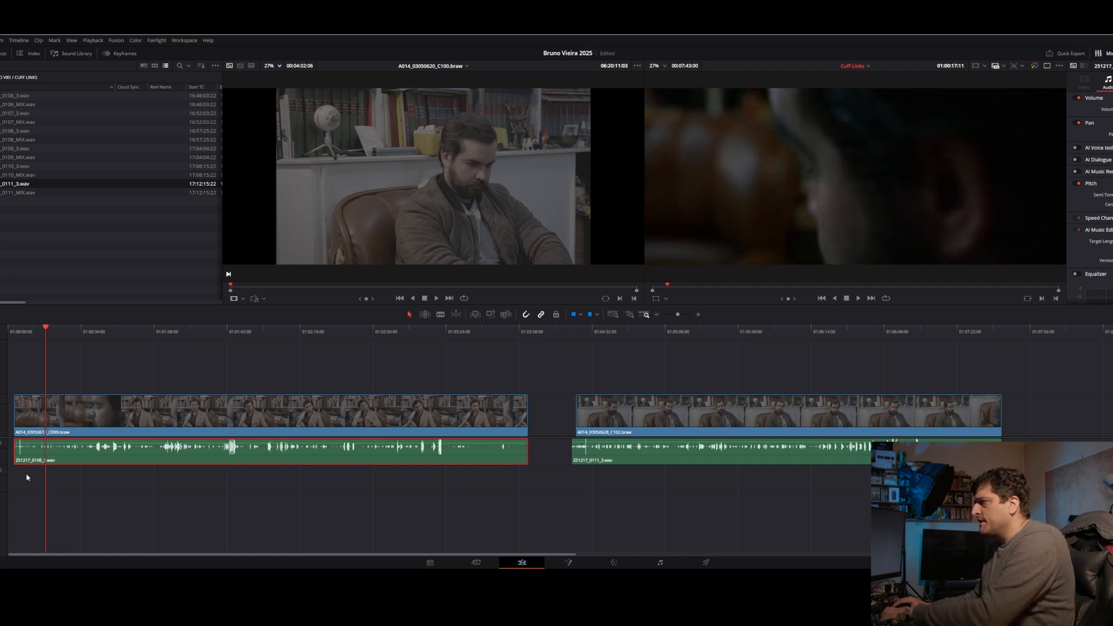
key(Right)
key(Right)
key(Right)
key(Right)
key(Right)
key(Right)
key(Right)
key(Right)
key(Left)
key(Left)
key(Left)
key(Left)
key(Left)
key(Left)
key(Left)
key(Left)
key(Left)
key(Left)
key(Left)
key(Left)
key(Left)
key(Left)
key(Left)
key(Left)
key(Left)
key(Left)
key(Left)
key(Left)
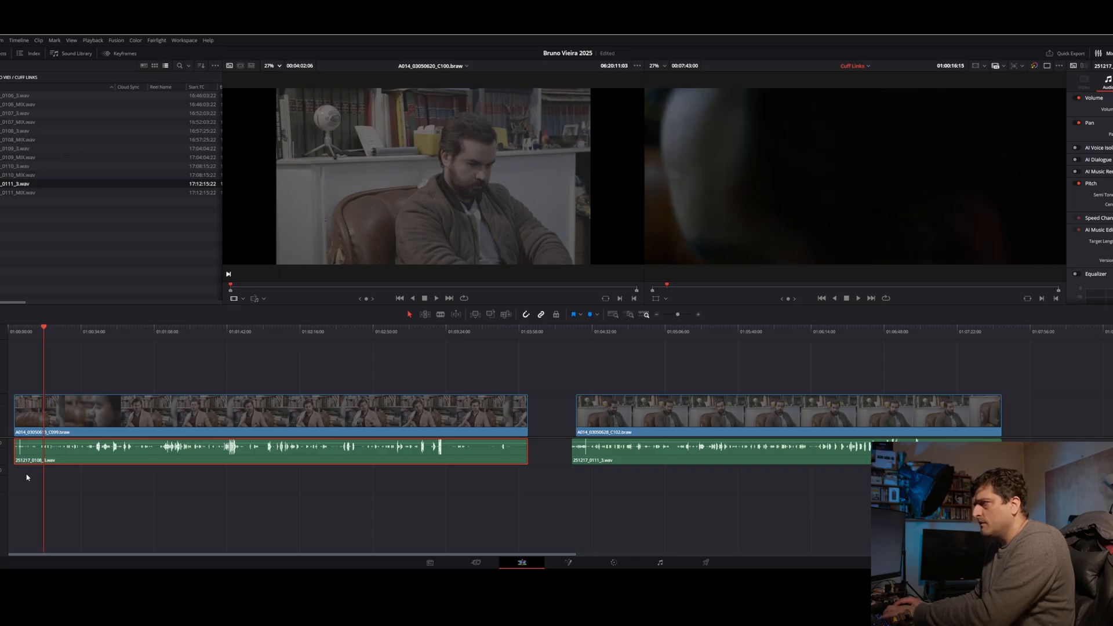
drag(16, 420, 48, 421)
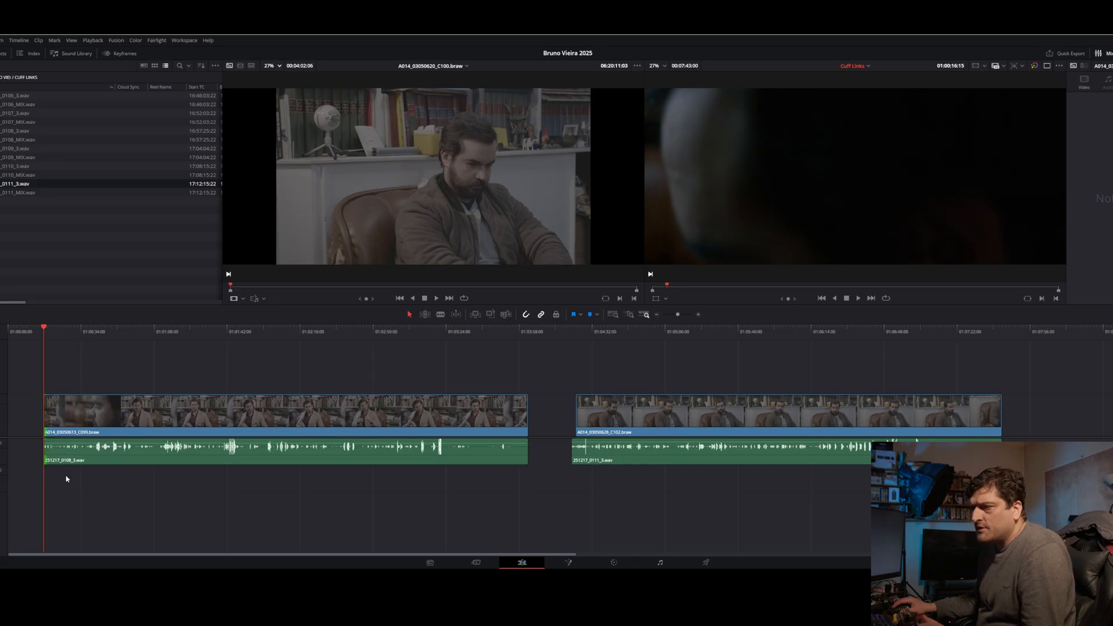
- Play on to 01:00:26:12 and trim the start of the first clip and its audio to that point
key(space)
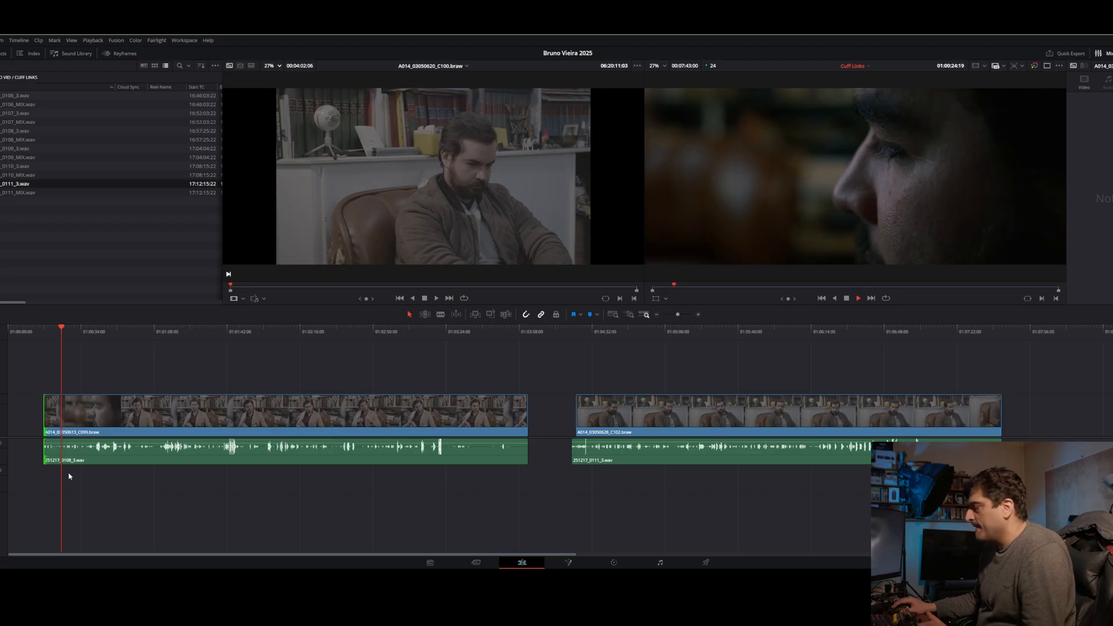
key(space)
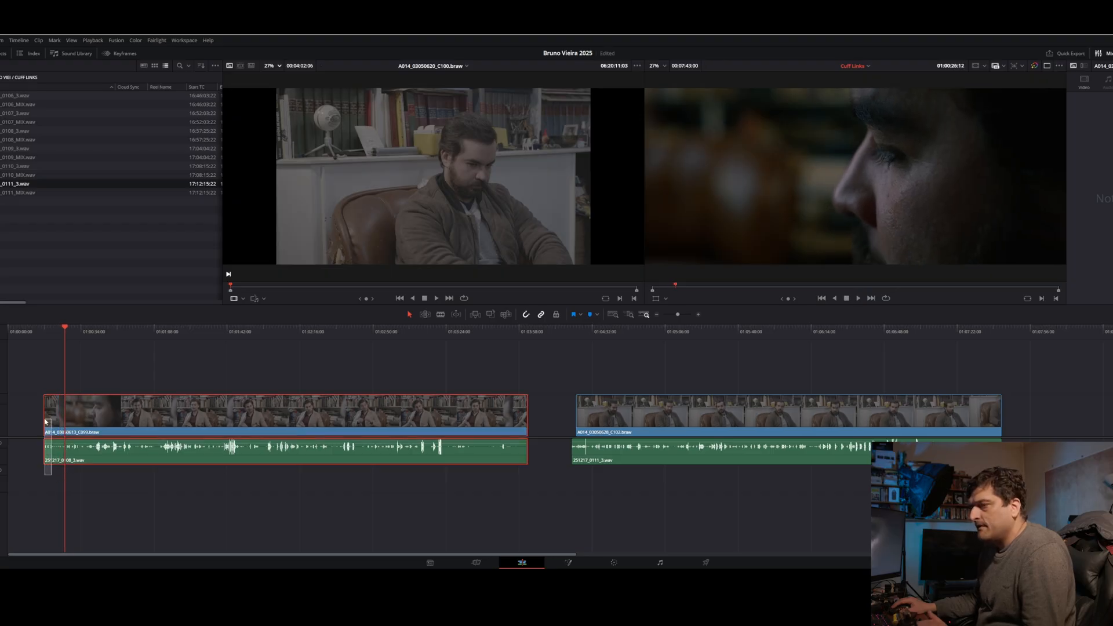
drag(44, 416, 64, 423)
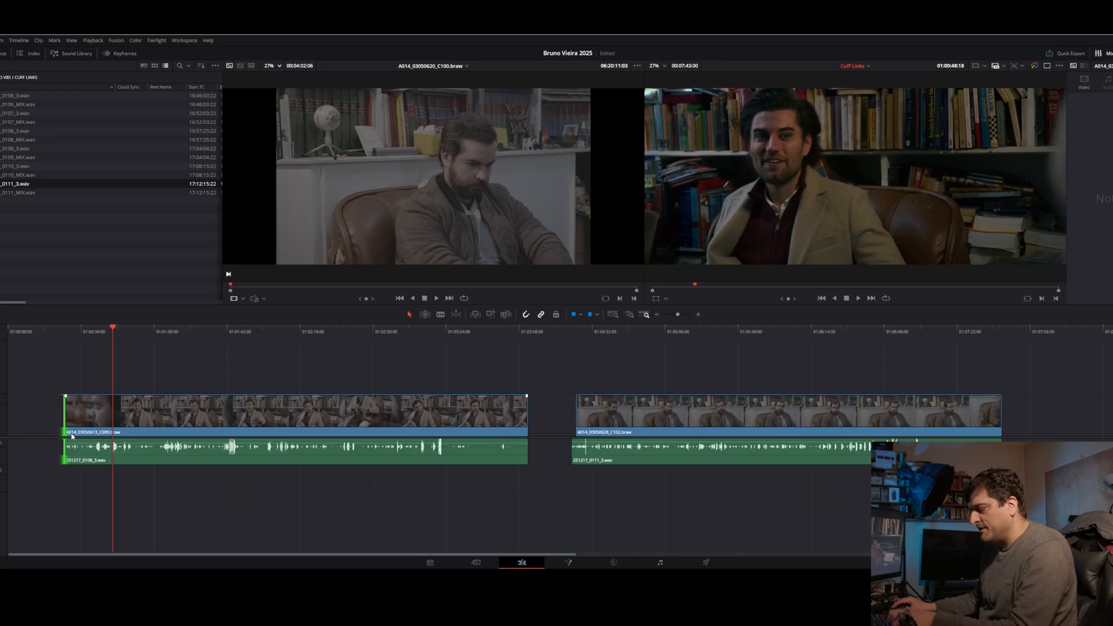
- Find the end of the line at 01:00:47:10 and trim the end of the first clip and its audio there
key(j)
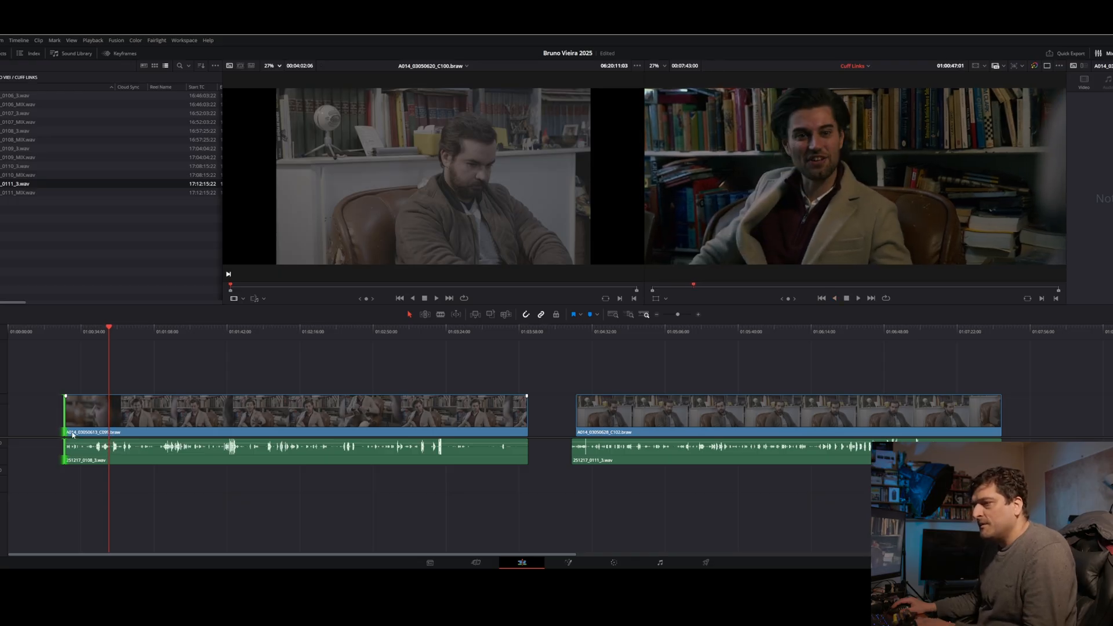
key(l)
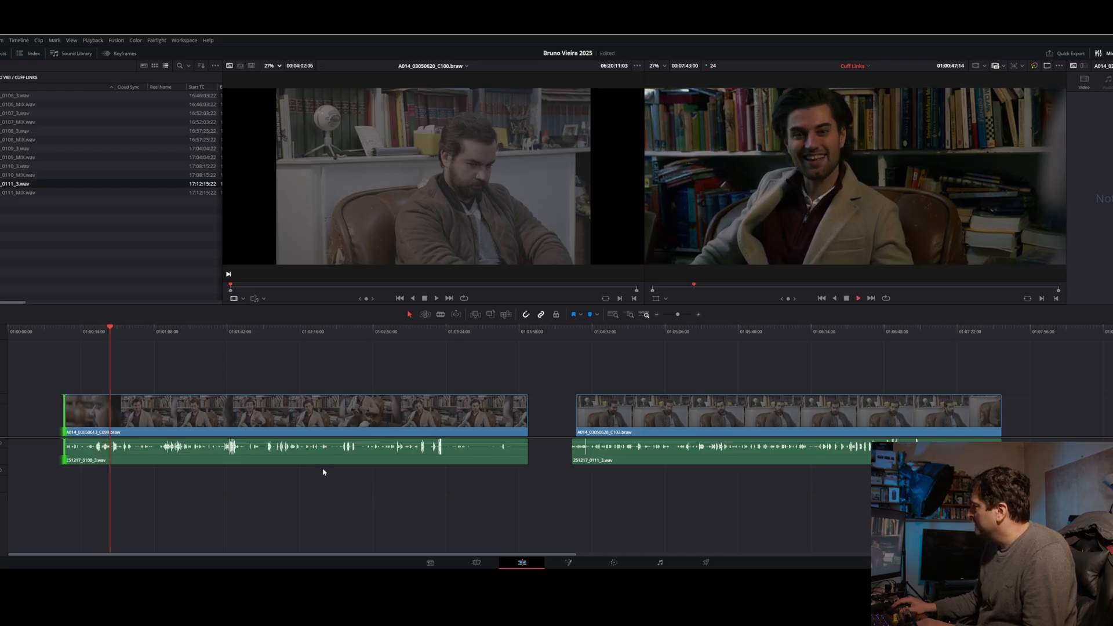
key(j)
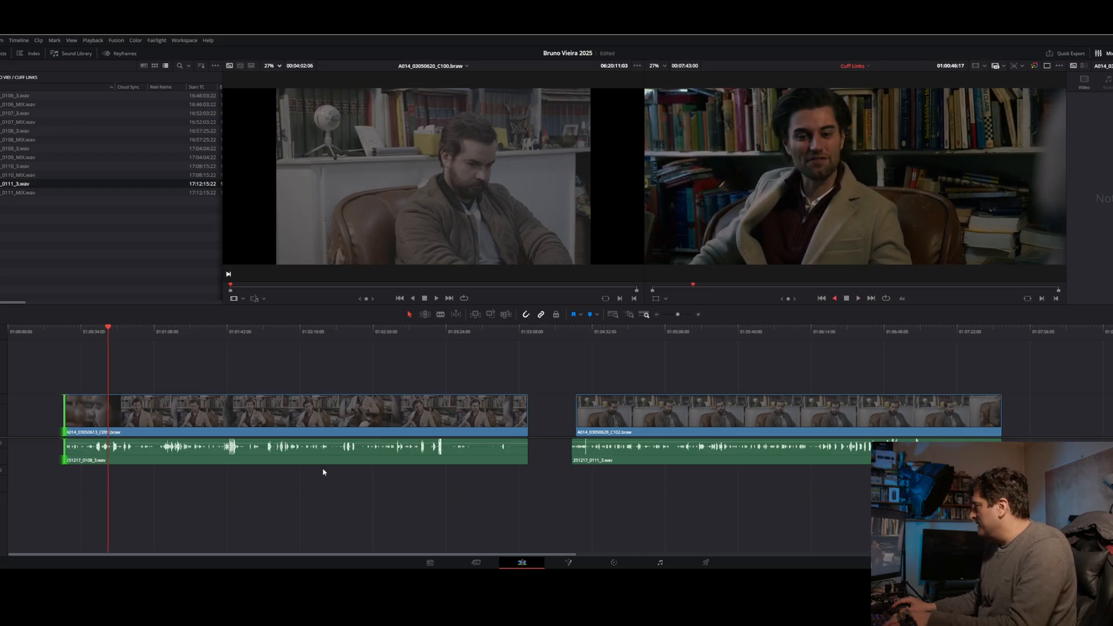
key(l)
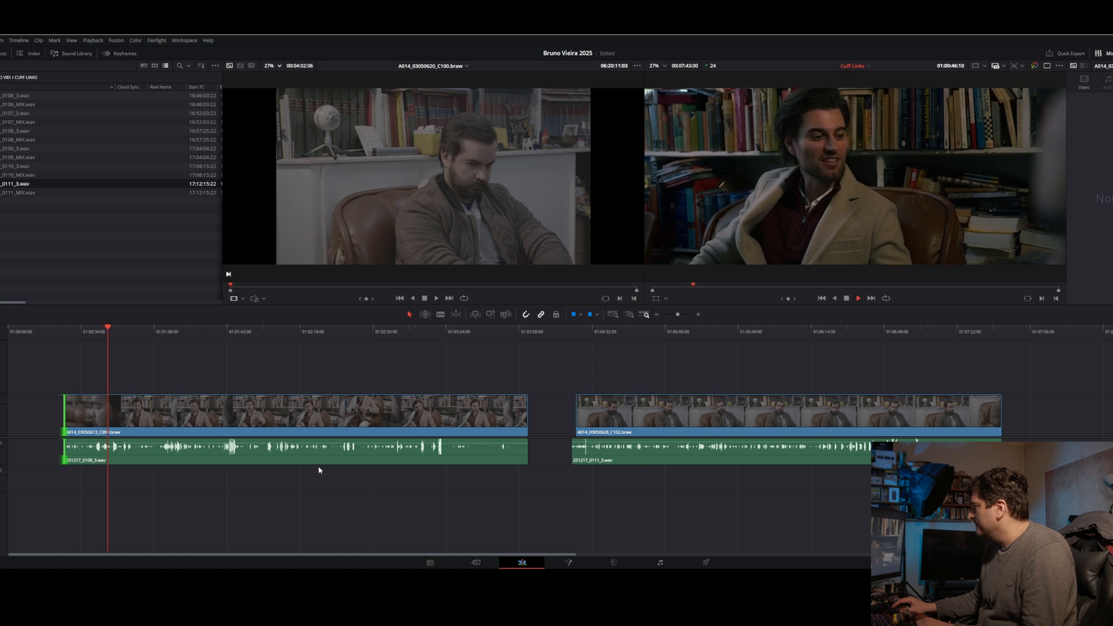
key(Left)
key(Left)
key(Left)
key(Left)
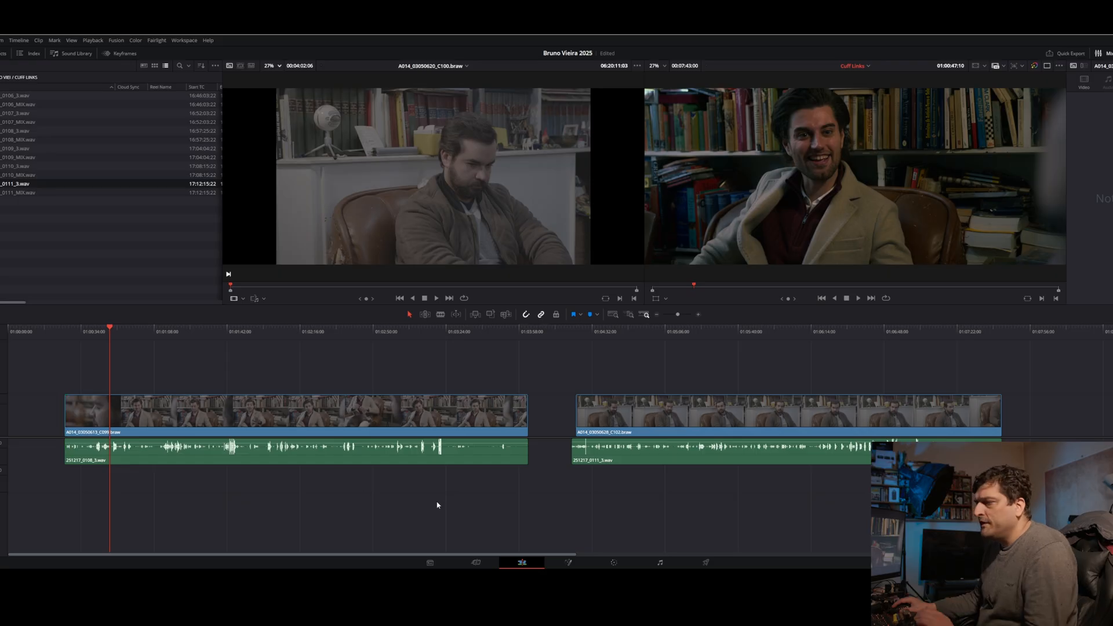
drag(528, 415, 108, 427)
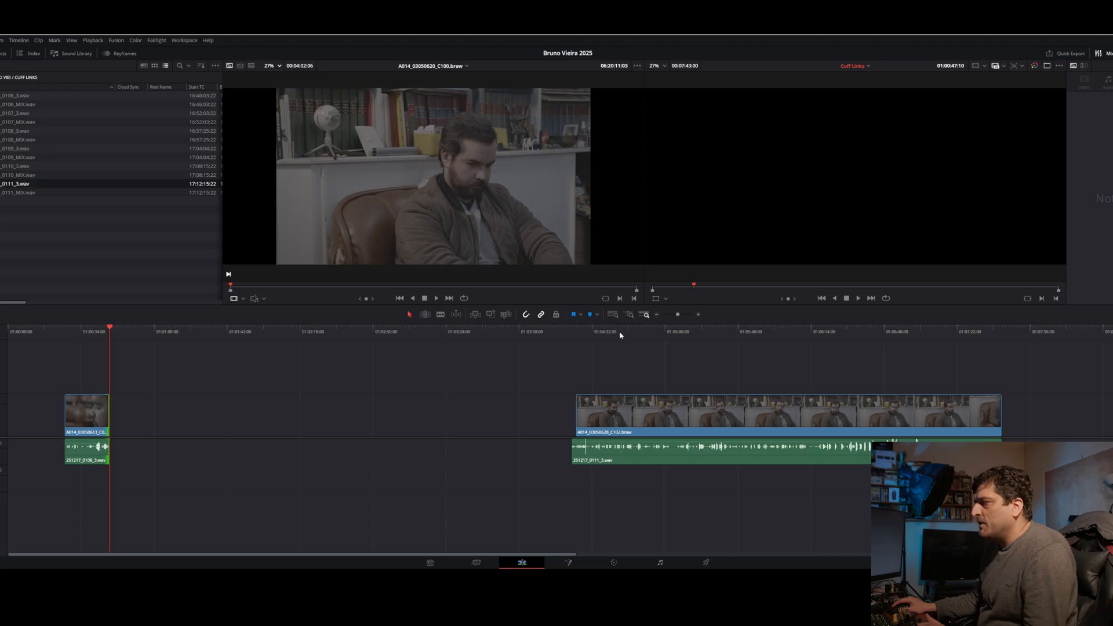
- Play the second clip and trim its start, together with its external audio, to 01:04:59:09
drag(620, 333, 634, 336)
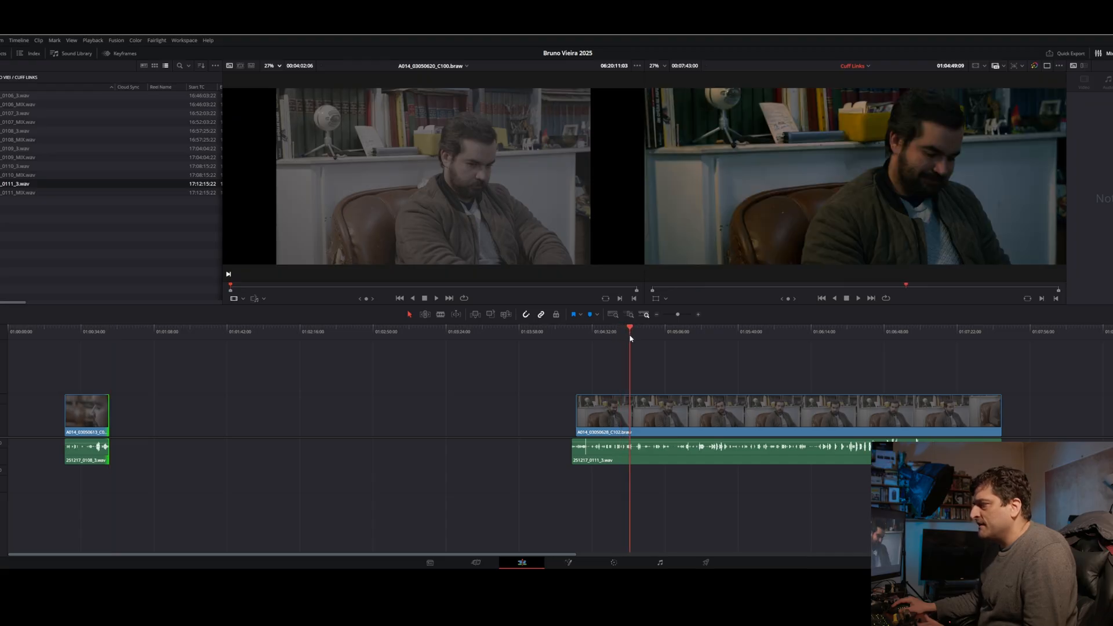
key(space)
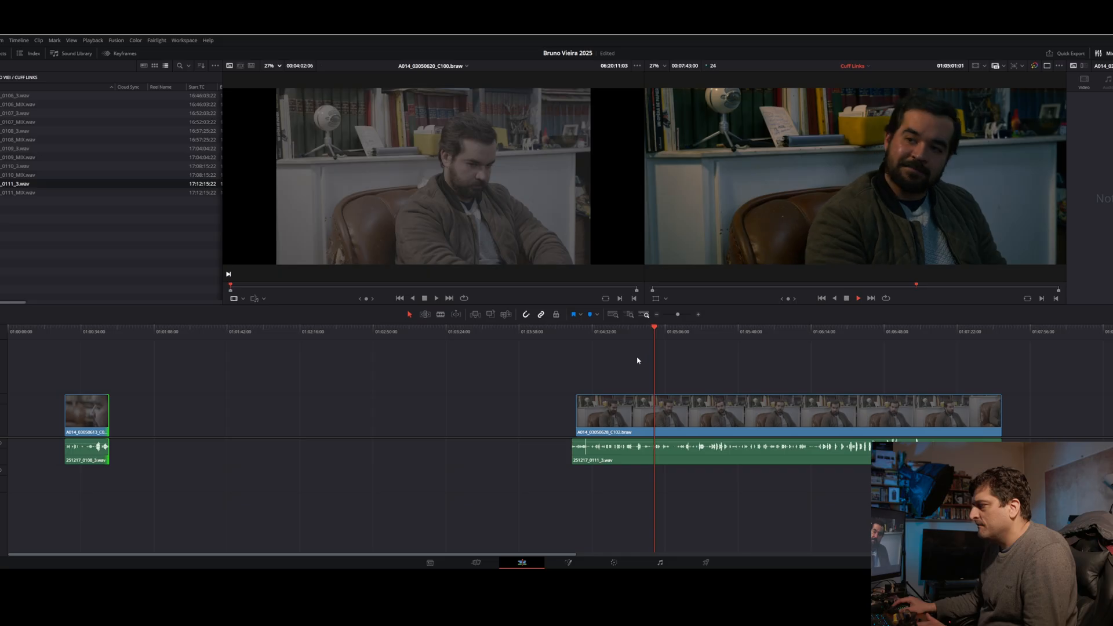
click(645, 332)
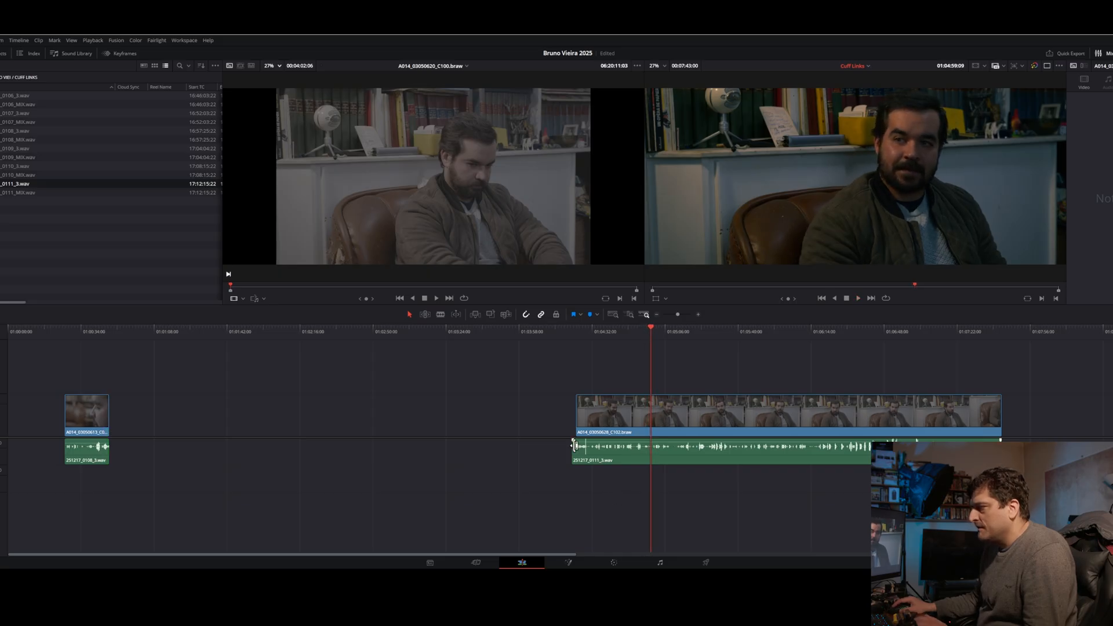
drag(574, 445, 578, 445)
click(582, 404)
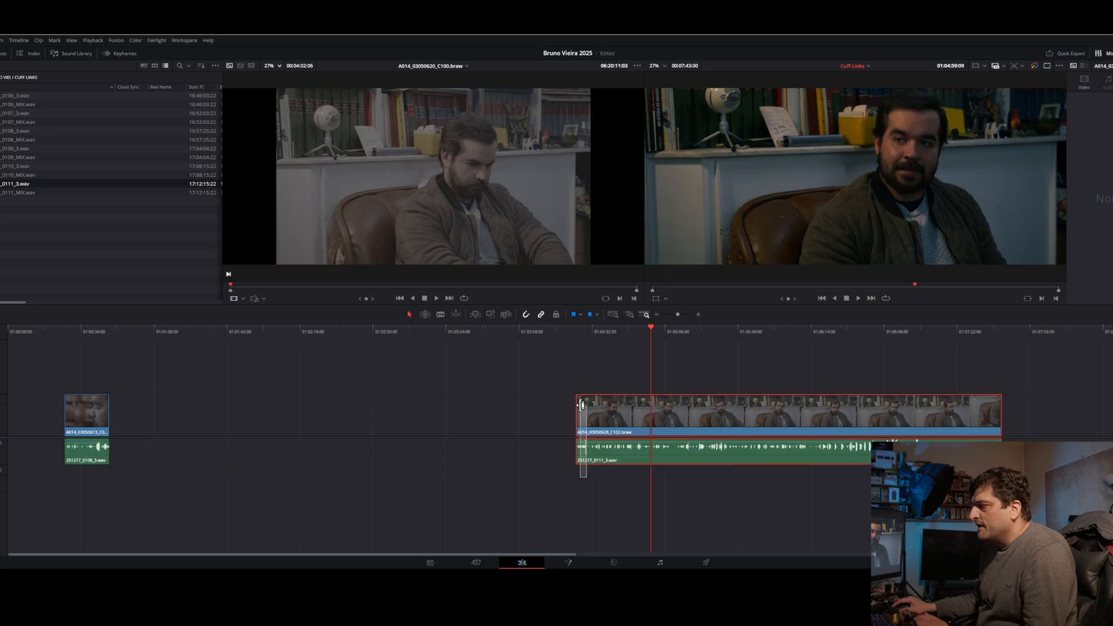
drag(582, 405, 580, 405)
drag(579, 407, 654, 411)
- Move the second clip directly after the first and shift both clips with their audio to the timeline's start
drag(691, 416, 155, 428)
drag(238, 520, 19, 408)
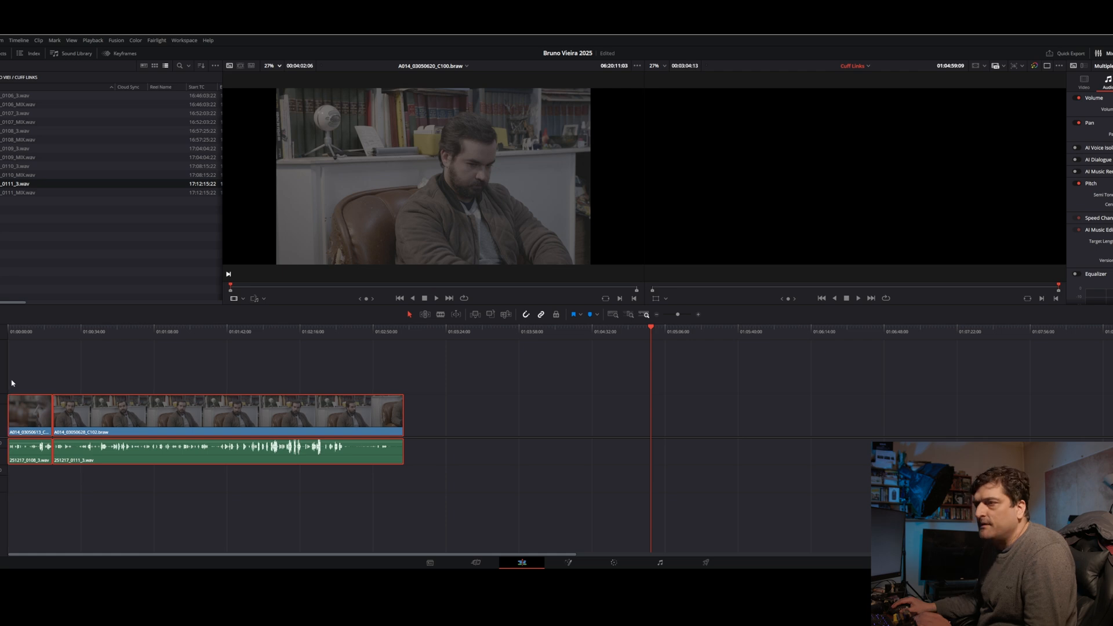
- Play the sequence from its start and trim the end of the second clip and its audio to 01:00:22:22
key(Home)
key(space)
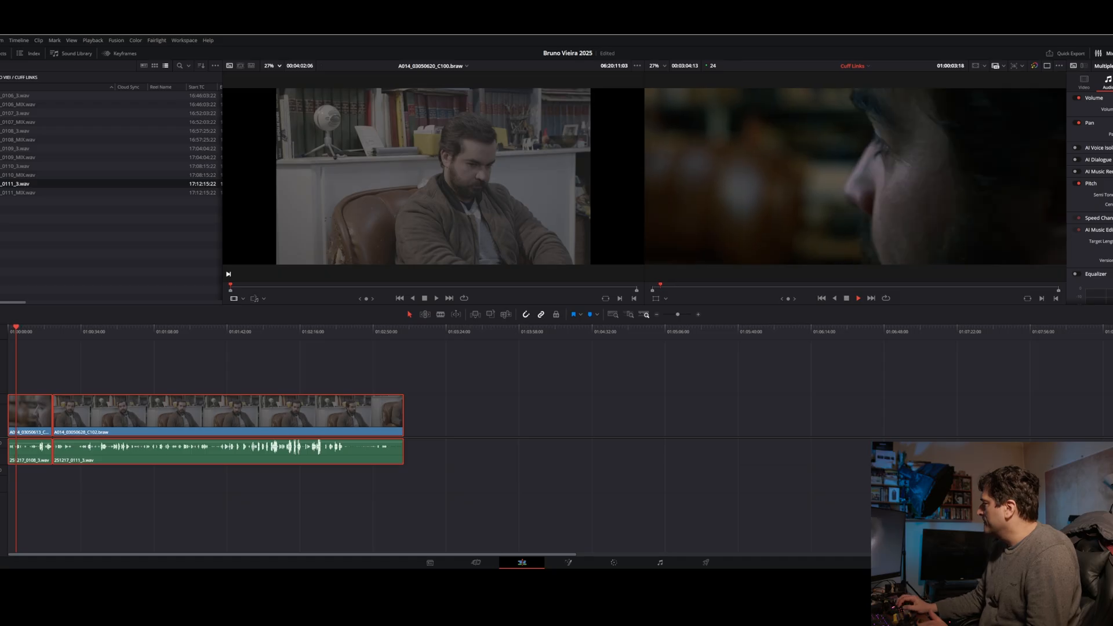
click(73, 349)
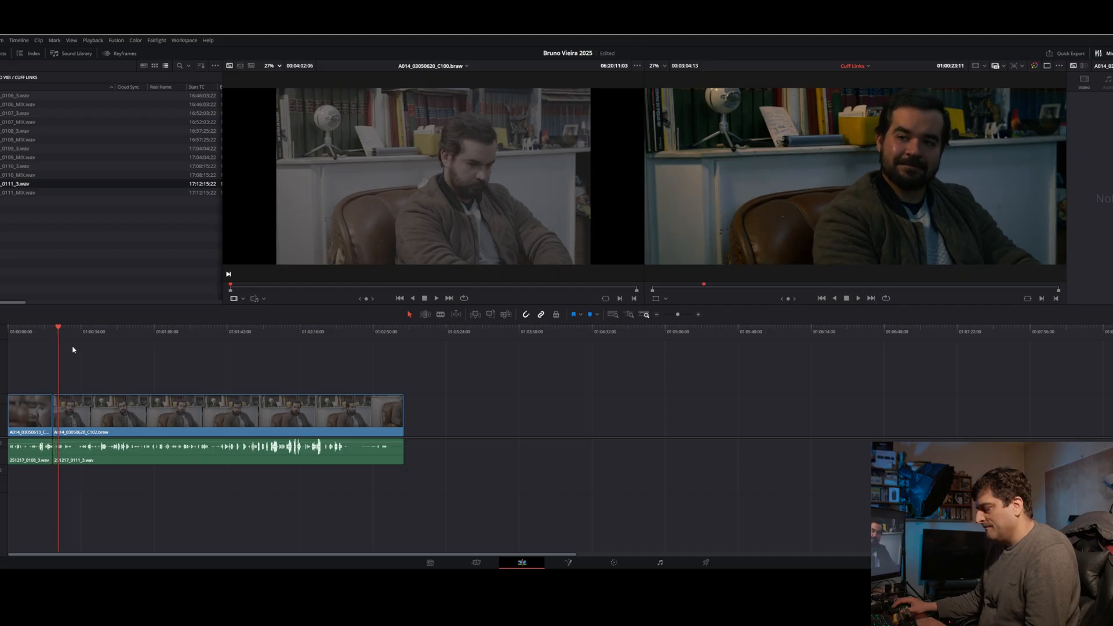
key(j)
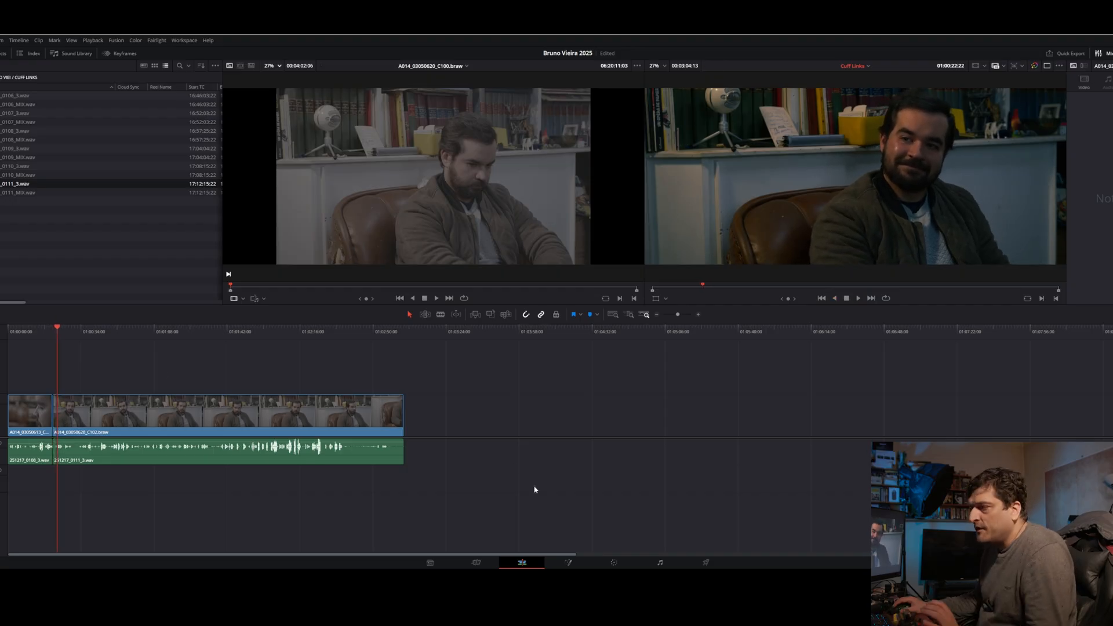
drag(534, 487, 384, 423)
drag(404, 415, 58, 415)
- Duplicate the second clip's video onto the video track directly above it
drag(679, 313, 685, 318)
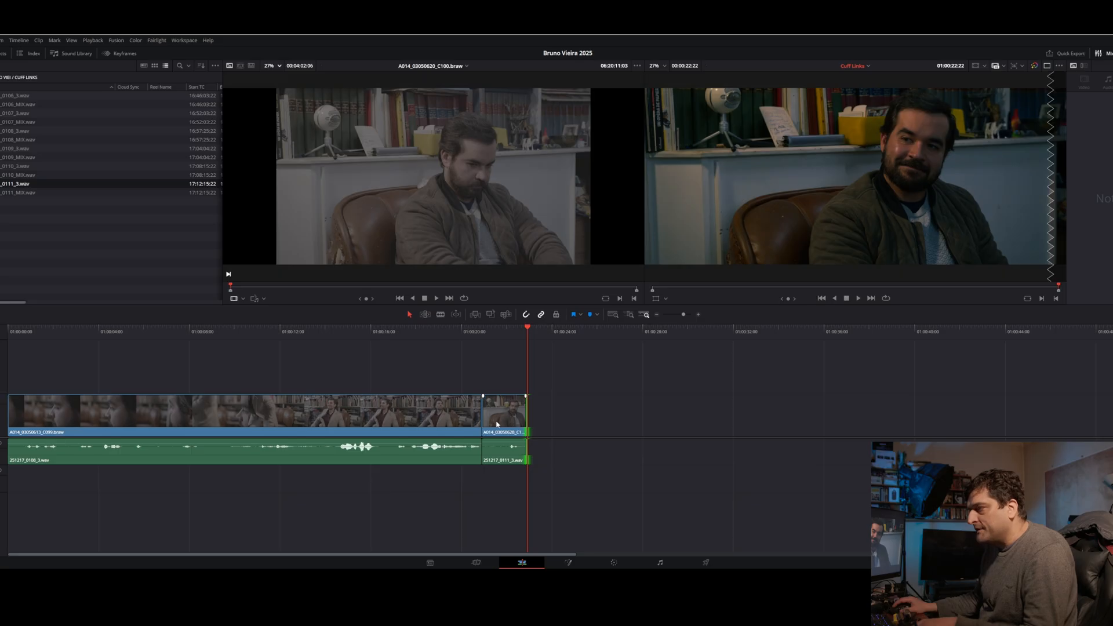
mouse_move(496, 424)
mouse_down()
mouse_move(496, 384)
mouse_move(506, 420)
mouse_up()
key(ctrl+z)
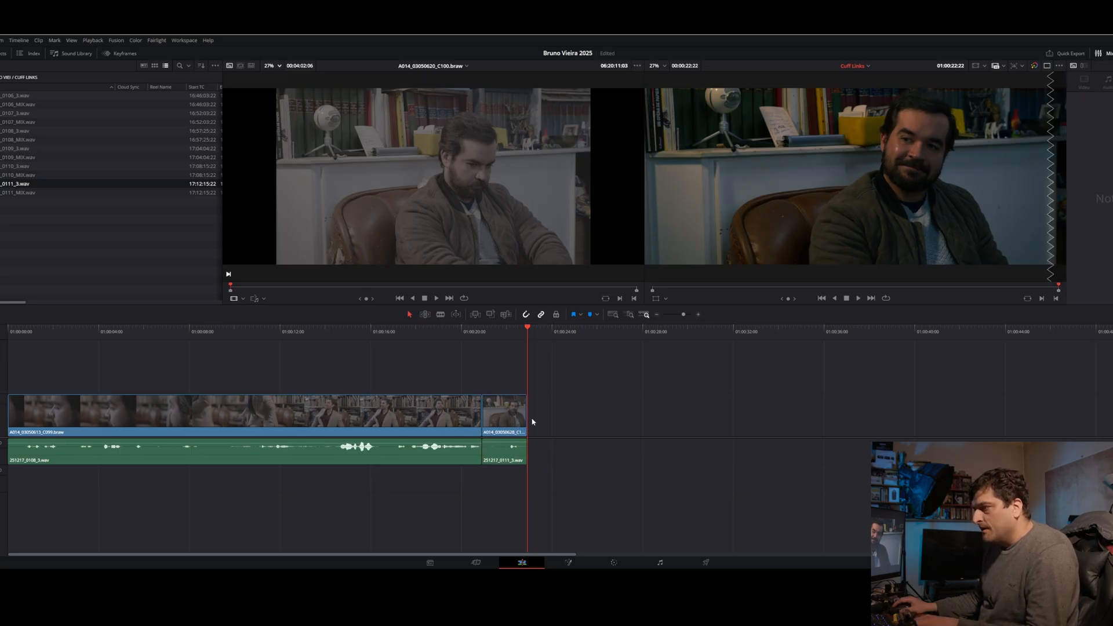
click(498, 420)
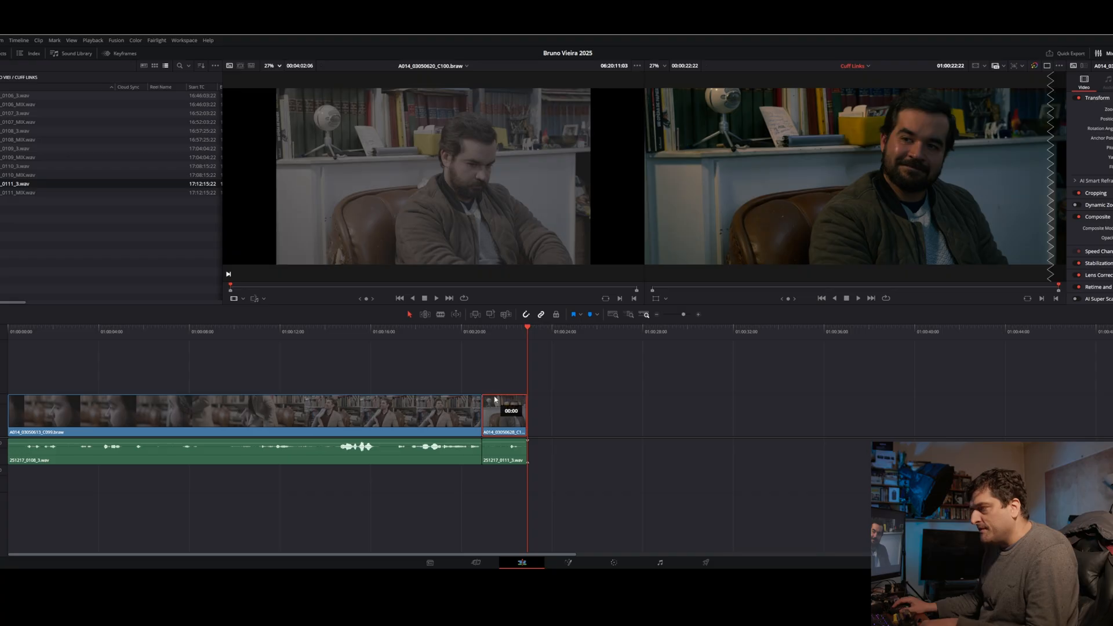
drag(495, 399, 495, 388)
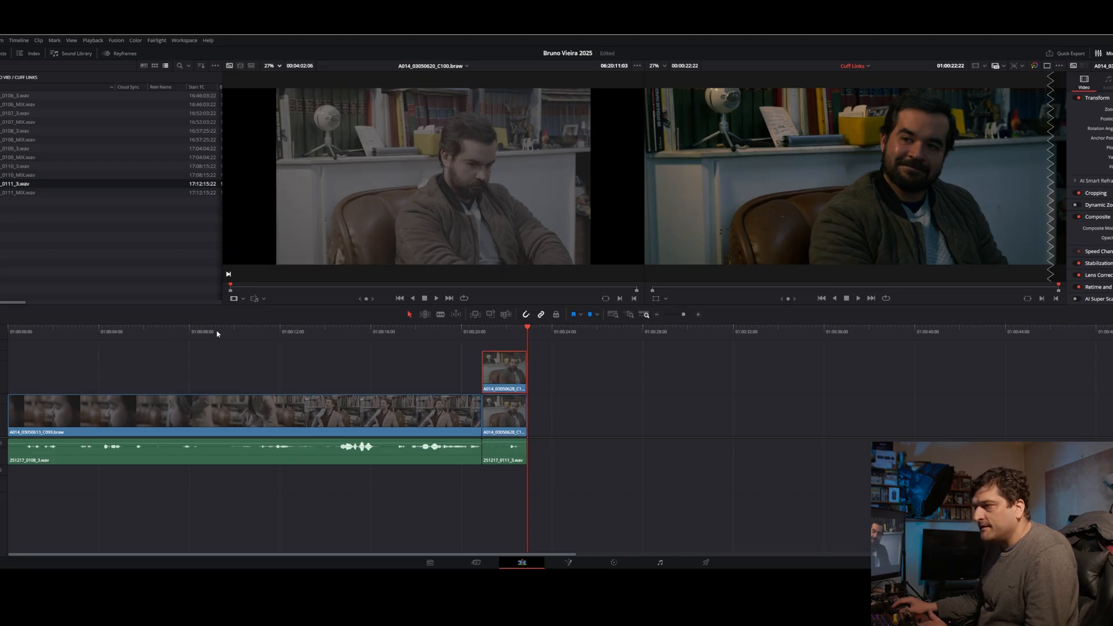
- Move the copy past the sequence's end, and create and delete another copy above the second clip
drag(495, 378, 555, 375)
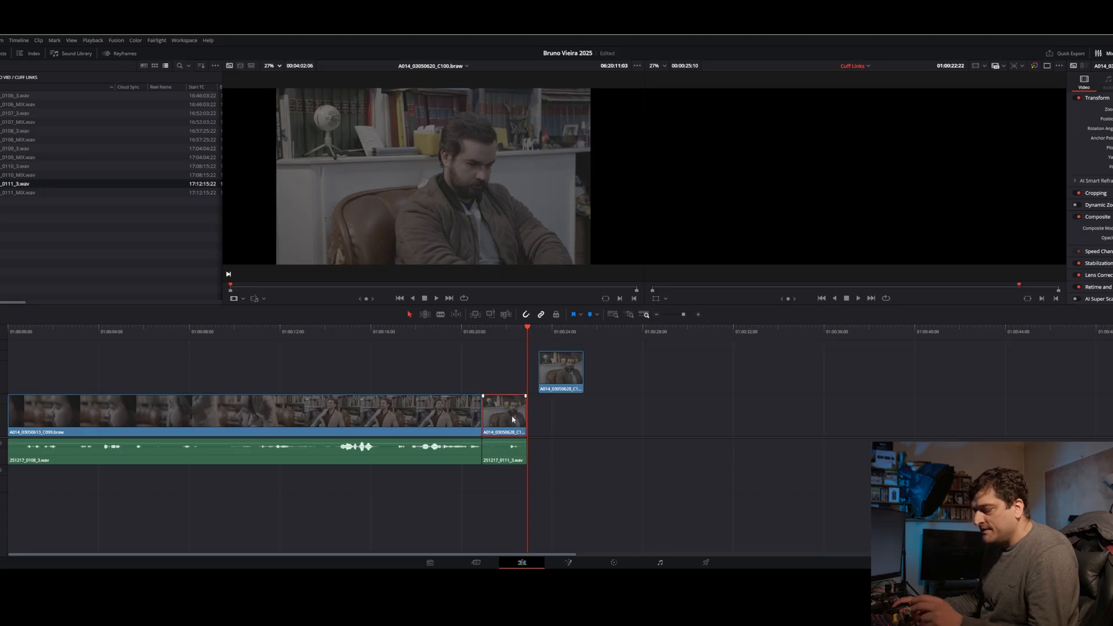
drag(512, 418, 511, 372)
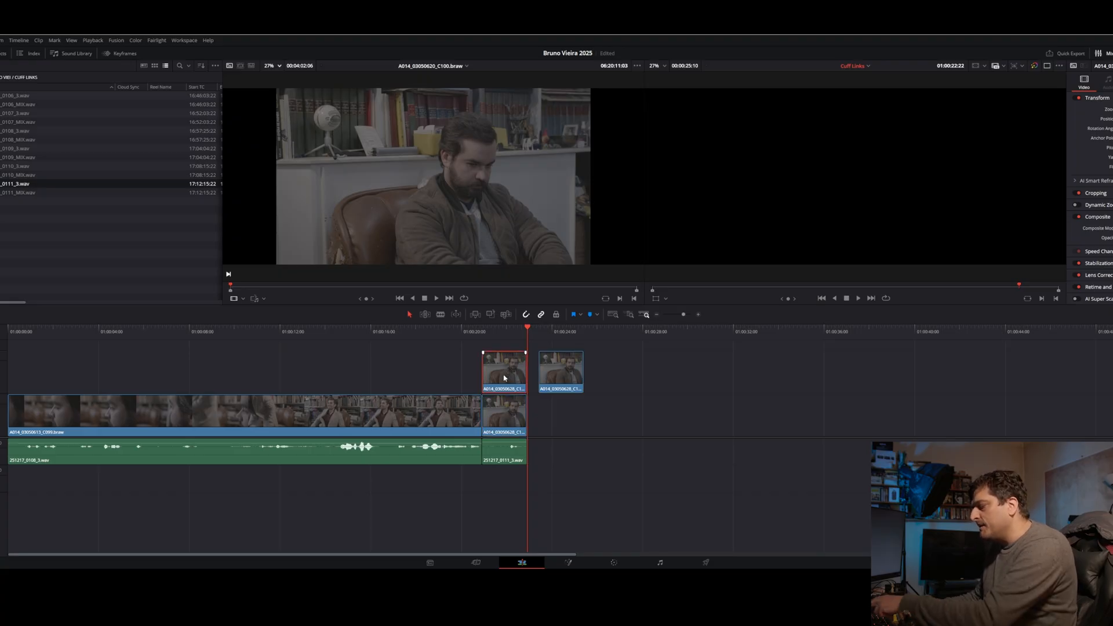
key(Delete)
- Extend the upper copy's start back to about 01:00:12:07 and trim its end to leave a cutaway of about 1.3 seconds
drag(541, 379, 285, 392)
click(287, 333)
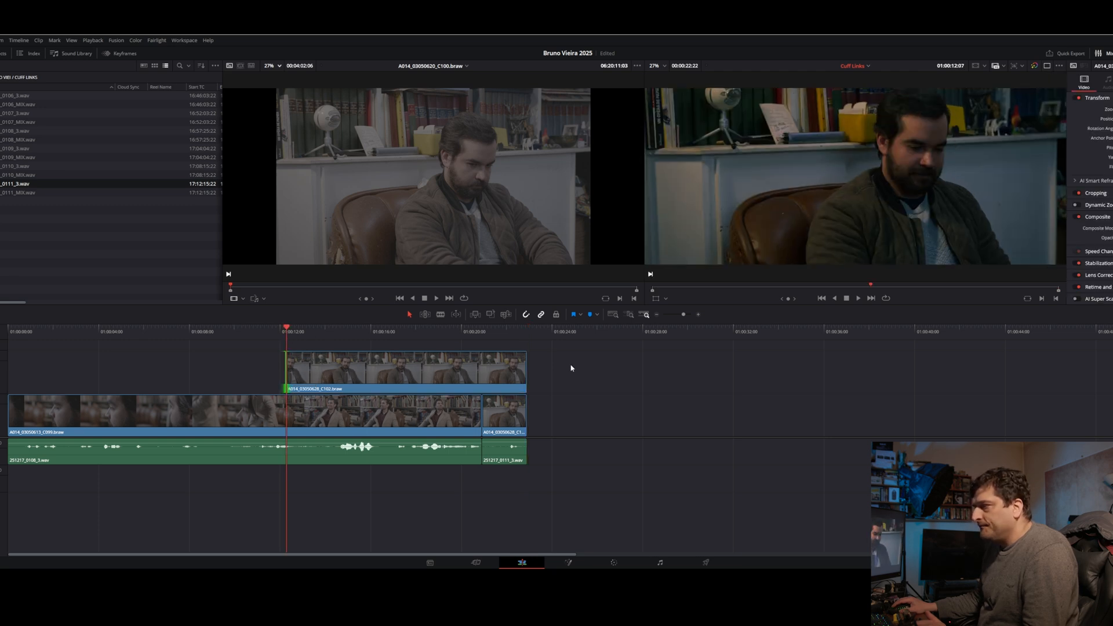
drag(522, 367, 312, 372)
- Play the section leading into the cutaway and move the cutaway along the upper track to about 01:00:16:17
drag(120, 334, 183, 353)
key(space)
drag(303, 376, 404, 369)
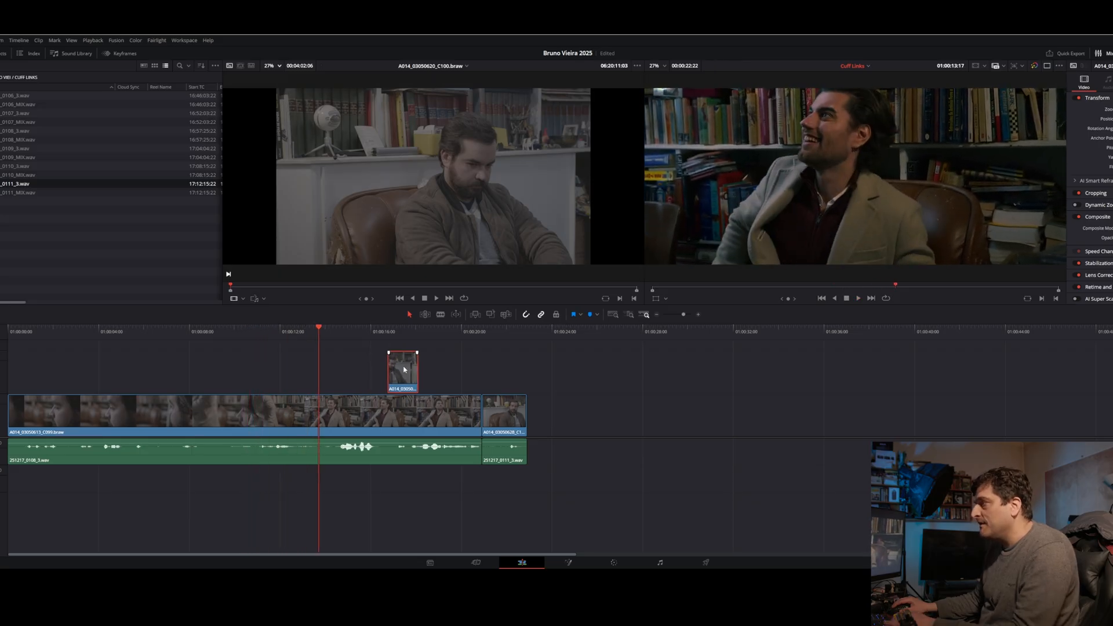
- Move the cutaway on the upper track so it starts at 01:00:13:10 and play the section around it
key(b)
click(402, 367)
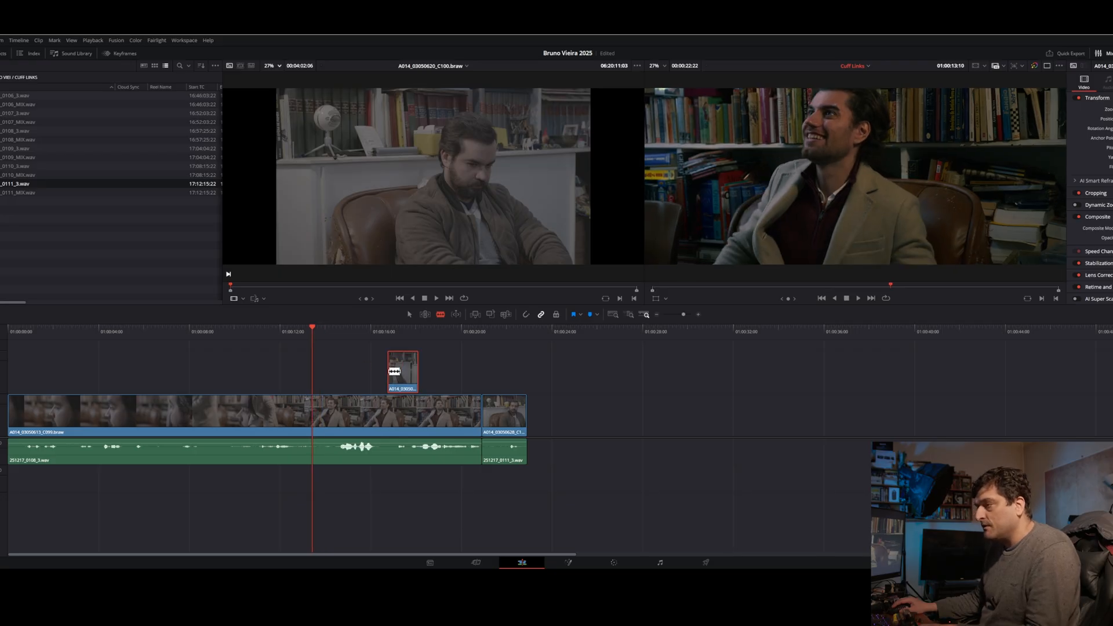
drag(402, 370, 327, 370)
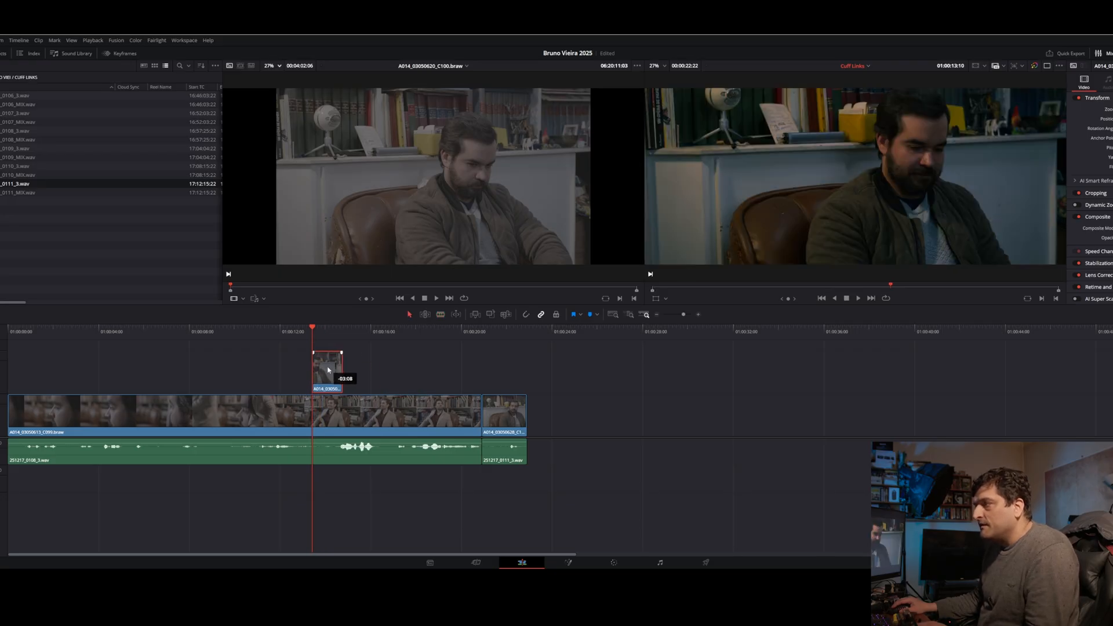
click(283, 337)
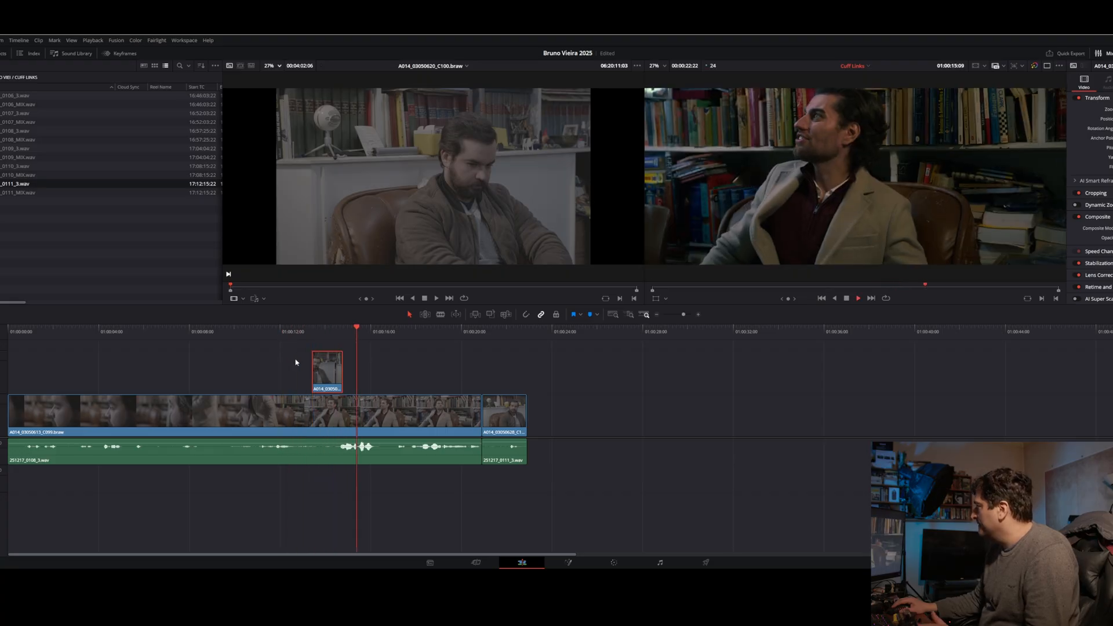
click(237, 336)
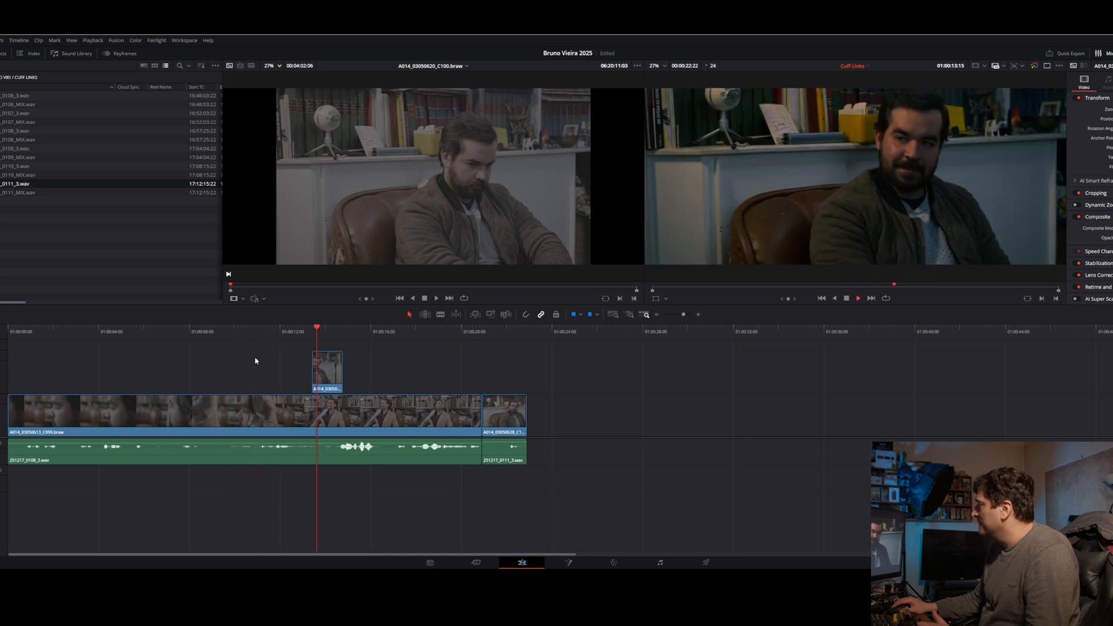
- Extend the cutaway's end to 01:00:15:13 and play the section through to the sequence's end
key(space)
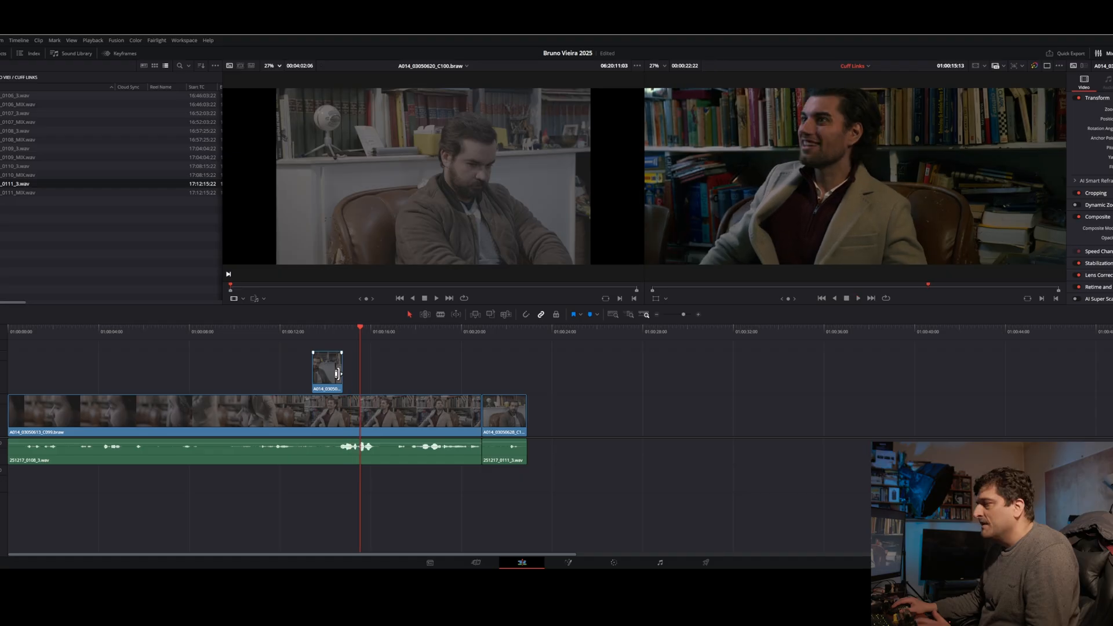
drag(343, 369, 360, 369)
click(260, 334)
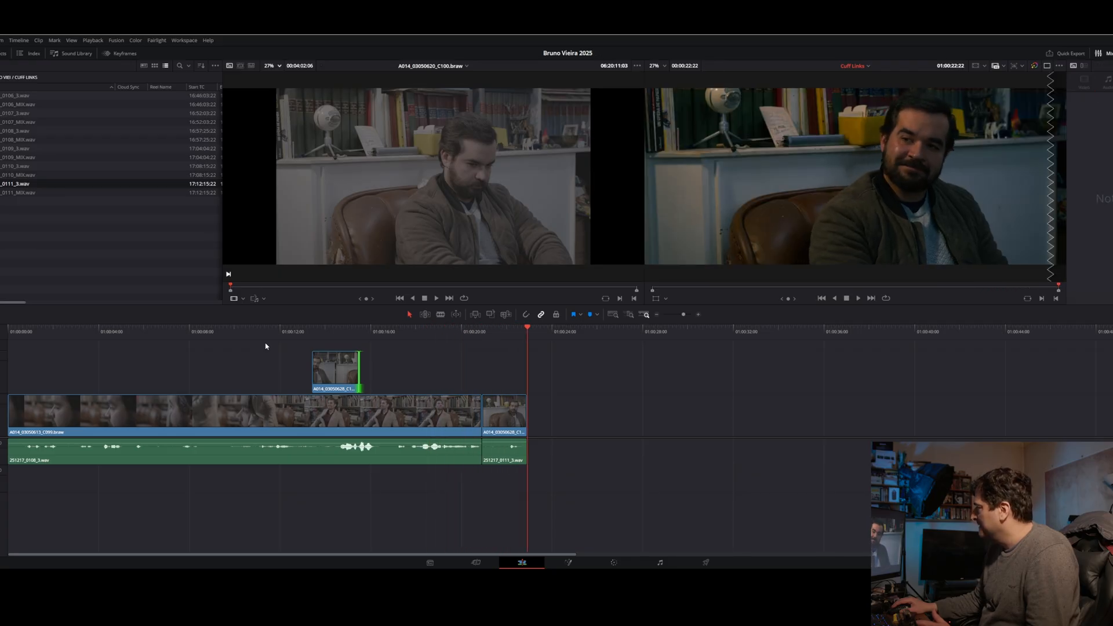
- Copy the first clip with its audio past the sequence's end and extend the copy into later footage, ending at 01:00:40:13
click(376, 420)
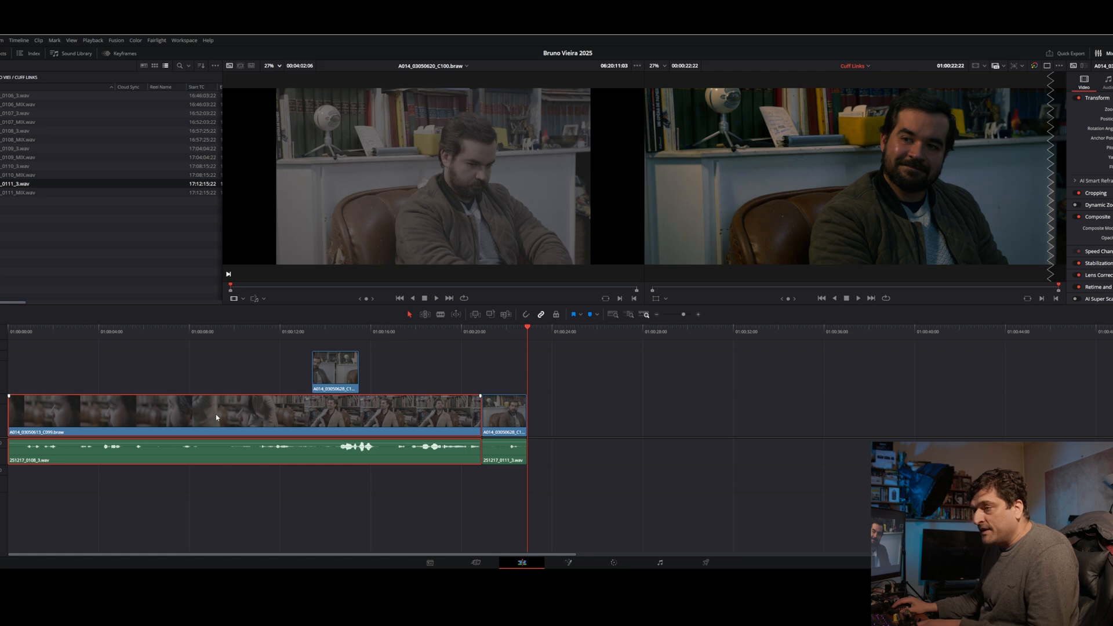
drag(215, 416, 840, 398)
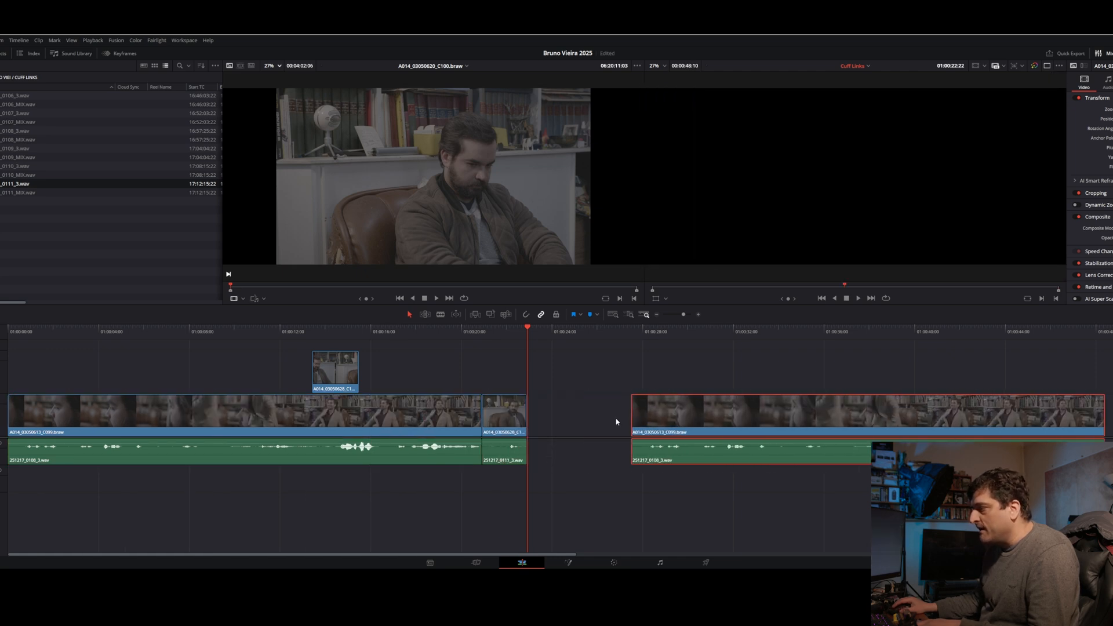
drag(630, 417, 925, 418)
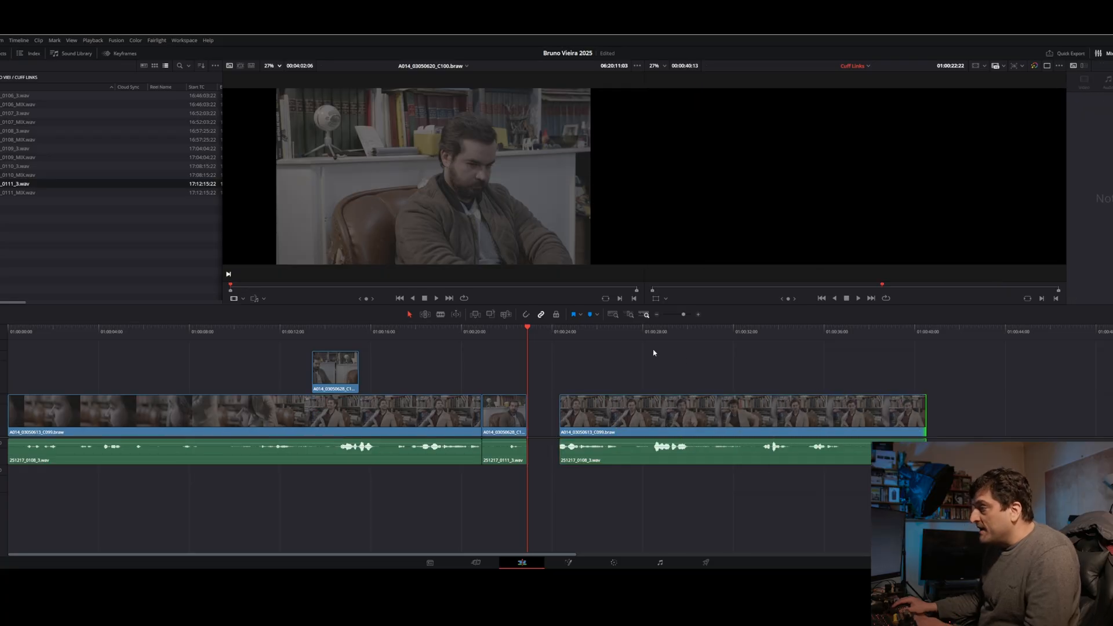
- Play the copied clip to find the spoken line and trim the copy's start to 01:00:28:10
click(584, 342)
key(space)
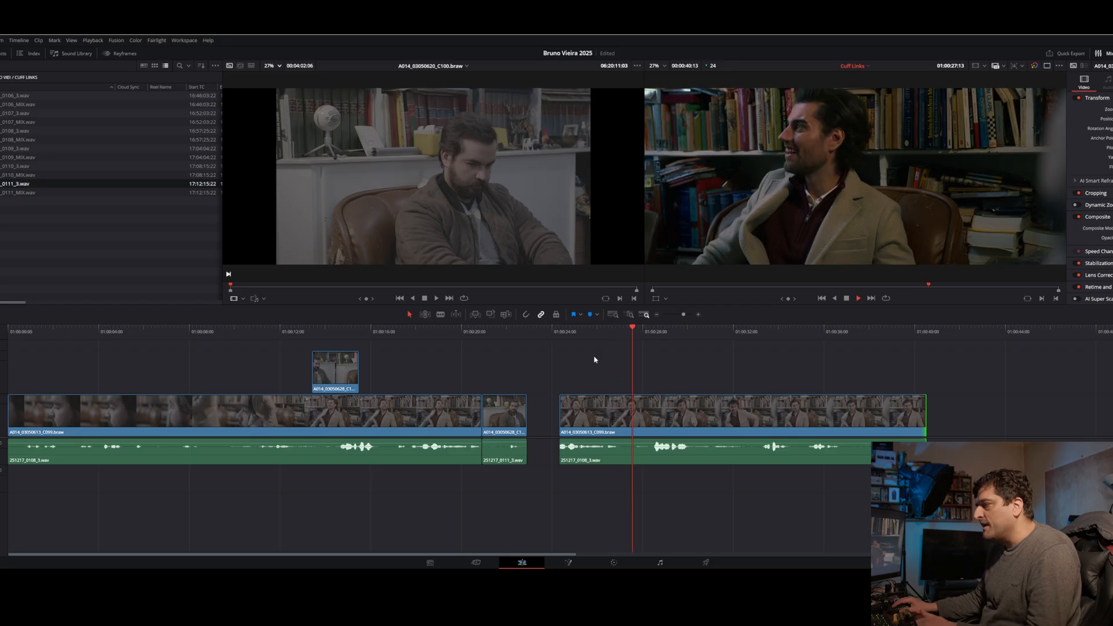
key(space)
click(564, 420)
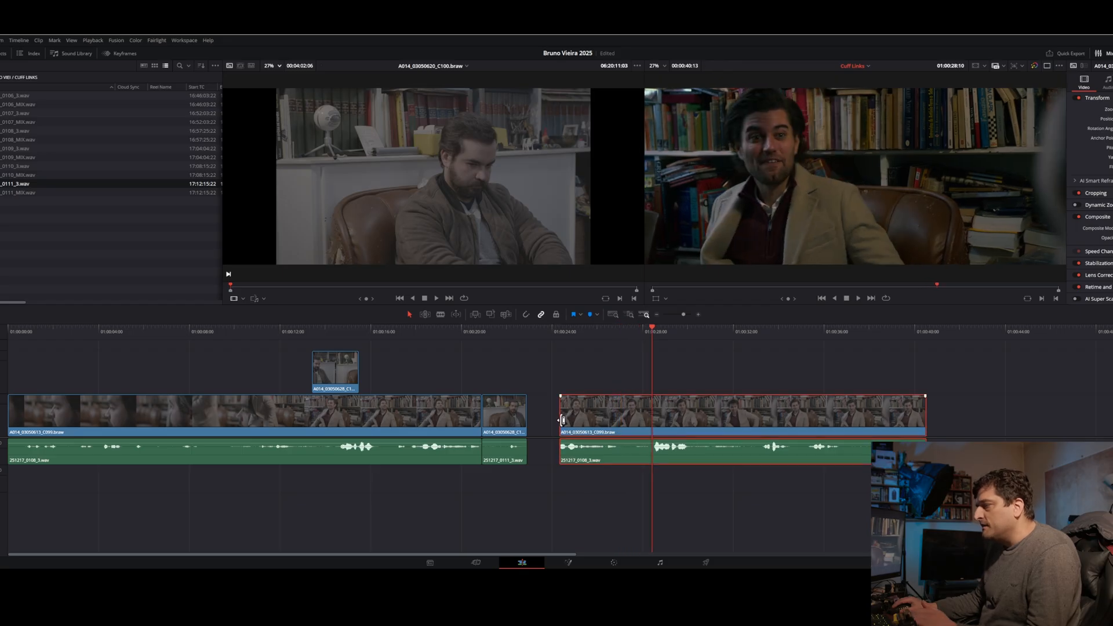
drag(563, 419, 645, 418)
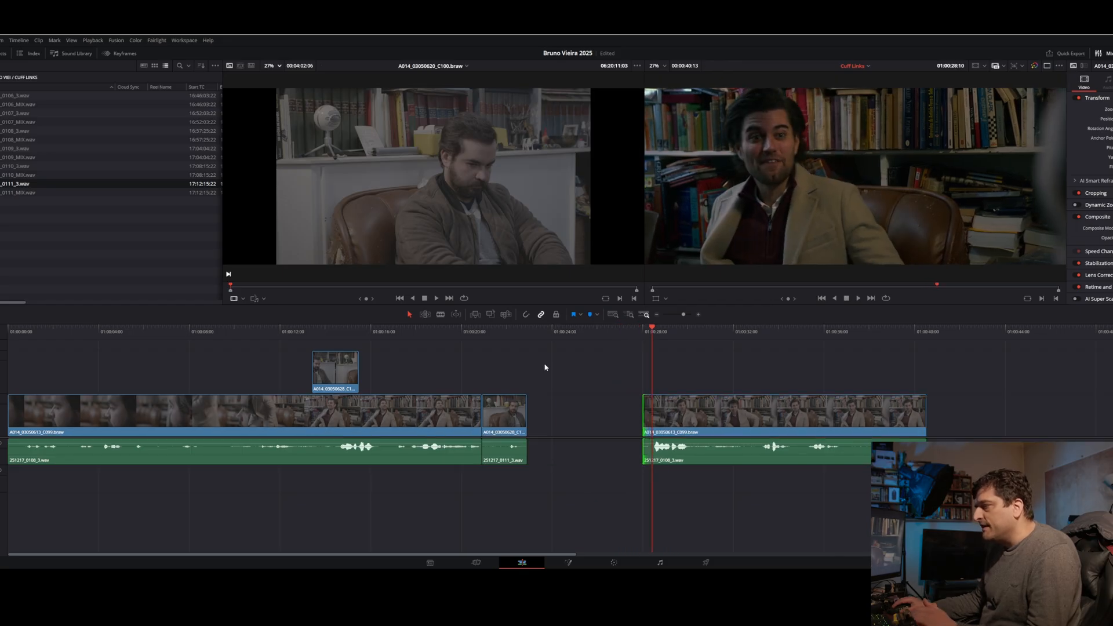
drag(642, 416, 651, 458)
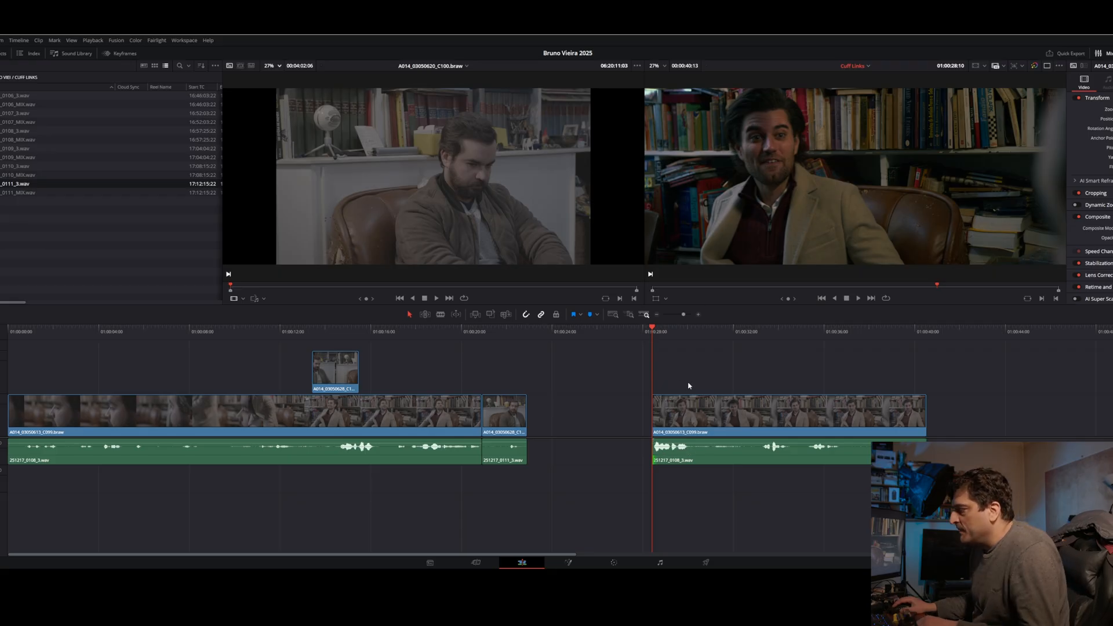
- Append an opening piece of about 1.8 seconds from the trimmed copy to the sequence, and extend a further copy's end to 01:00:42:03
click(920, 415)
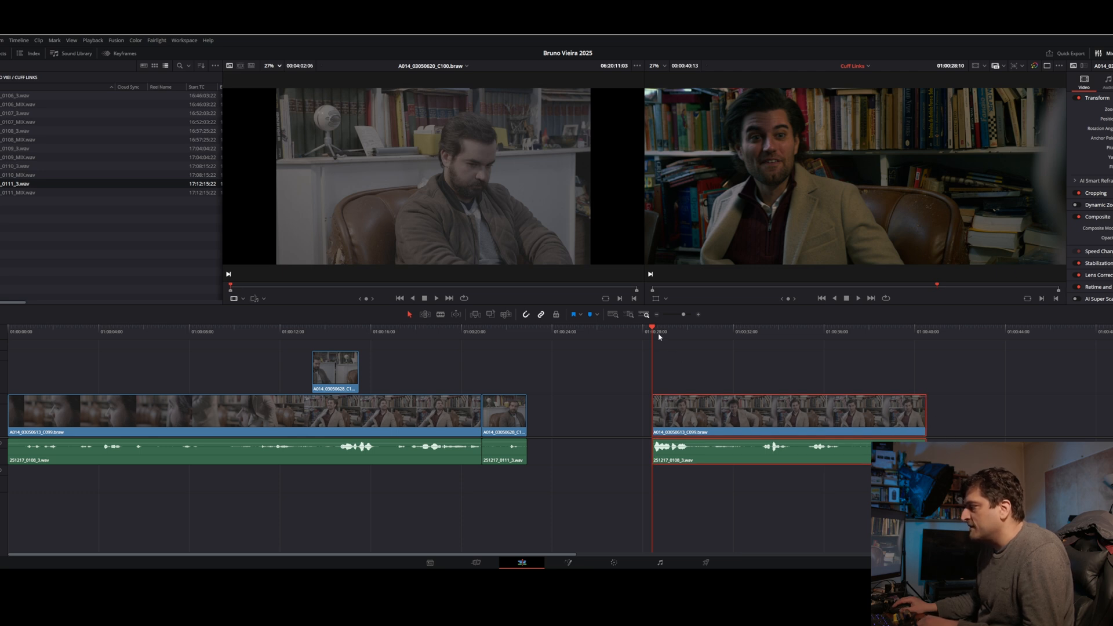
key(space)
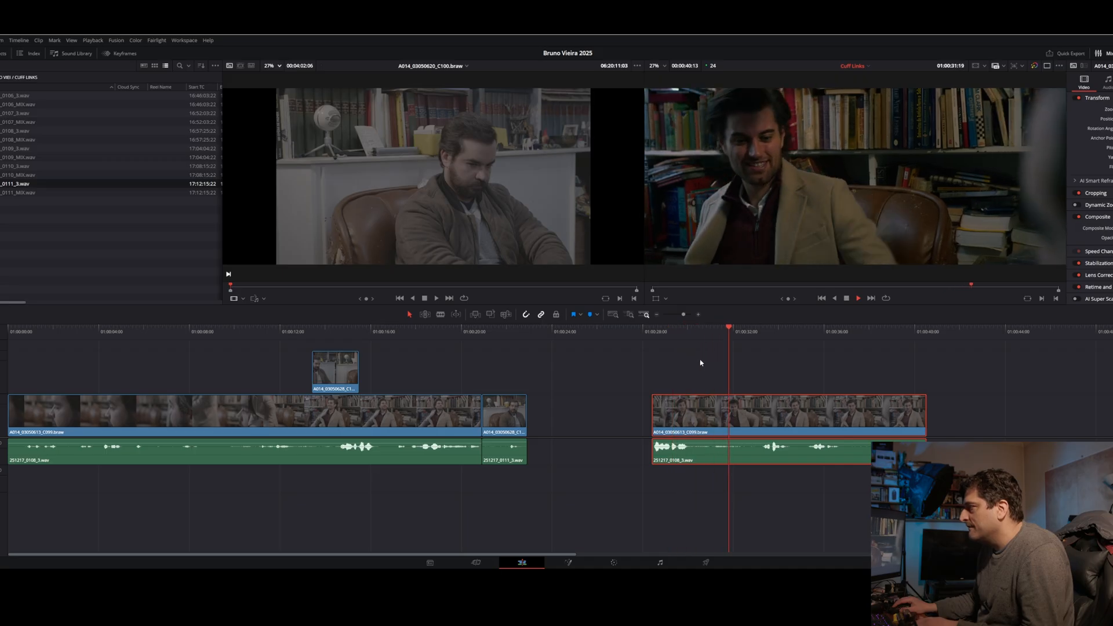
click(665, 334)
key(space)
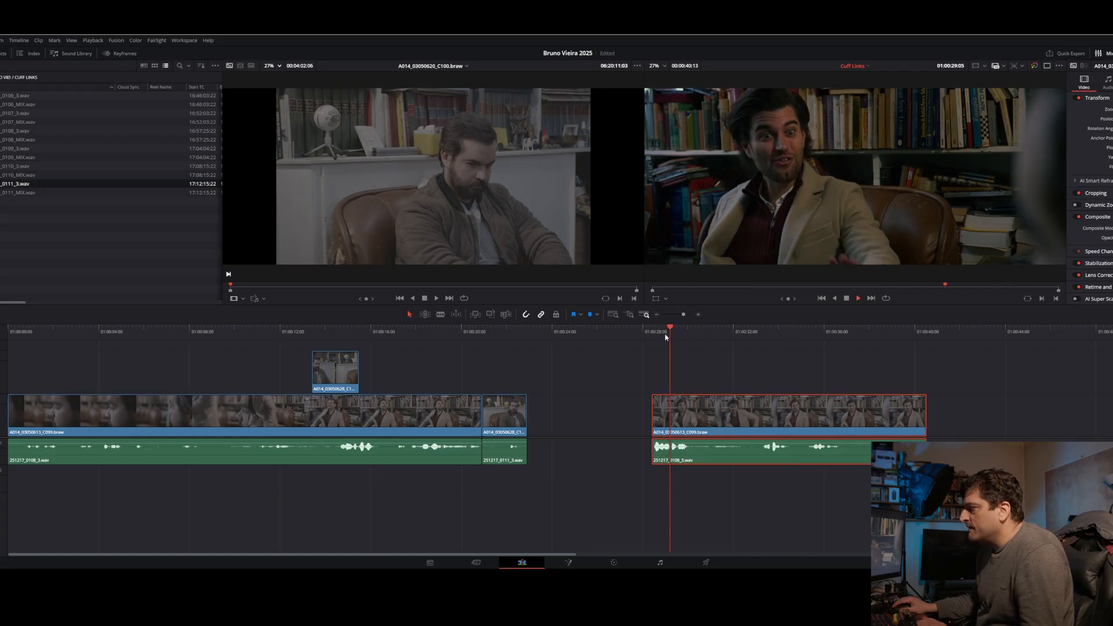
key(space)
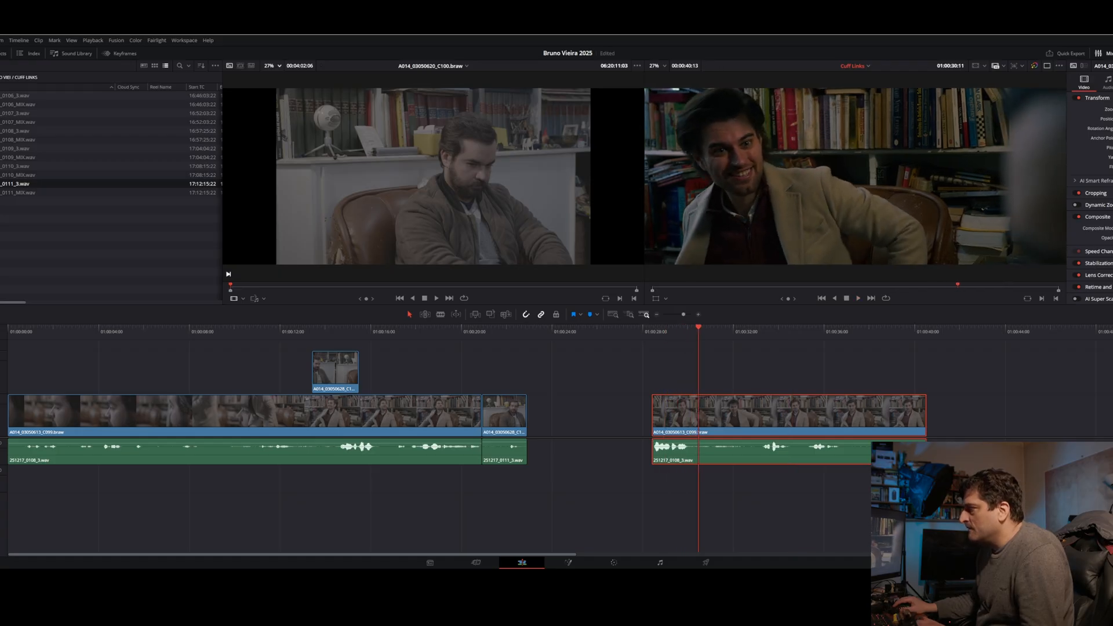
drag(700, 342, 682, 342)
key(space)
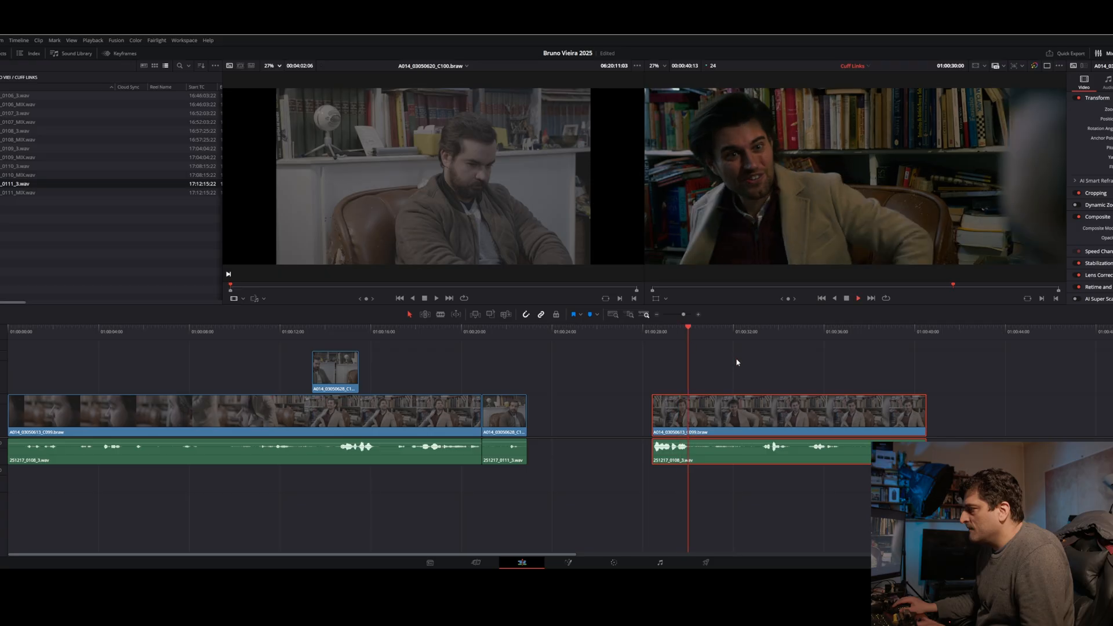
key(space)
drag(923, 418, 961, 419)
key(space)
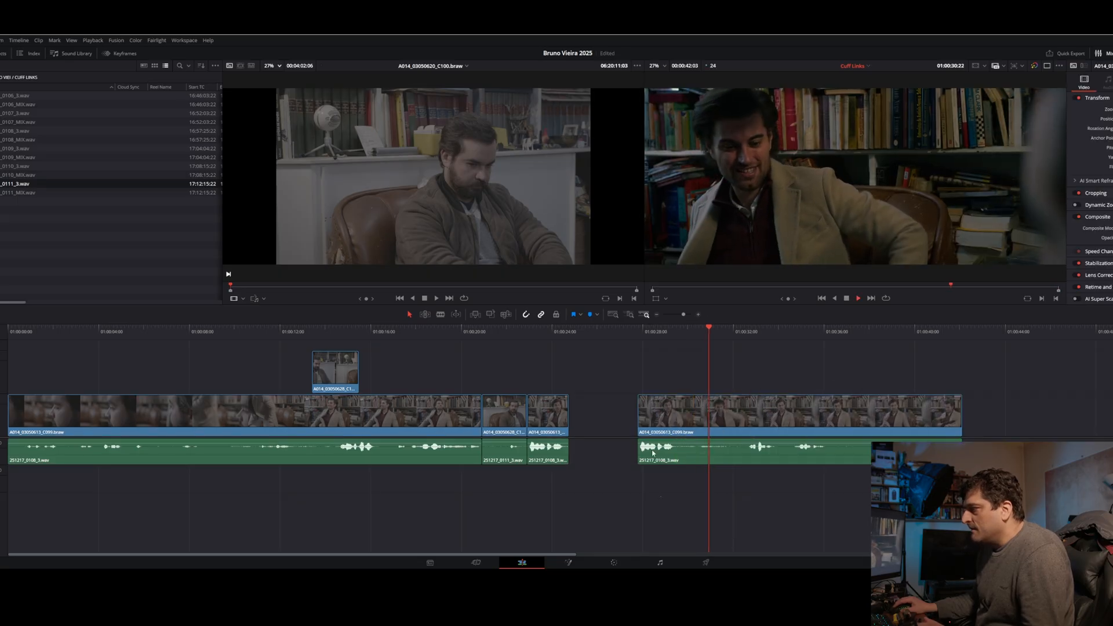
- Trim the further copy to about 3.7 seconds, attach it to the sequence's end and play across the new cut
drag(639, 422, 745, 422)
key(space)
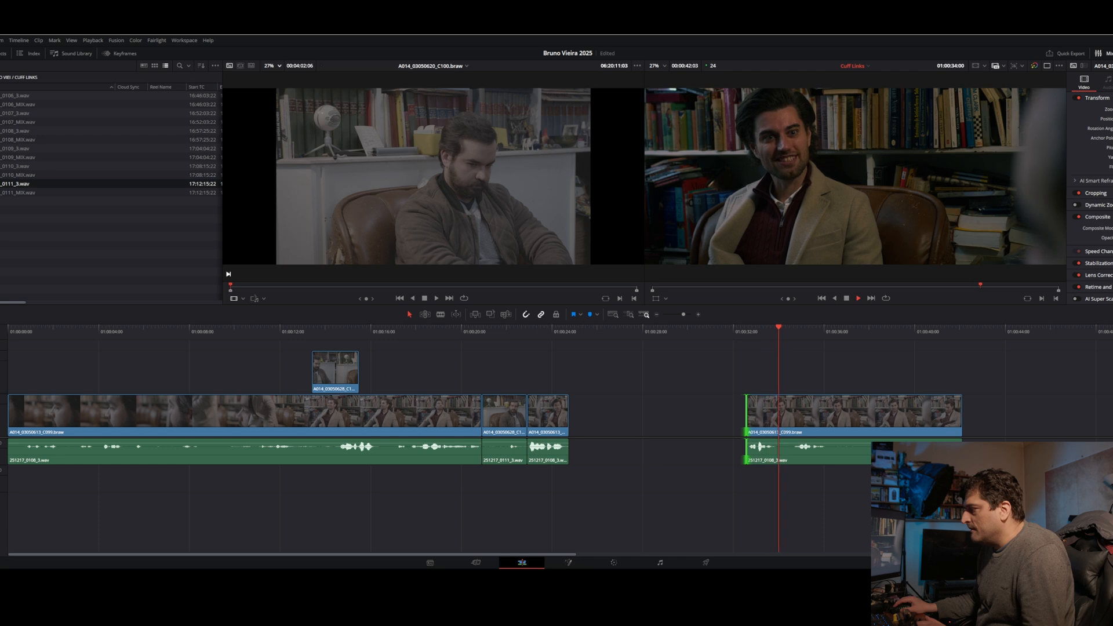
click(951, 418)
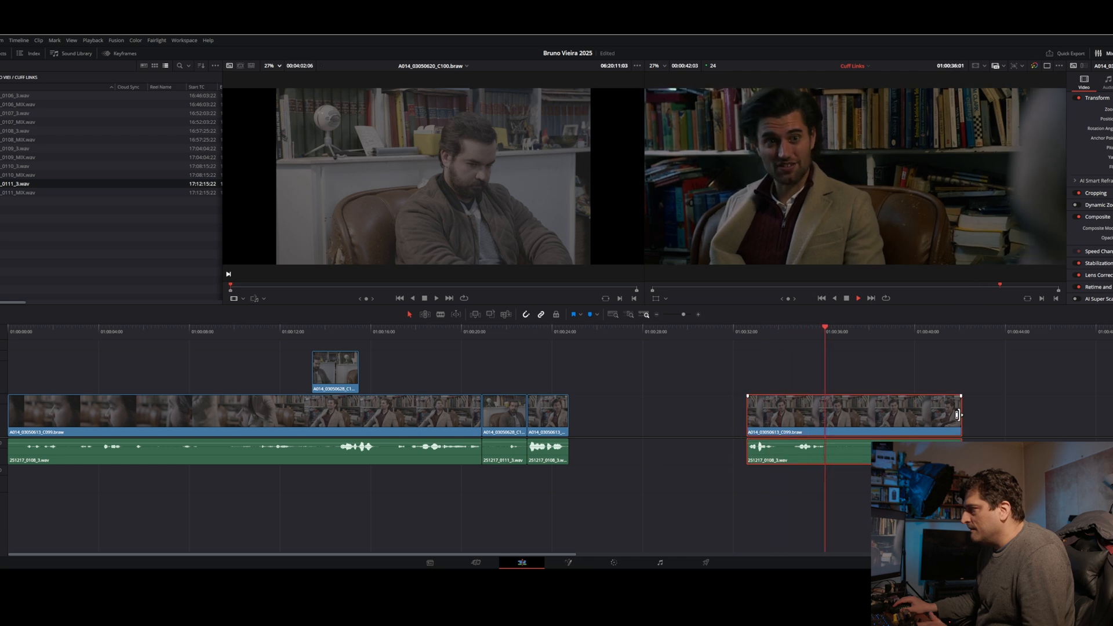
drag(958, 414, 628, 429)
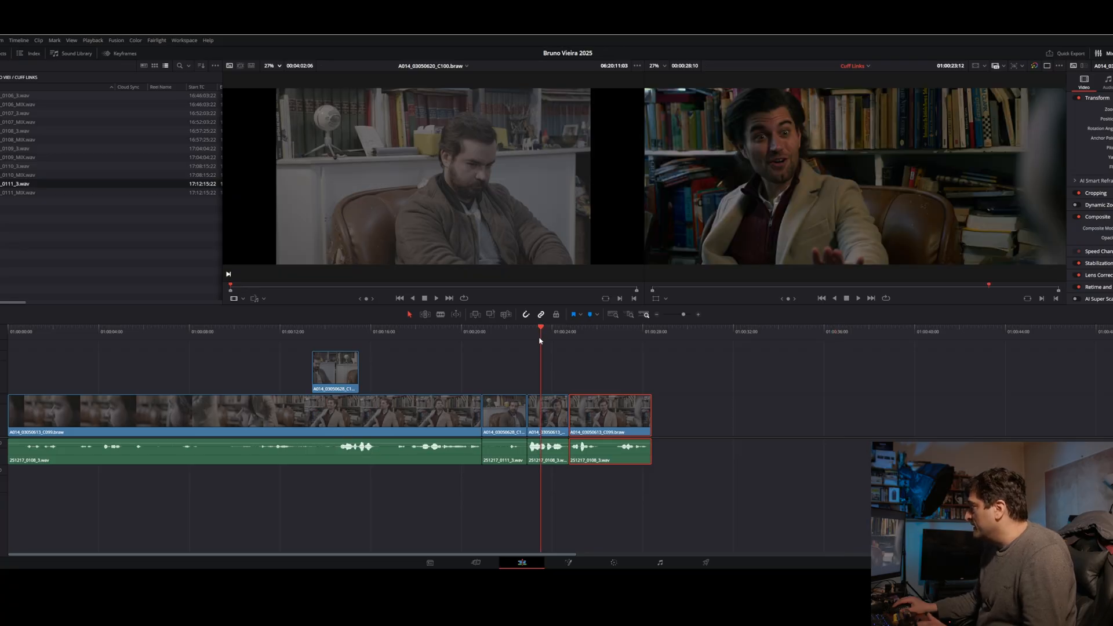
key(space)
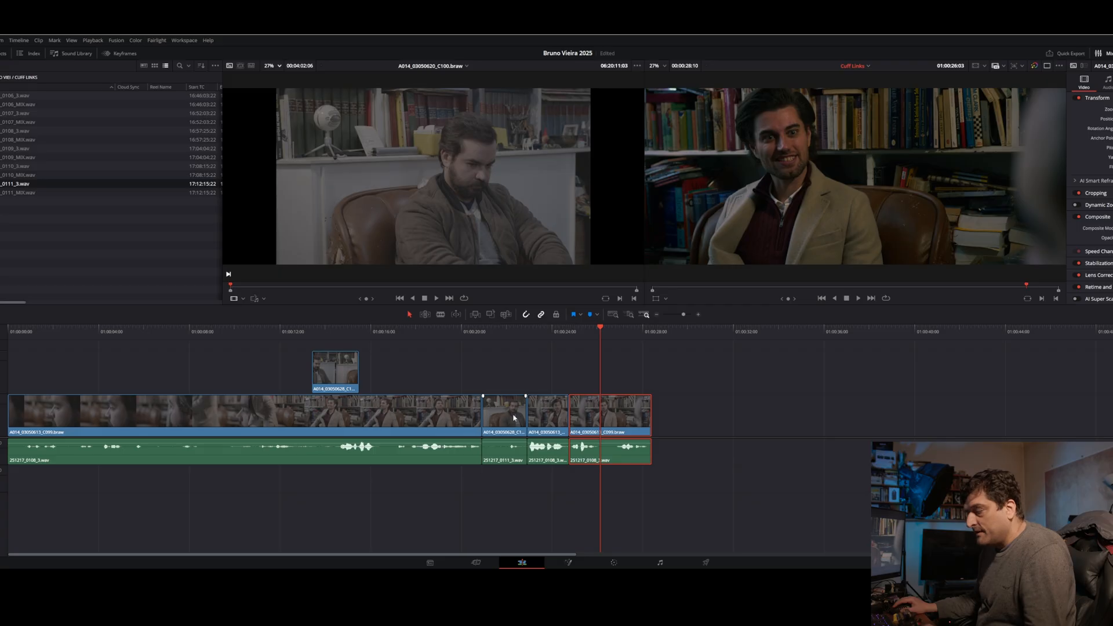
- Copy the second clip's video onto the upper track, start it at the last clip's beginning, and play into the new cutaway
drag(513, 417, 685, 371)
drag(486, 378, 575, 371)
click(531, 335)
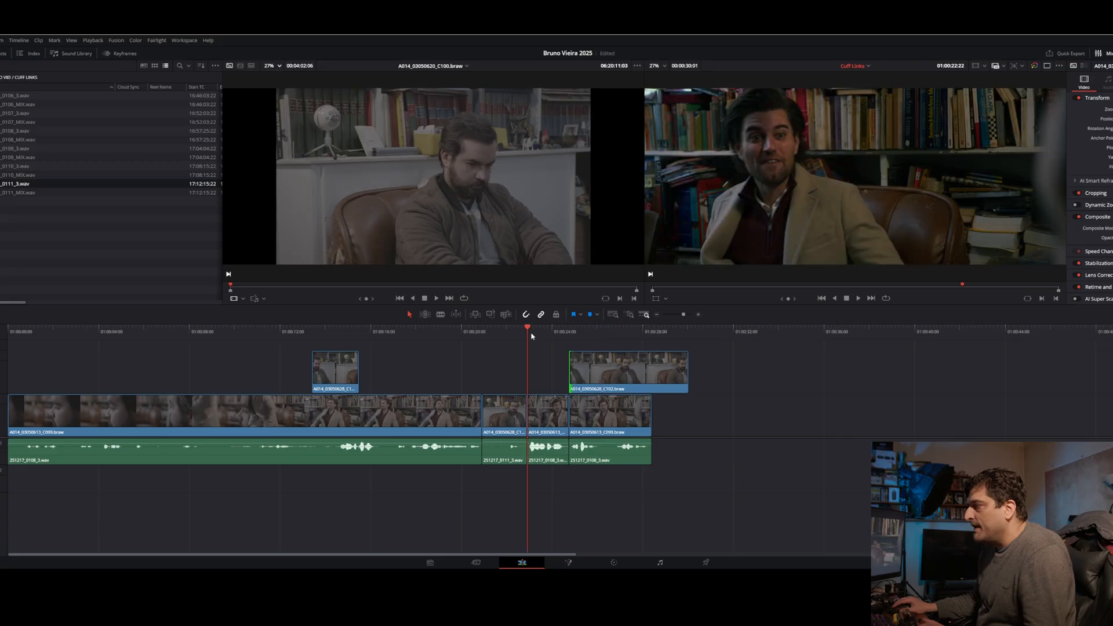
key(space)
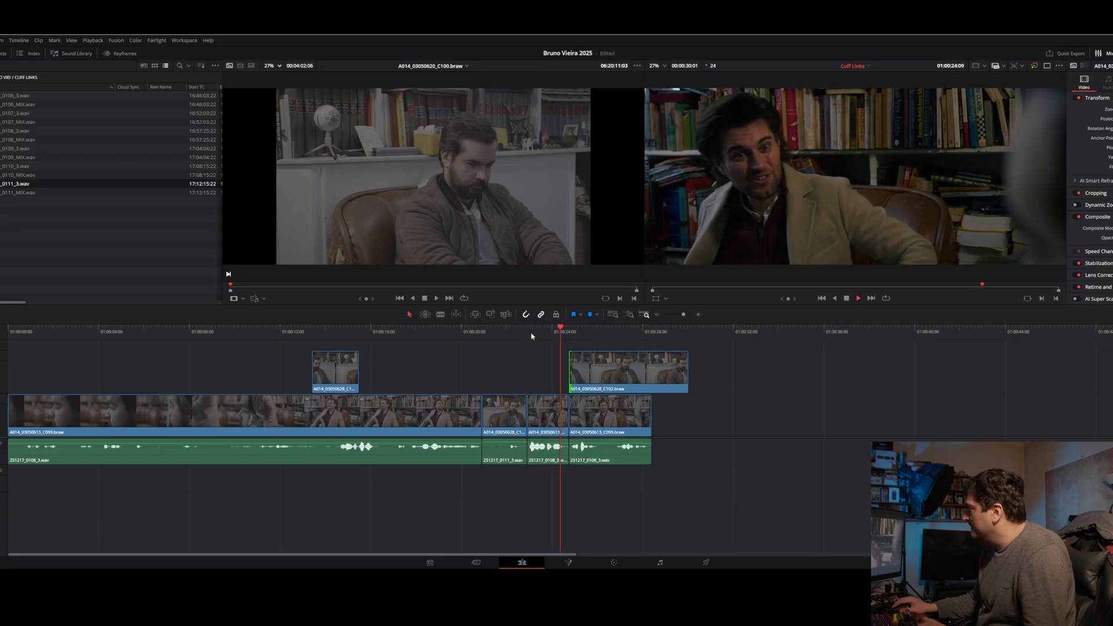
key(space)
- Lengthen the last clip by revealing about 0.7 seconds of earlier footage at its start and play the section
click(627, 451)
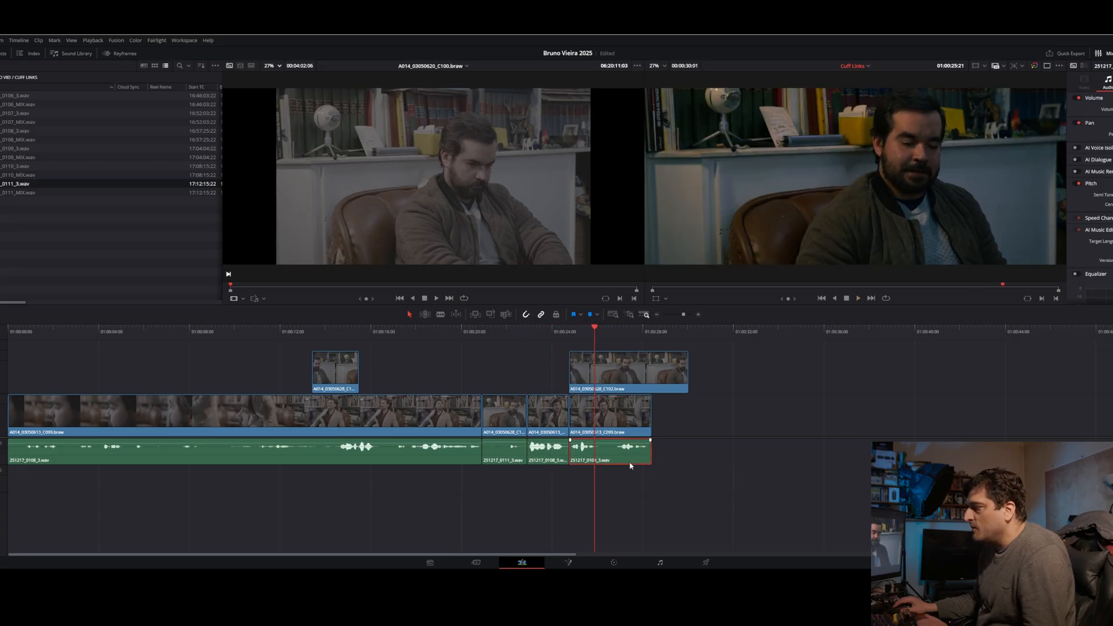
drag(609, 419, 570, 421)
click(517, 334)
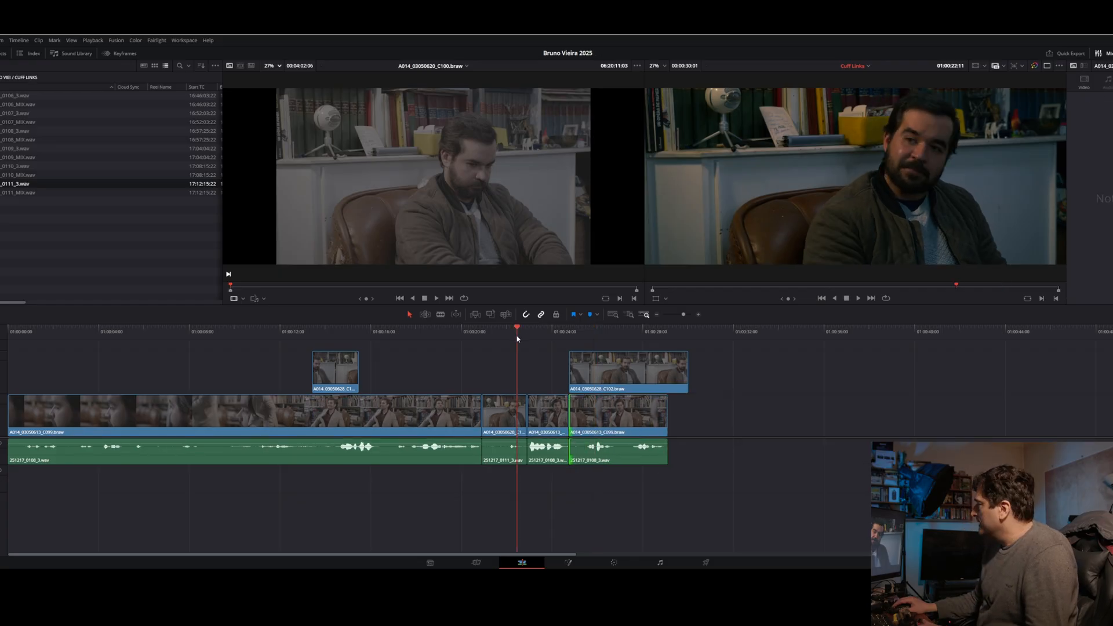
key(space)
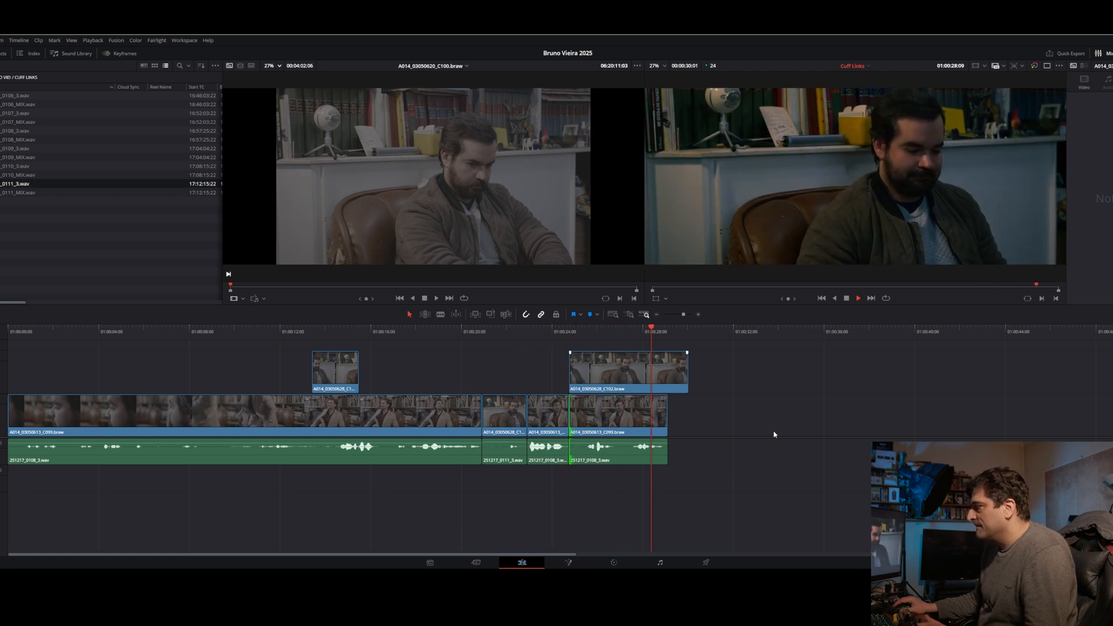
- Trim the second cutaway's end to about 01:00:27:00 and play from before it
drag(685, 373, 622, 381)
click(492, 338)
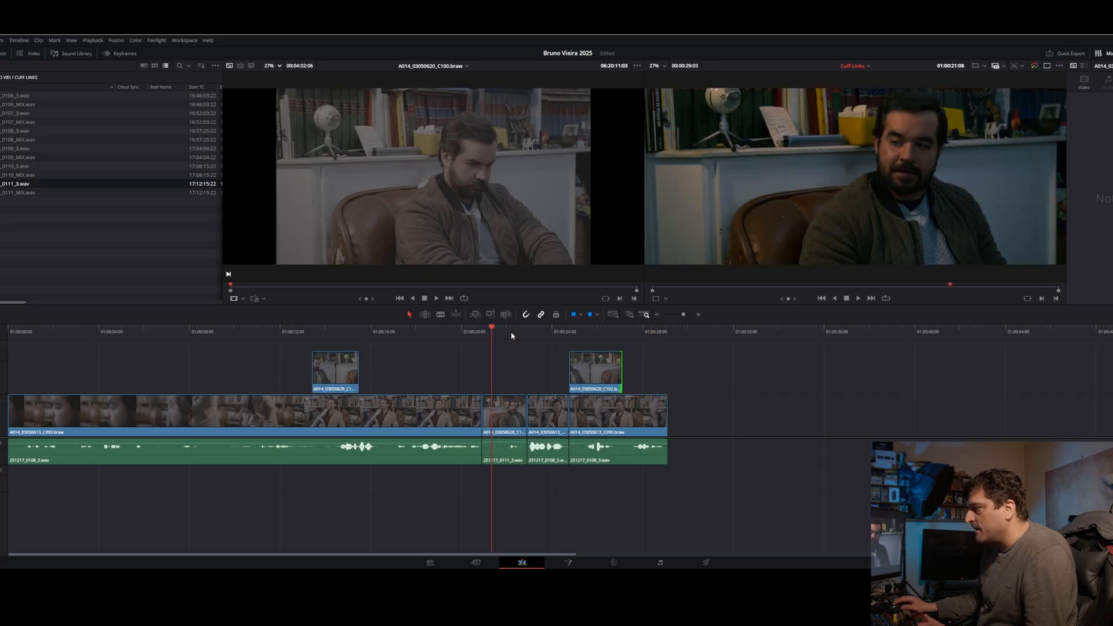
key(space)
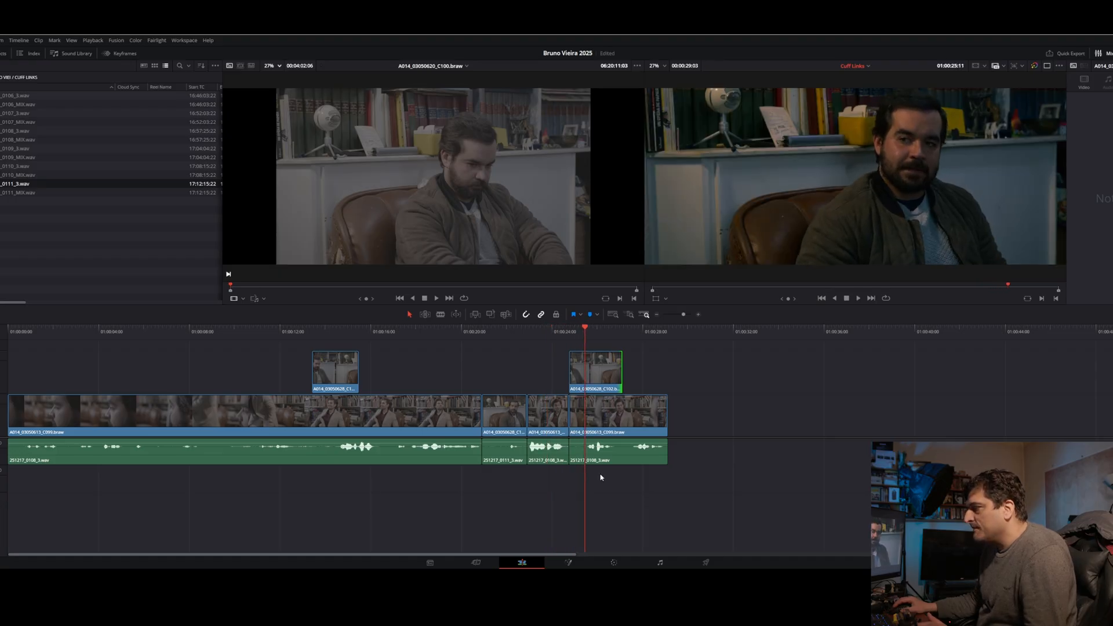
- Extend the short clip before the second cutaway by about 7 frames, shifting the last clip and its cutaway, and play the ending
mouse_move(584, 422)
mouse_down()
mouse_move(601, 423)
mouse_move(573, 421)
mouse_move(583, 386)
mouse_move(587, 419)
mouse_up()
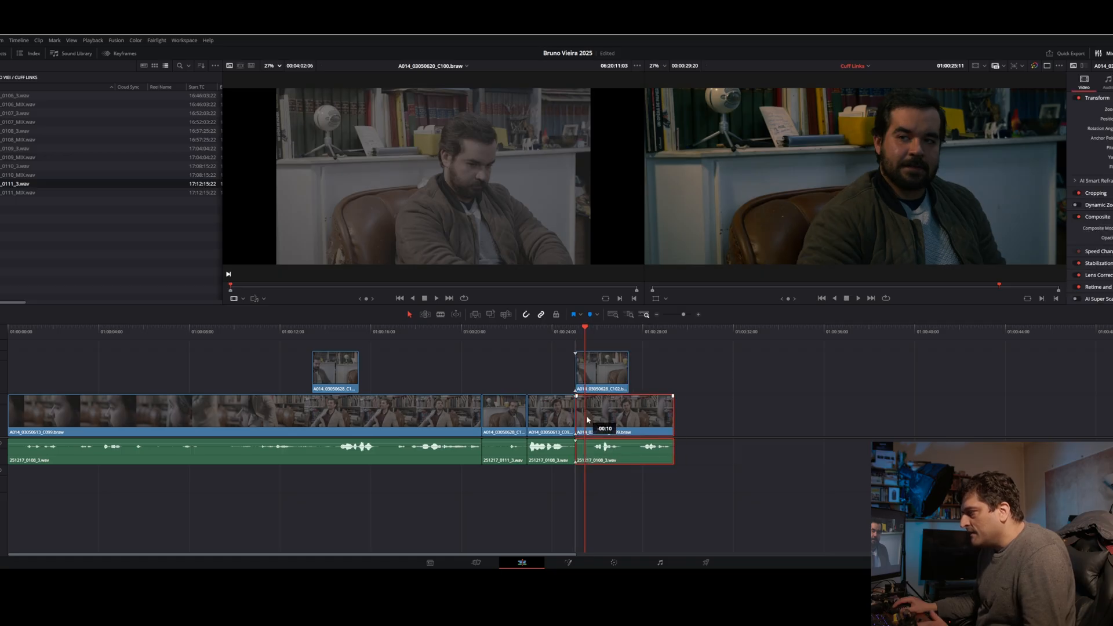
click(507, 337)
key(space)
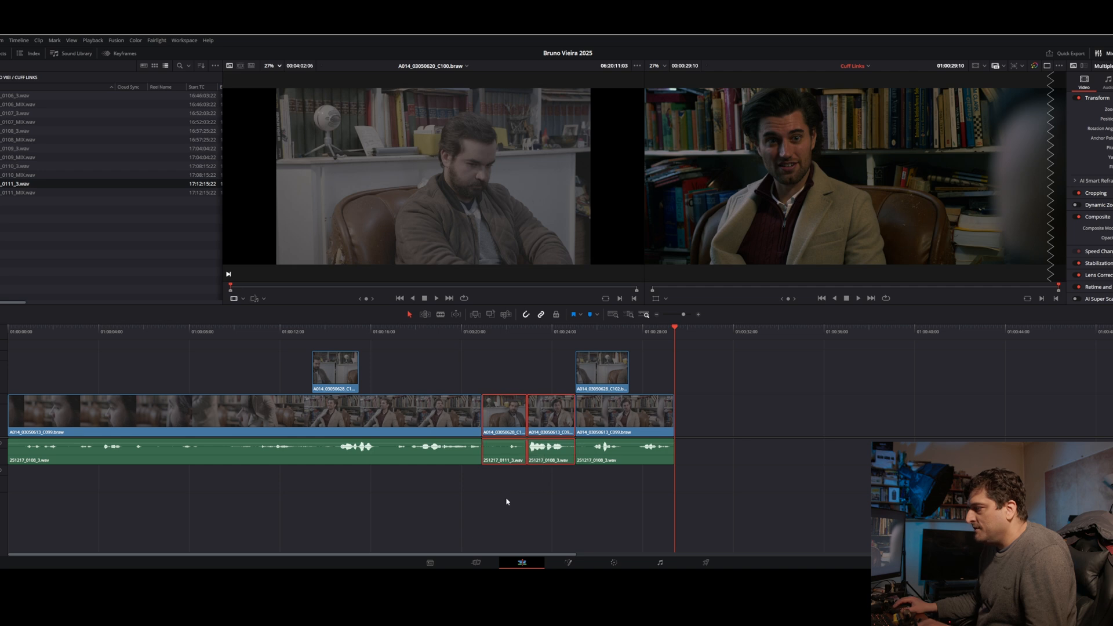
- Copy the second clip with its audio past the sequence's end, extend its end to 01:00:45:22 and trim its start to about 01:00:42:00
drag(517, 426, 1047, 413)
click(874, 366)
key(space)
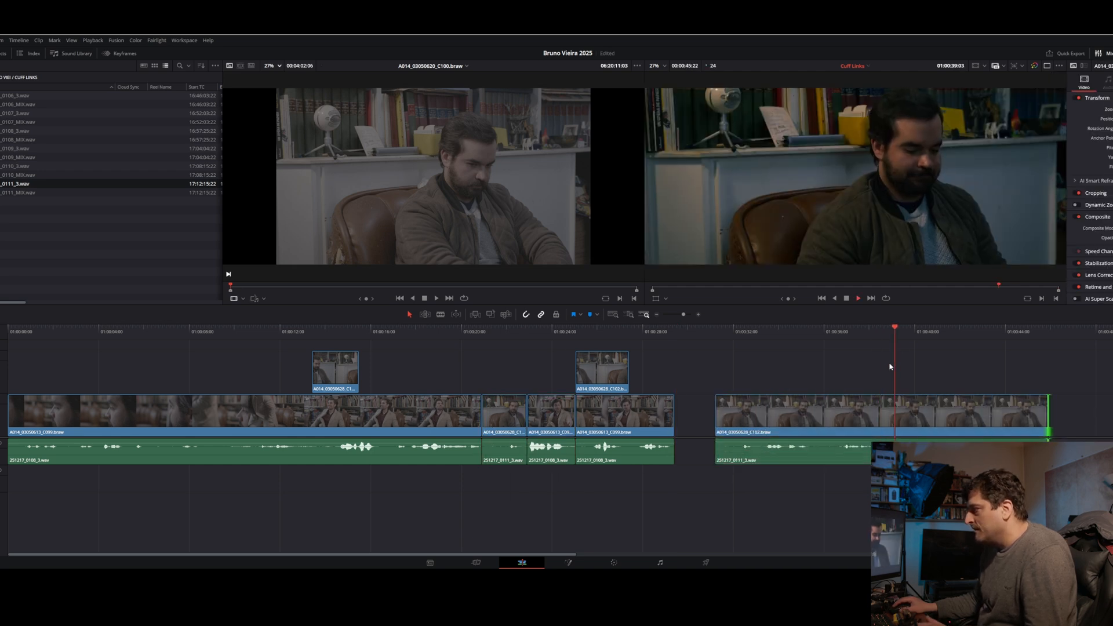
click(729, 433)
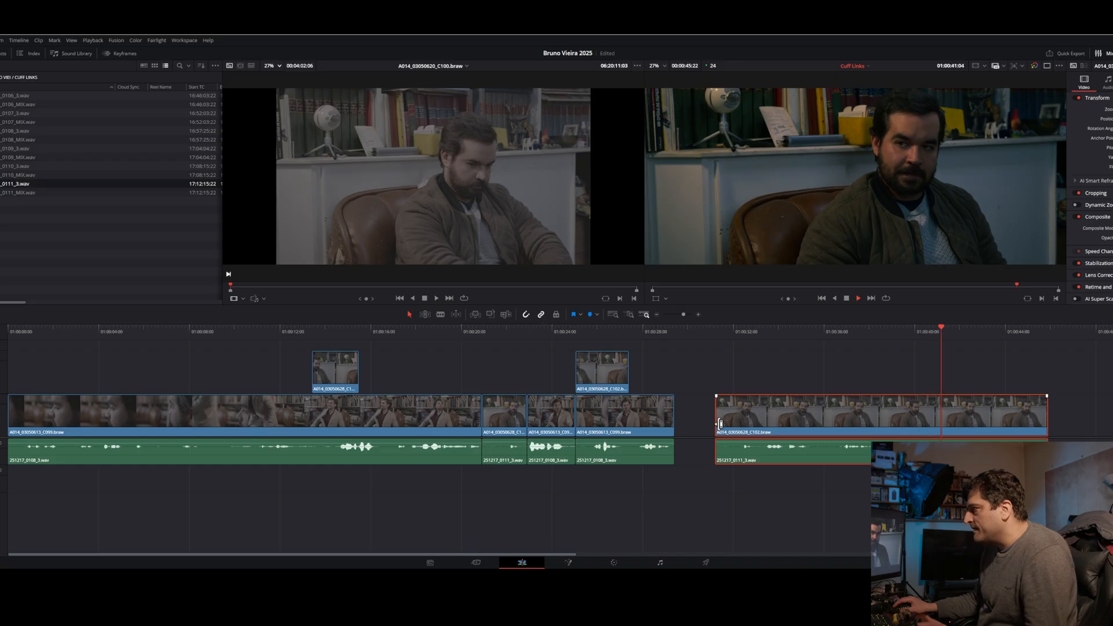
drag(719, 424, 963, 414)
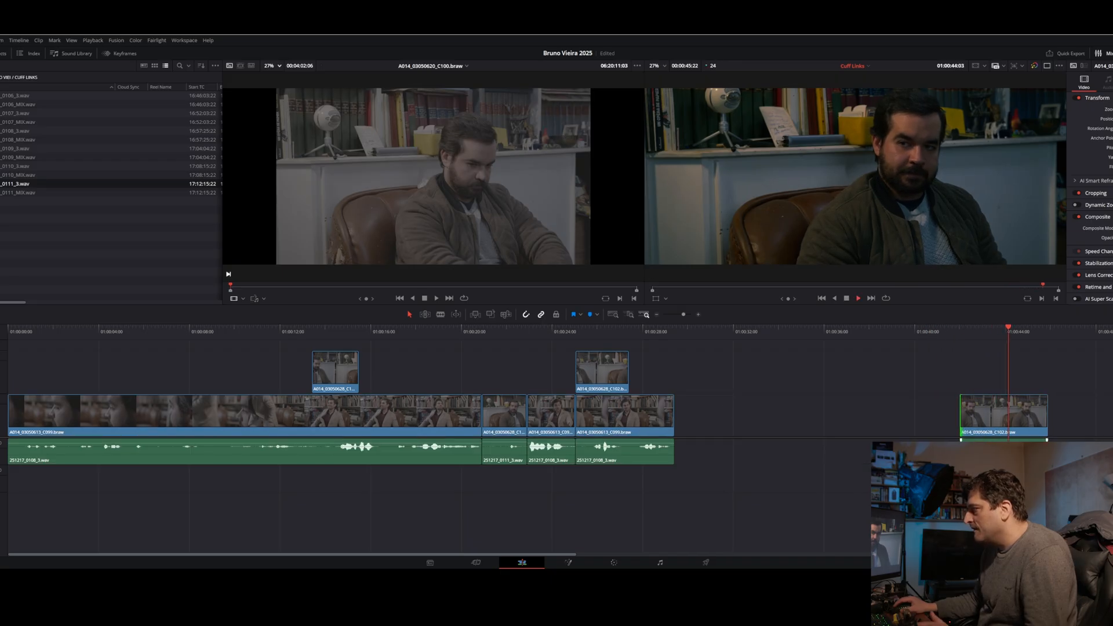
- Shorten the copied C102 clip to about 1.4 seconds, move it directly after the sequence's last clip and play the join
key(space)
drag(1075, 455, 689, 437)
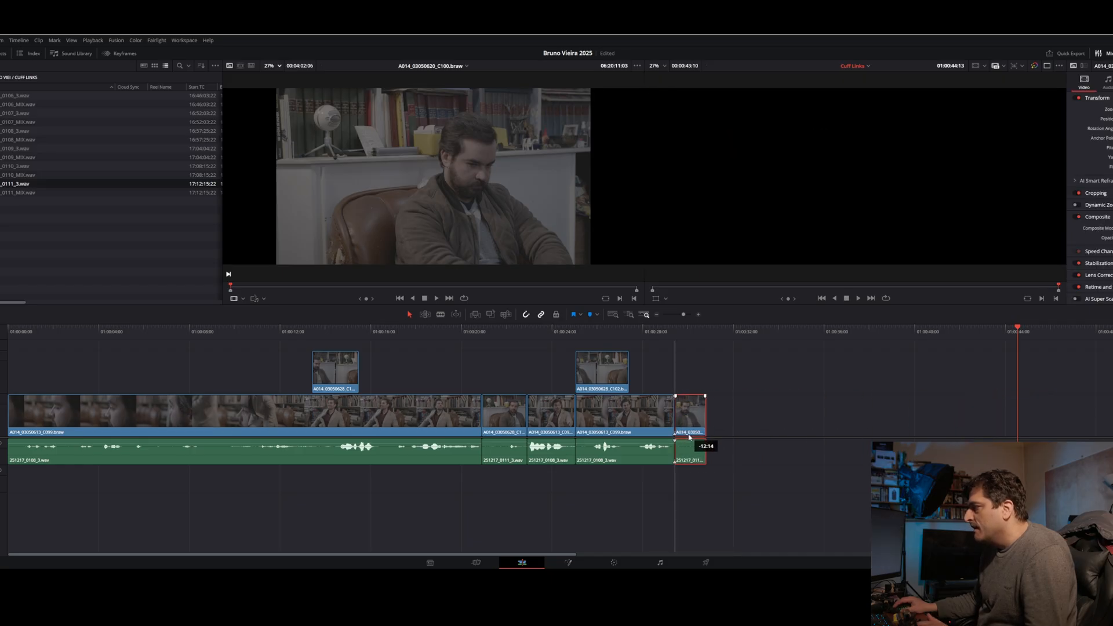
click(623, 339)
key(space)
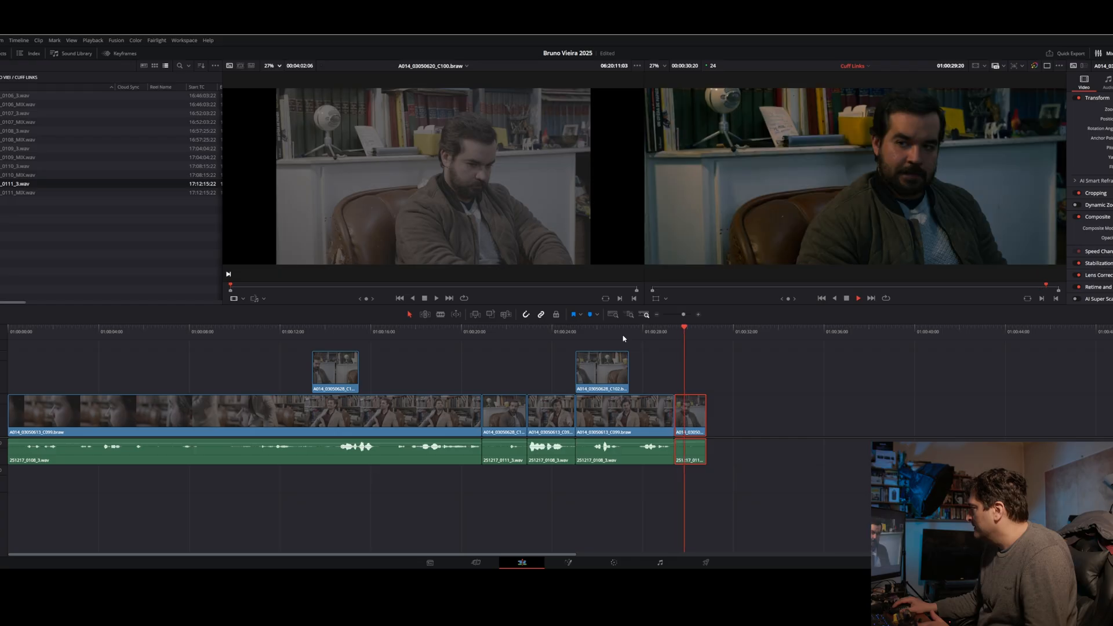
- Extend the preceding C099 clip's end to about 01:00:29:19 and place the C102 clip, lengthened to end at 01:00:34:00, directly after it
drag(691, 415, 743, 417)
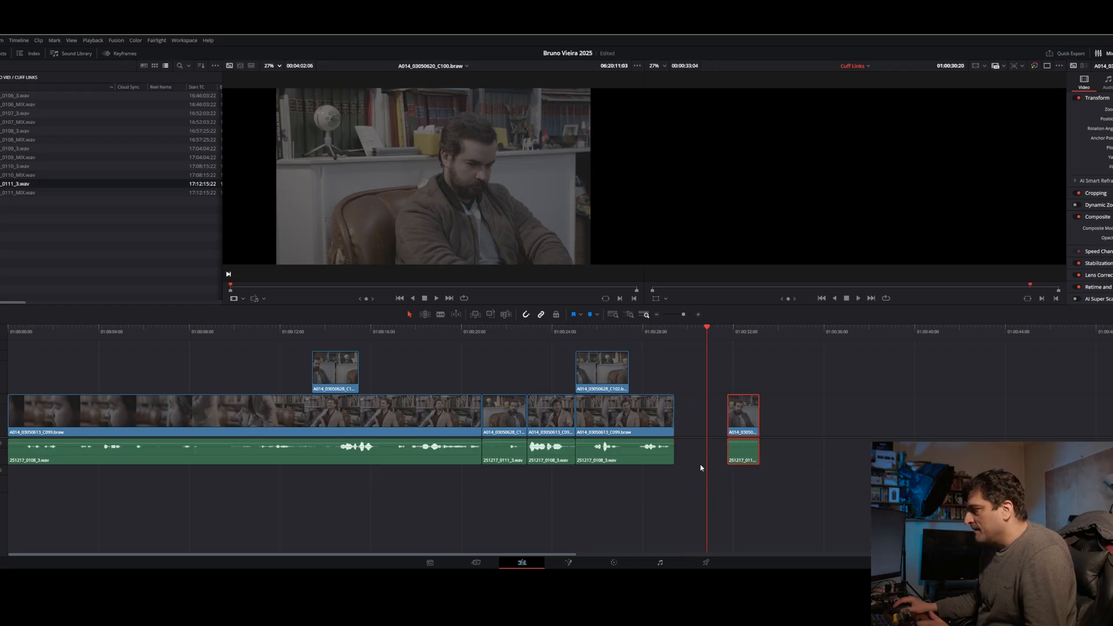
click(668, 418)
drag(668, 418, 704, 393)
click(670, 334)
click(757, 450)
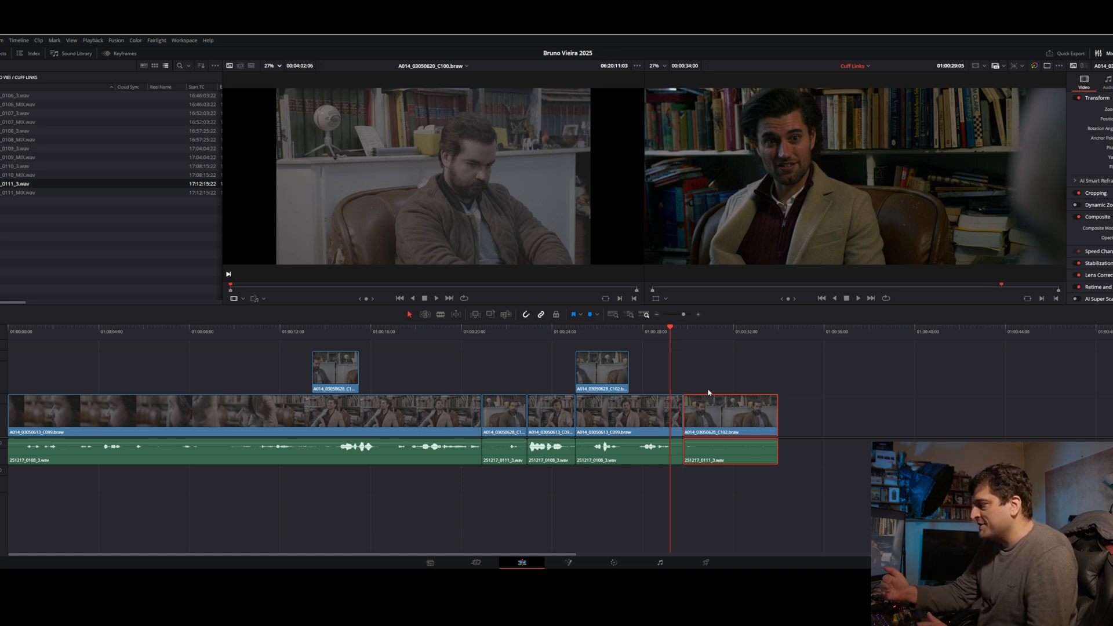
key(space)
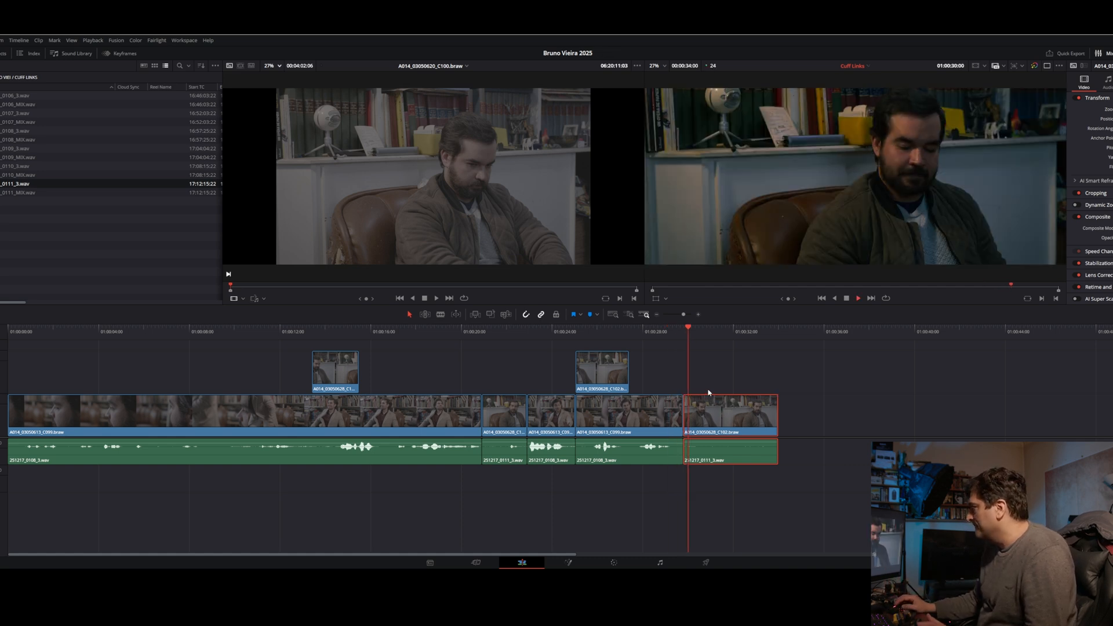
- Trim only the audio start of the last clip to 01:00:30:18, play it, and trim the clip's end to 01:00:32:06
click(625, 329)
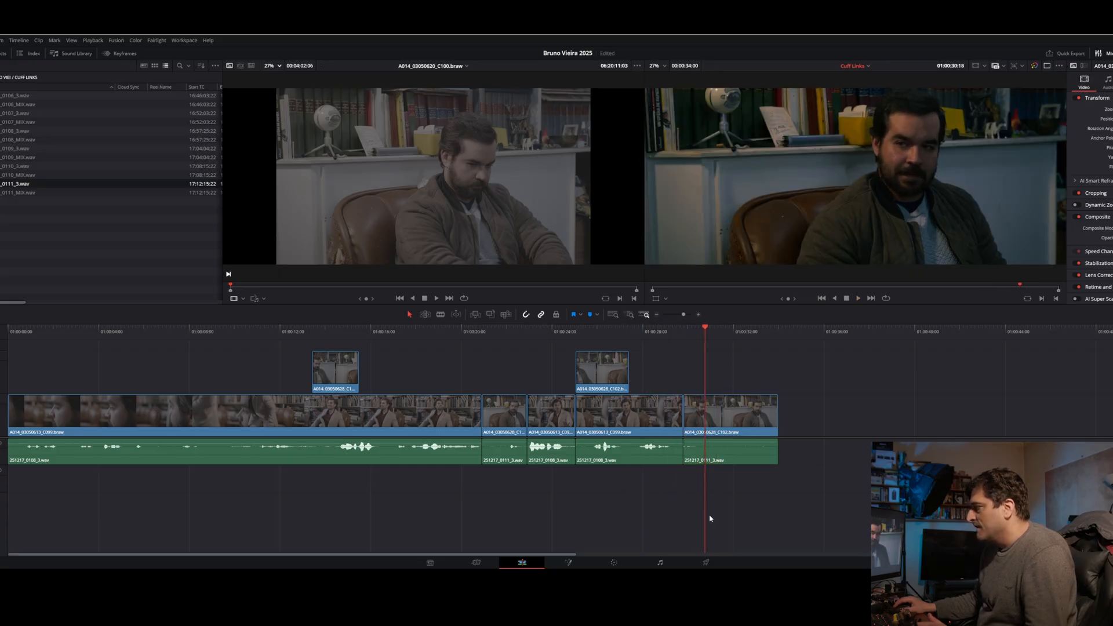
drag(684, 457, 705, 457)
click(641, 331)
key(space)
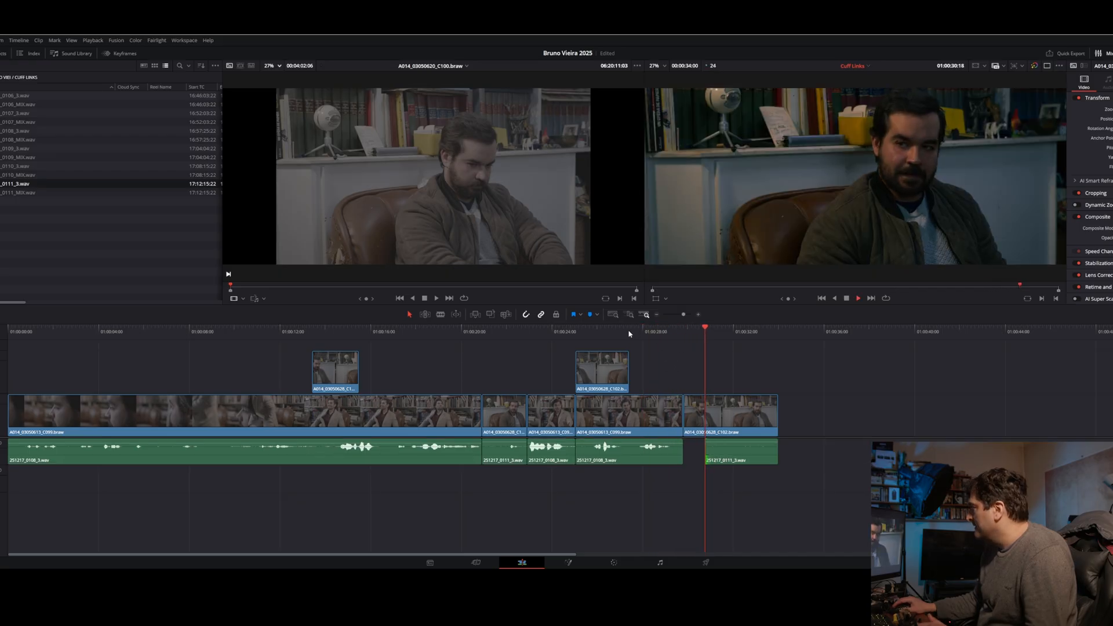
key(space)
drag(807, 476, 738, 422)
- Copy the last C099 clip with its audio past the sequence's end, extend its end to 01:00:47:10 and play the added footage
drag(658, 498, 869, 410)
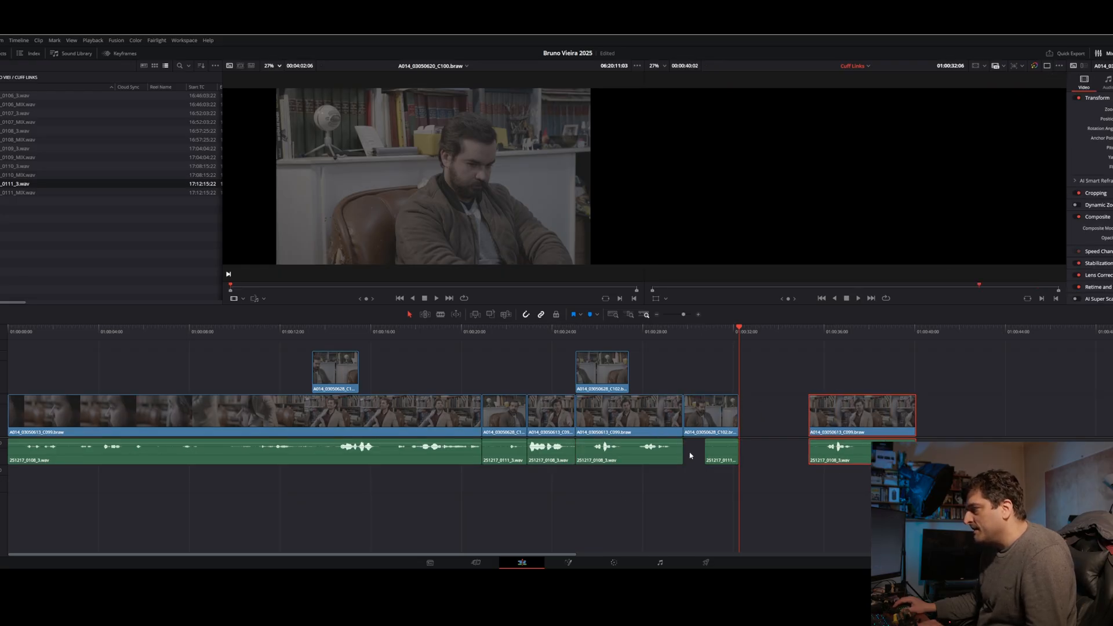
drag(903, 427, 1081, 405)
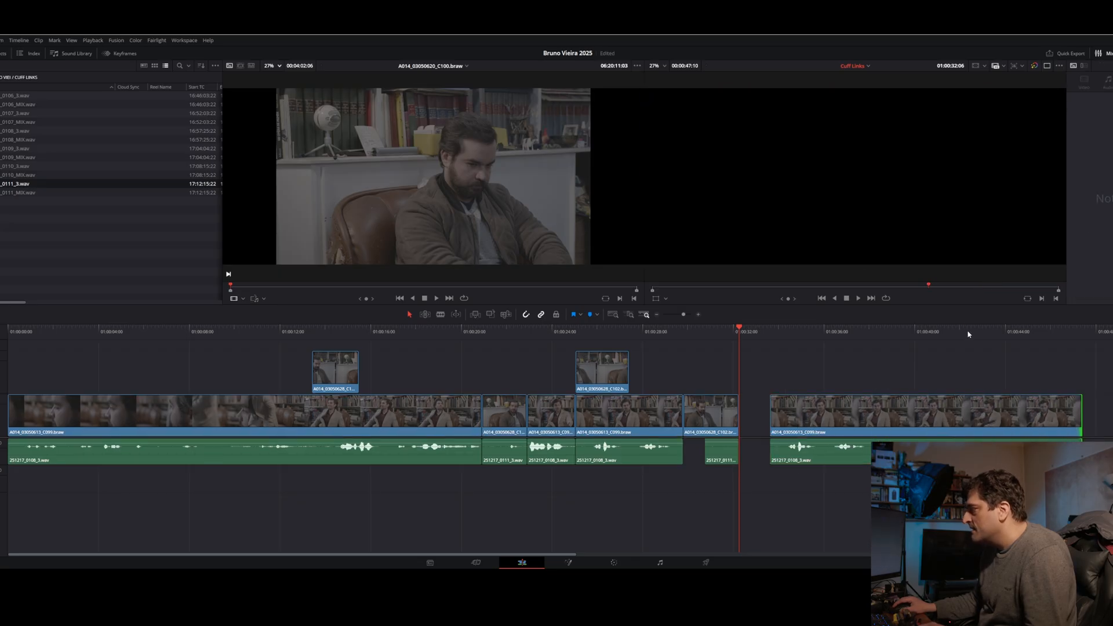
click(968, 332)
key(space)
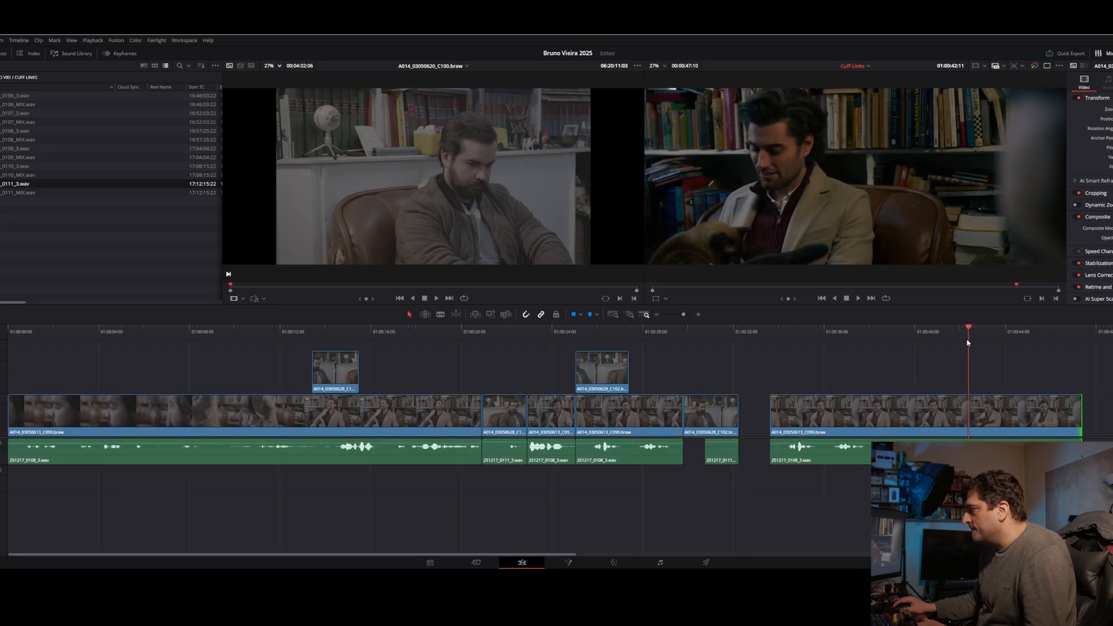
click(927, 334)
drag(927, 345, 898, 347)
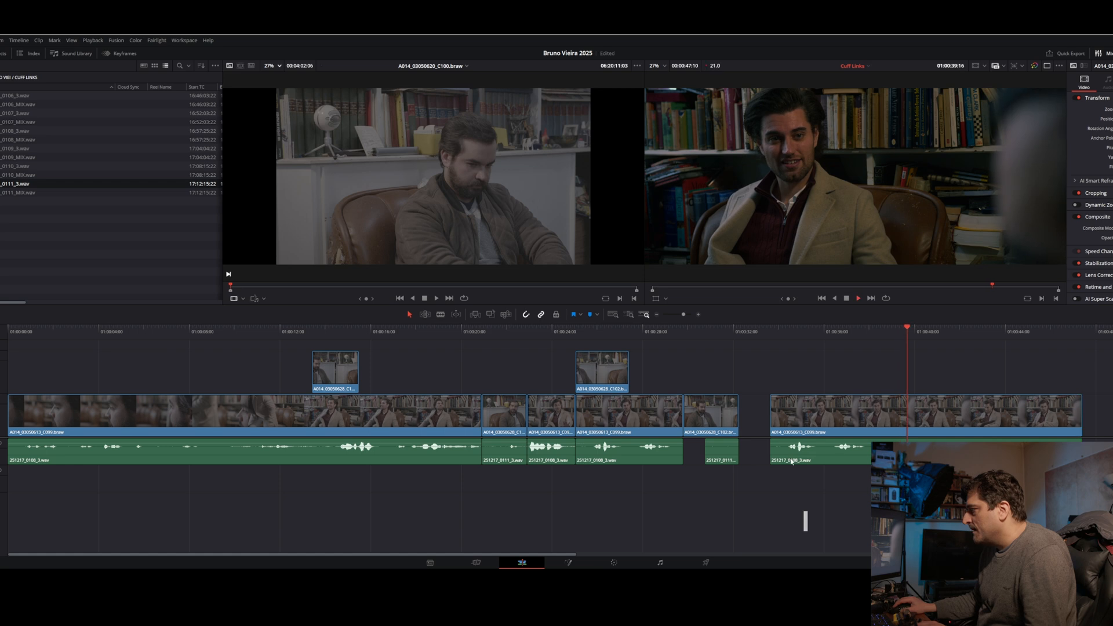
- Trim the copied C099 clip's start, place it directly after the last C102 clip and trim its end to 01:00:38:15
mouse_move(772, 416)
mouse_down()
mouse_move(913, 413)
mouse_move(764, 424)
mouse_up()
click(716, 333)
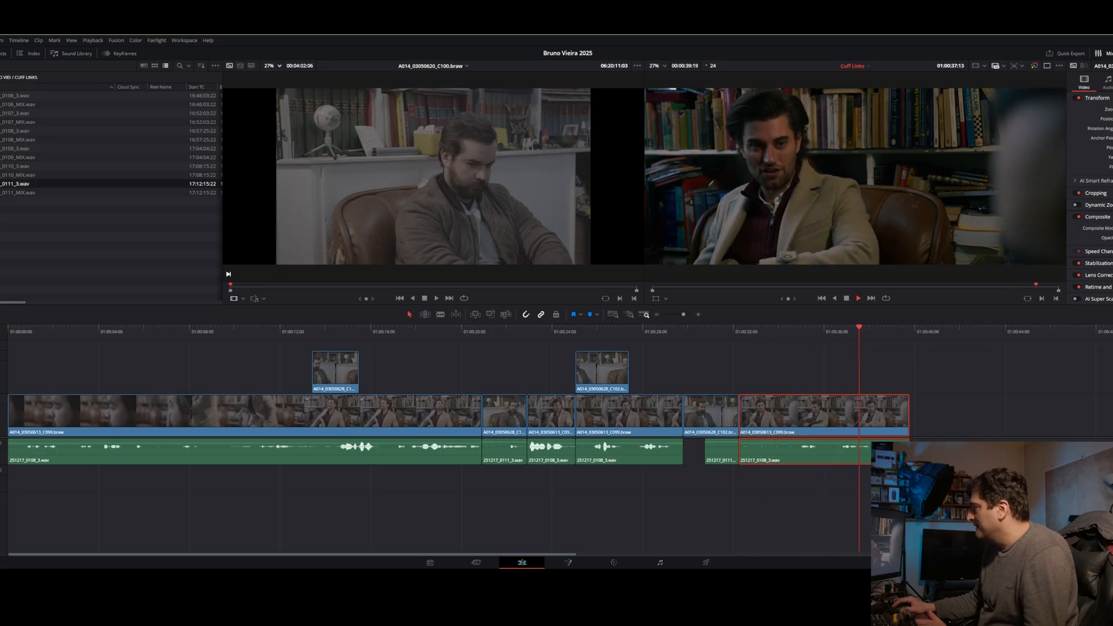
key(space)
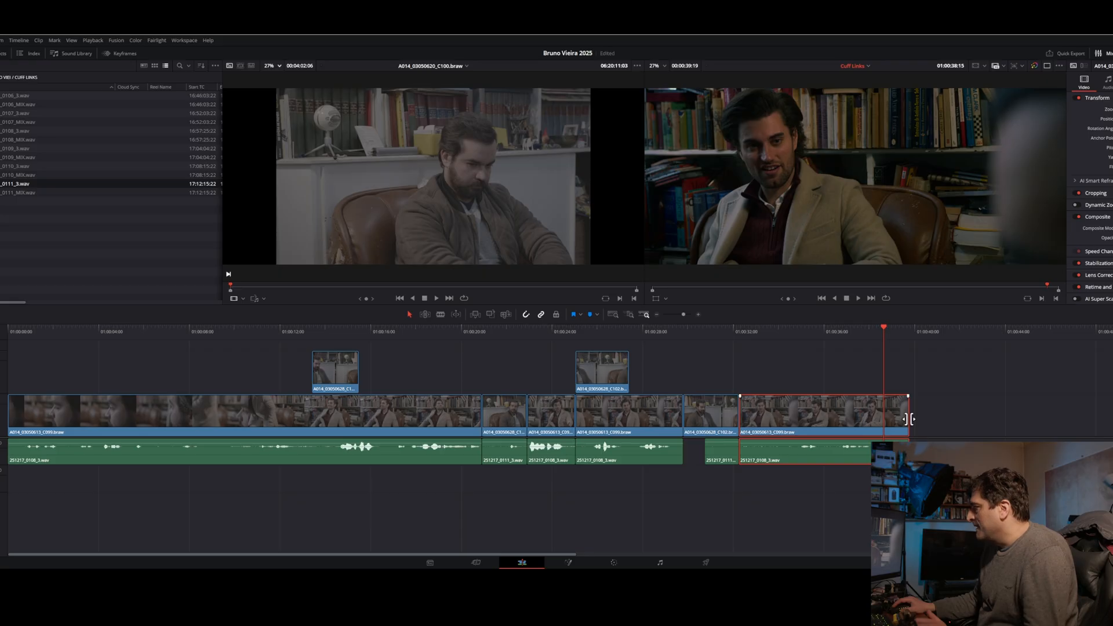
drag(908, 423, 882, 426)
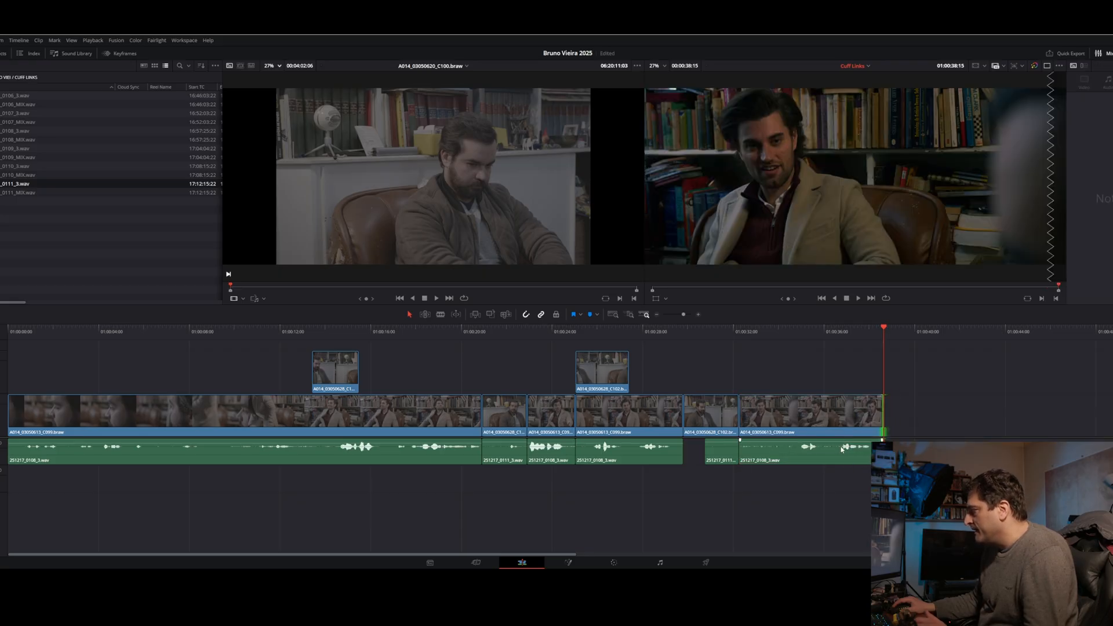
- Copy the last C102 clip past the sequence's end, extend its end to 01:01:10:00 and trim its video and audio starts to 01:00:47:10
drag(724, 417, 1101, 418)
click(556, 340)
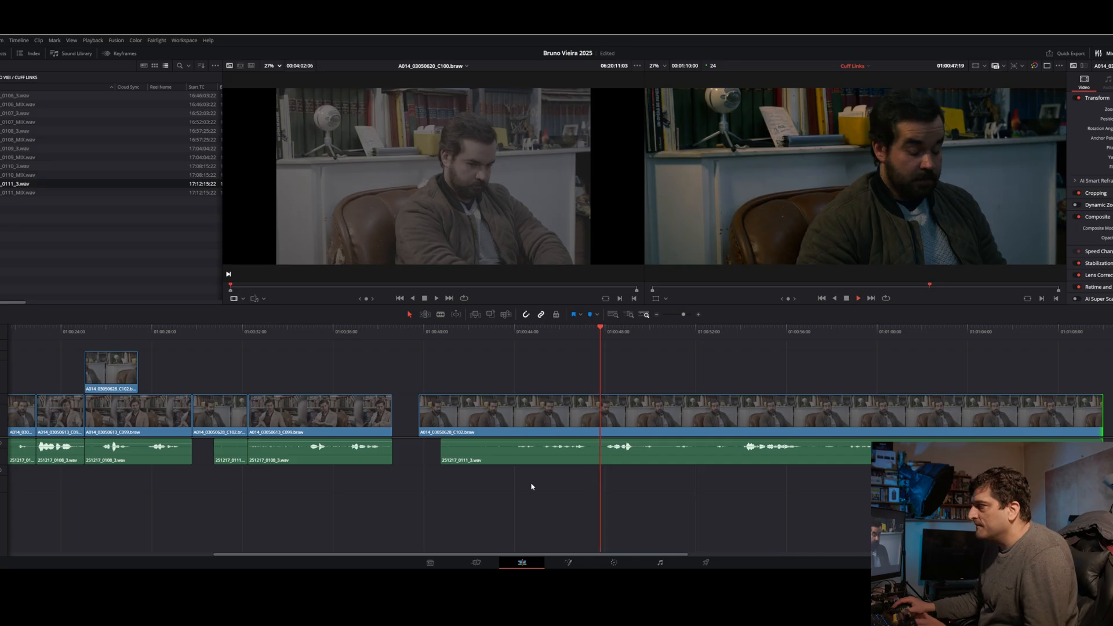
click(593, 344)
click(592, 346)
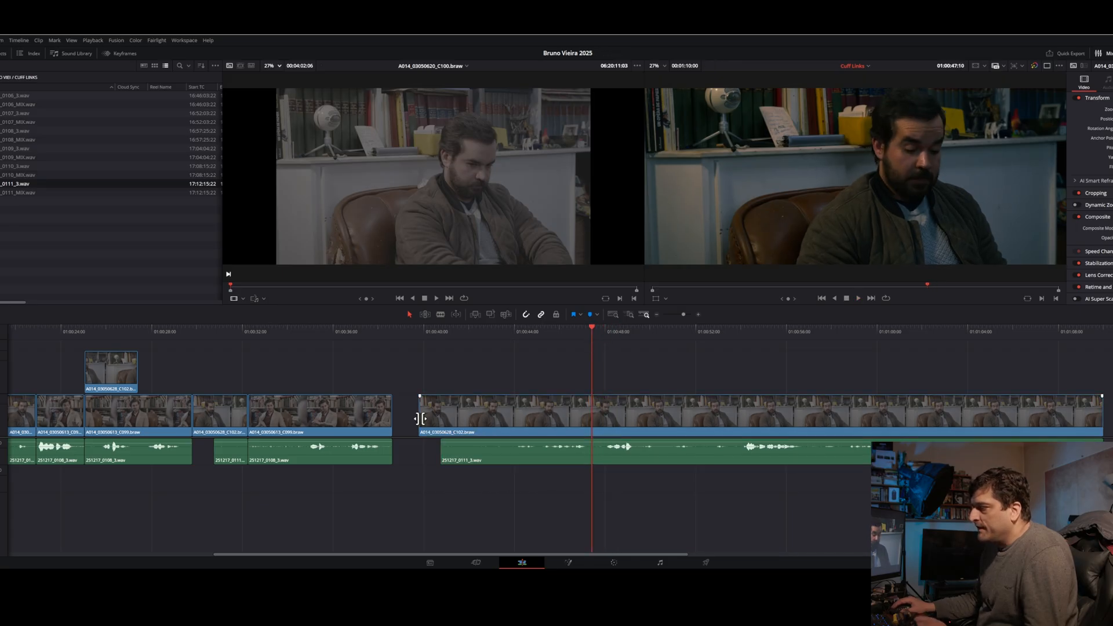
drag(420, 418, 592, 418)
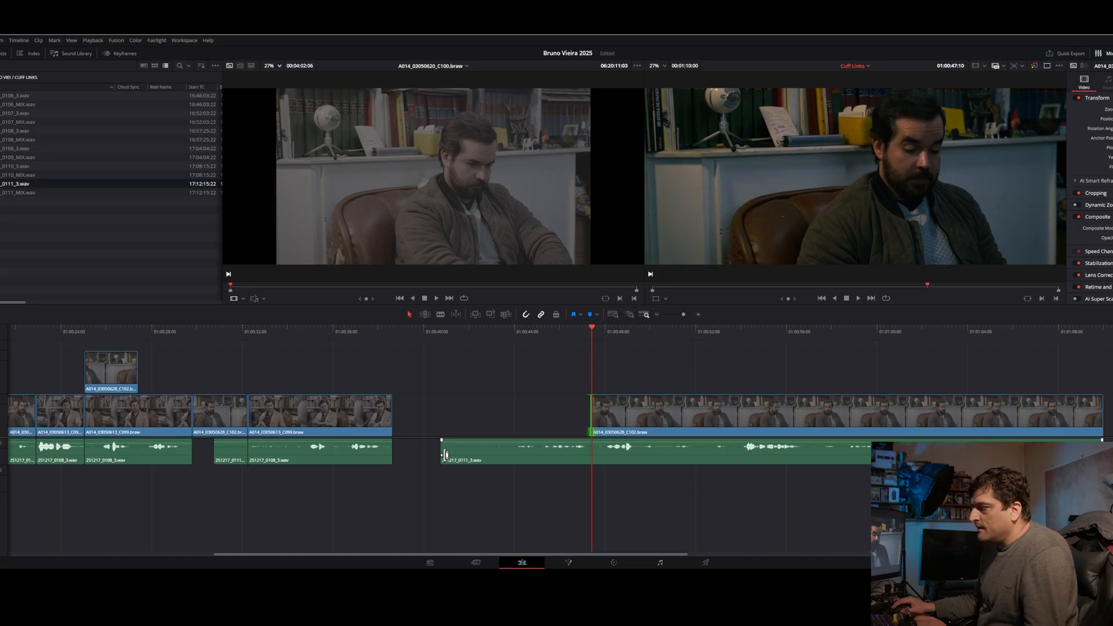
drag(445, 455, 591, 452)
- Move the trimmed C102 clip directly after the last C099 clip and play across the cut
drag(681, 427, 458, 414)
click(271, 333)
key(space)
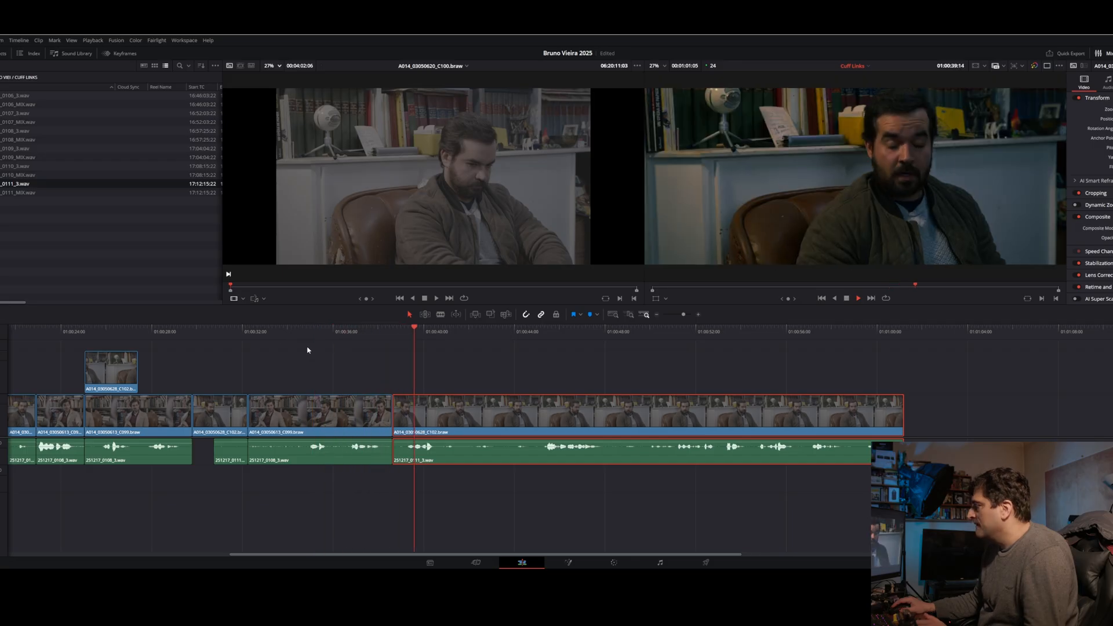
key(space)
click(365, 331)
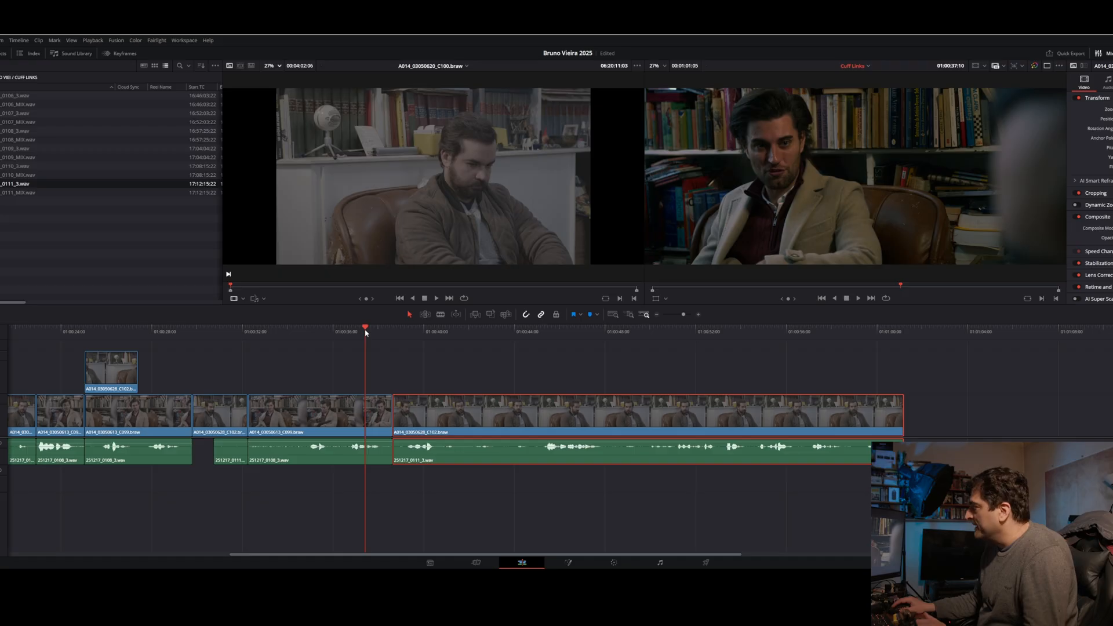
key(space)
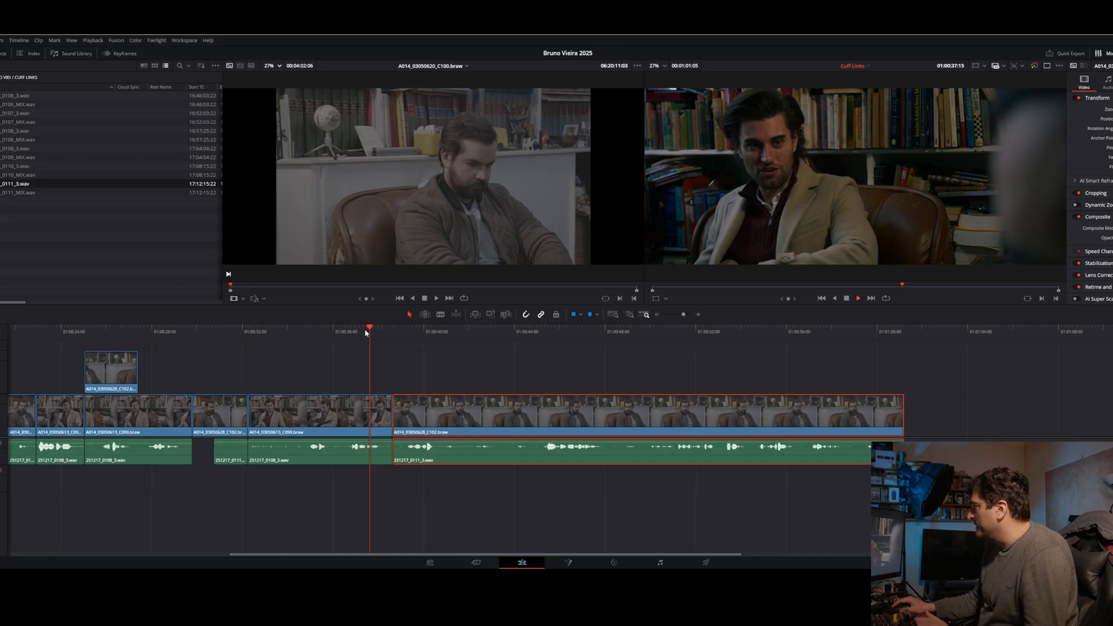
click(361, 329)
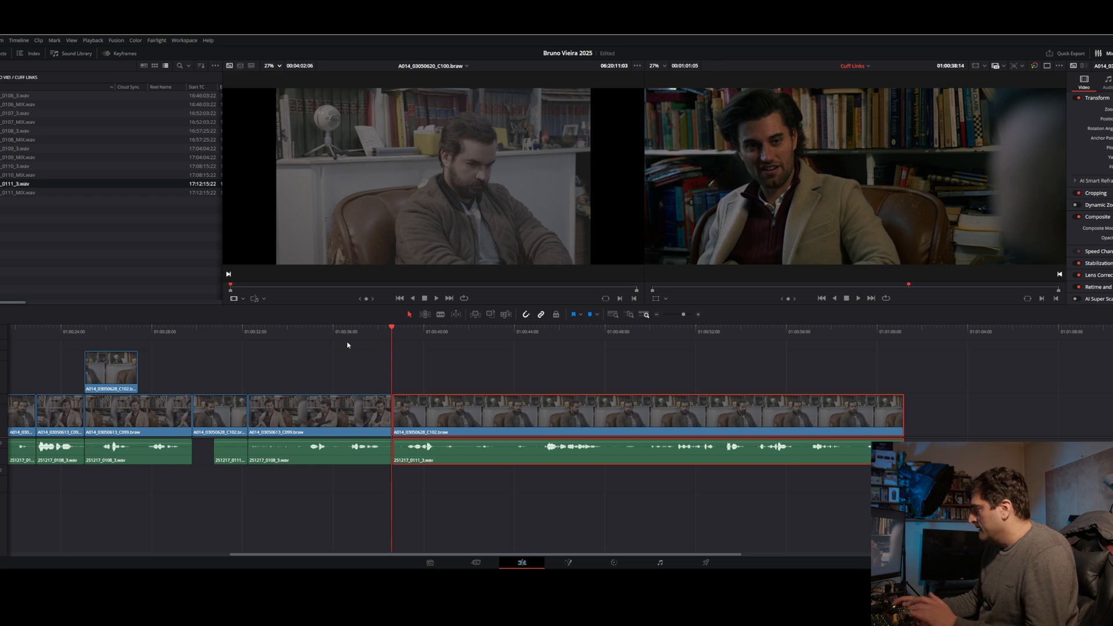
- Move the last C102 clip earlier to start at 01:00:38:05, overwriting the end of the C099 clip before it
key(space)
key(Left)
key(Left)
key(Left)
key(Left)
key(Left)
key(Left)
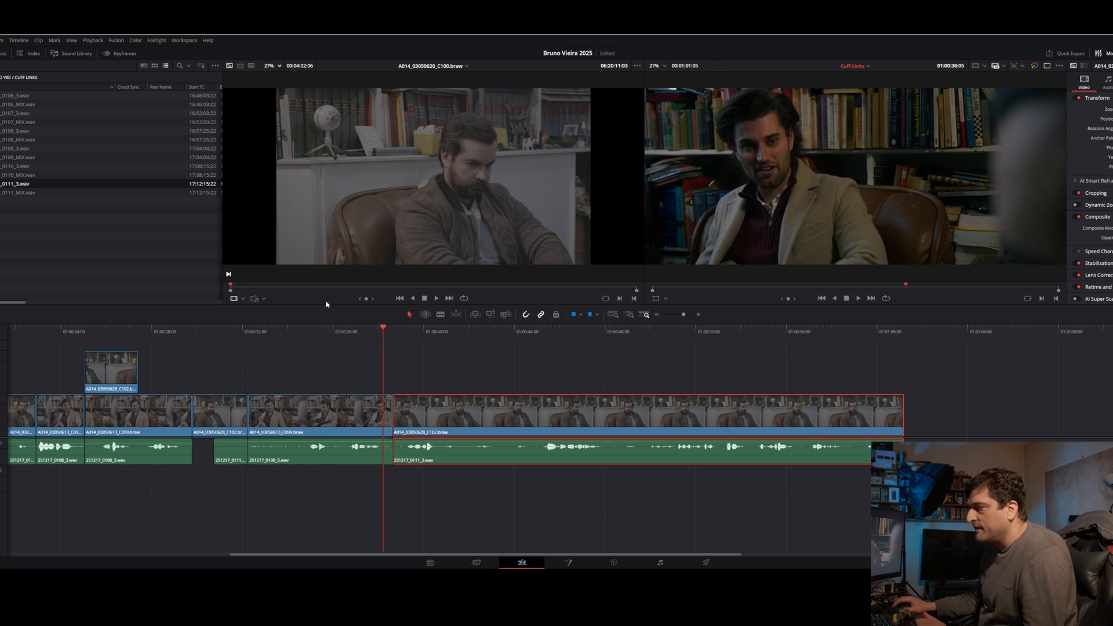
drag(432, 432, 419, 428)
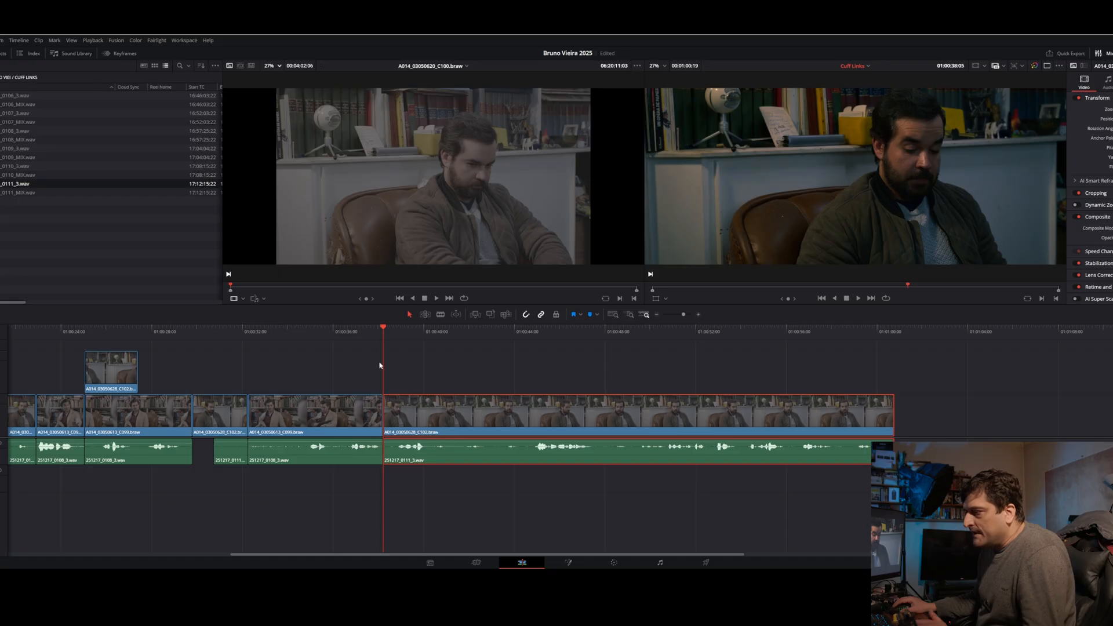
- Play across the cut and trim the last C102 clip's end to 01:00:40:11
click(342, 332)
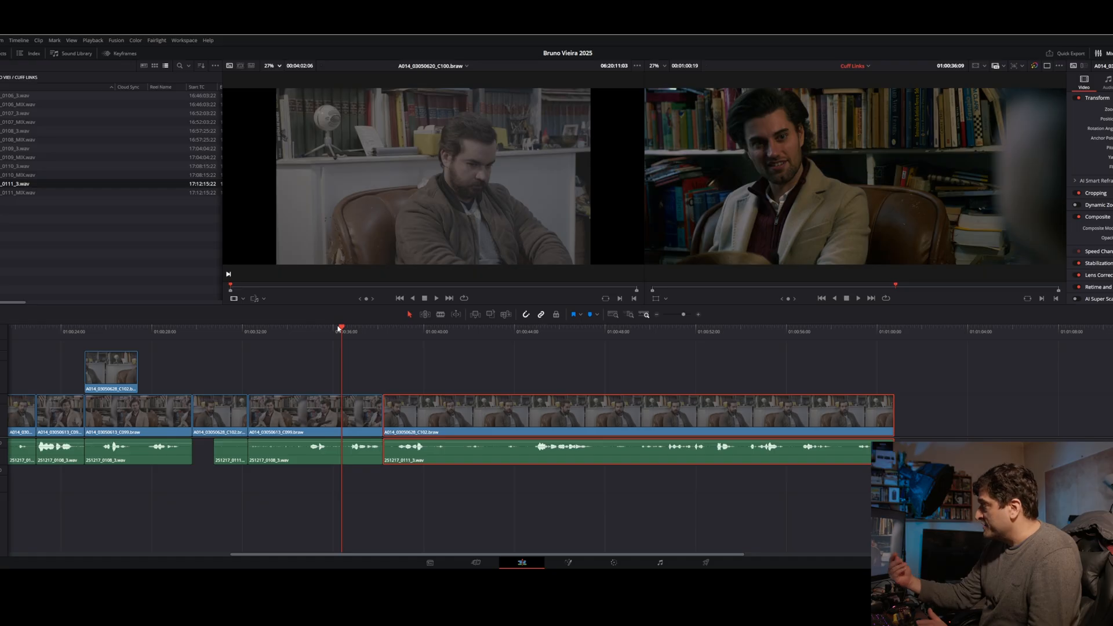
key(space)
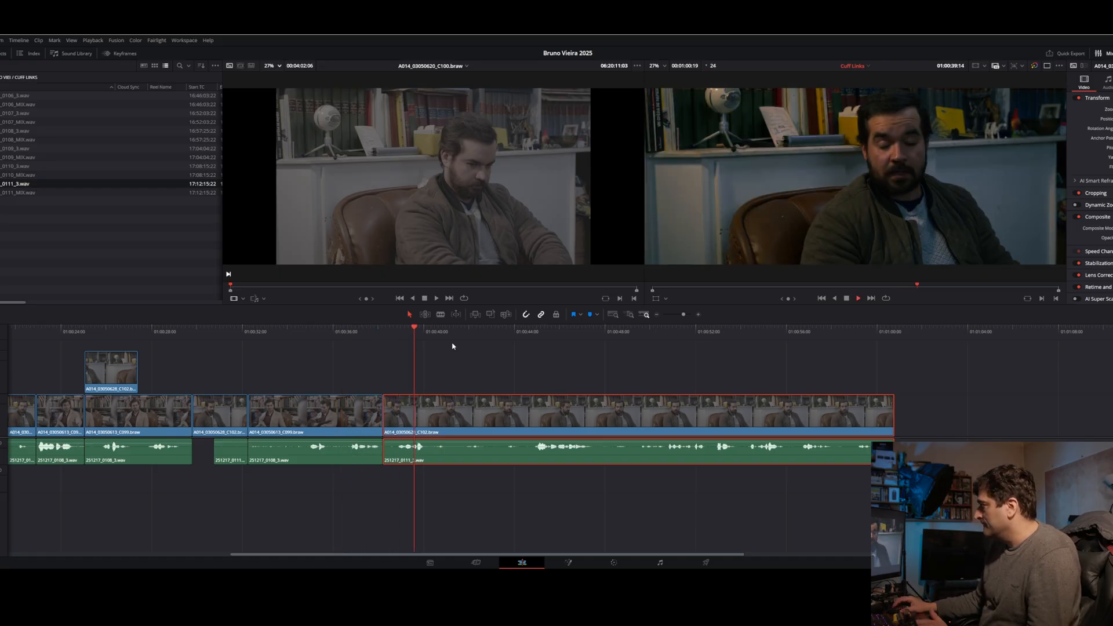
key(space)
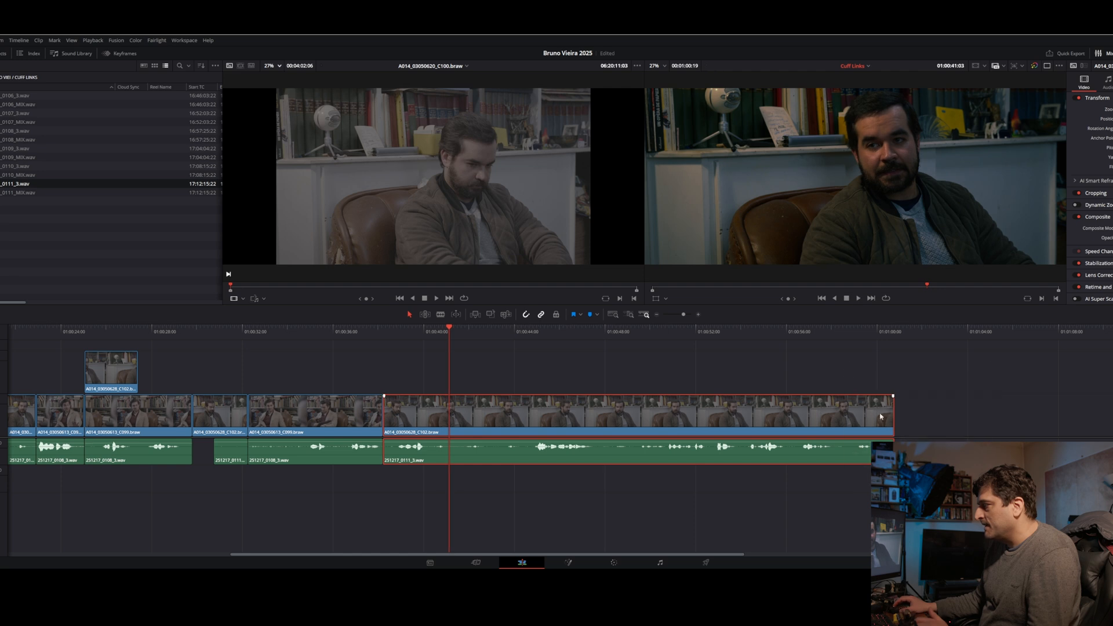
drag(892, 423, 423, 431)
drag(432, 428, 431, 427)
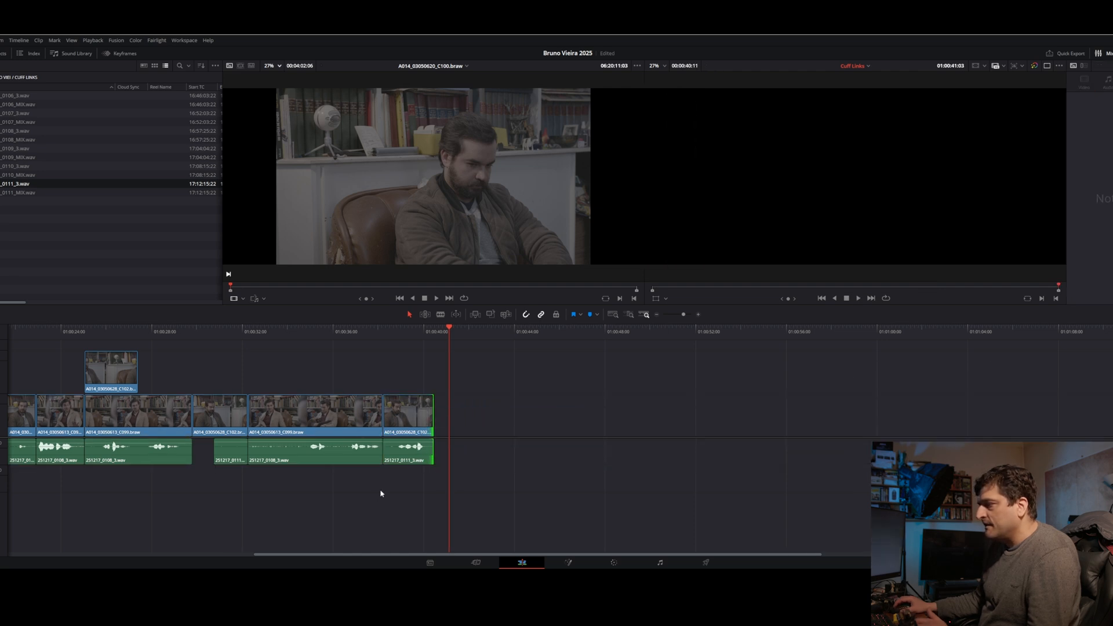
- Copy the last C099 clip past the sequence's end, extend its end to 01:01:08:16 and trim its start to about 01:00:57:08
click(329, 416)
drag(327, 418, 871, 401)
click(579, 331)
key(space)
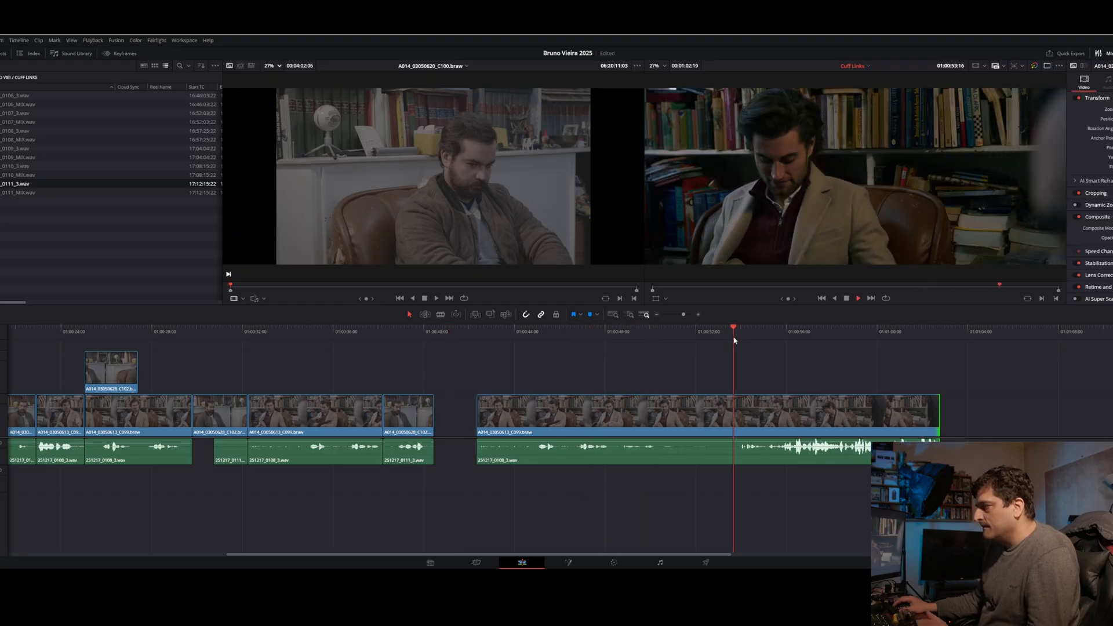
key(space)
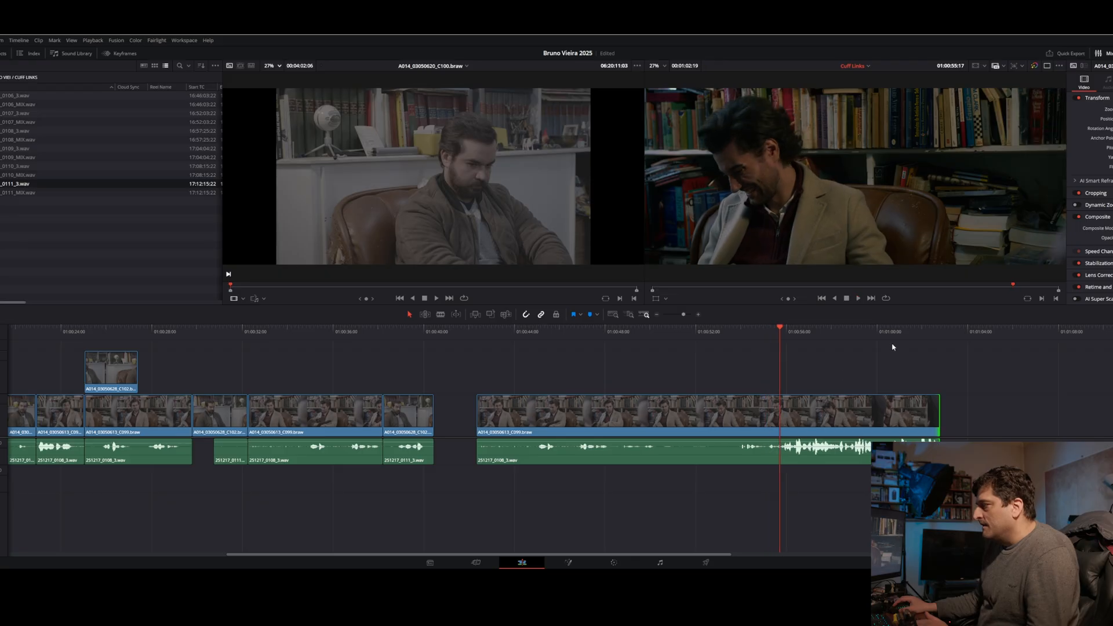
drag(937, 413, 1072, 403)
drag(479, 407, 816, 406)
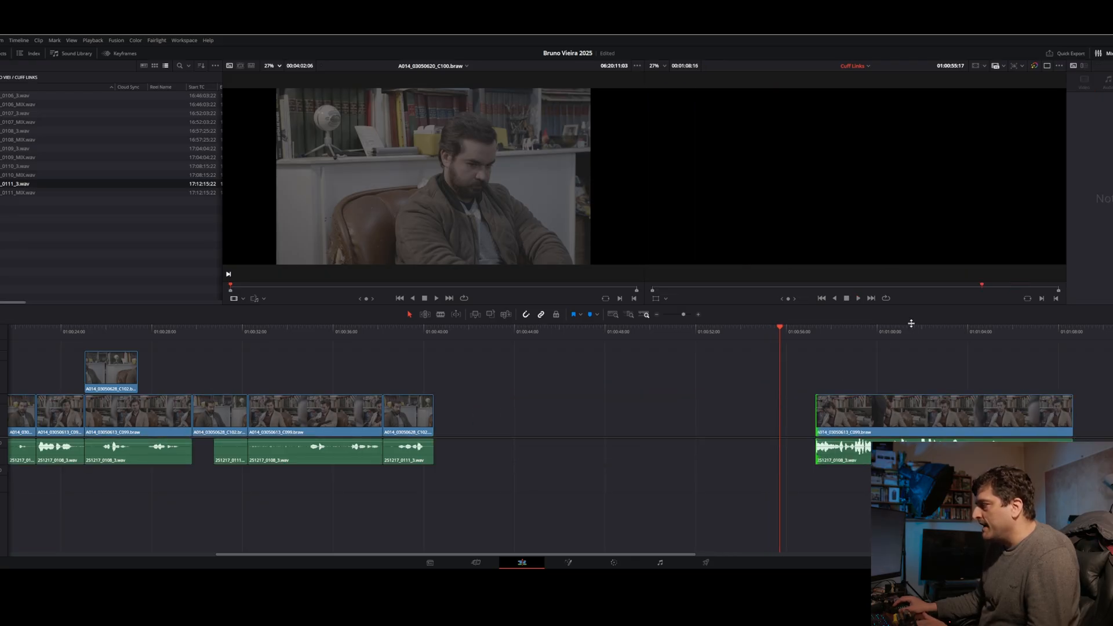
- Move the copied C099 clip to about 01:00:43:05, extend its end to 01:01:09:12 and play the added footage
key(space)
key(space)
drag(892, 408, 574, 412)
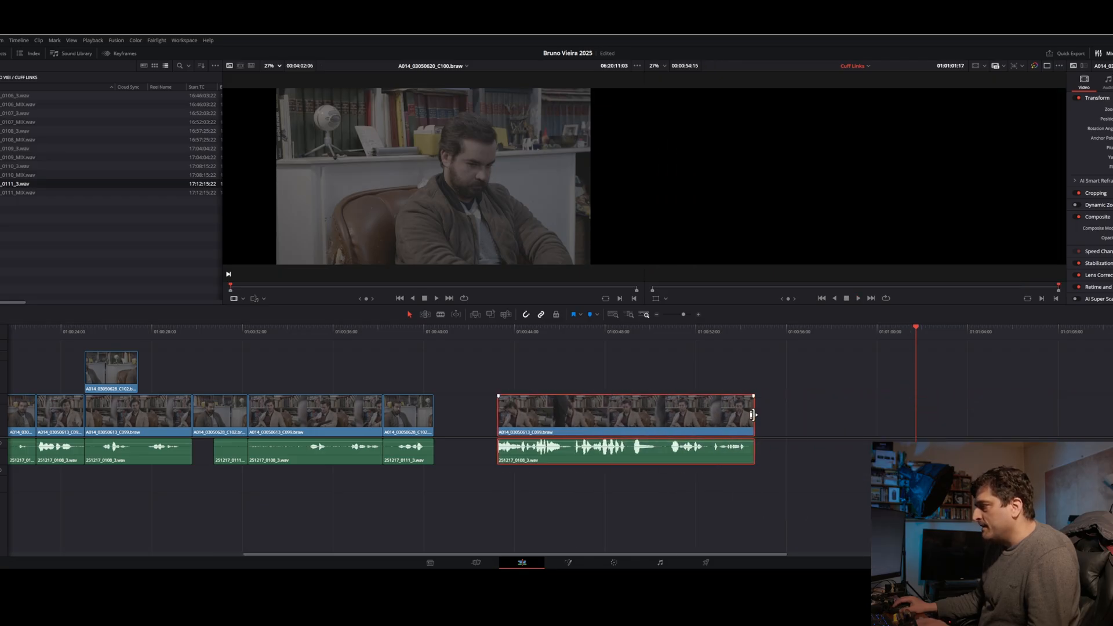
drag(753, 415, 1091, 390)
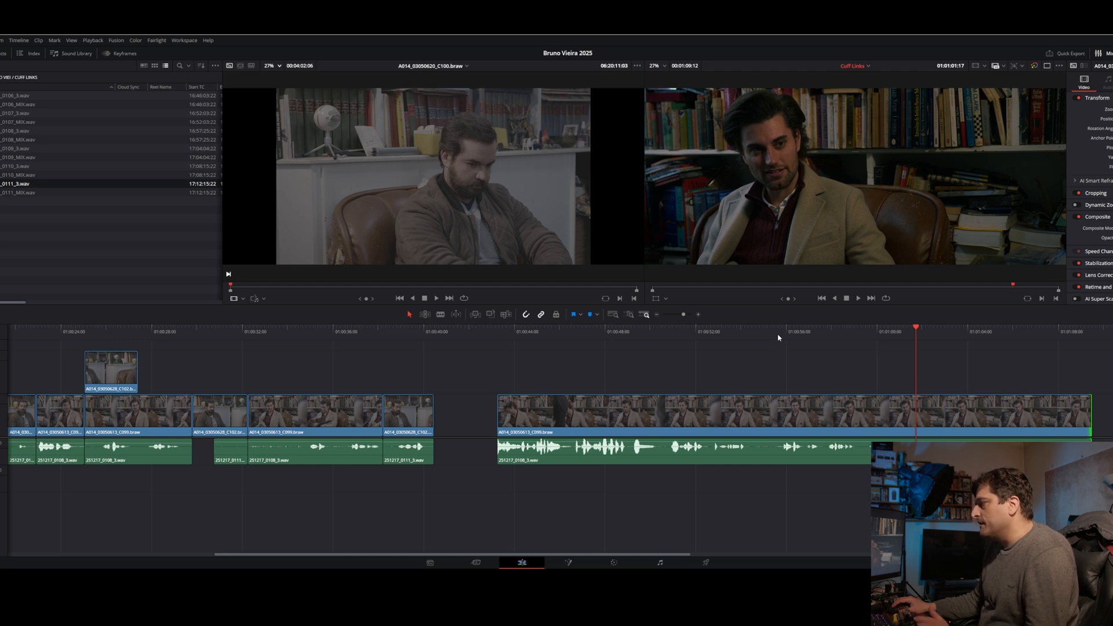
click(778, 338)
key(space)
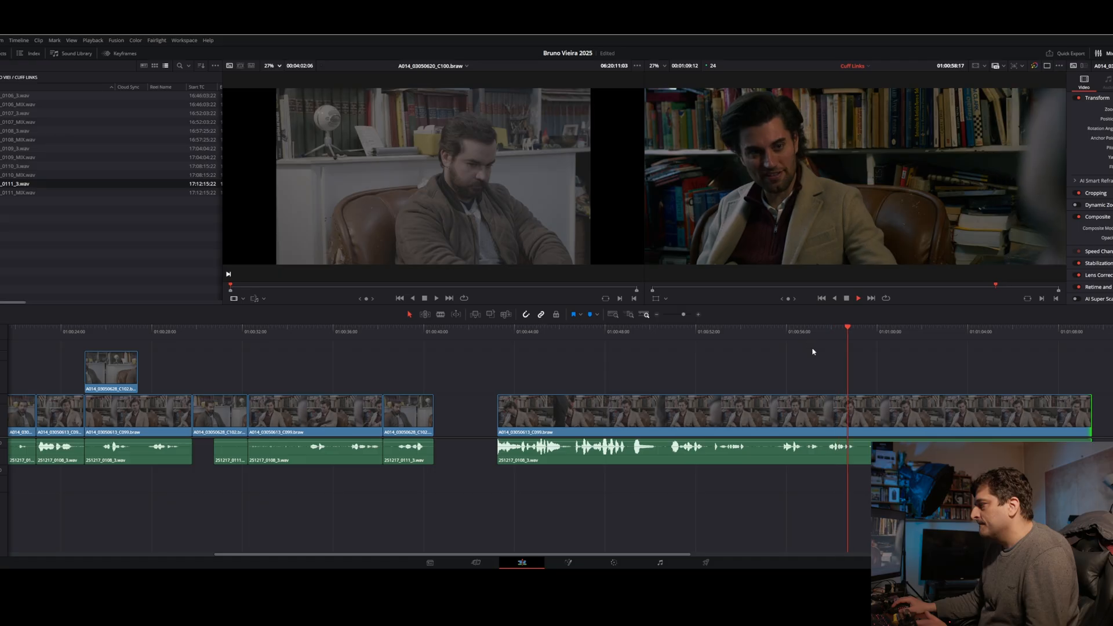
- Trim the copied C099 clip to about 3.8 seconds and place it directly after the last C102 clip, ending at 01:00:44:06
drag(529, 505, 929, 396)
drag(496, 455, 923, 453)
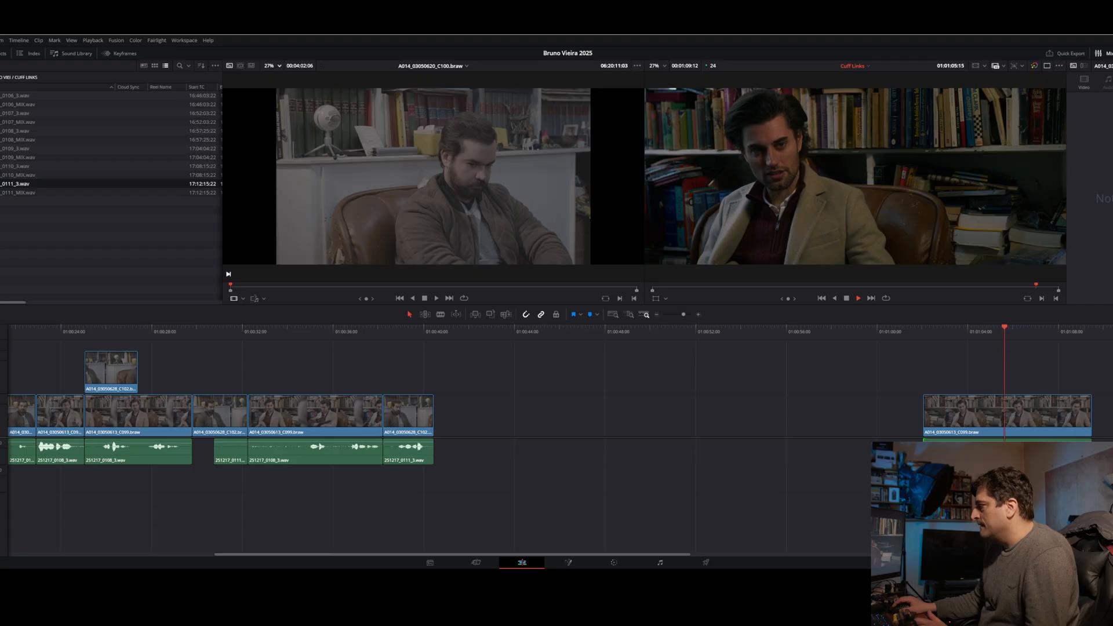
key(space)
drag(1087, 419, 477, 427)
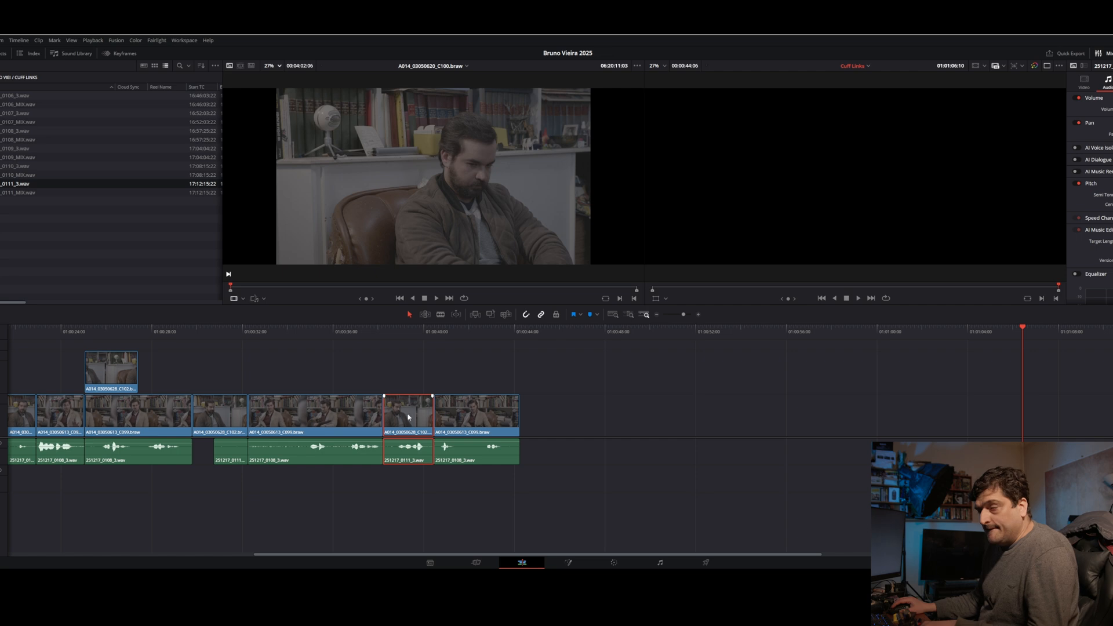
- Copy the last C102 clip past the sequence's end, extend its end to 01:01:00:04 and play the added footage
drag(415, 424, 878, 417)
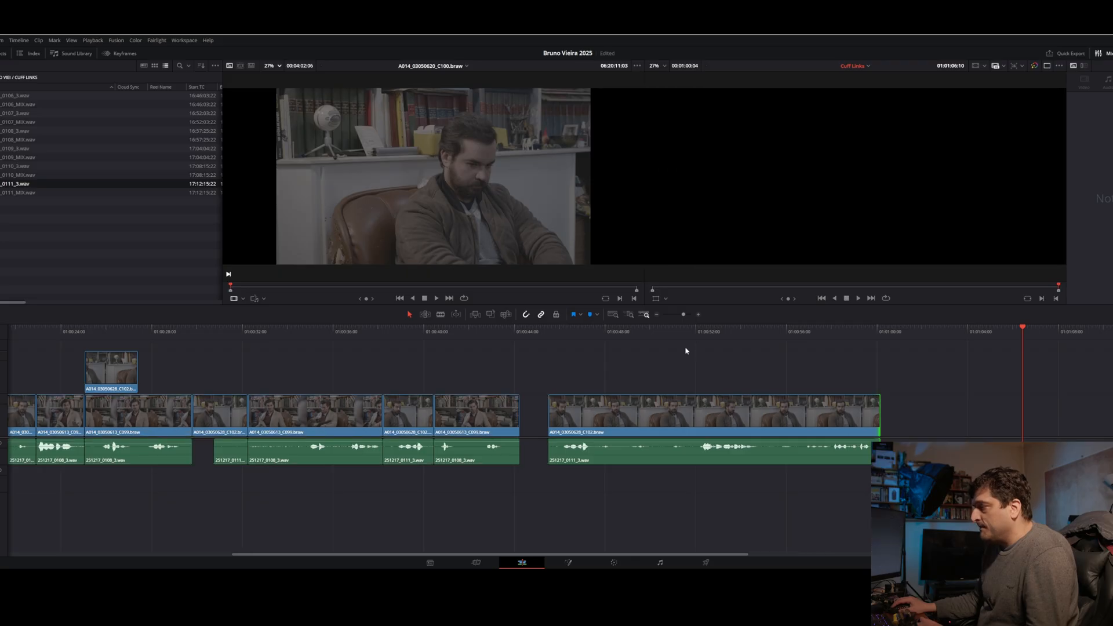
click(652, 332)
key(space)
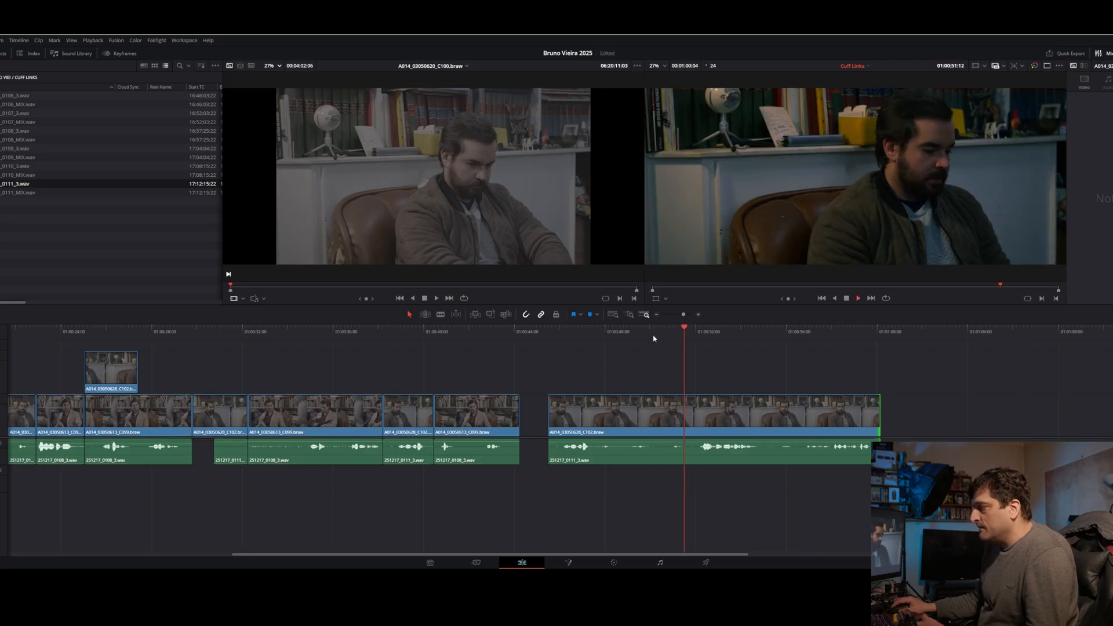
click(620, 332)
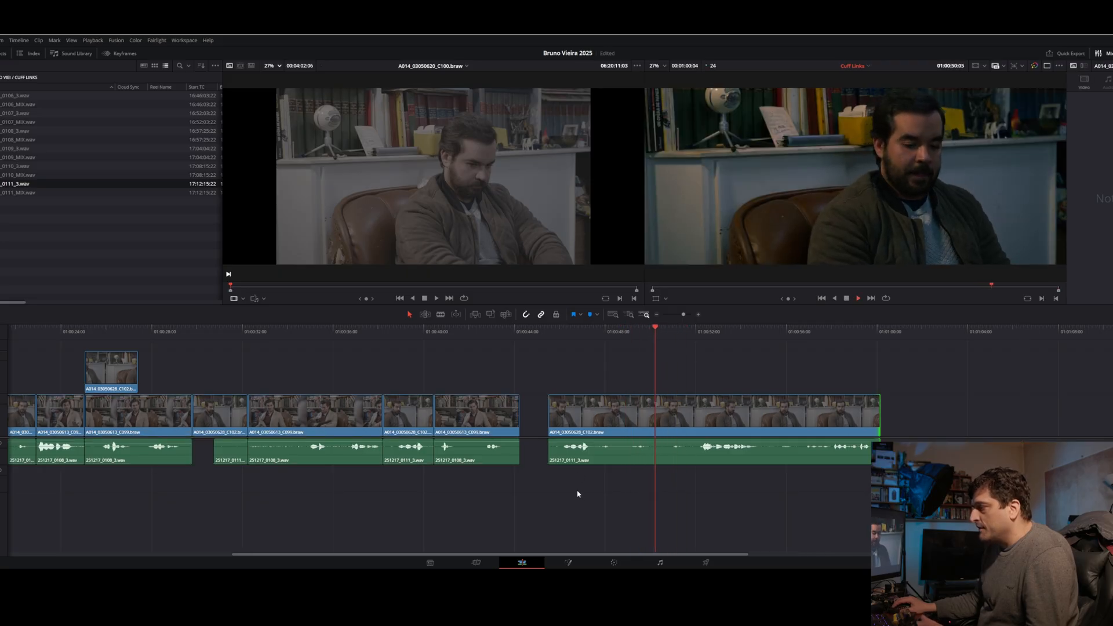
- Trim the copied C102 clip at both ends and place it directly after the last C099 clip, ending at 01:00:49:09
mouse_move(549, 418)
mouse_down()
mouse_move(657, 415)
mouse_move(559, 417)
mouse_up()
mouse_move(519, 336)
mouse_down()
mouse_move(528, 346)
mouse_move(509, 348)
mouse_move(530, 351)
mouse_move(519, 351)
mouse_up()
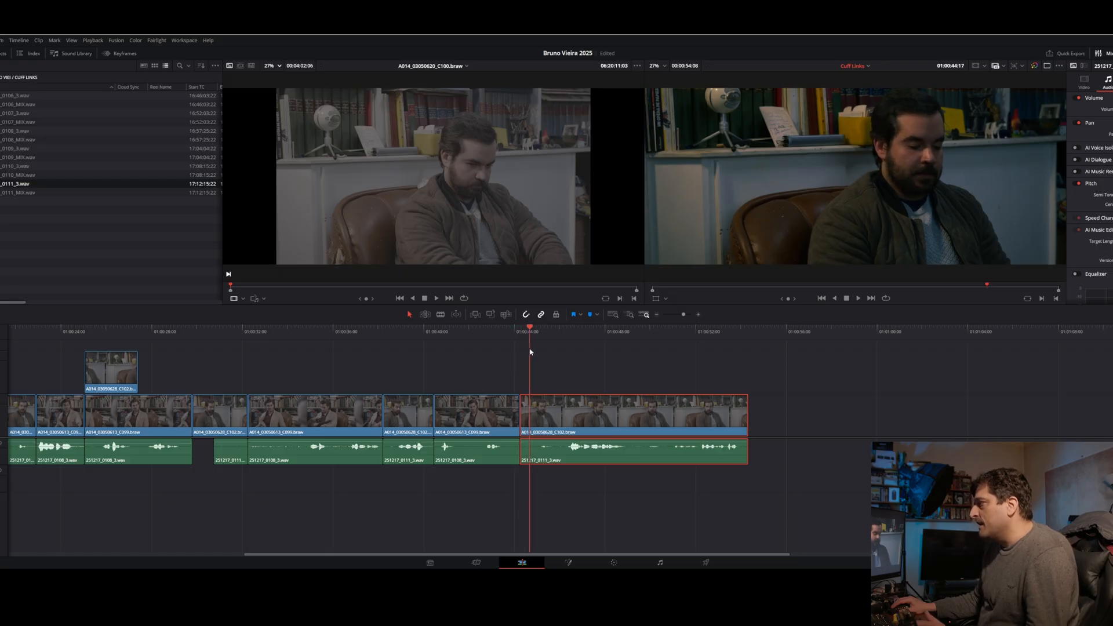
drag(520, 355, 511, 355)
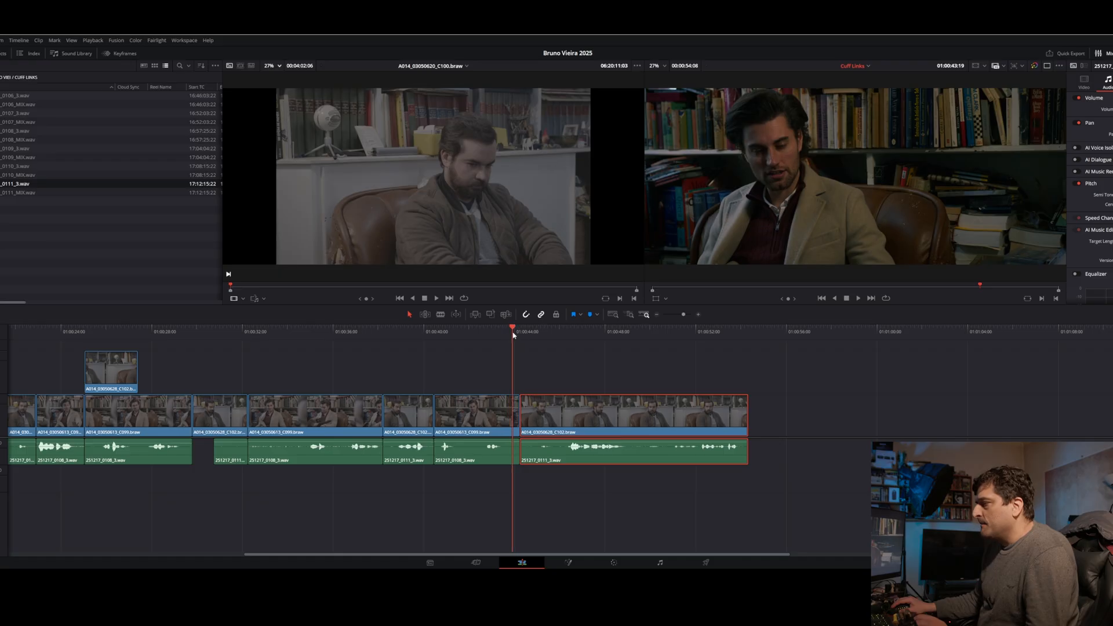
drag(507, 332, 429, 348)
key(space)
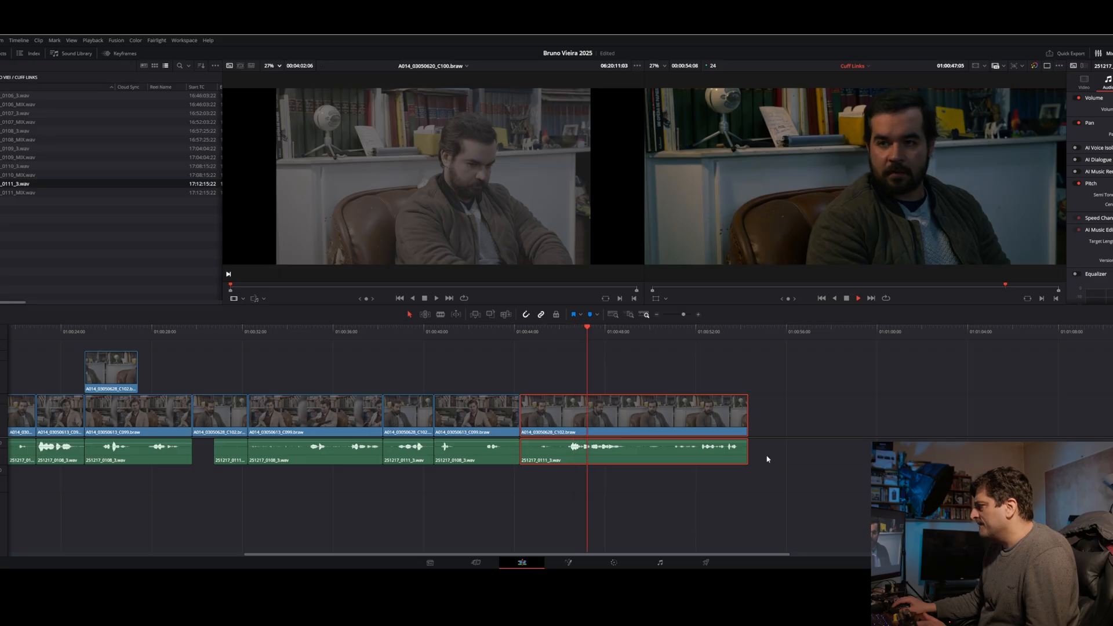
drag(765, 454, 635, 417)
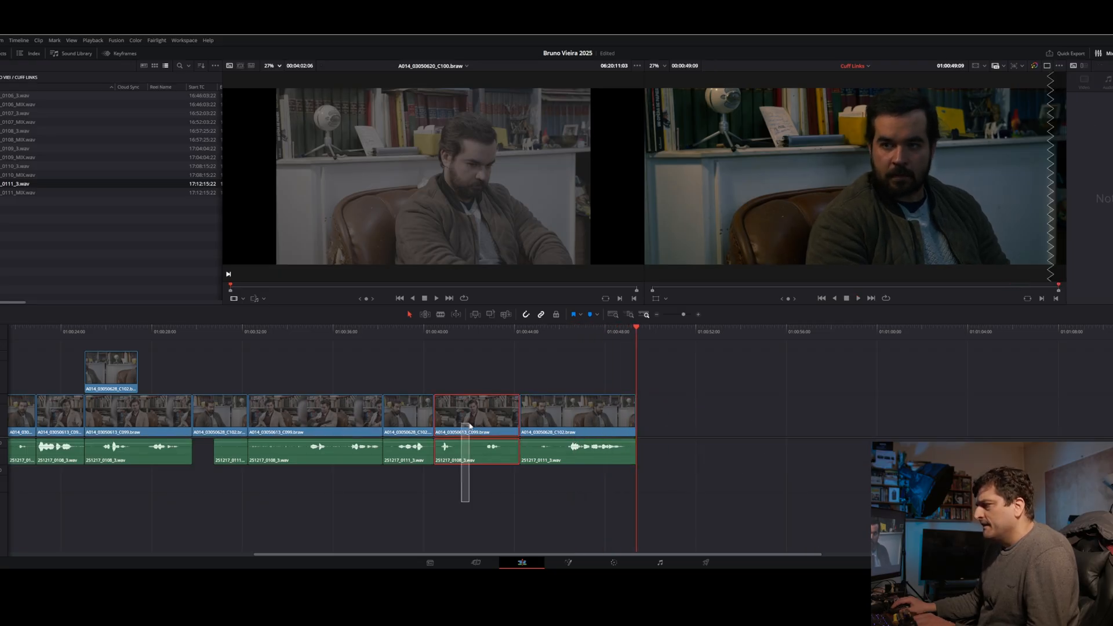
- Copy the last C099 clip past the sequence's end, extend its end to 01:01:07:01 and scrub through the added footage
drag(470, 426, 1035, 413)
click(810, 336)
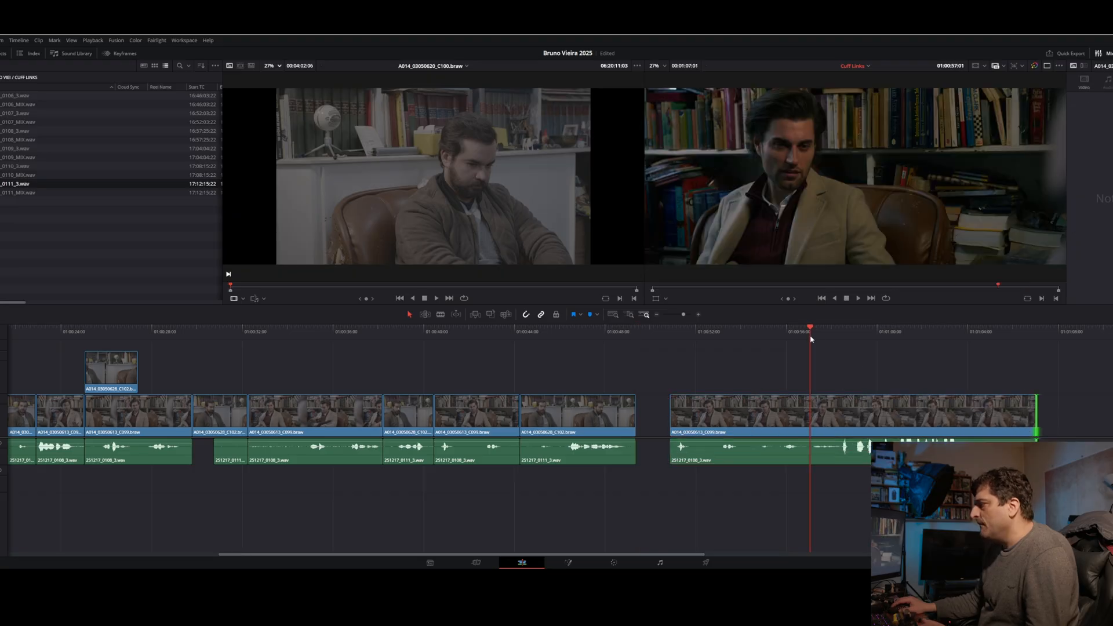
click(841, 340)
drag(841, 340, 855, 332)
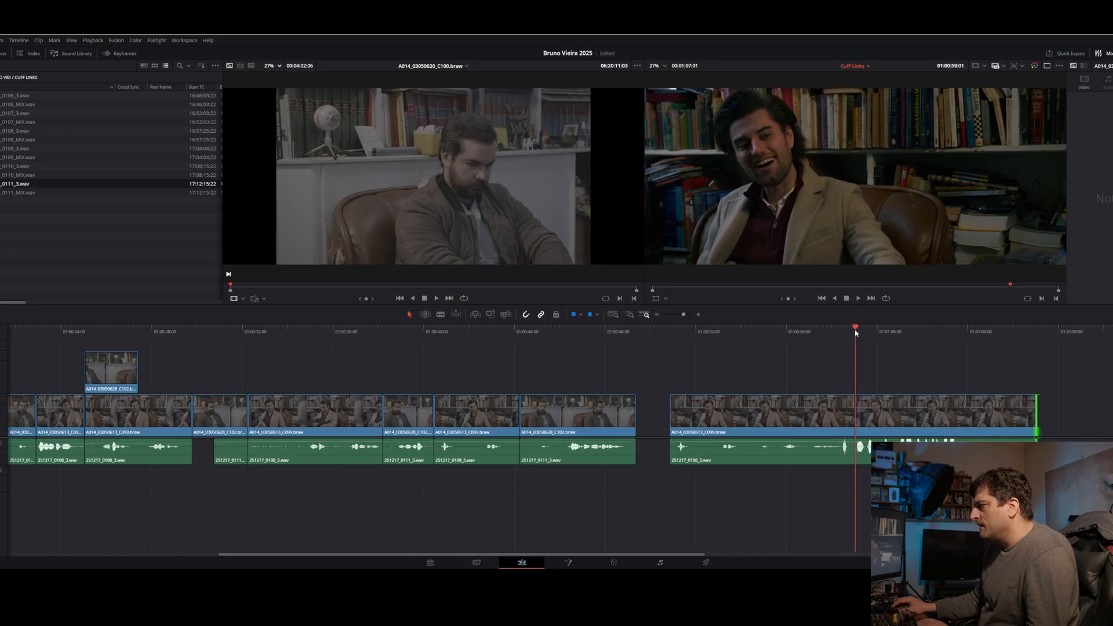
- Trim the copied C099 clip at both ends and place it directly after the last C102 clip, ending at 01:00:54:01
drag(914, 441, 917, 446)
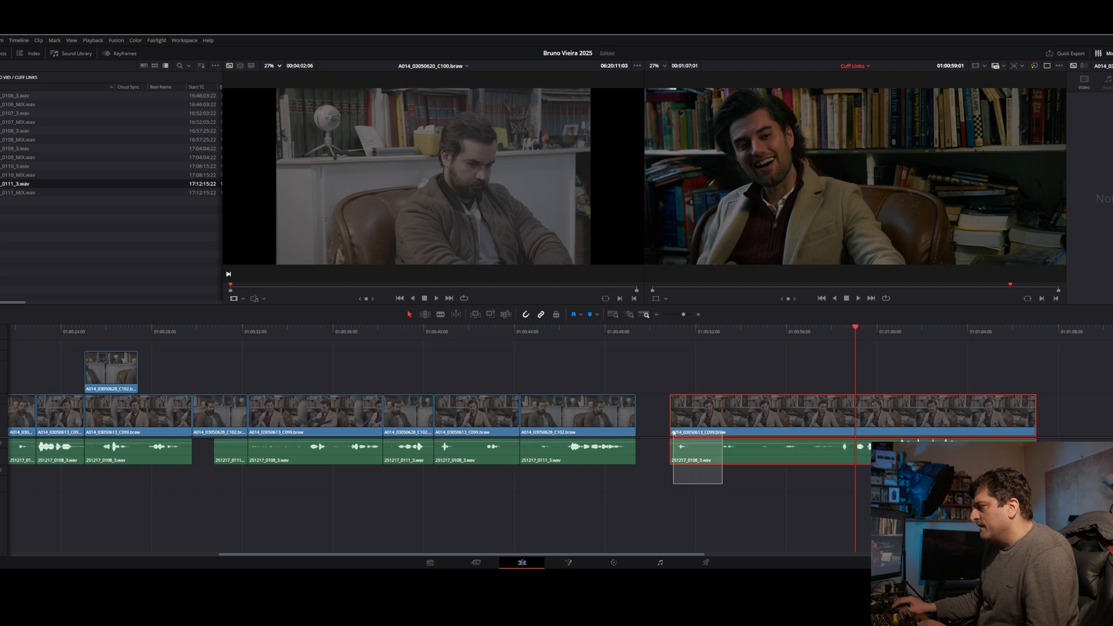
mouse_move(671, 414)
mouse_down()
mouse_move(866, 413)
mouse_move(665, 413)
mouse_up()
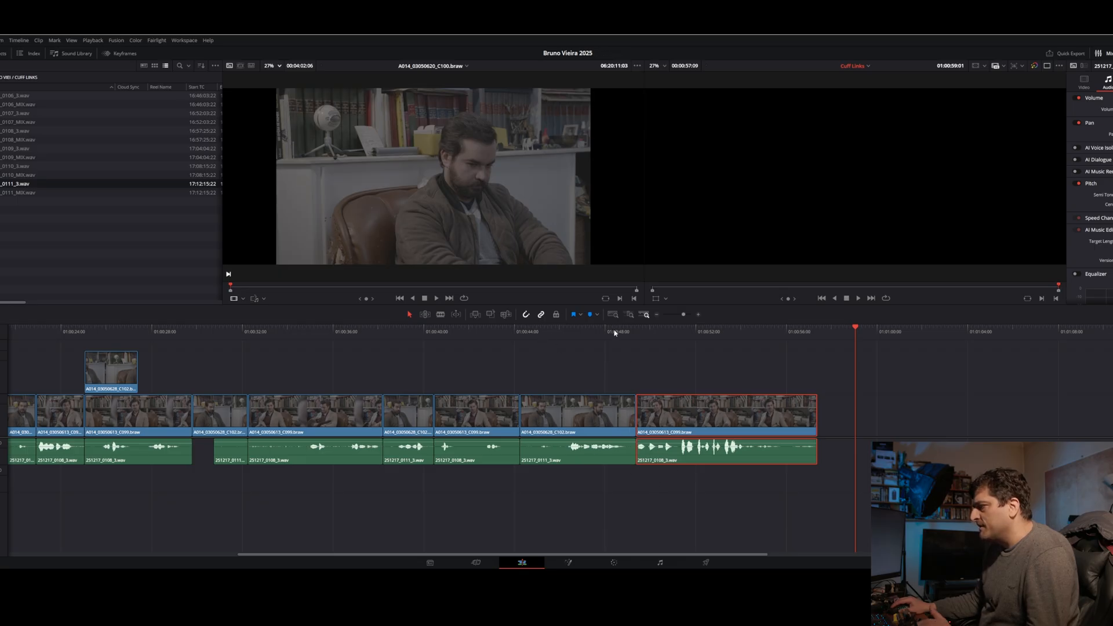
key(slash)
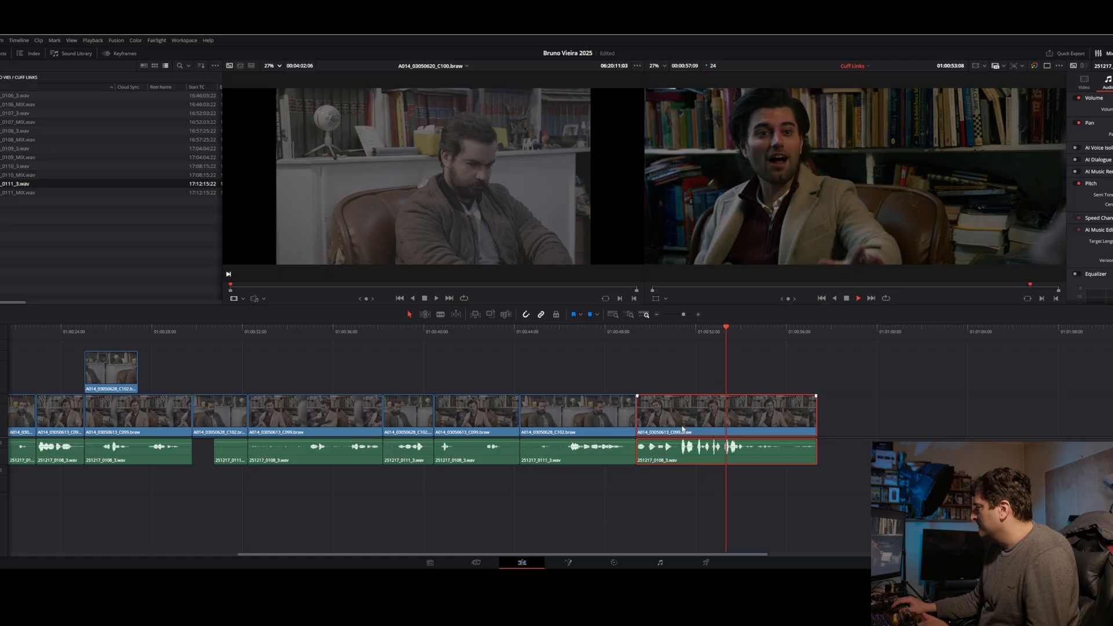
key(space)
click(731, 329)
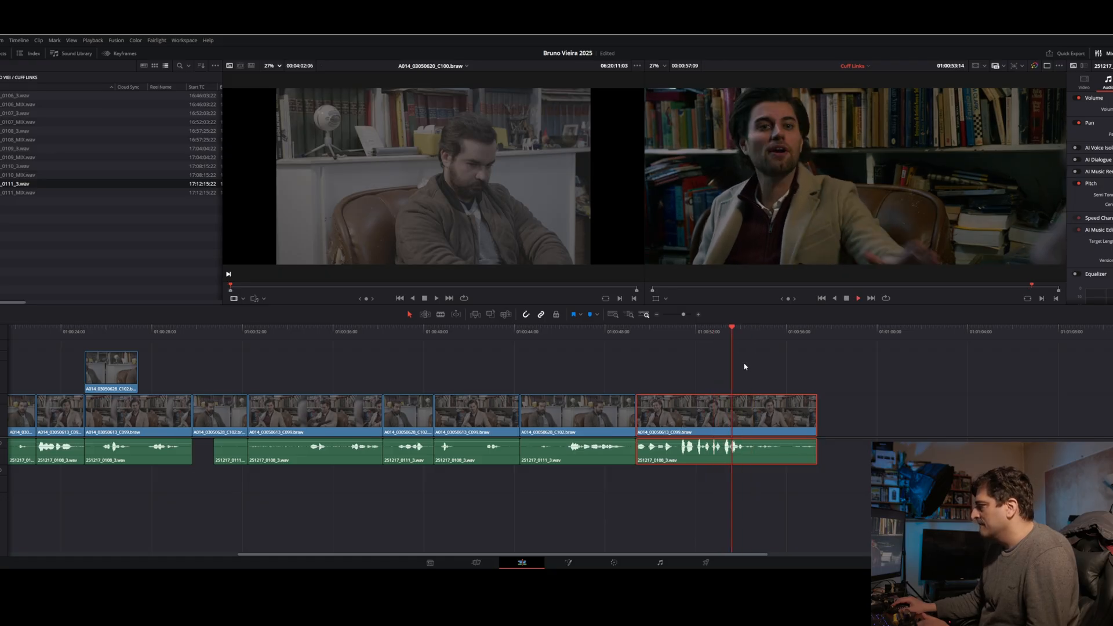
key(space)
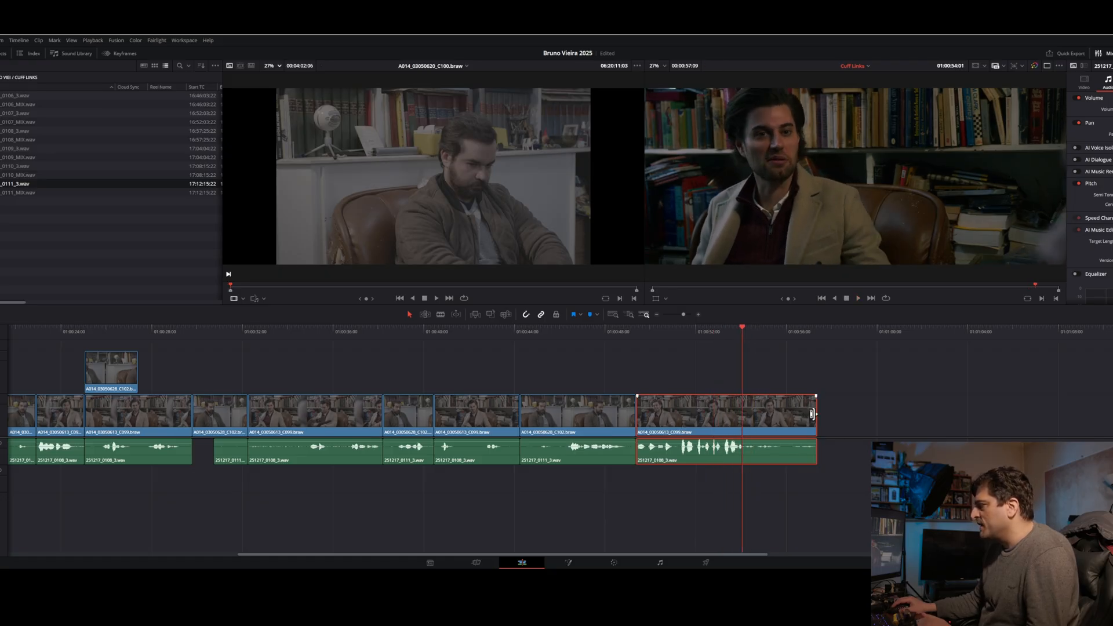
drag(812, 413, 740, 415)
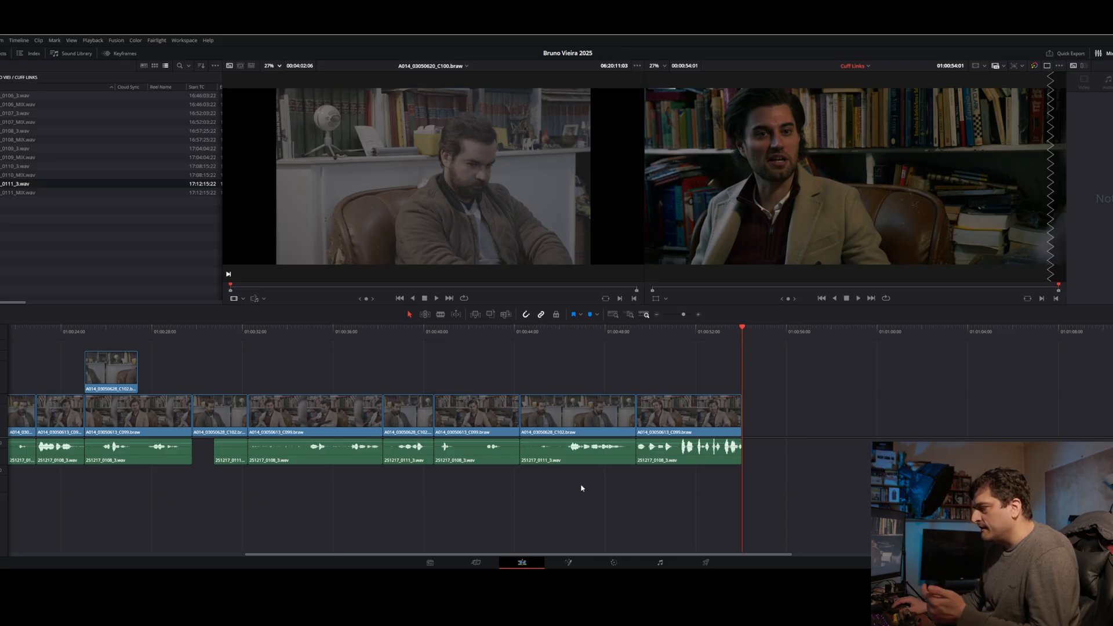
- Copy the last C102 clip past the sequence's end, extend its end to 01:01:06:21 and play the preceding cut
drag(582, 485, 1032, 406)
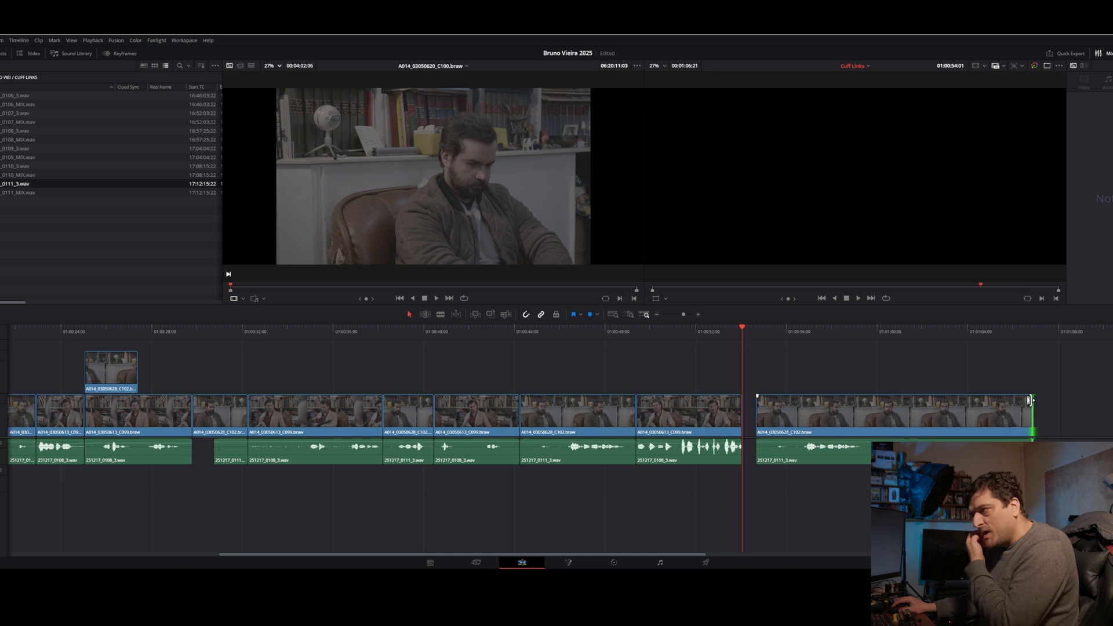
click(546, 332)
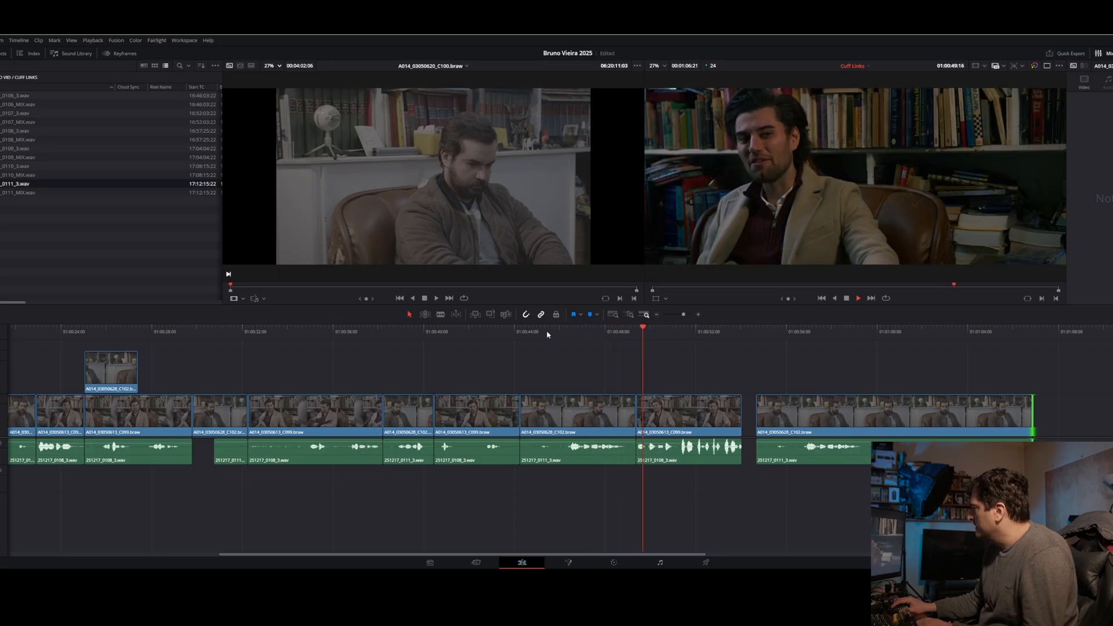
key(space)
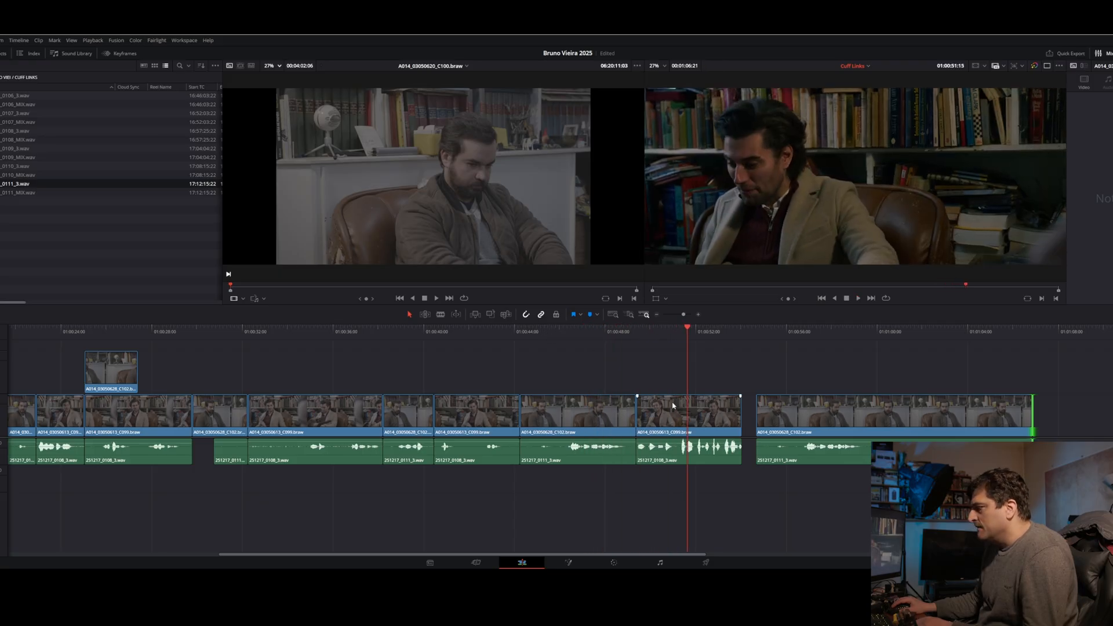
- Move the last C099 clip with its audio 5 frames earlier over the preceding C102 clip and play across the cut
drag(673, 410, 693, 471)
click(604, 332)
key(space)
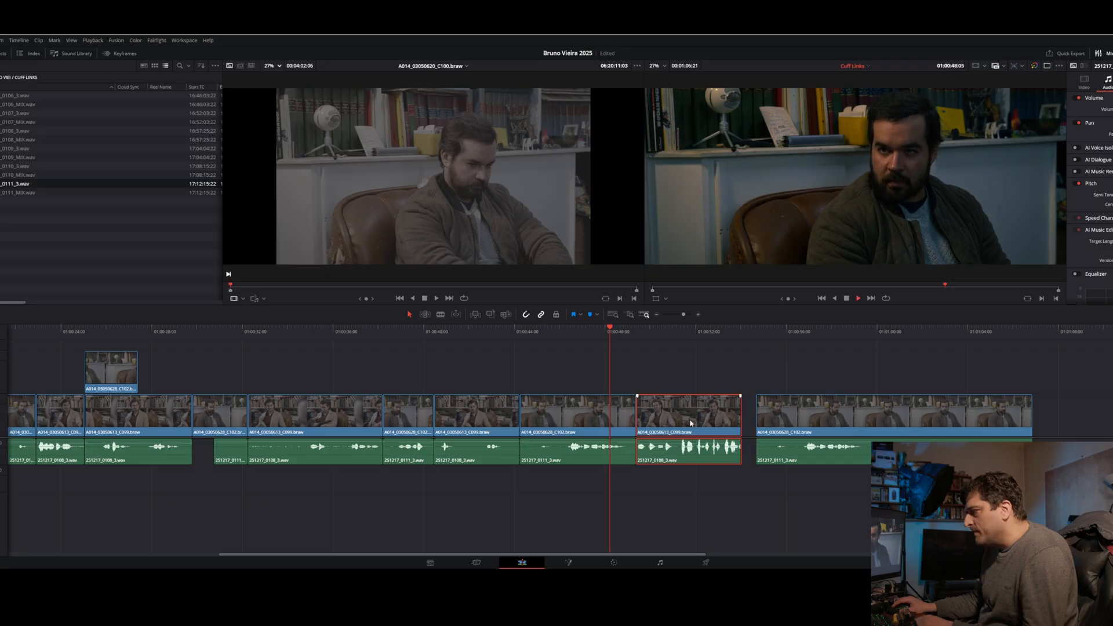
drag(692, 423, 687, 421)
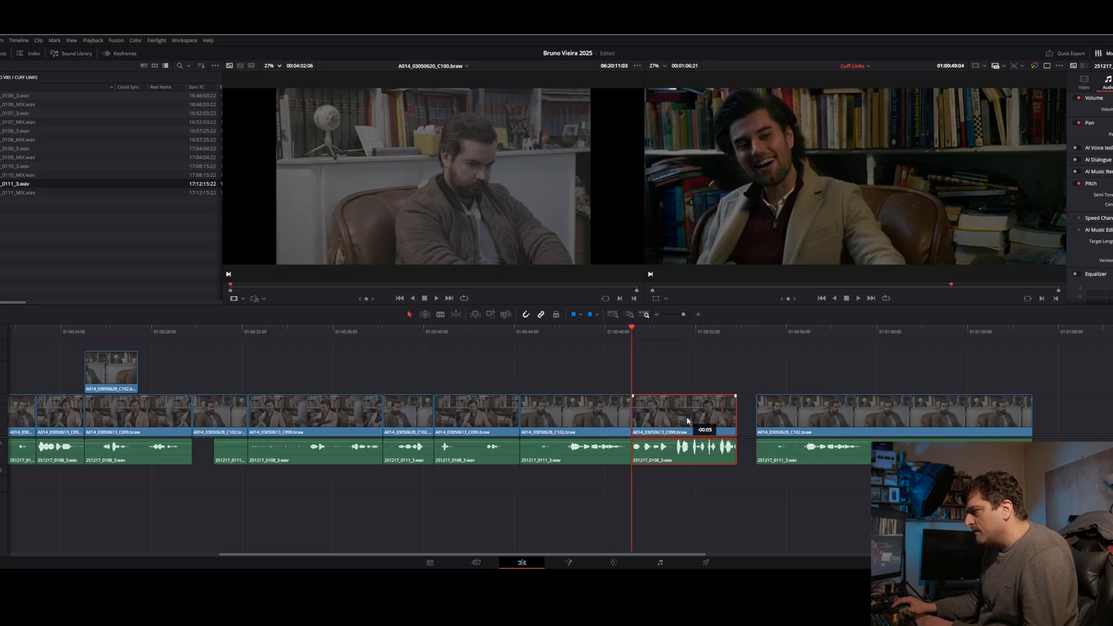
key(space)
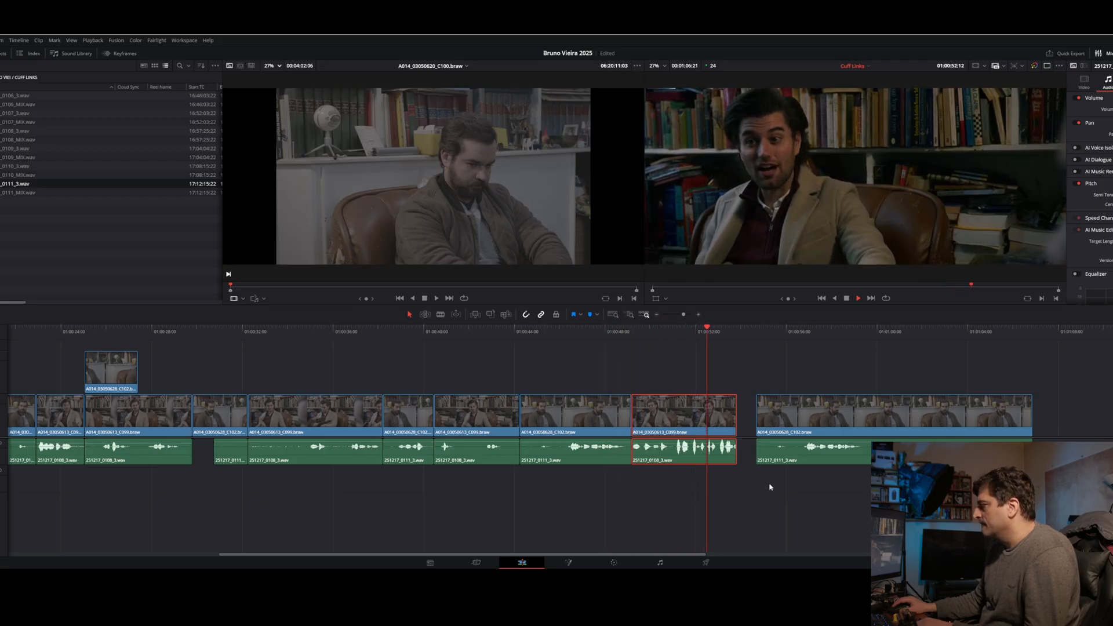
key(space)
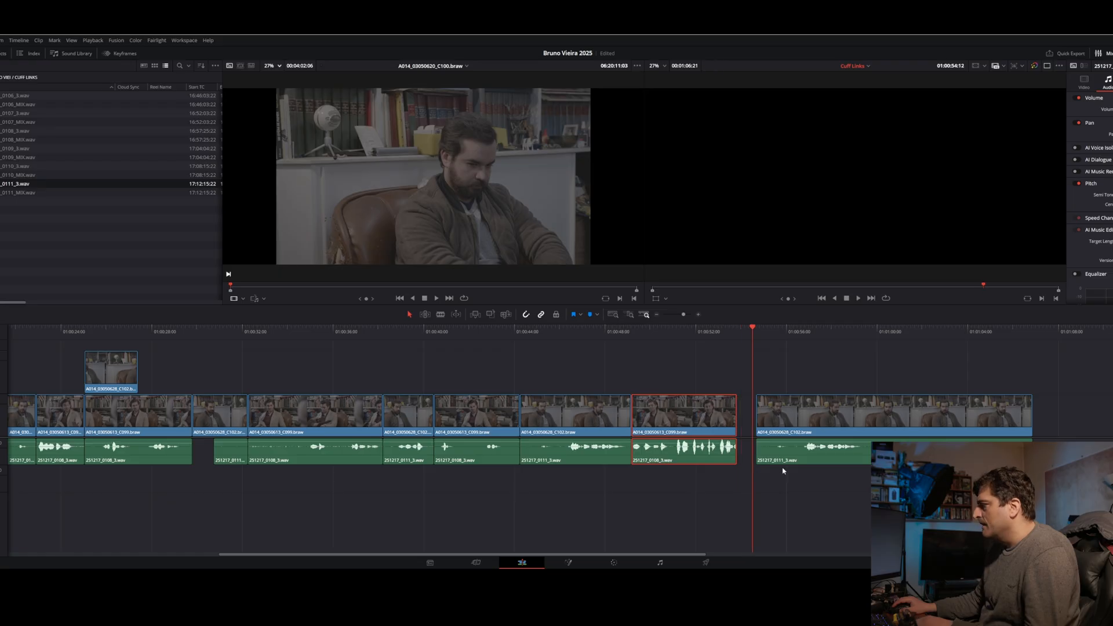
- Play the copied C102 clip, trim it to about 2.7 seconds and place it directly after the last C099 clip, ending at 01:00:56:13
key(space)
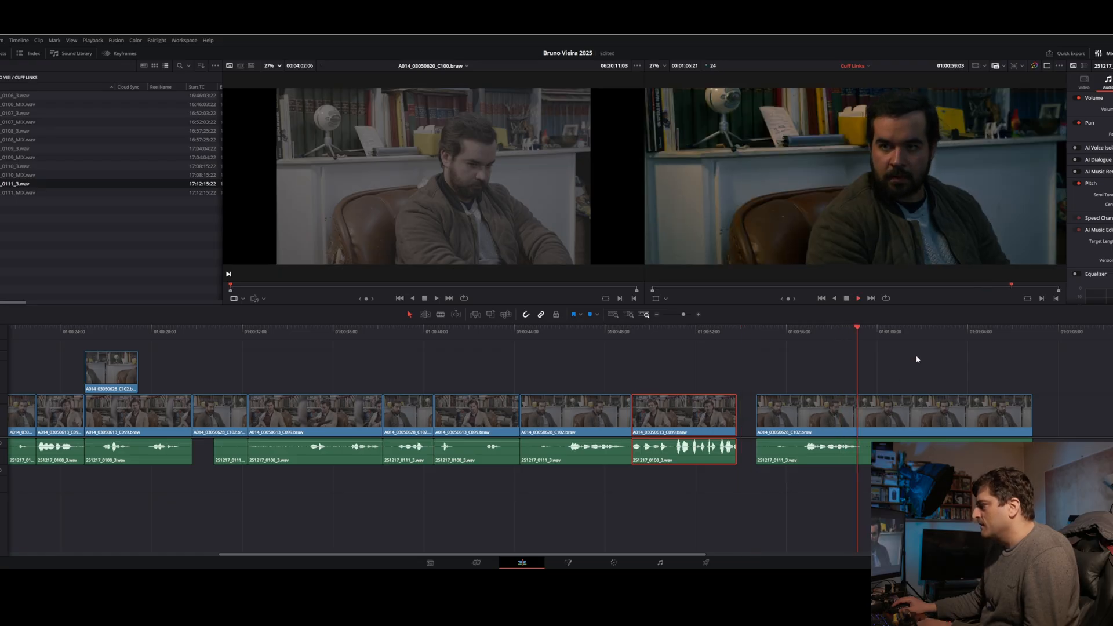
click(947, 340)
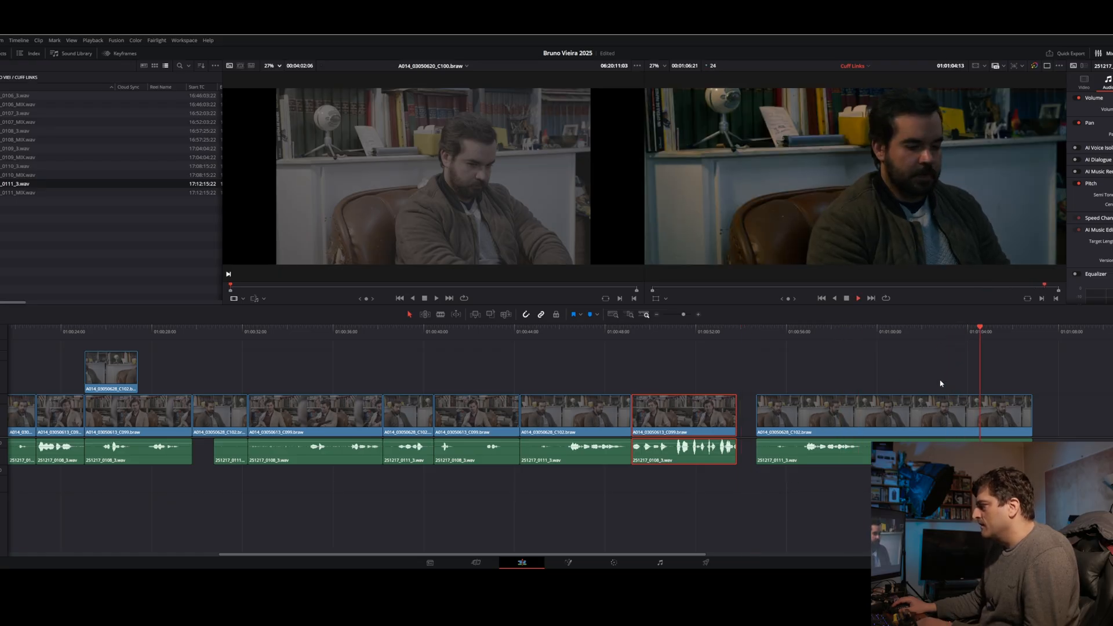
click(967, 416)
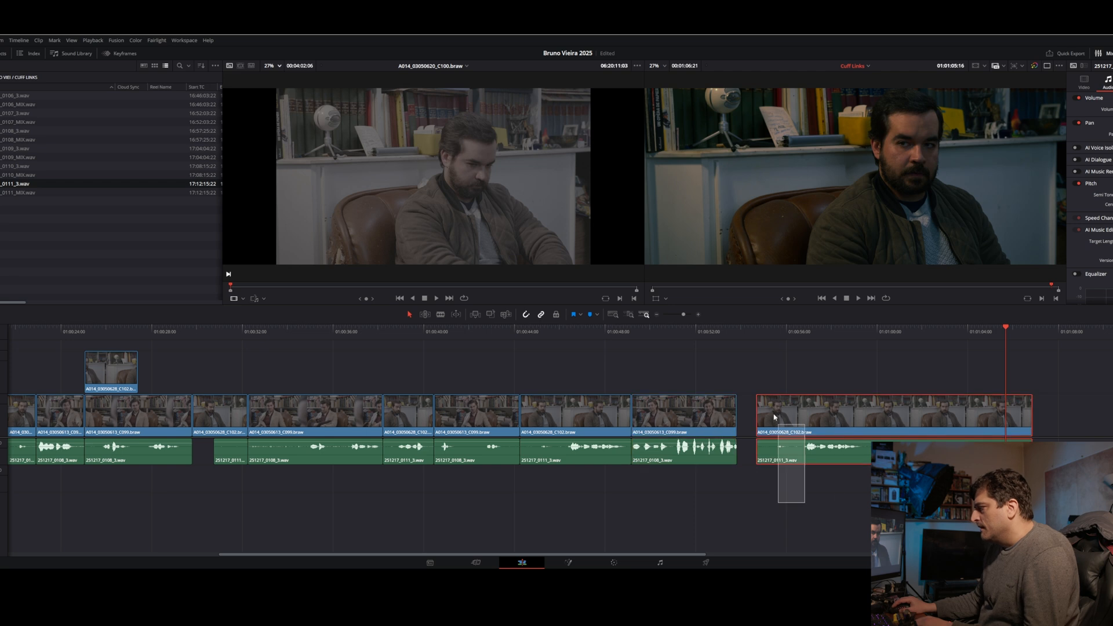
drag(1011, 340, 1018, 340)
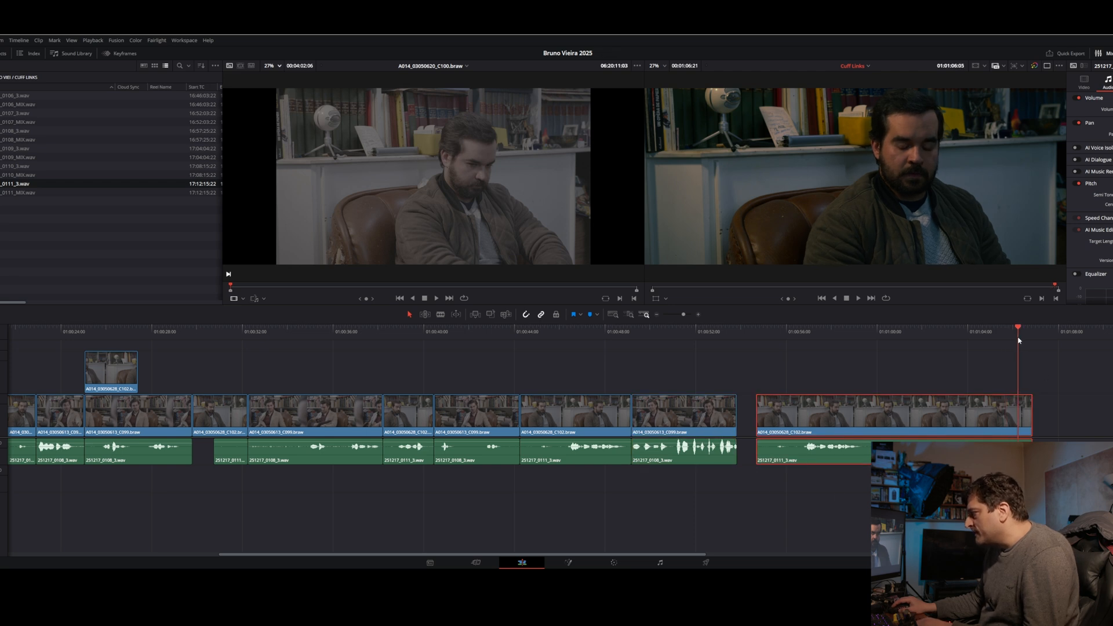
drag(757, 416, 1078, 415)
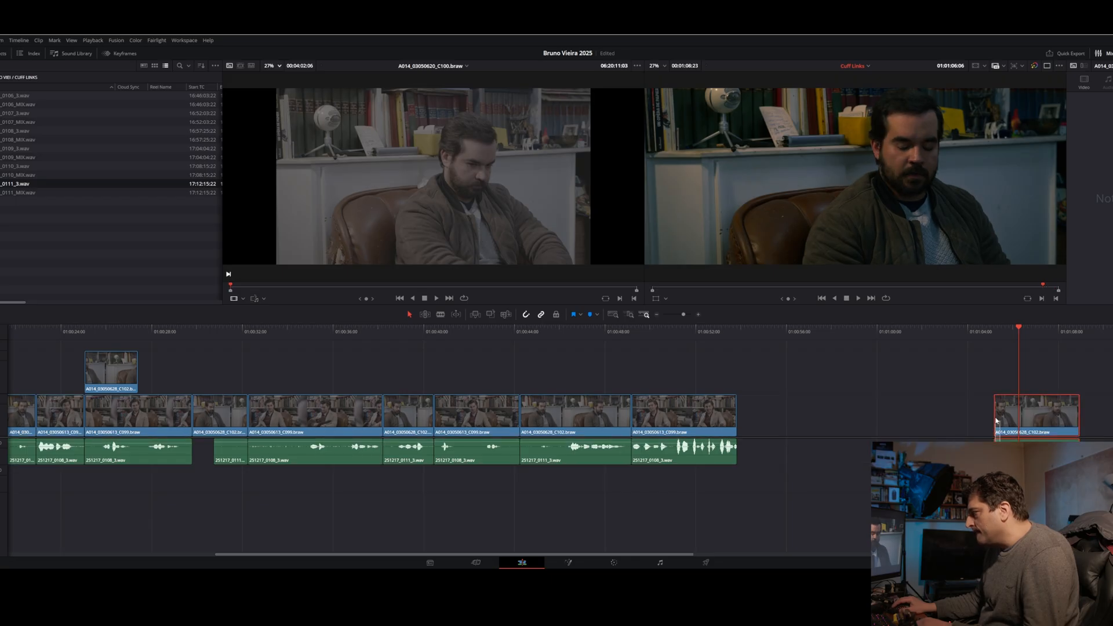
drag(995, 413, 765, 421)
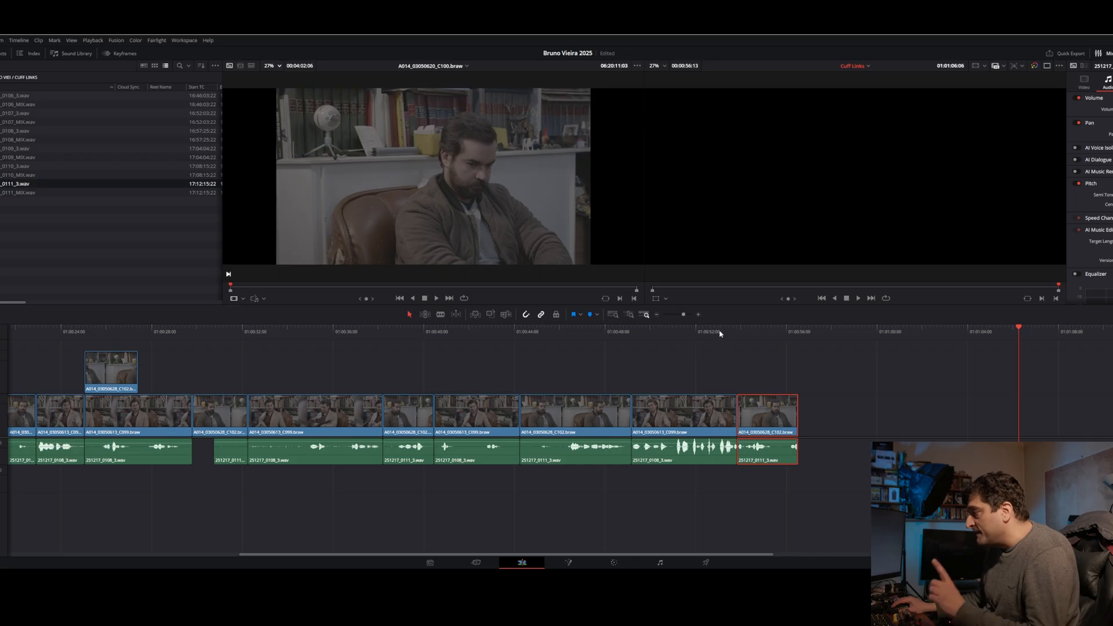
- Roll only the video cut between the last C099 and C102 clips to about 01:00:54:06 and play across it
click(720, 332)
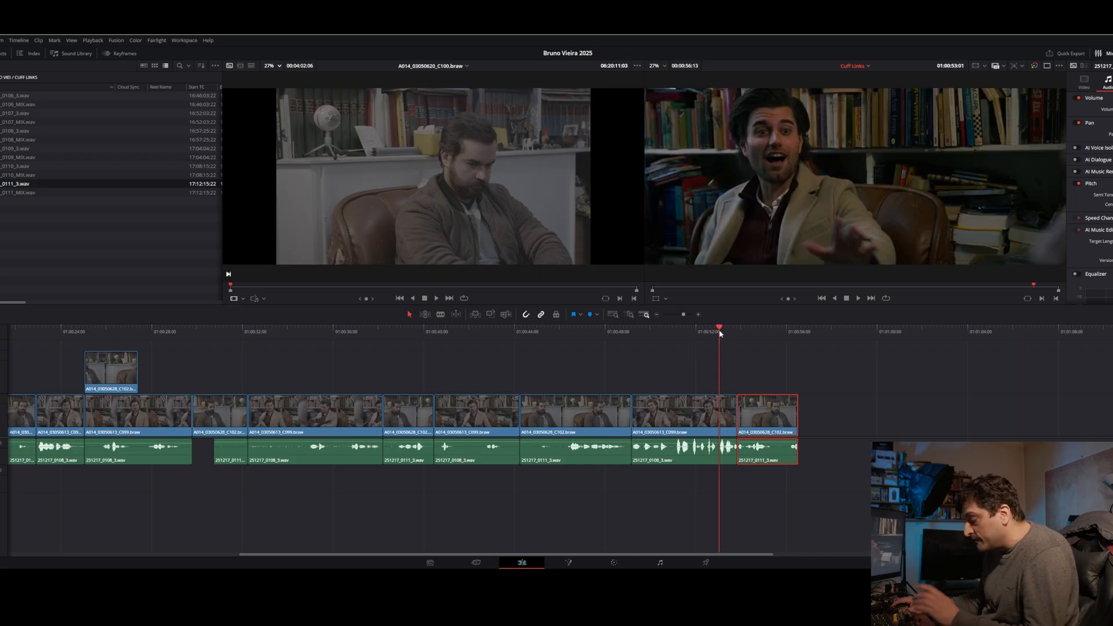
key(space)
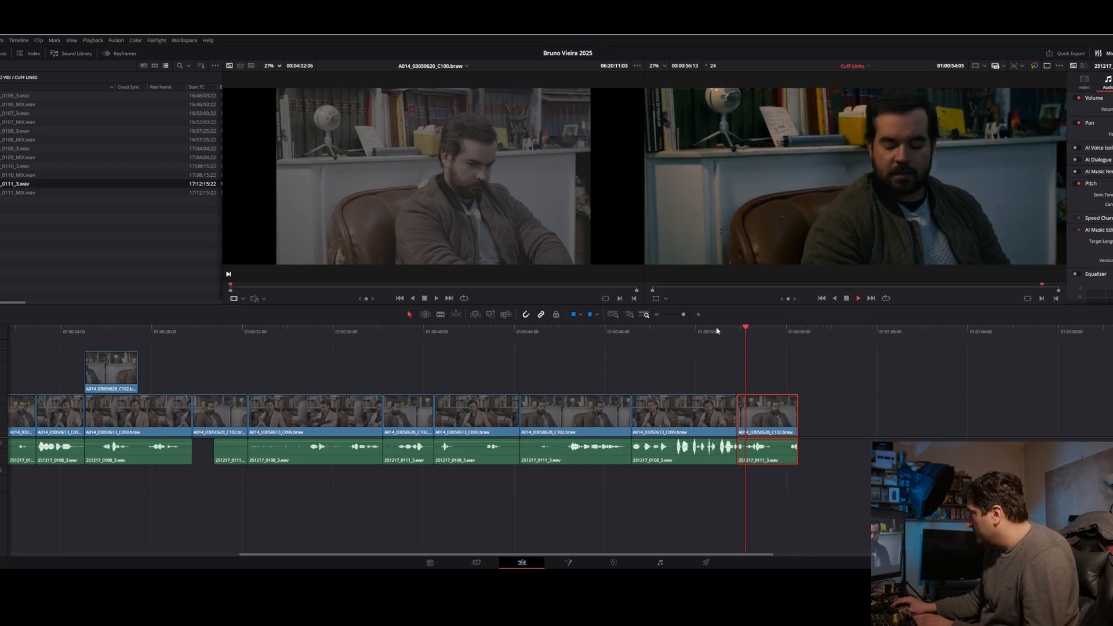
key(space)
click(844, 448)
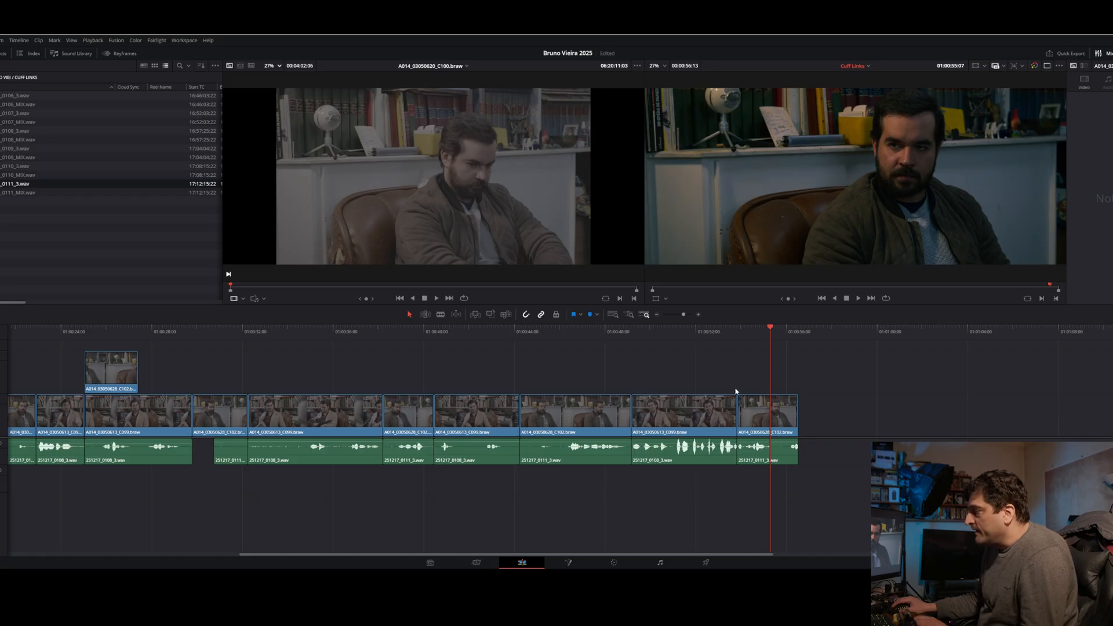
drag(737, 418, 747, 414)
click(729, 334)
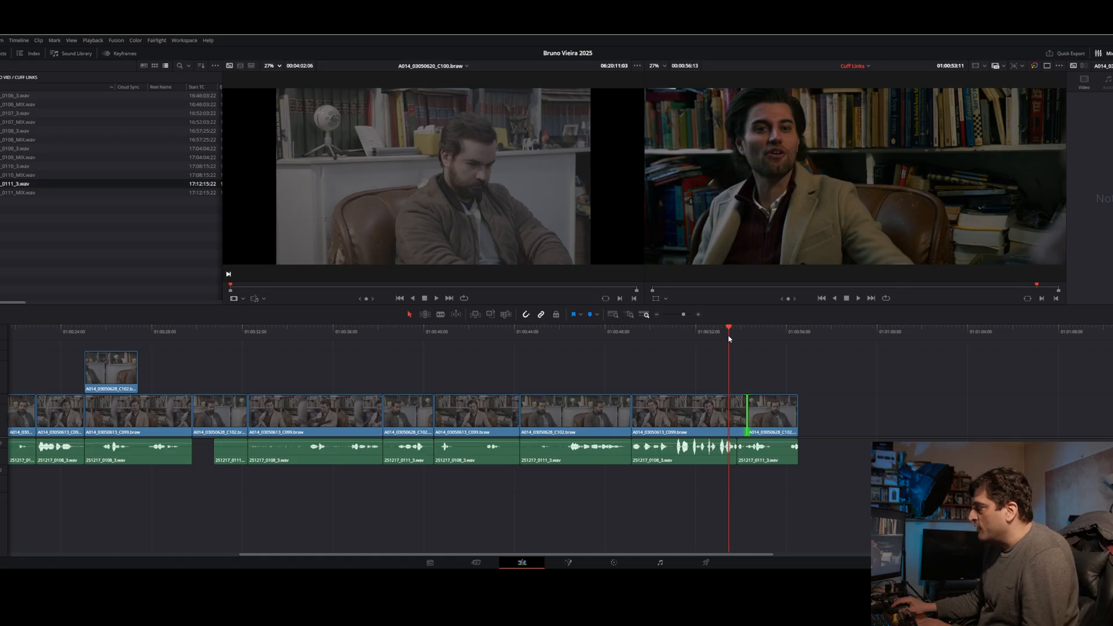
drag(729, 337, 715, 335)
key(space)
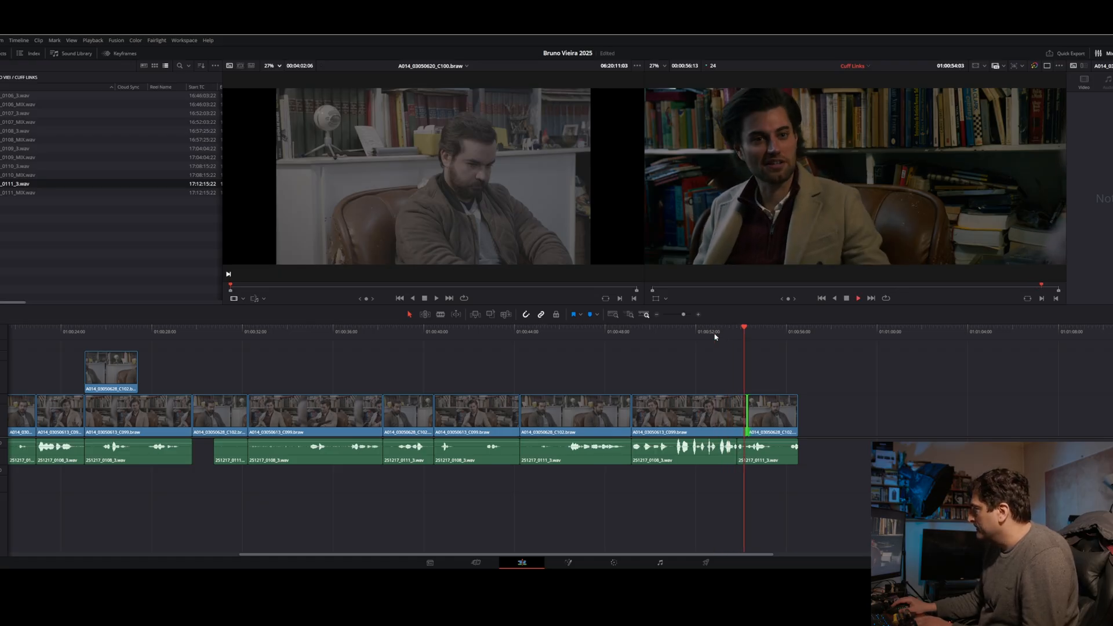
- Extend the end of the last C102 clip and its audio to 01:01:02:07
click(793, 422)
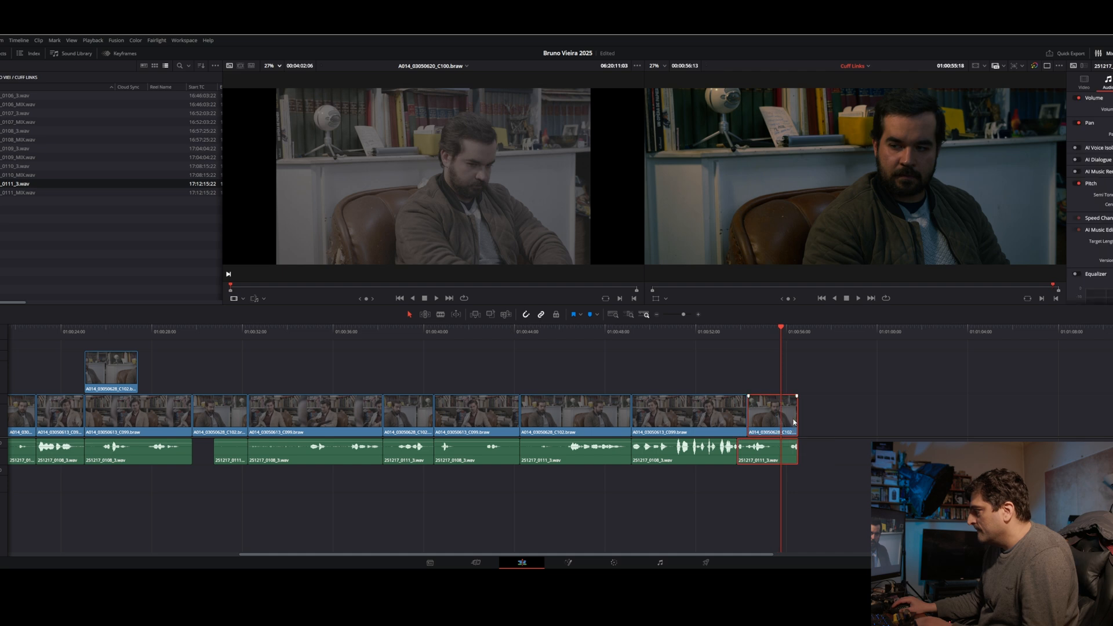
drag(794, 422, 927, 423)
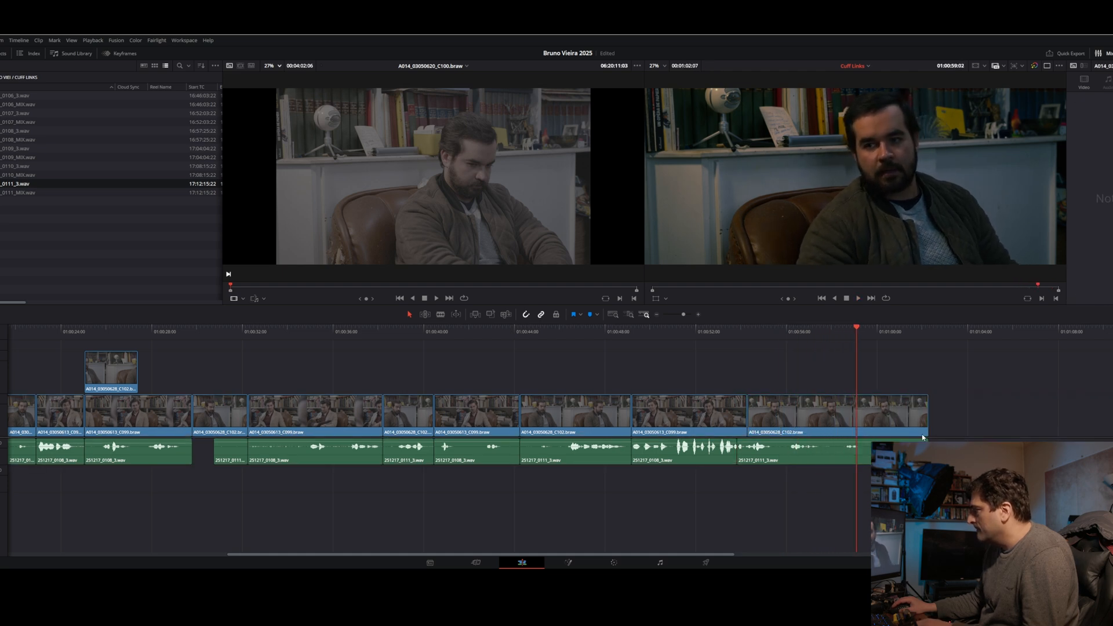
- Trim the last C102 clip's end to 01:00:57:21 and place a C099 copy after it, spanning 01:00:59:02 to 01:01:09:14
drag(925, 411, 827, 412)
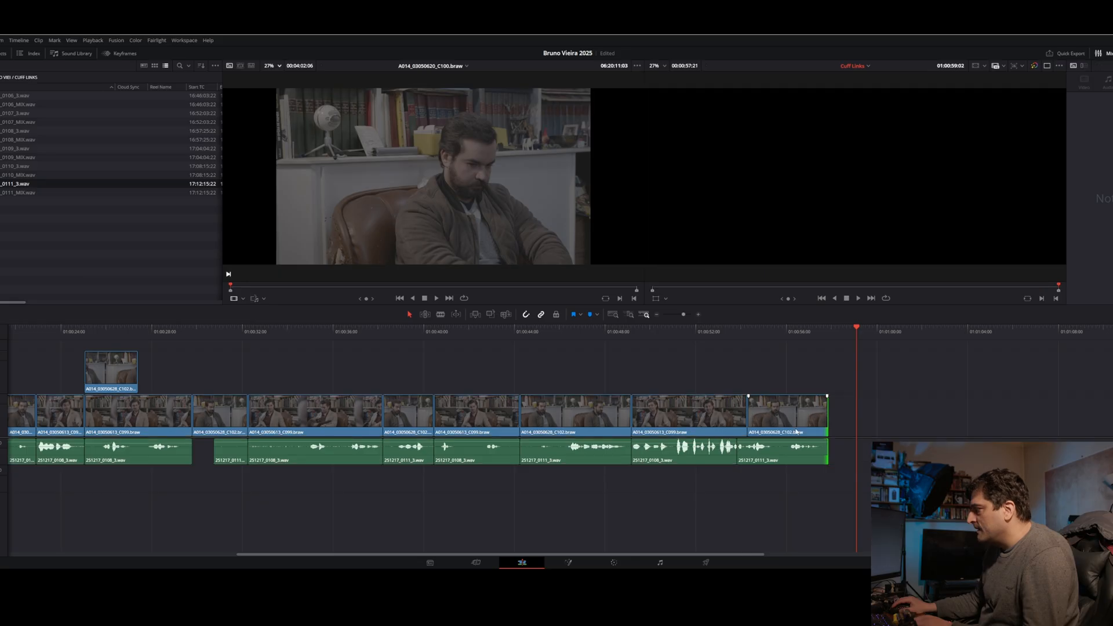
drag(693, 488, 1109, 415)
drag(898, 413, 1039, 418)
drag(1071, 421, 853, 423)
key(ctrl+z)
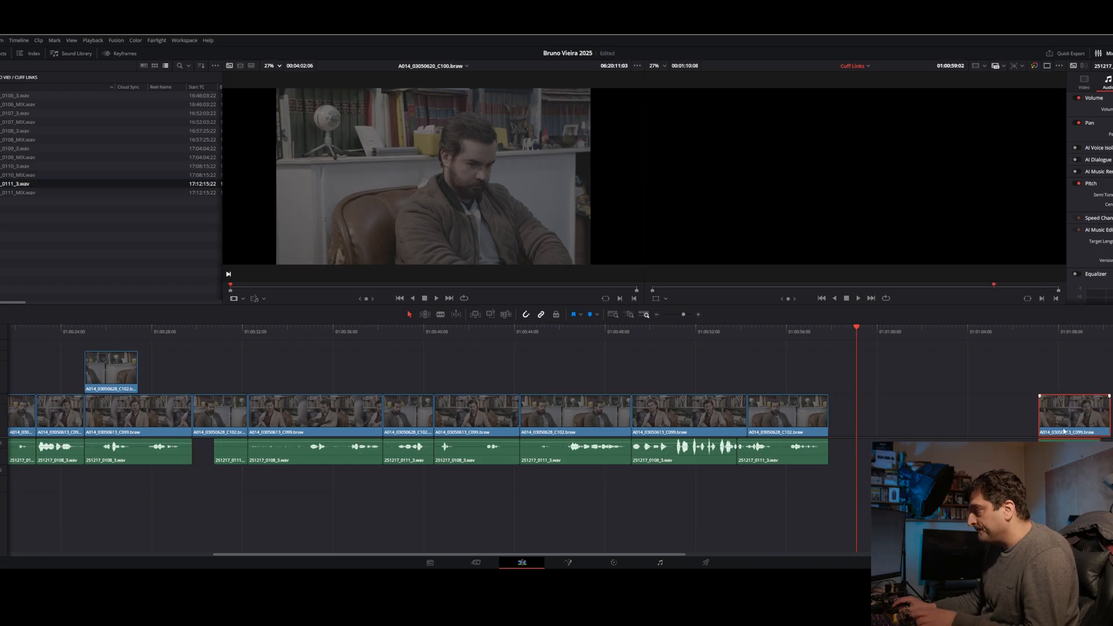
drag(1072, 429, 1093, 417)
- Play the C099 copy, trim its start to about 01:01:03:05 and play the remaining part
click(965, 332)
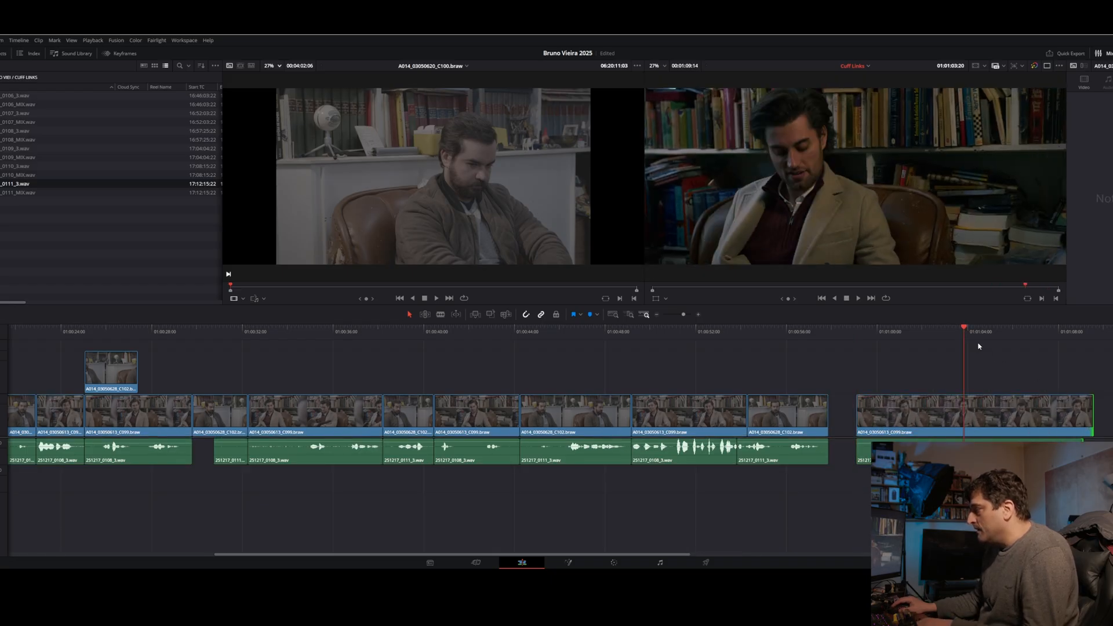
key(space)
click(874, 346)
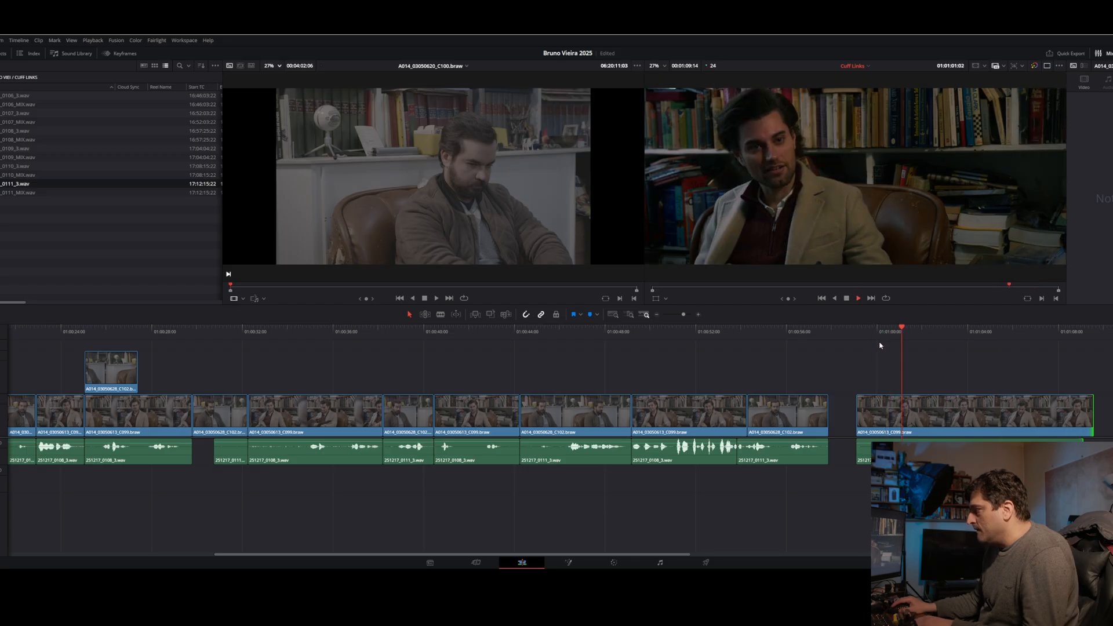
click(861, 410)
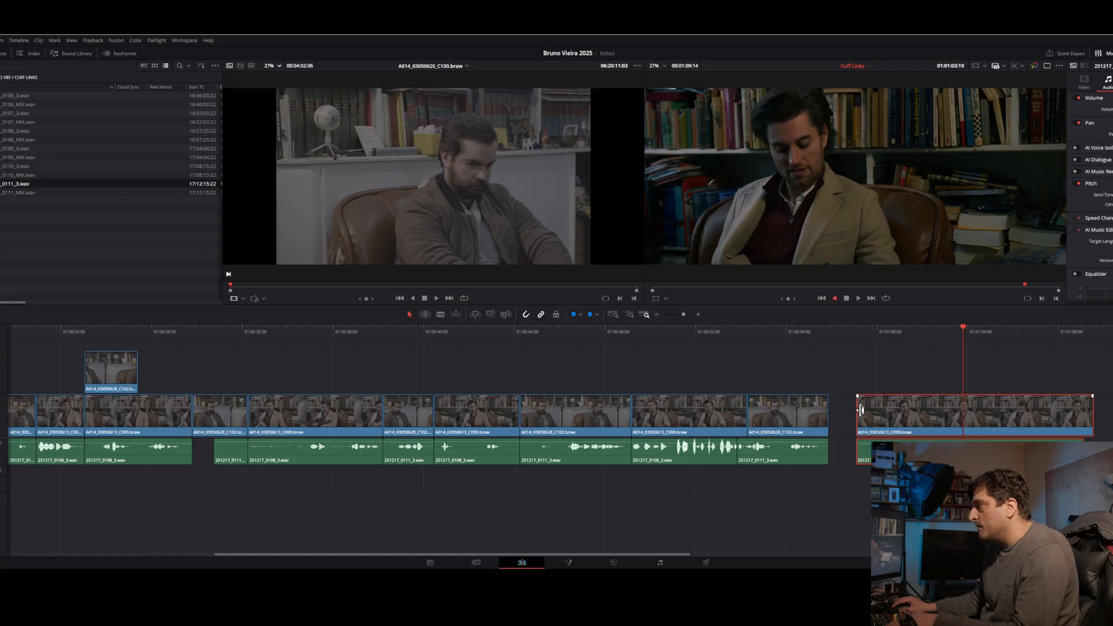
drag(860, 409, 952, 410)
drag(962, 339, 946, 340)
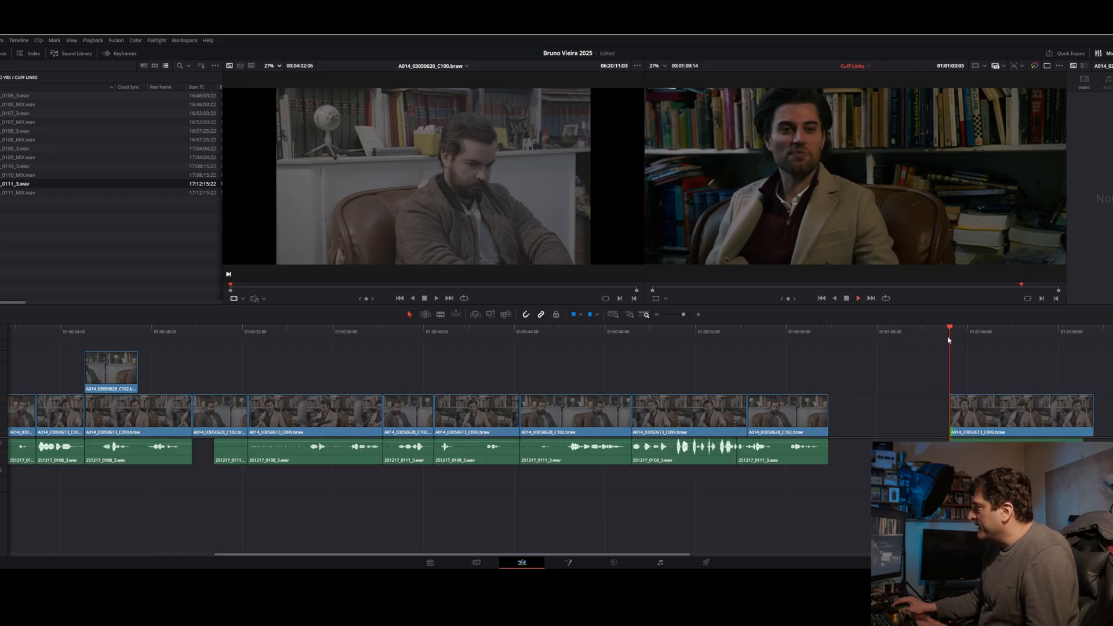
key(space)
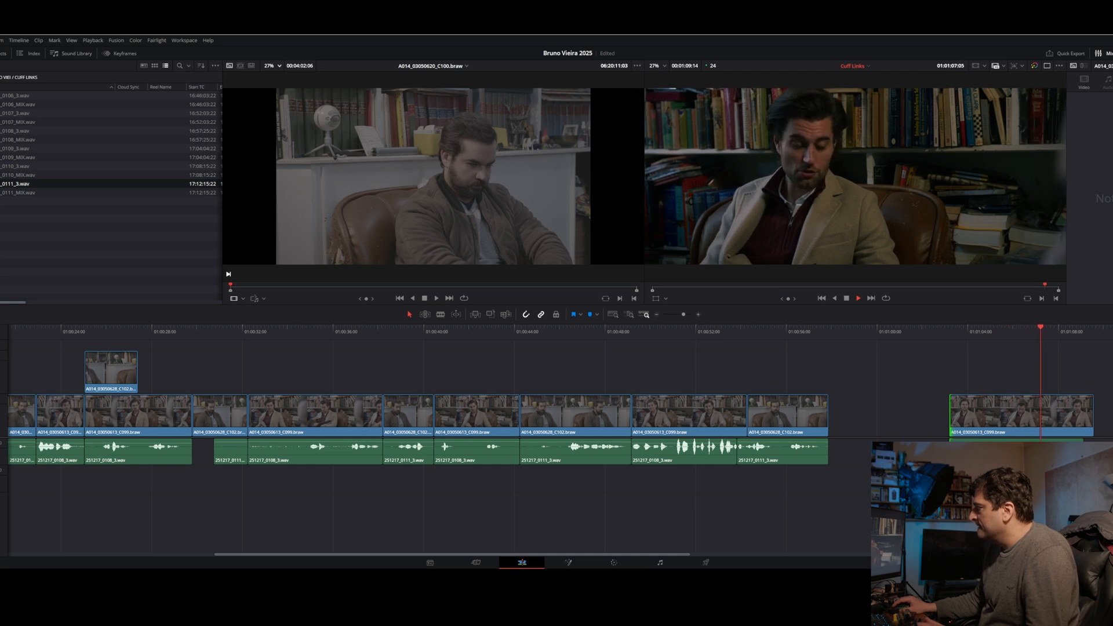
key(space)
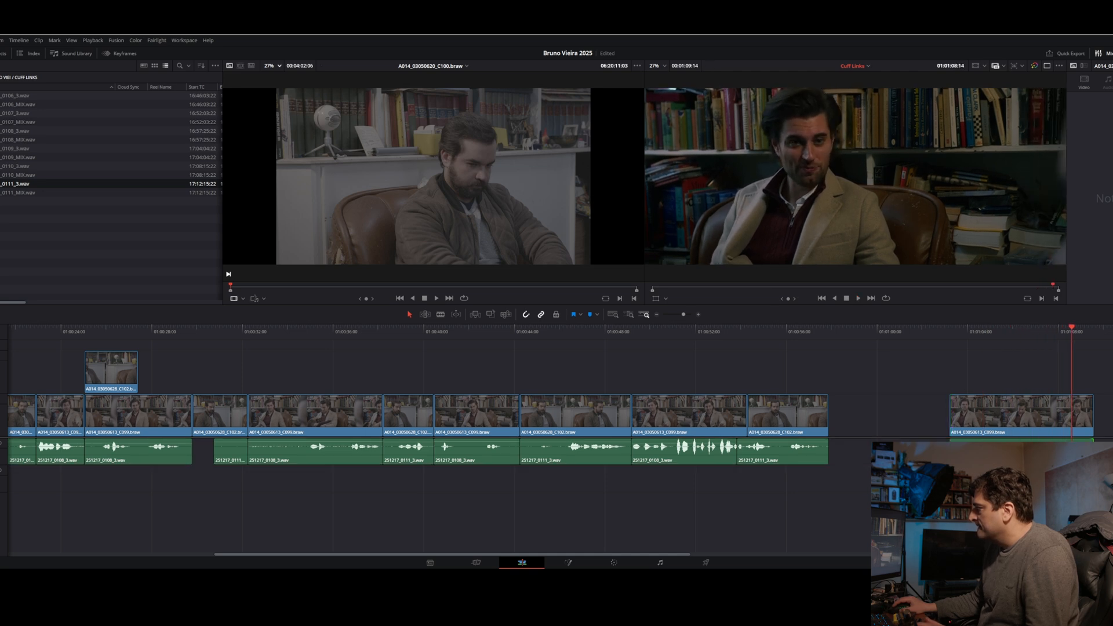
- Move the trimmed C099 copy with its audio directly against the end of the last C102 clip and play across the cut
drag(1038, 416, 918, 416)
click(780, 334)
key(space)
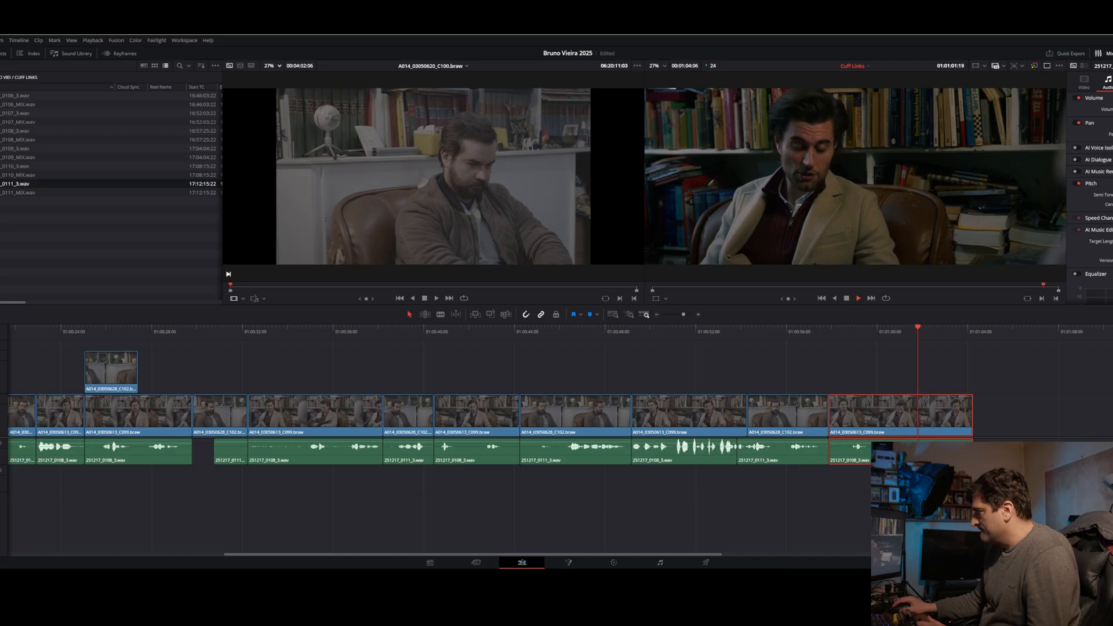
- Extend the end of the last C099 clip and its audio to 01:01:11:00 while playing through the added footage
drag(970, 416, 1042, 414)
key(space)
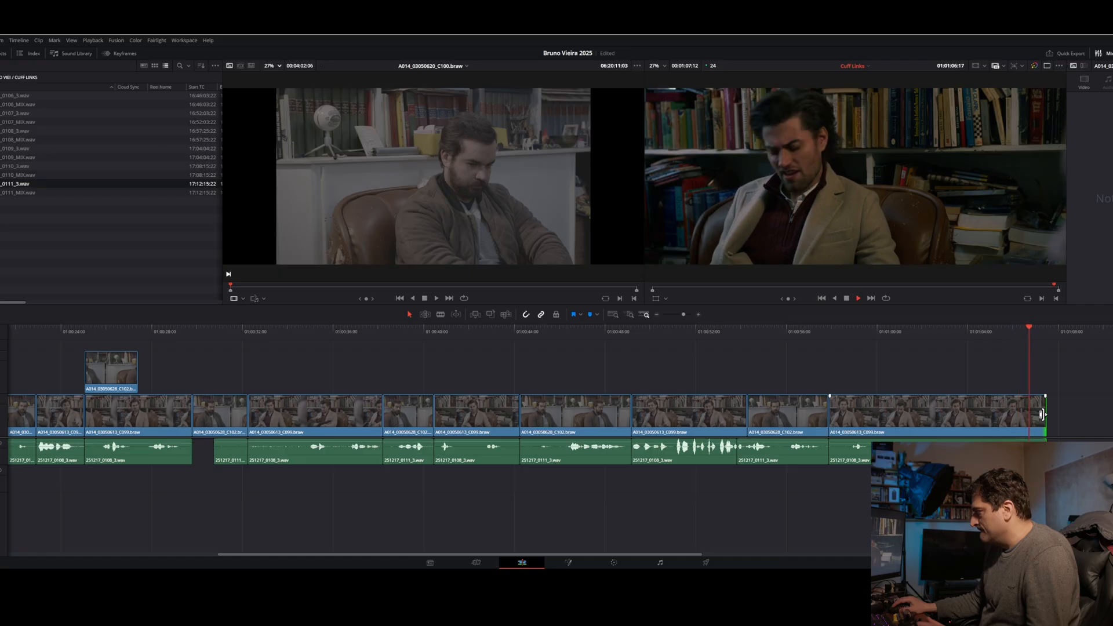
key(space)
click(1038, 415)
drag(1042, 414, 1109, 414)
key(space)
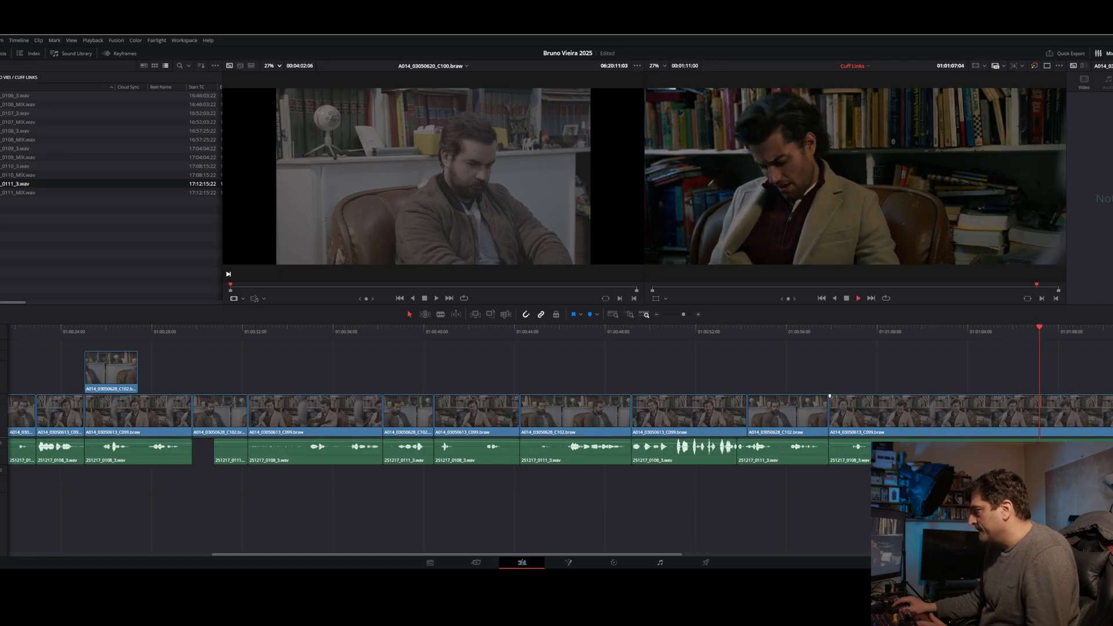
key(space)
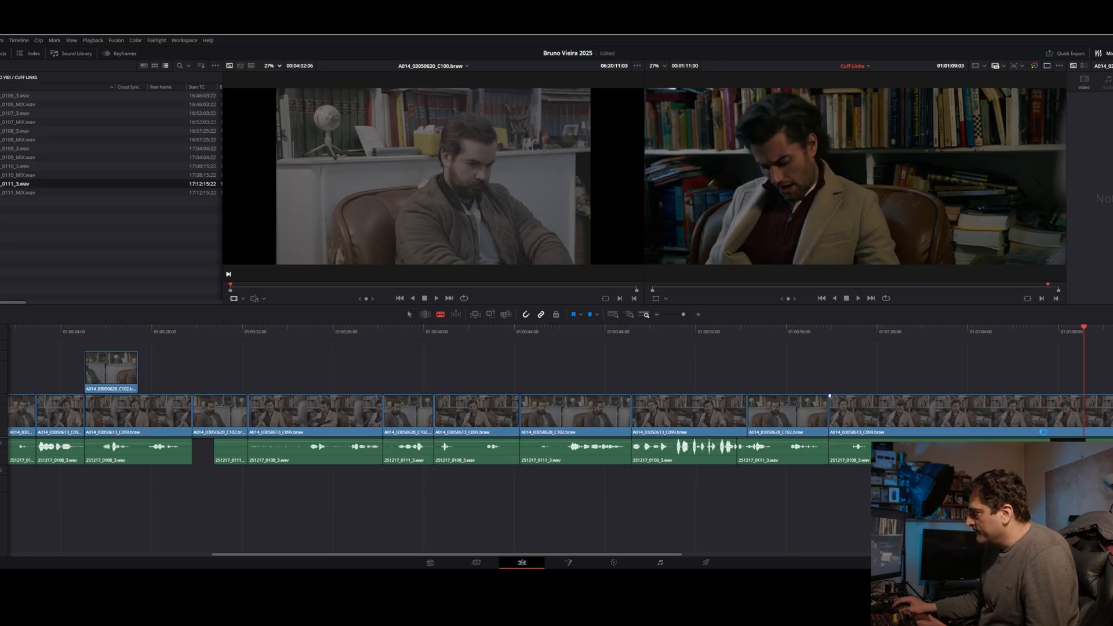
- Cut out the C099 section from about 01:01:07 to 01:01:09 and move it with its audio earlier to about 01:01:04
click(1044, 434)
click(1089, 434)
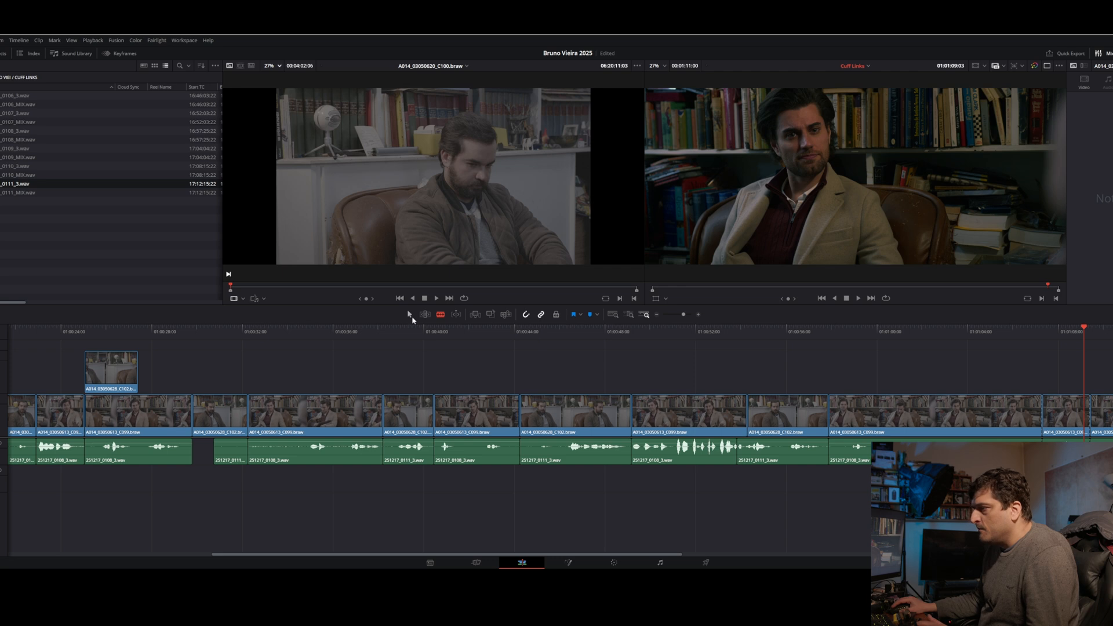
click(1054, 423)
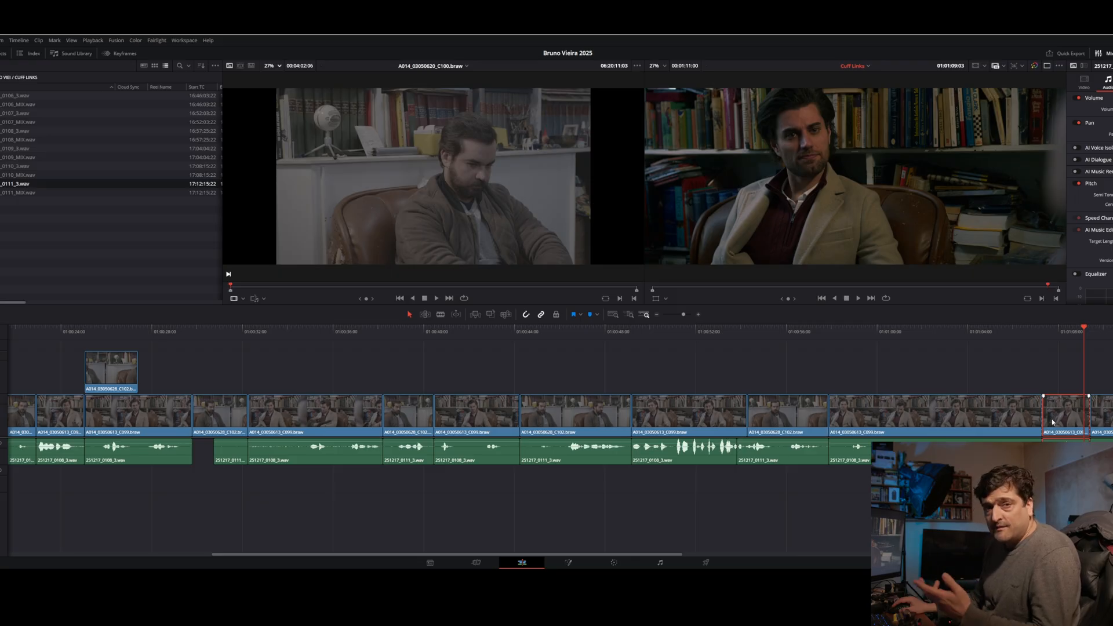
drag(1064, 426, 987, 430)
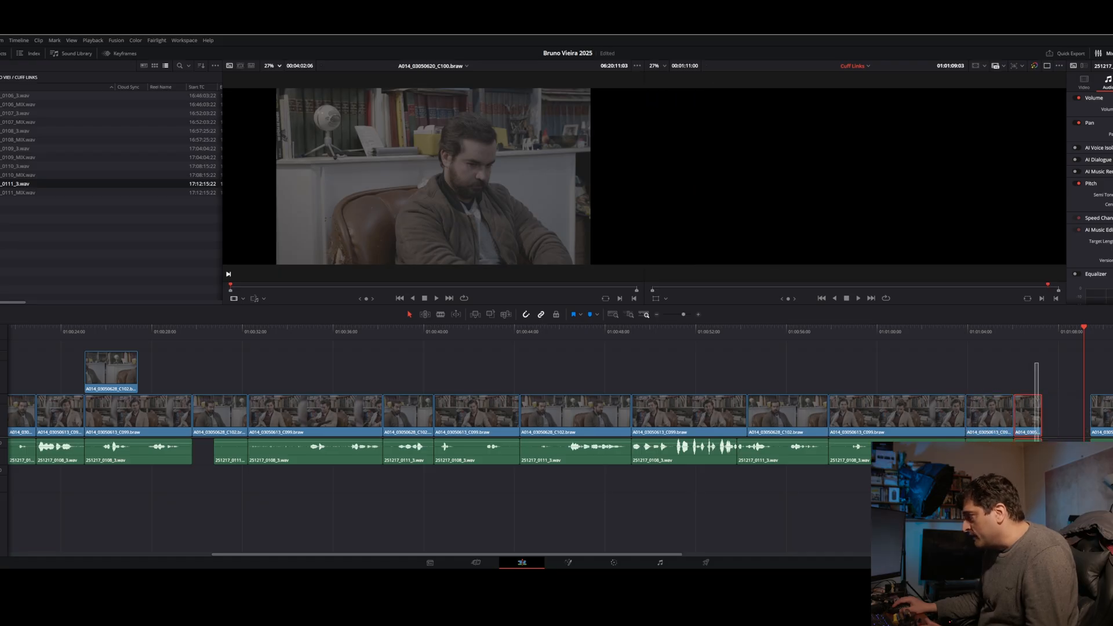
- Play across the cut to the moved C099 section and delete the leftover C099 pieces after it
click(889, 341)
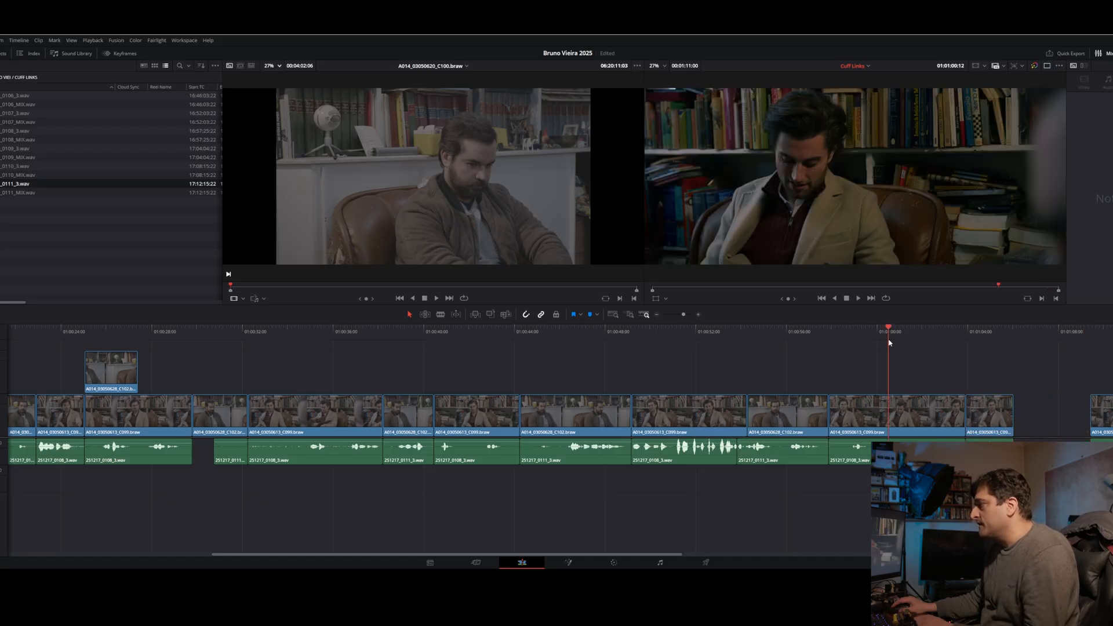
key(space)
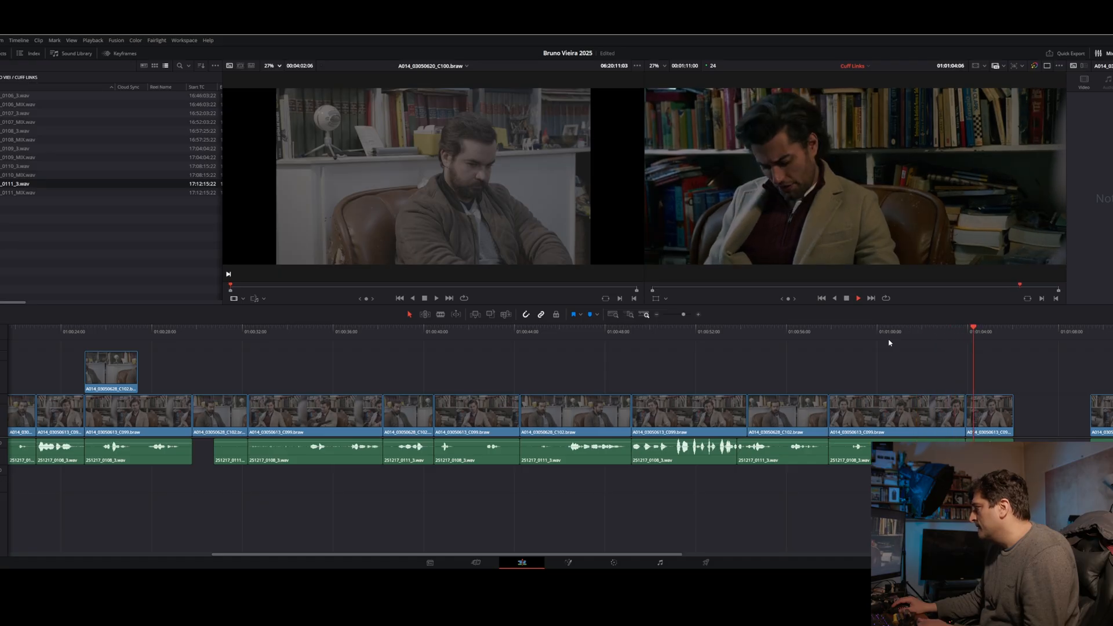
key(space)
drag(1066, 409, 1106, 440)
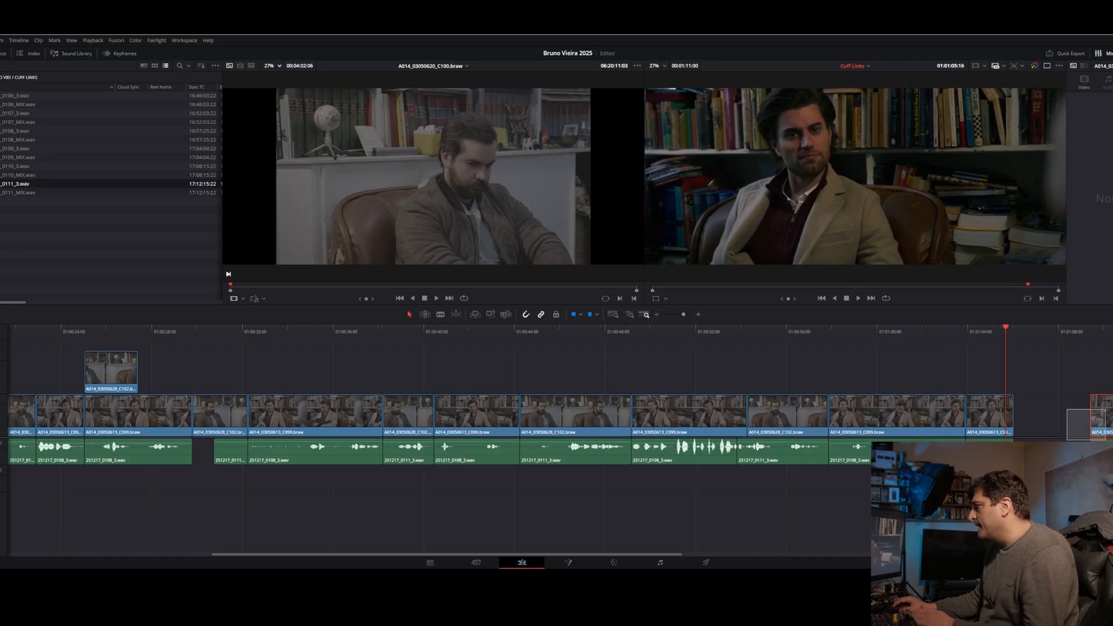
key(Delete)
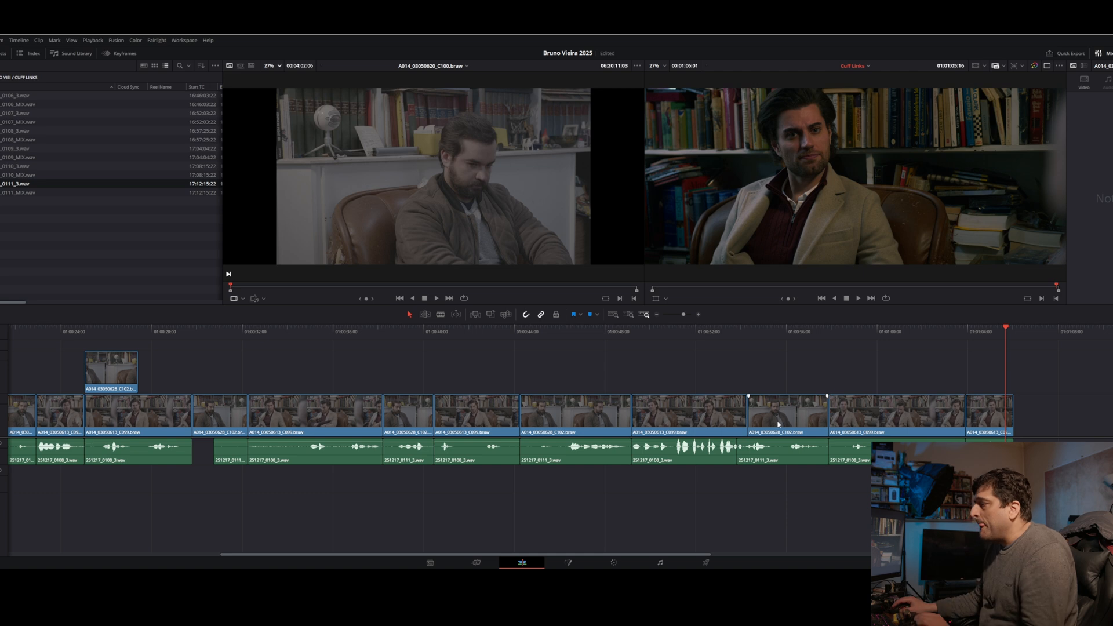
- Place a C102 cutaway on the upper video track over the last C099 cut, from about 01:01:03:05 to 01:01:08, and play it
drag(779, 412, 1057, 375)
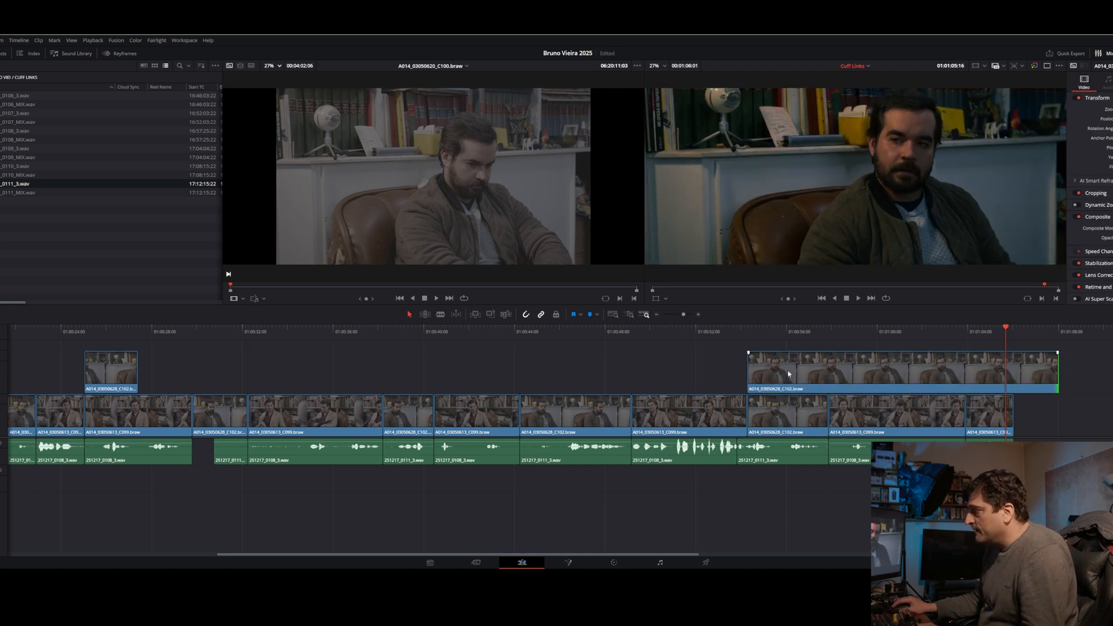
drag(752, 375, 949, 362)
click(879, 331)
key(space)
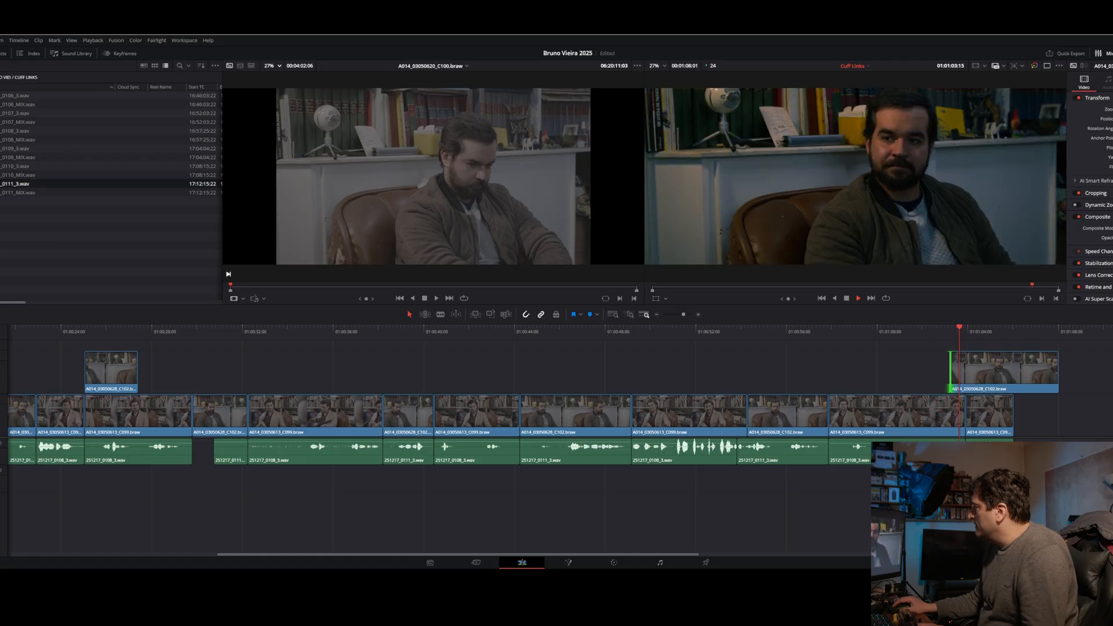
key(space)
- Lengthen the last C099 clip and its audio to end at about 01:01:06:19 and play up to that point
click(990, 420)
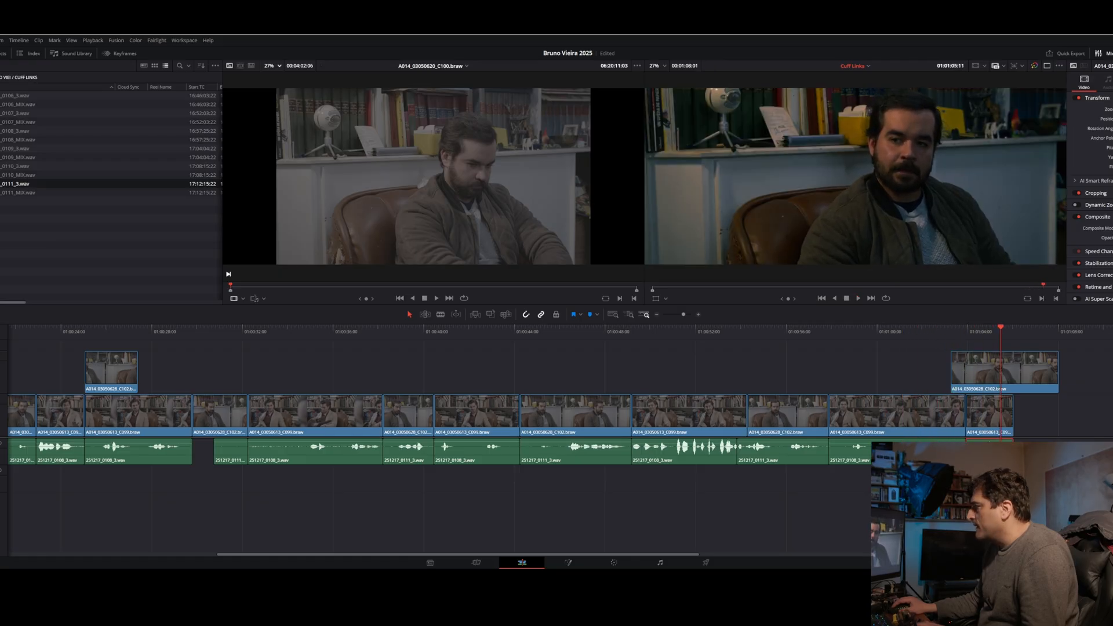
mouse_move(989, 420)
mouse_down()
mouse_move(1026, 421)
mouse_move(983, 418)
mouse_move(992, 425)
mouse_up()
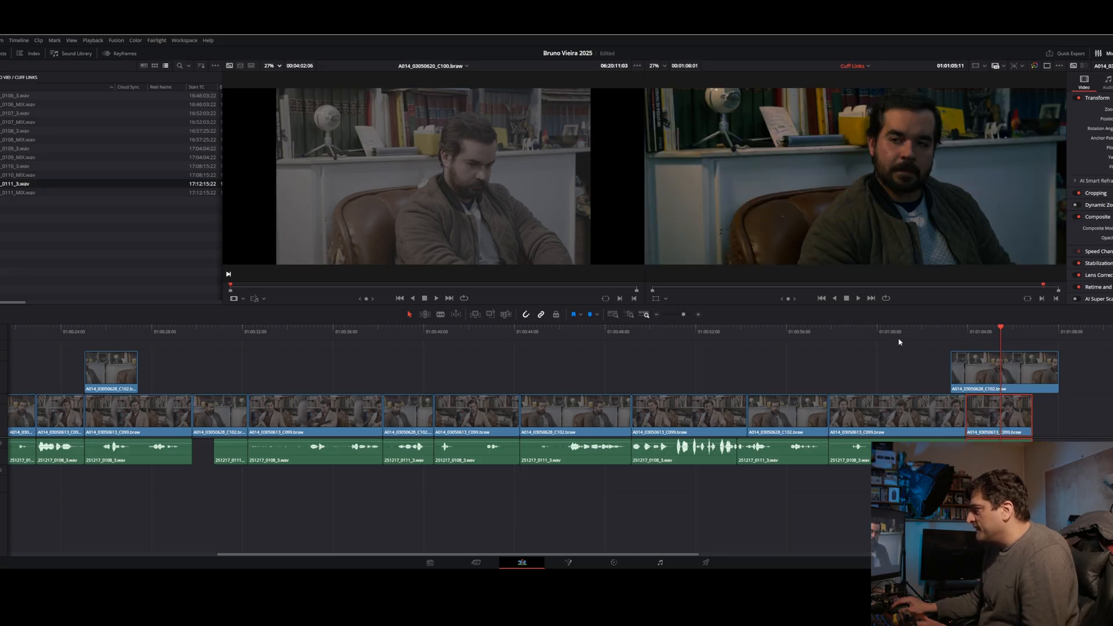
click(899, 342)
key(space)
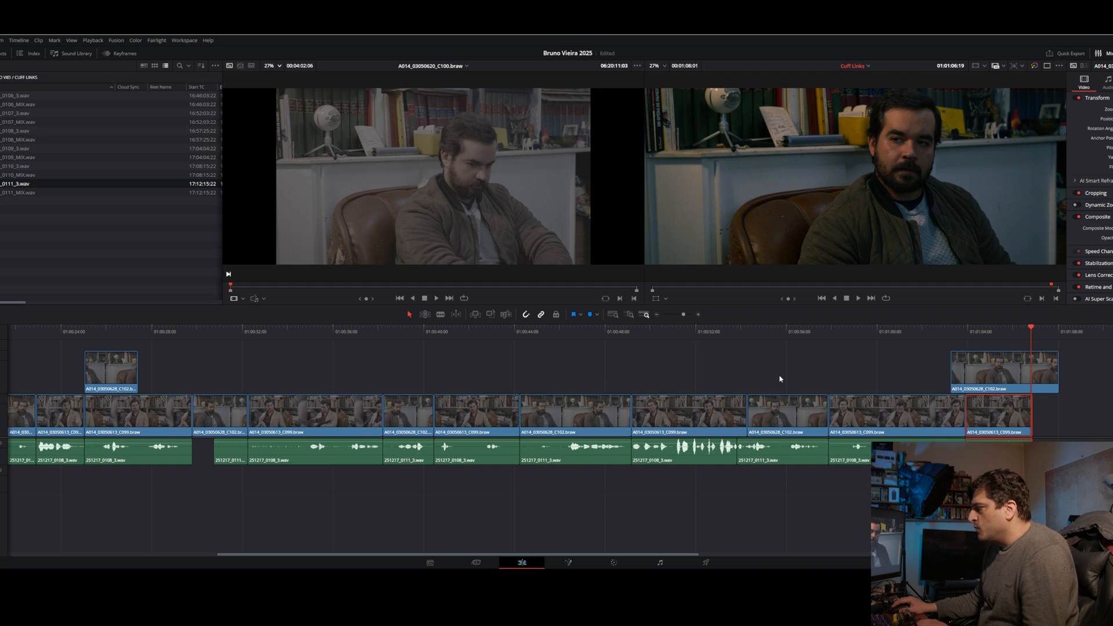
- Extend the C102 copy beyond the gap after the last C099 clip to 01:01:30:09 and play through its footage
drag(780, 377, 881, 416)
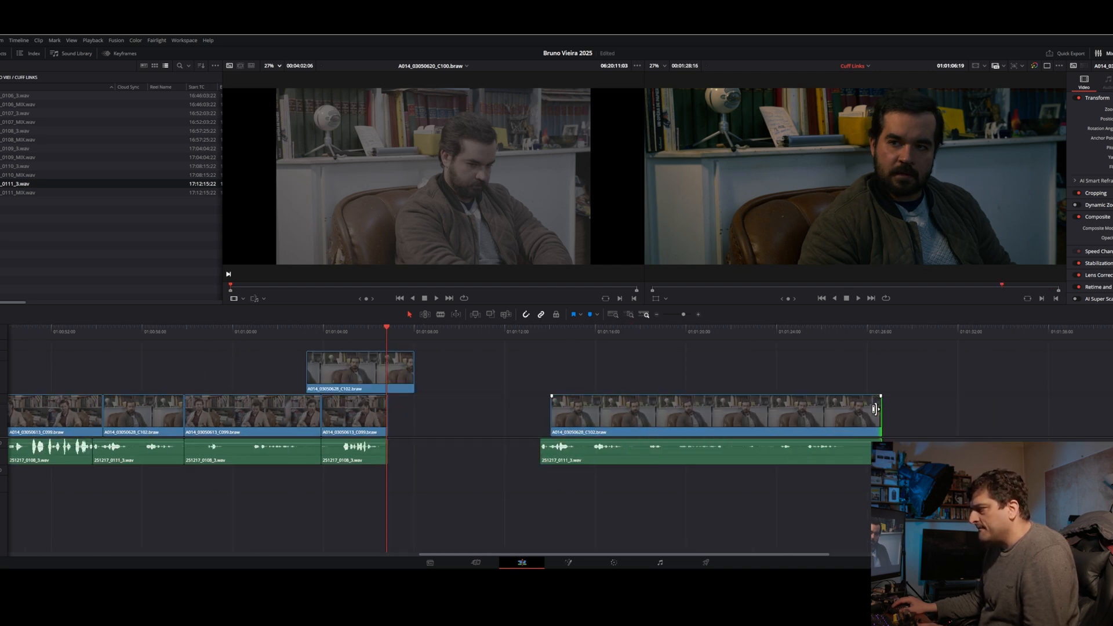
click(640, 331)
key(space)
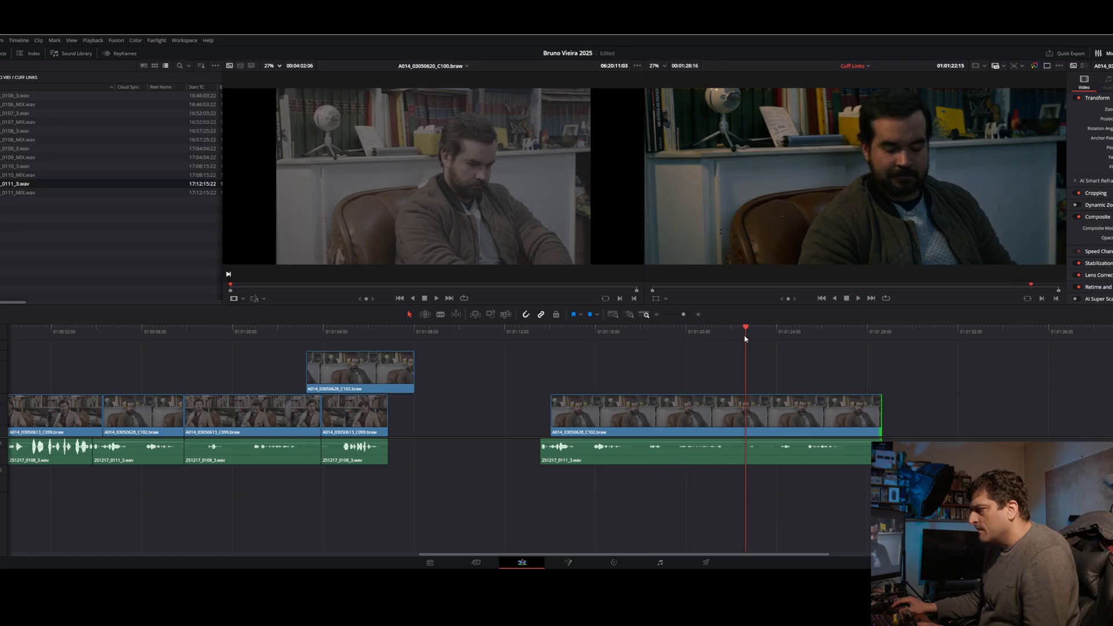
click(693, 335)
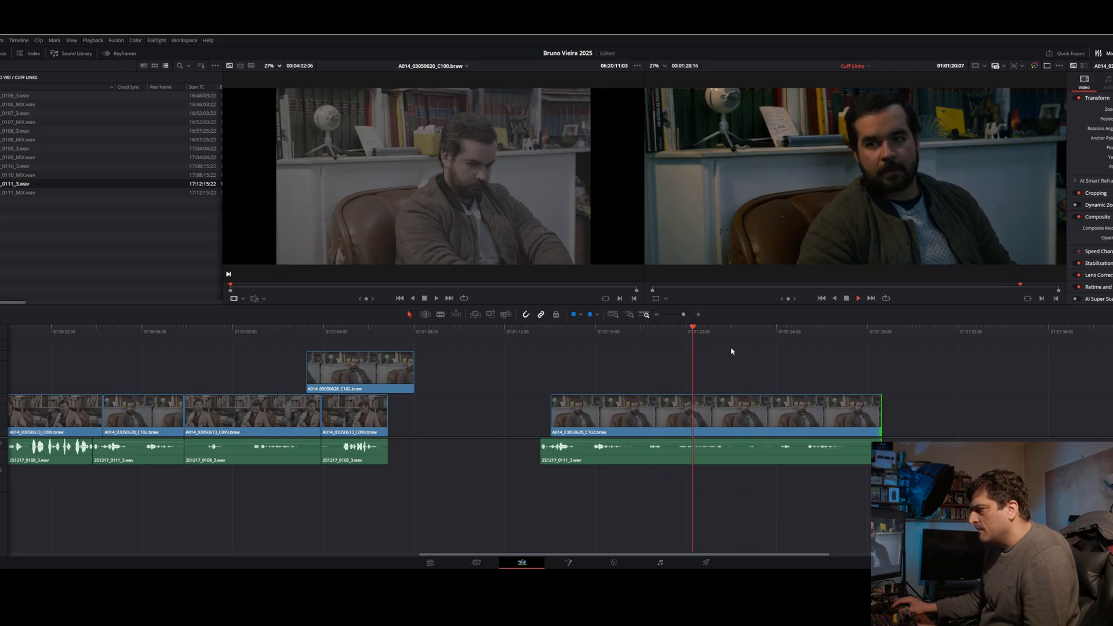
click(780, 345)
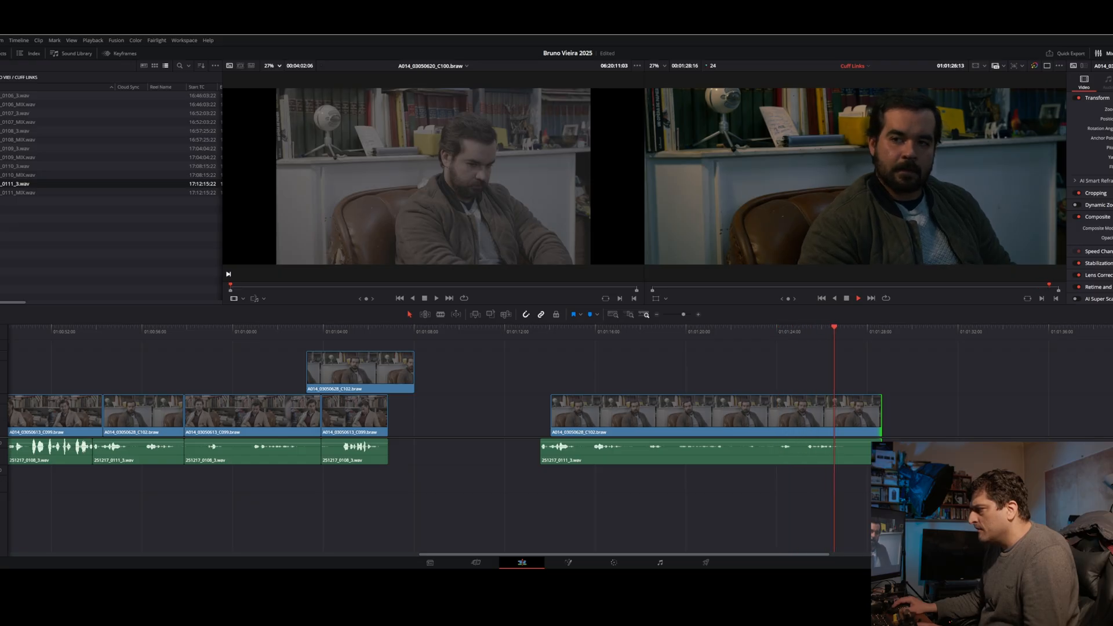
click(880, 420)
drag(880, 418, 920, 418)
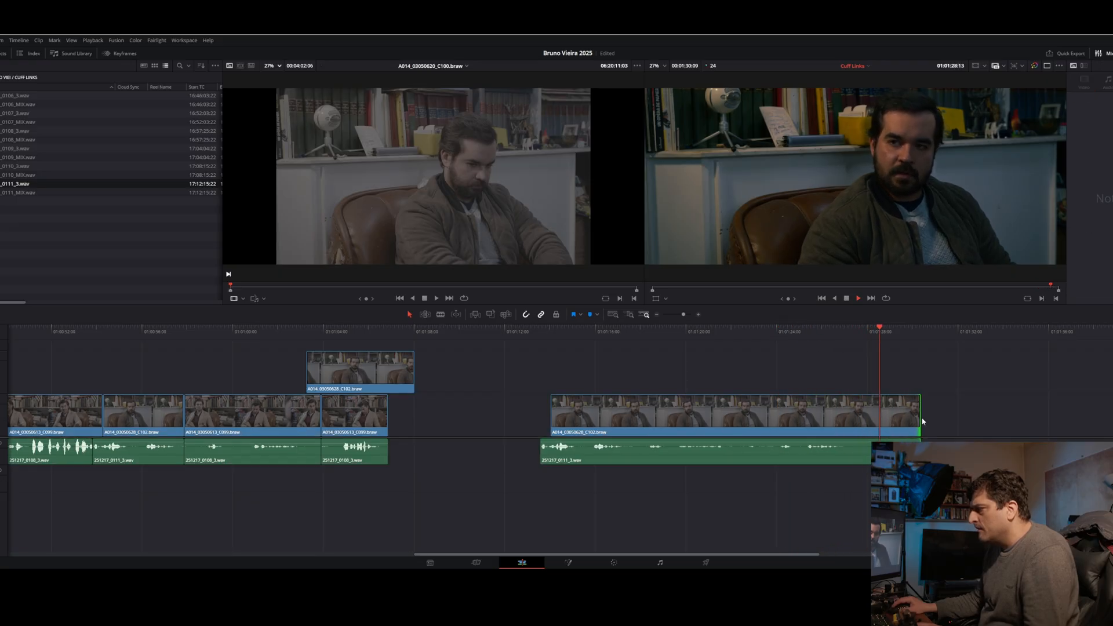
- Trim the start of the C102 copy and its audio to 01:01:28:02 and move it 20:20 earlier, just after the last C099 clip
click(870, 335)
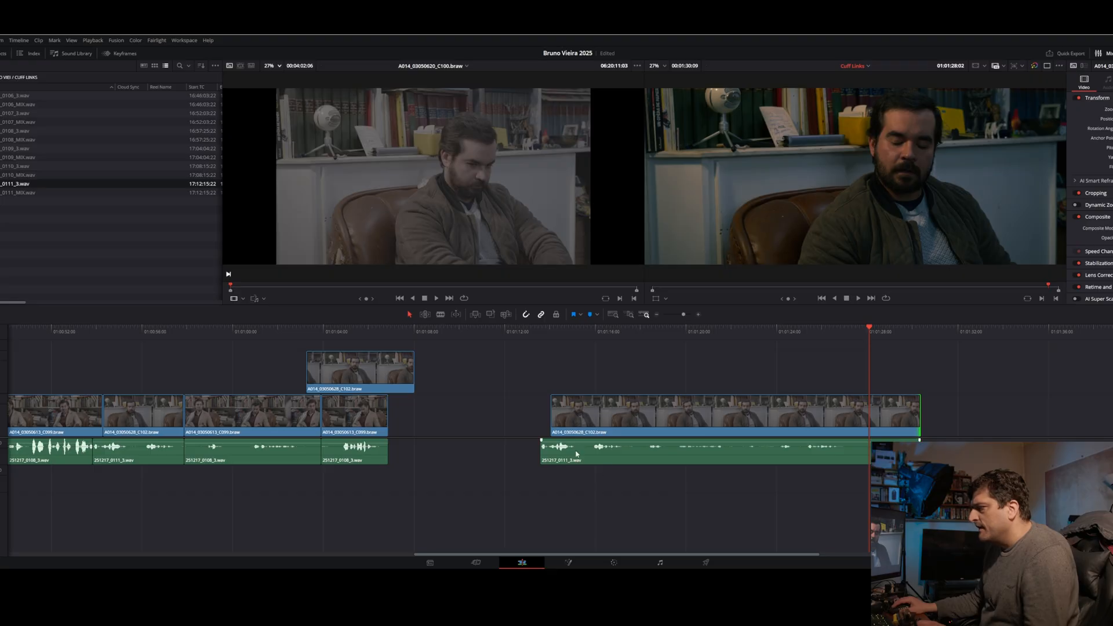
drag(539, 453, 868, 452)
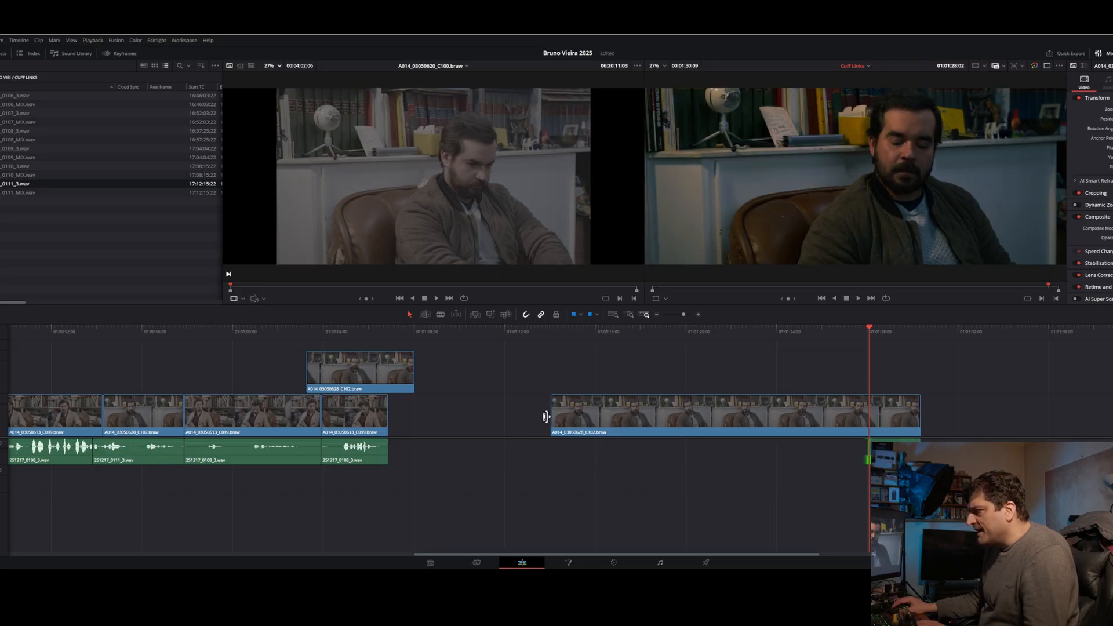
drag(556, 420, 421, 426)
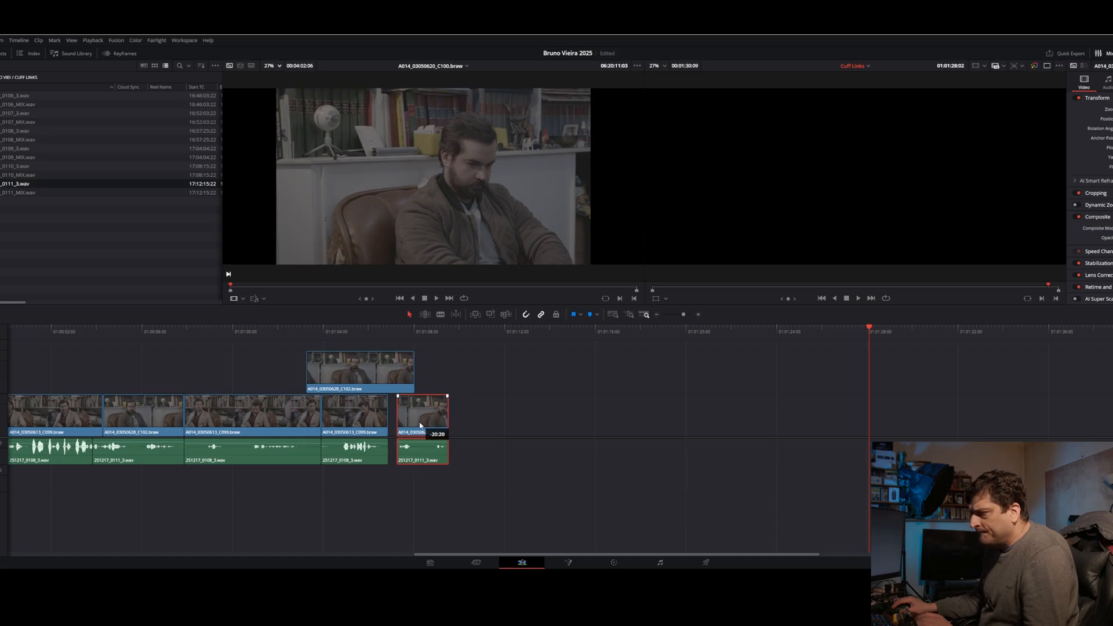
- Extend only the last C099 clip's audio to meet the following C102 audio and delete the last cutaway on the upper video track
drag(383, 447, 396, 447)
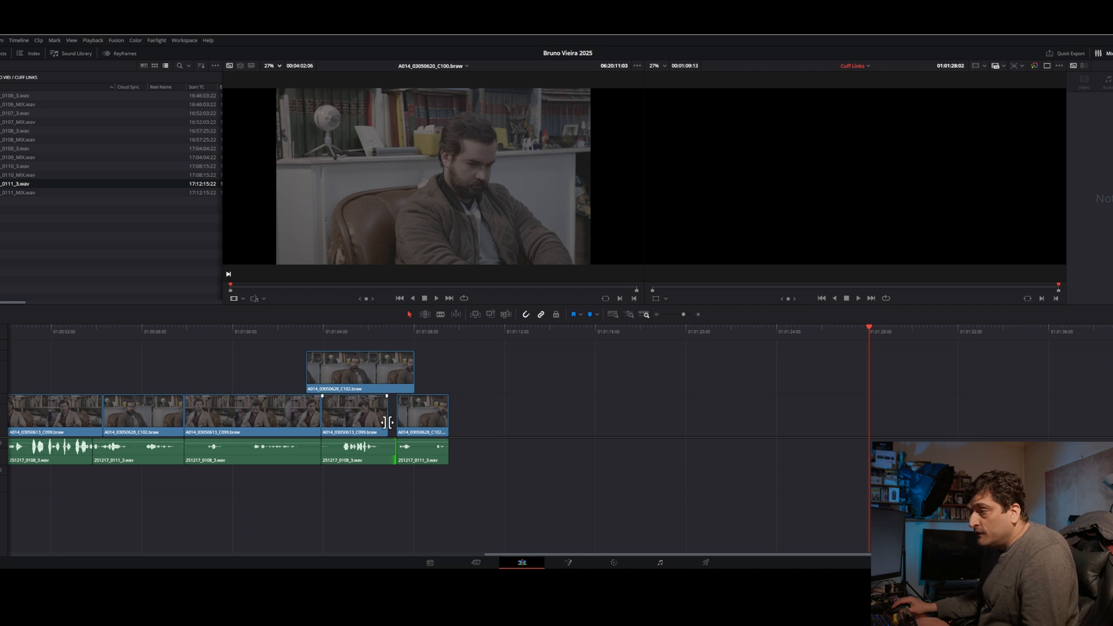
click(384, 374)
key(Delete)
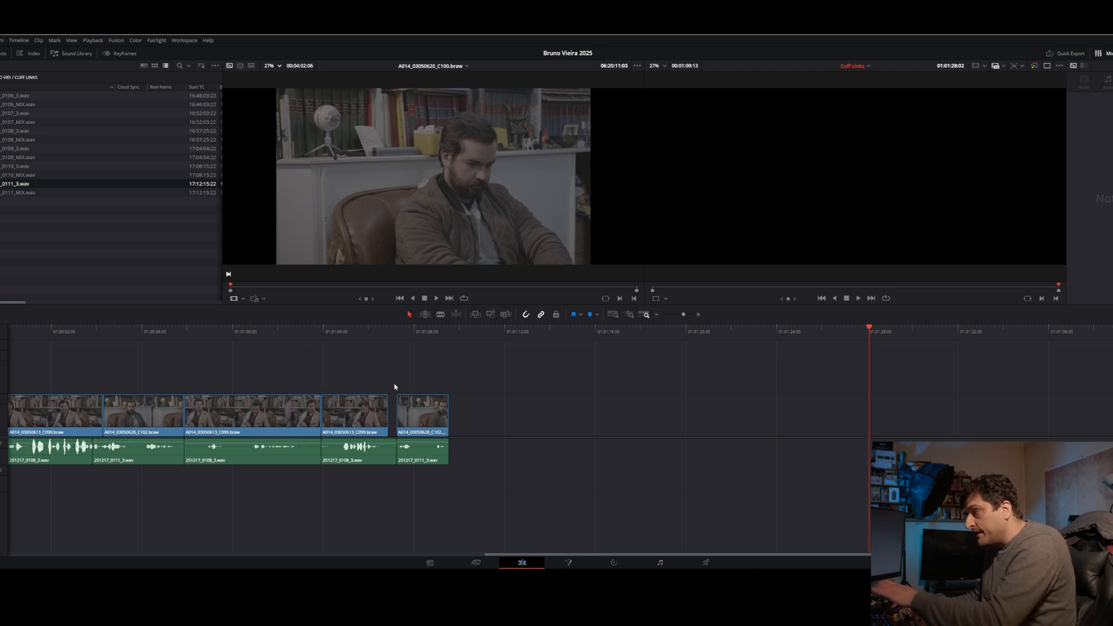
- Move the last C102 video onto the upper track and extend its start to about 01:01:03:13 over the preceding C099 clips
click(424, 413)
drag(423, 414, 313, 379)
click(274, 331)
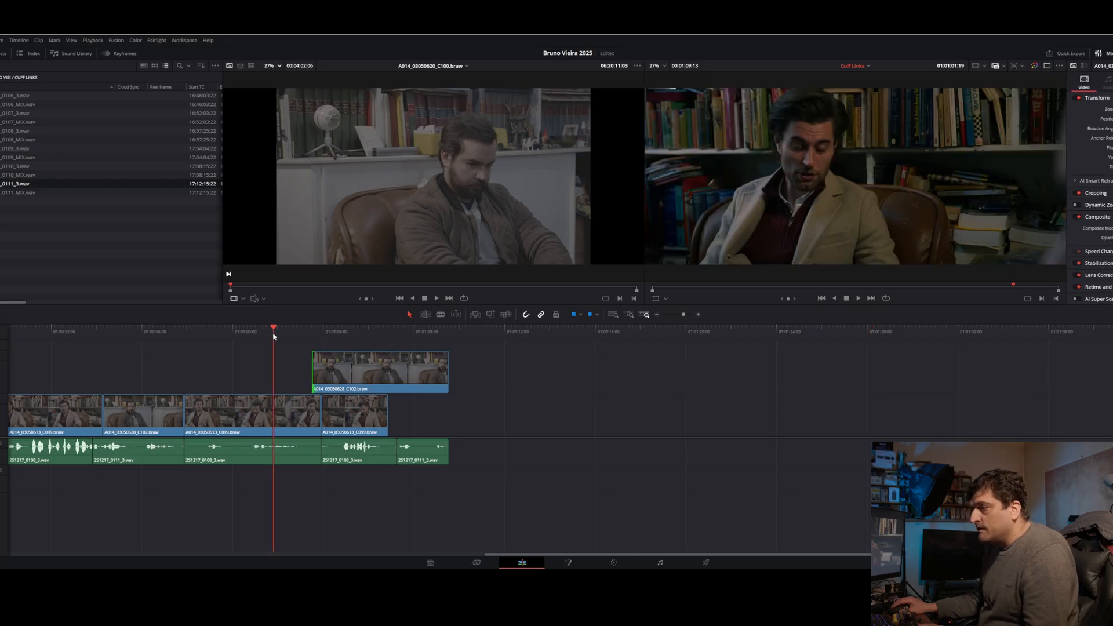
- Play through the upper-track C102 clip and trim its end and audio back by 01:05, to 01:01:08:08
key(space)
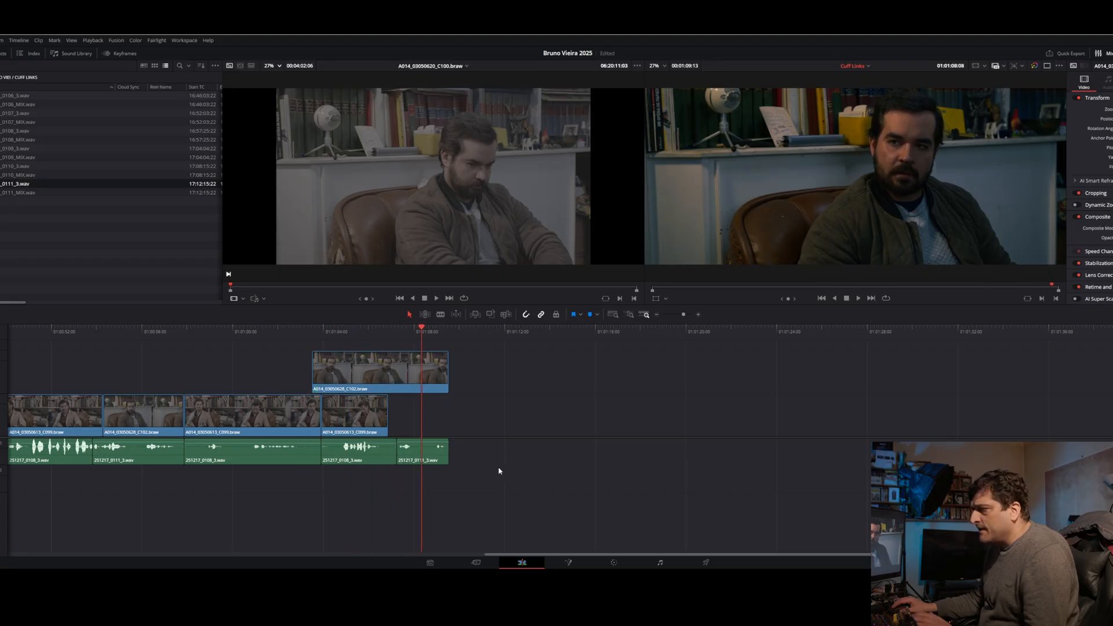
drag(499, 471, 313, 370)
drag(447, 371, 417, 372)
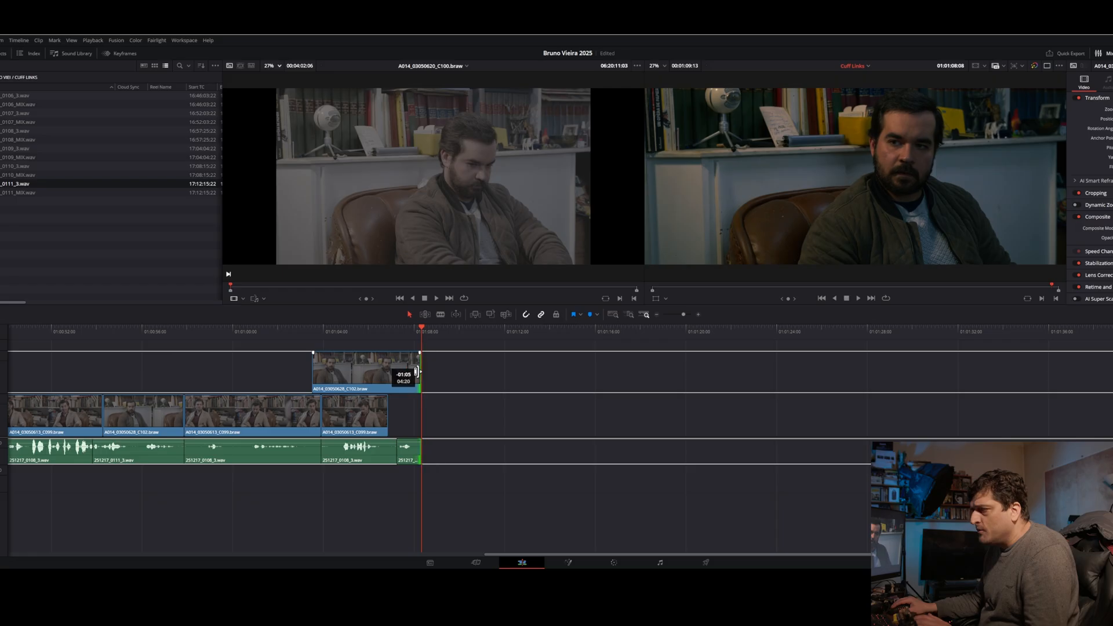
- Copy the last C099 clip and its audio beyond the gap to about 01:01:12:00, extend its end to 01:01:26:22 and review it
click(305, 489)
drag(344, 462, 832, 418)
key(space)
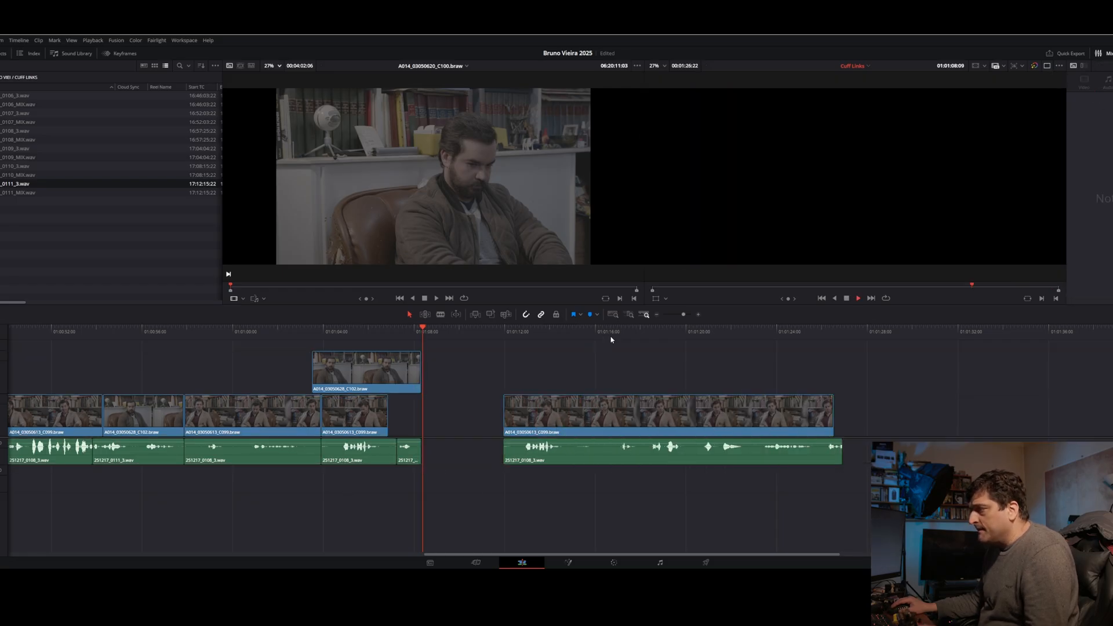
click(611, 337)
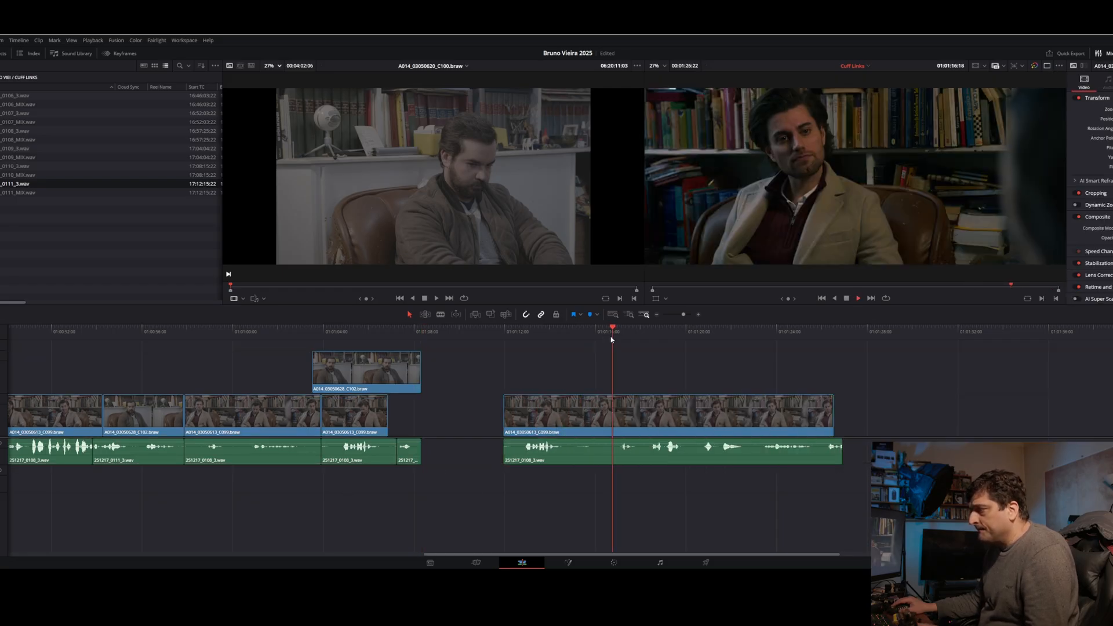
click(570, 339)
click(588, 433)
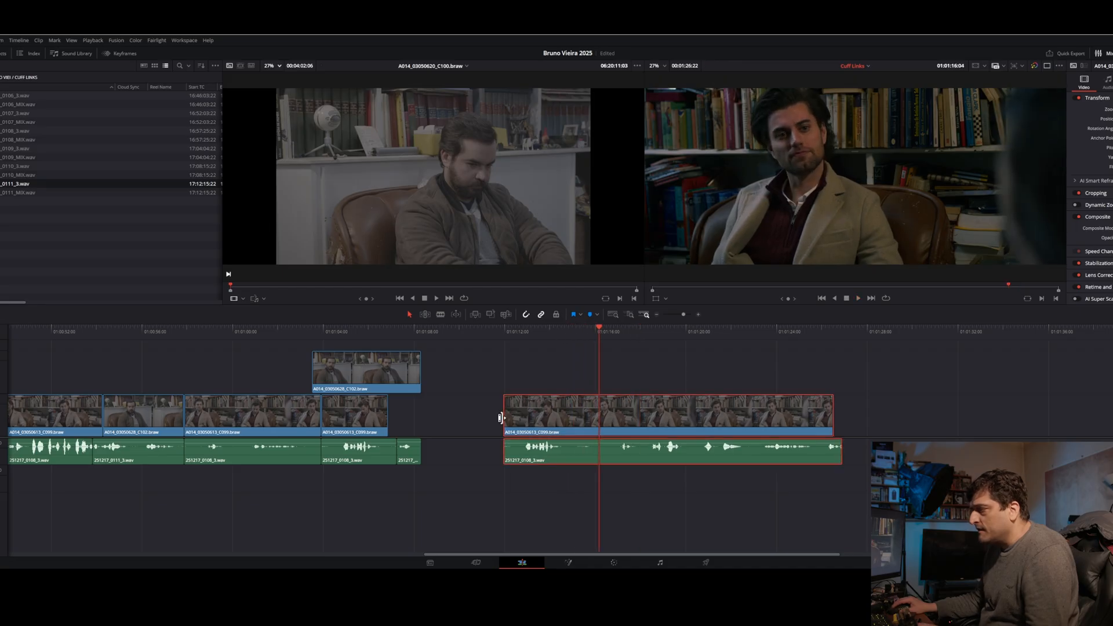
- Trim the start of the C099 copy, move it with its audio directly after the upper-track C102 clip and play across the join
mouse_move(504, 417)
mouse_down()
mouse_move(613, 419)
mouse_move(487, 425)
mouse_up()
click(394, 332)
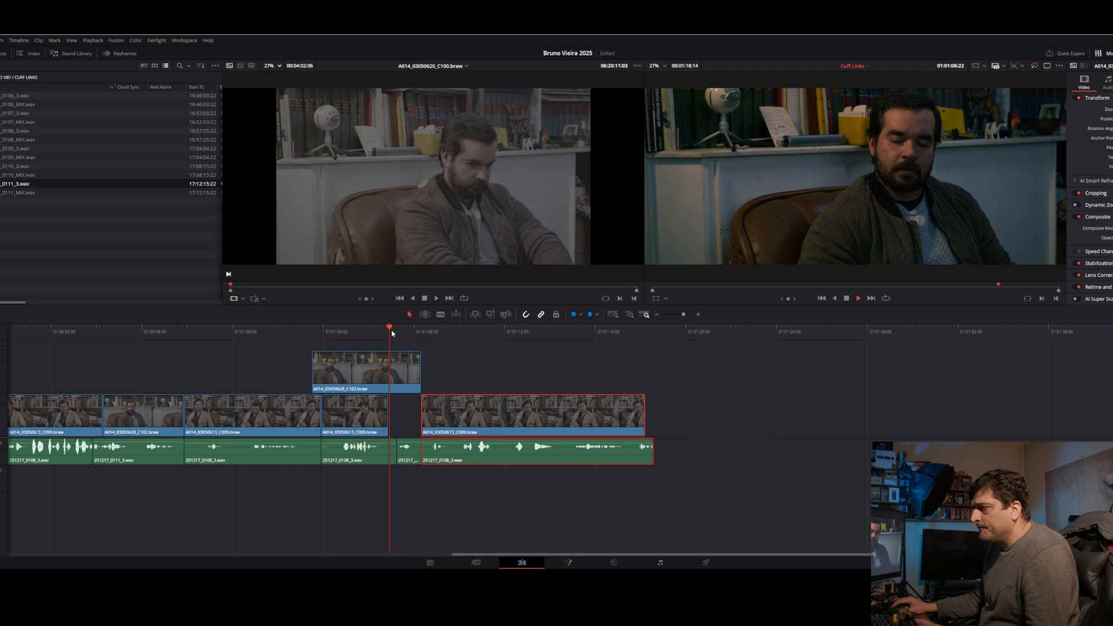
click(416, 359)
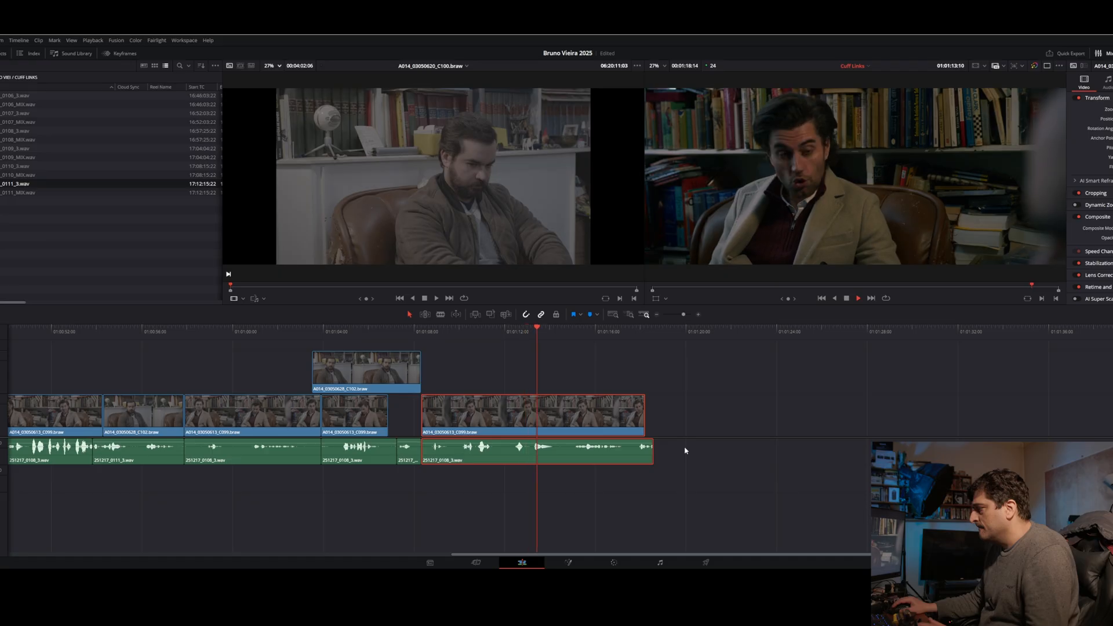
- Extend the last C099 clip to review more footage, and trim the ends of its audio and video to 01:01:19:14
drag(644, 421, 726, 416)
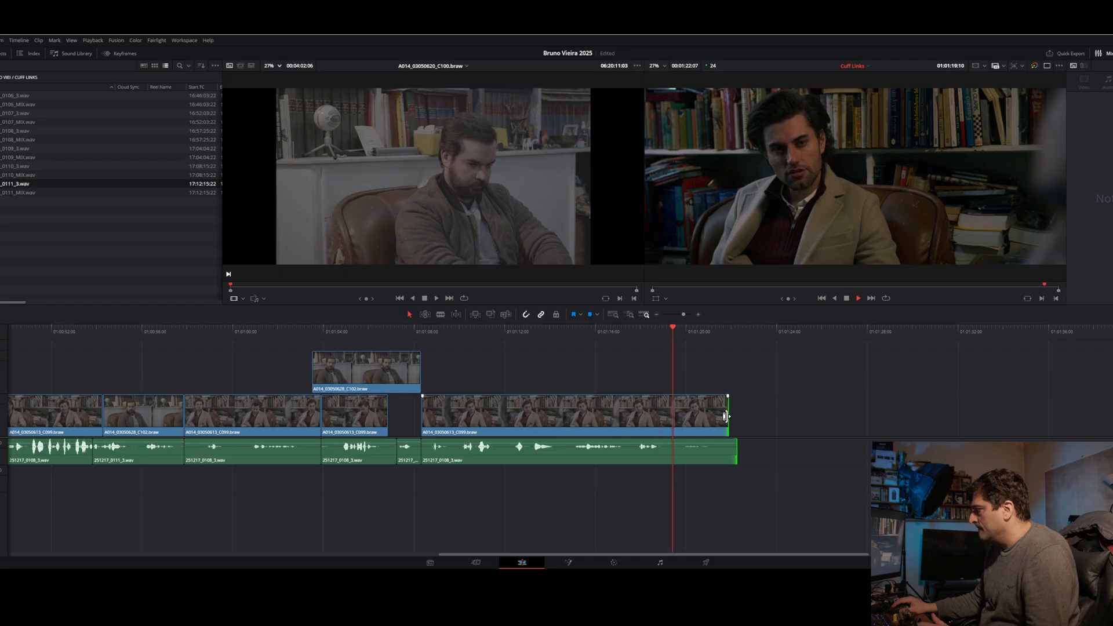
key(space)
drag(732, 449, 675, 449)
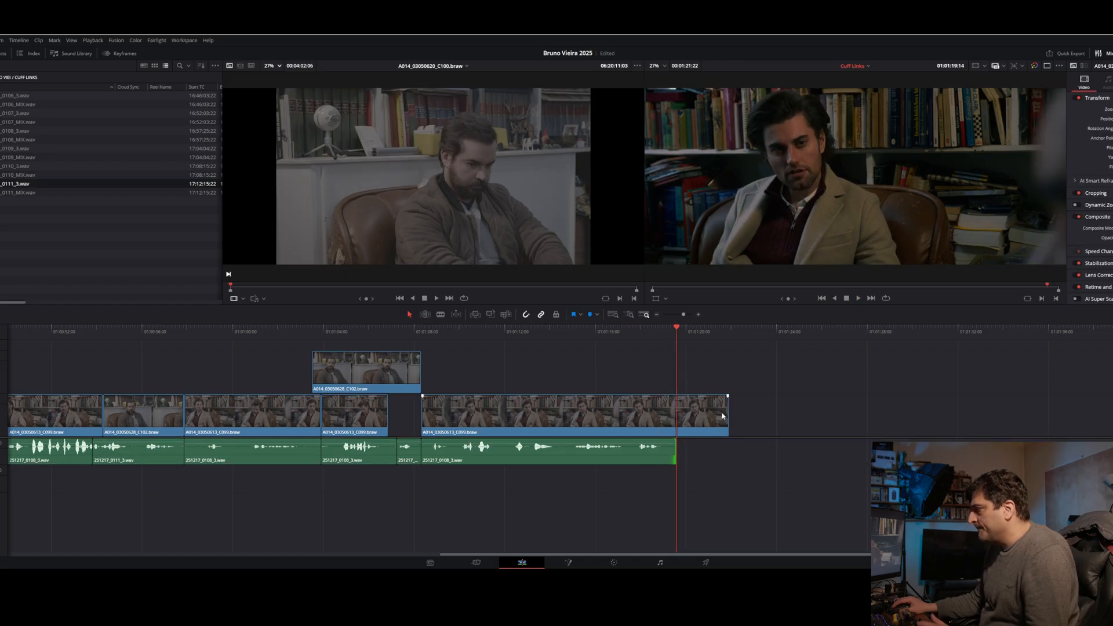
drag(727, 418, 671, 418)
click(398, 494)
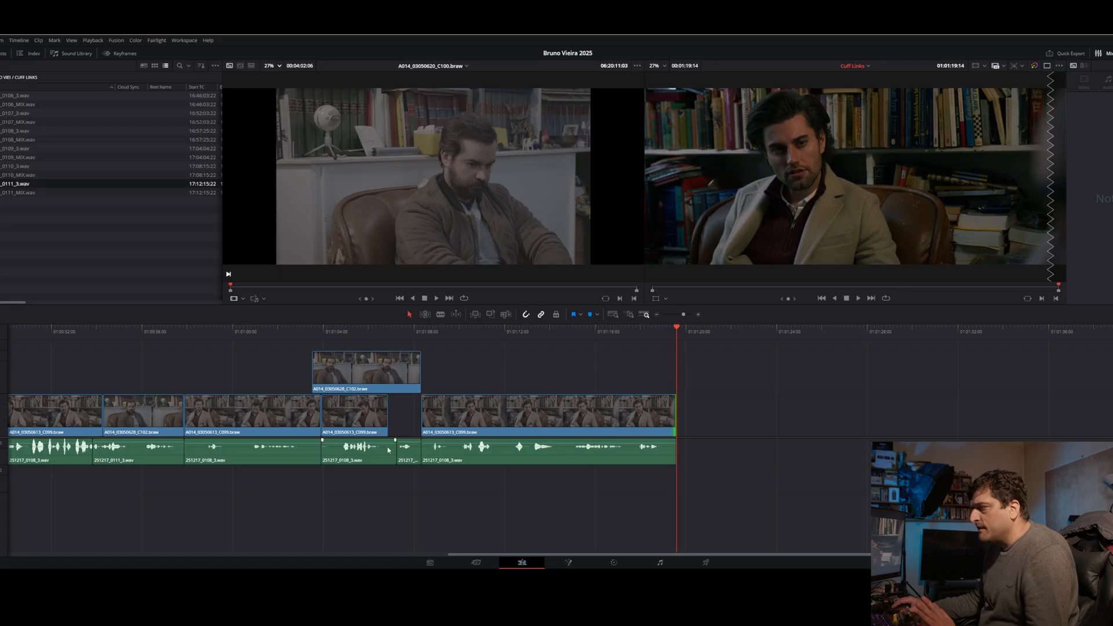
- Place a C102 copy with audio beyond the gap after the last C099 clip and extend it to a length of 12:14
click(367, 430)
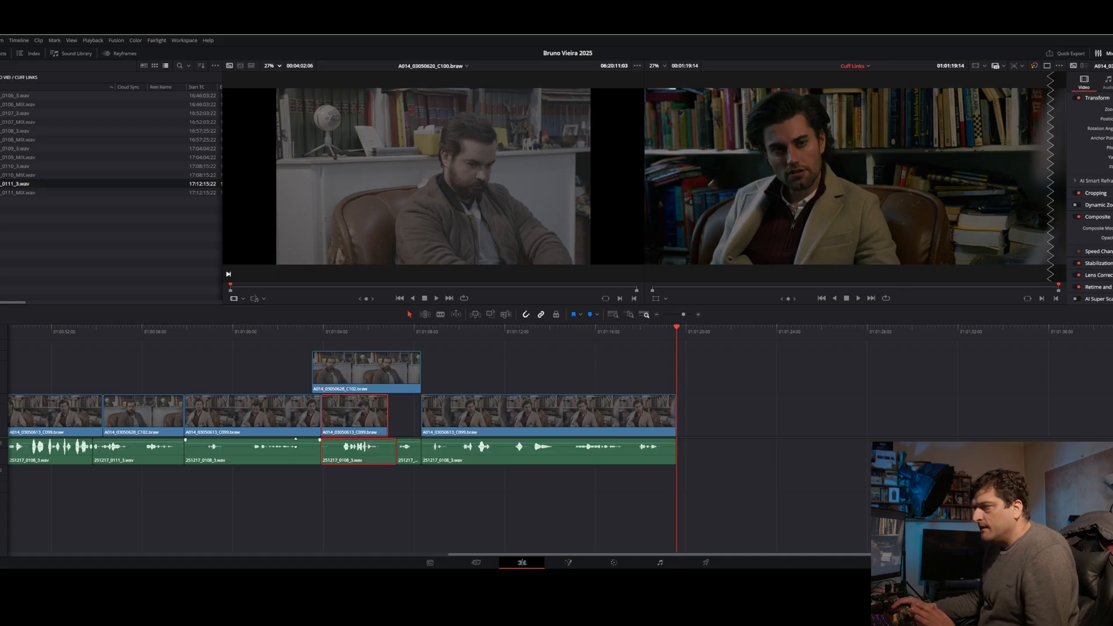
drag(399, 390, 1083, 413)
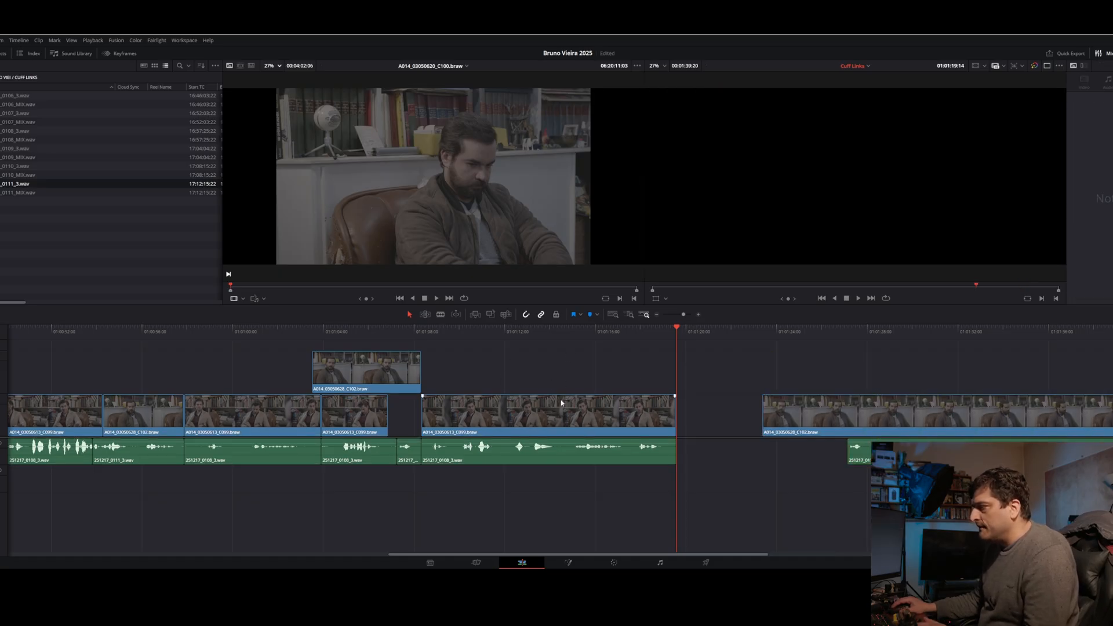
click(877, 340)
key(space)
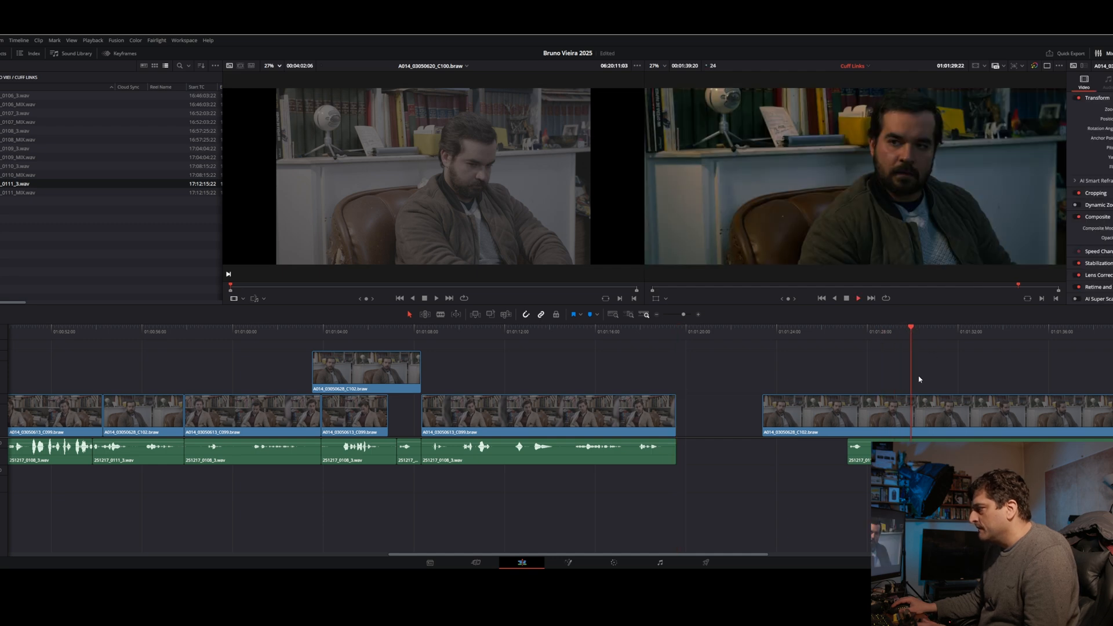
drag(765, 417, 904, 462)
drag(1004, 430, 871, 430)
drag(714, 412, 1065, 415)
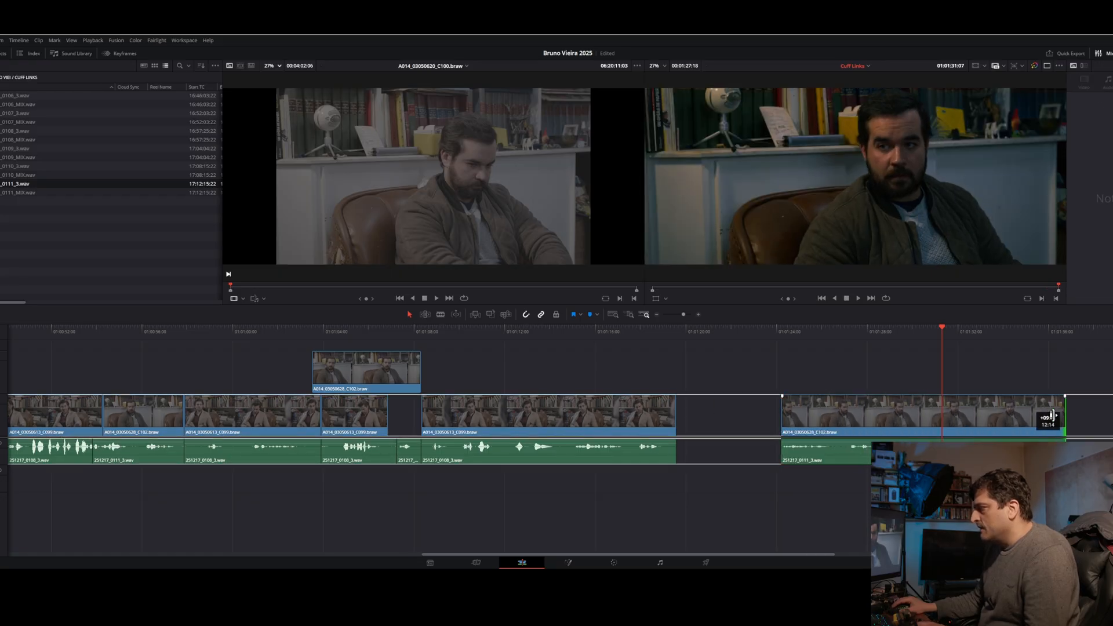
- Trim and butt the C102 copy against the C099 clip at 01:01:19:14, and duplicate its video above, starting at about 01:01:12:02
click(845, 340)
key(space)
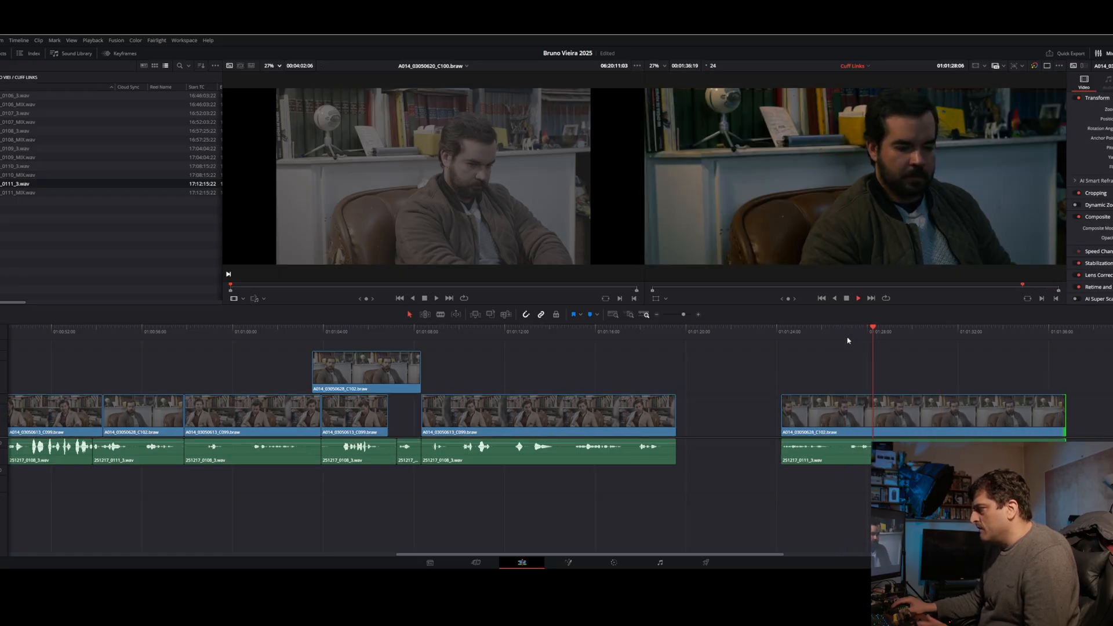
click(897, 340)
drag(898, 341, 900, 341)
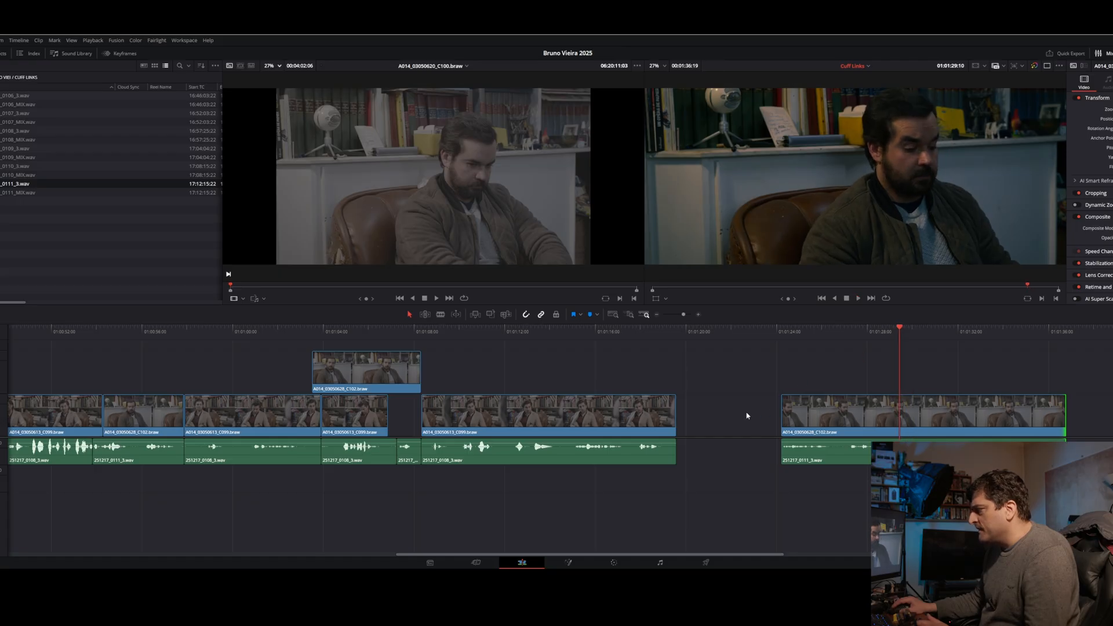
drag(783, 418, 510, 371)
key(Up)
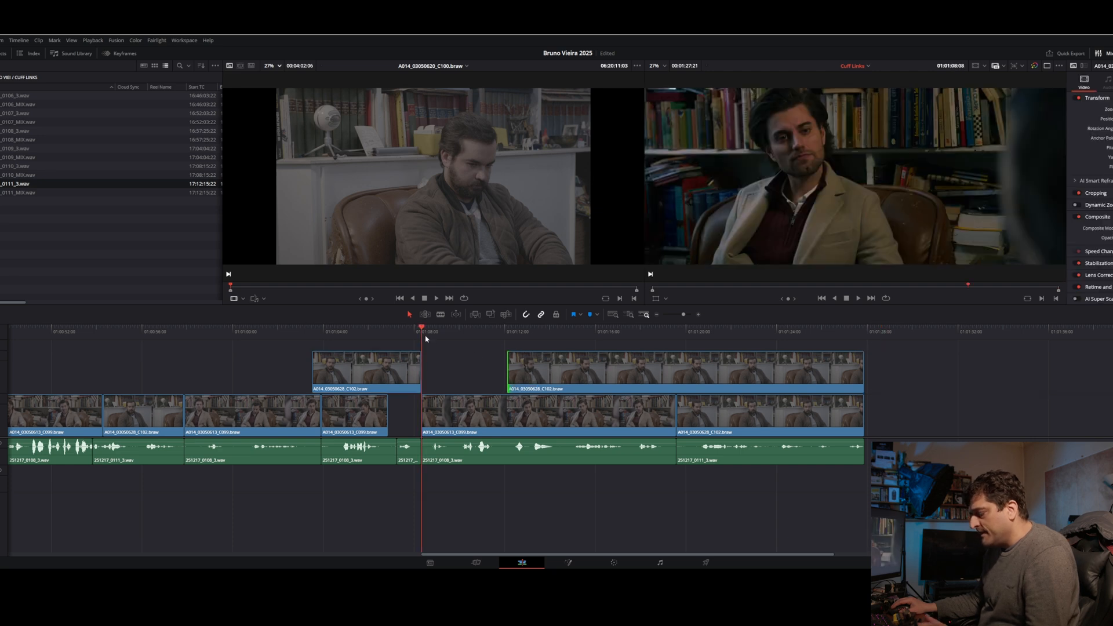
- Split the last upper-track C102 clip at 01:01:17:07 and delete the part after the cut
key(space)
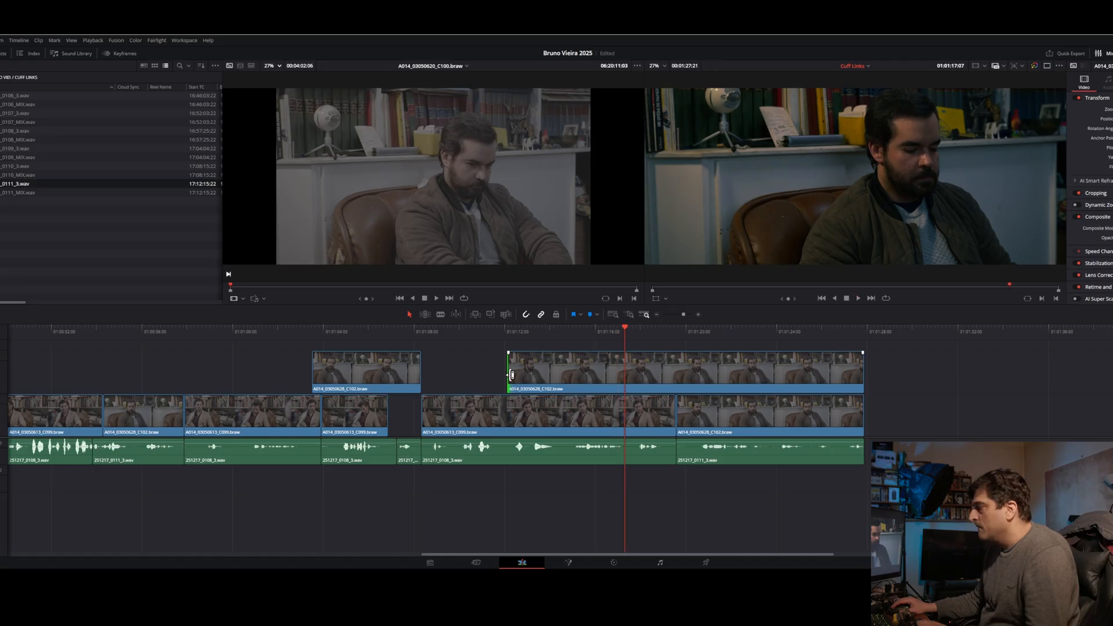
click(442, 314)
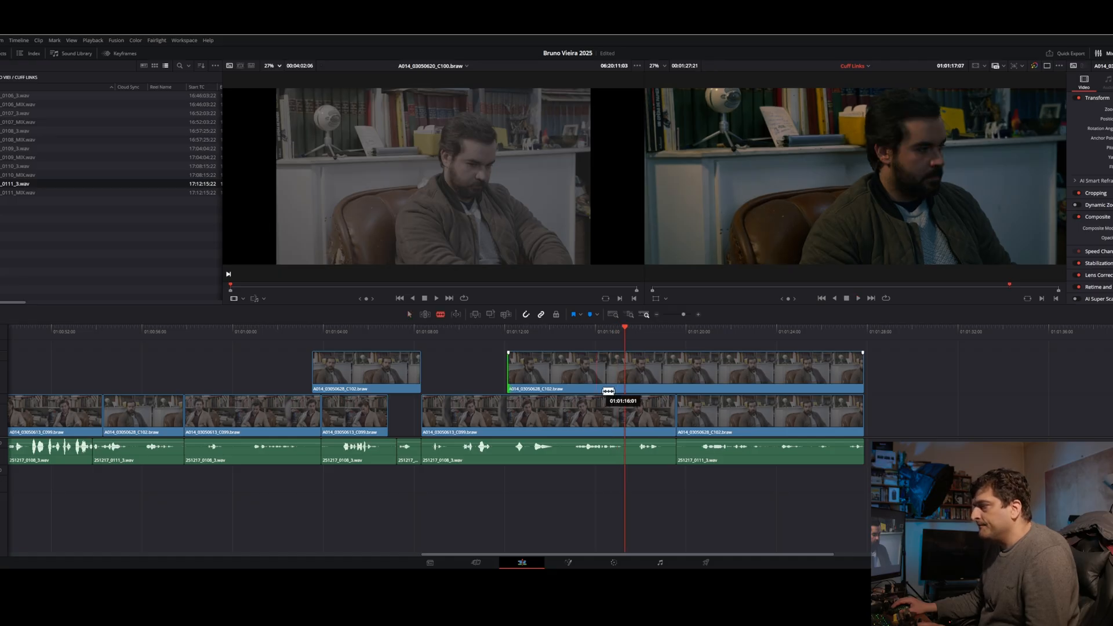
click(630, 375)
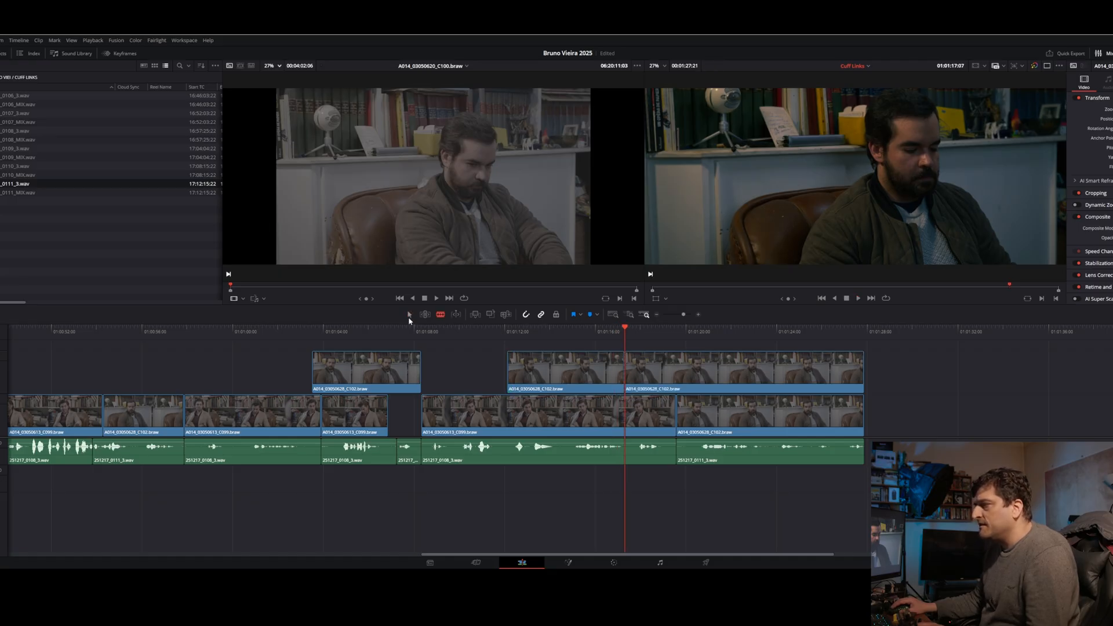
click(409, 314)
click(733, 371)
key(Delete)
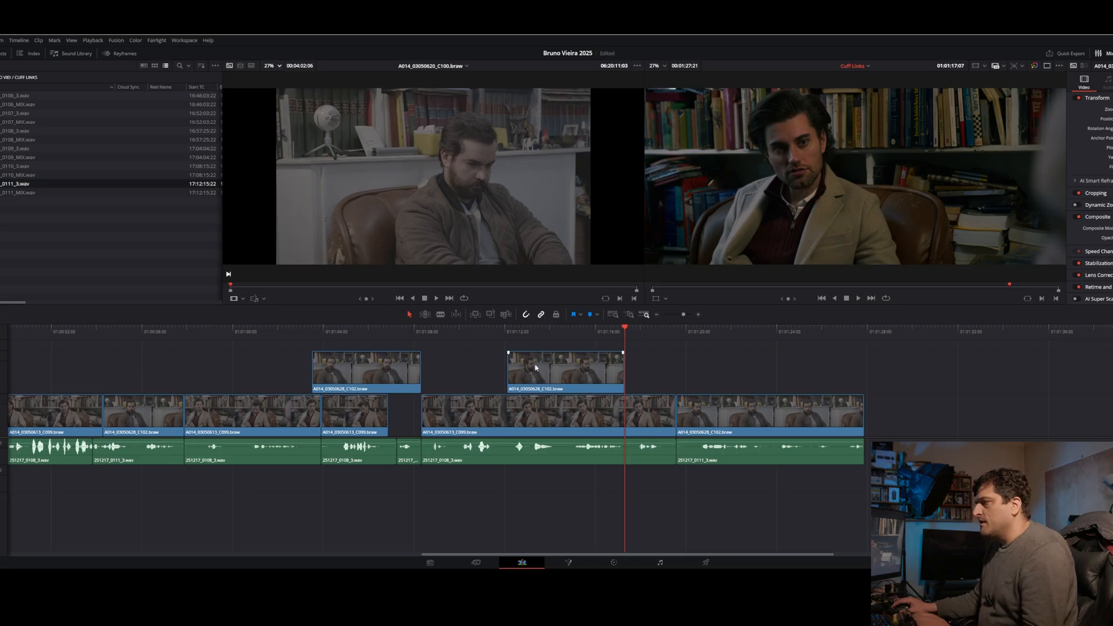
- Play through the new reaction shot and the following clips, and trim the end of the last C102 clip and its audio to 03:10 long
click(459, 374)
key(space)
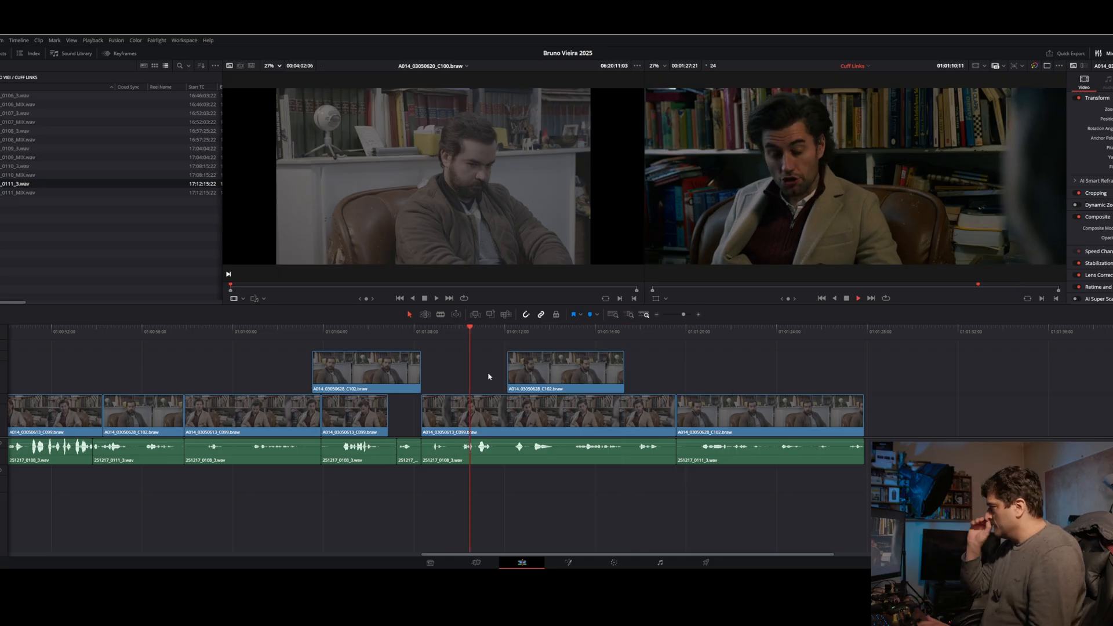
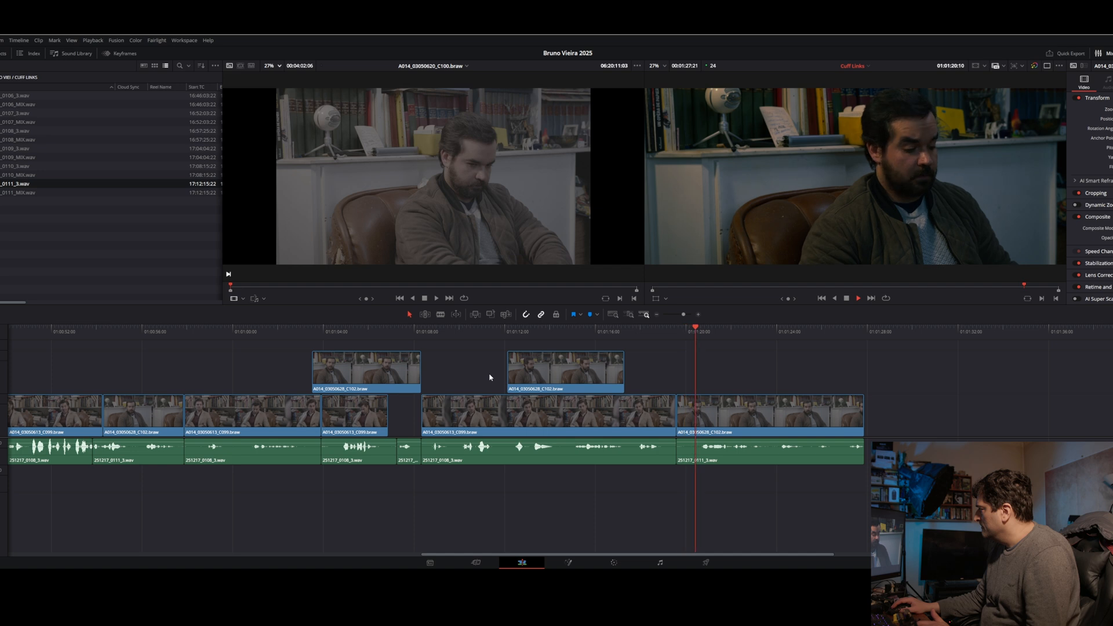
drag(912, 472, 752, 419)
key(space)
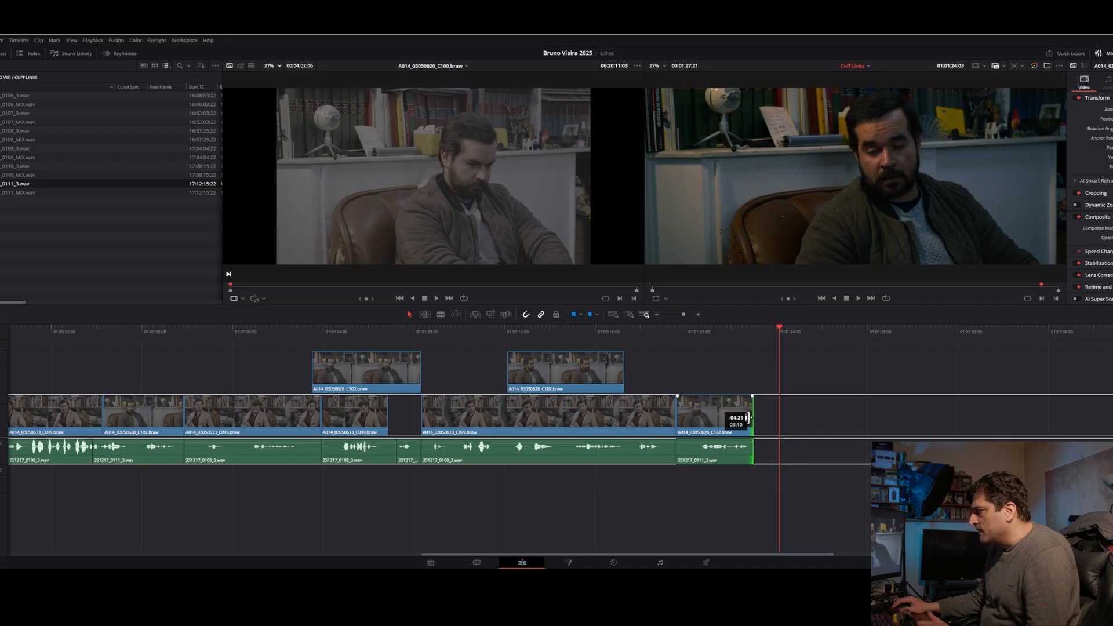
- Copy the last C099 clip and its audio to just beyond the final C102 clip and extend the copy's end to 01:01:39:11
click(634, 427)
drag(633, 427, 1025, 426)
drag(827, 420, 1018, 423)
drag(1045, 426, 1111, 417)
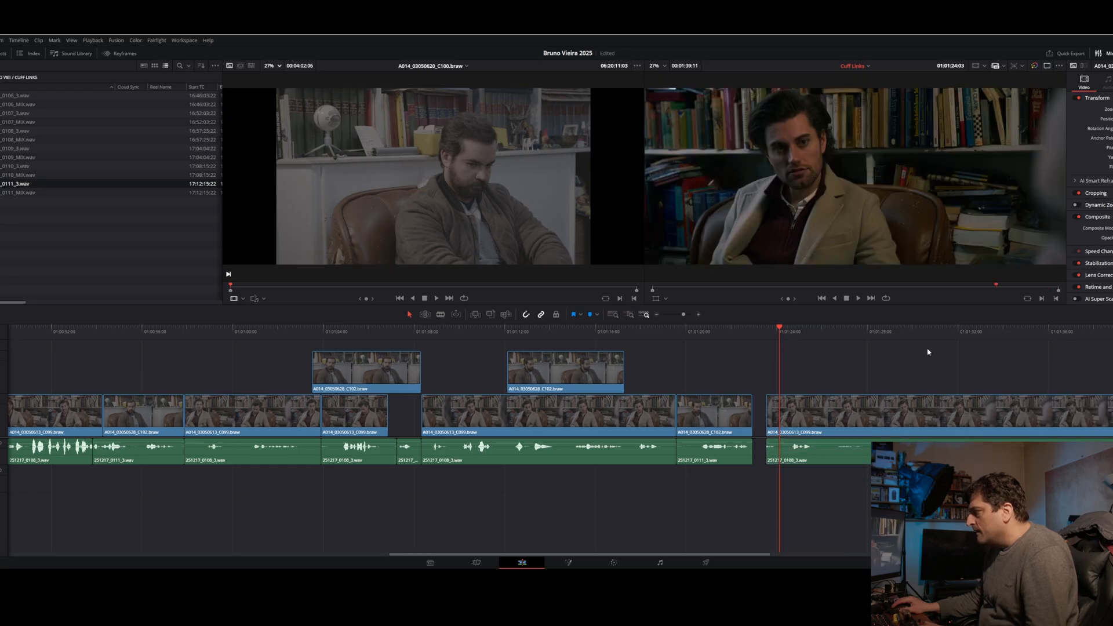
- Trim the start of the last C099 clip, picture and audio, to about 01:01:28:22
click(894, 335)
key(space)
click(834, 333)
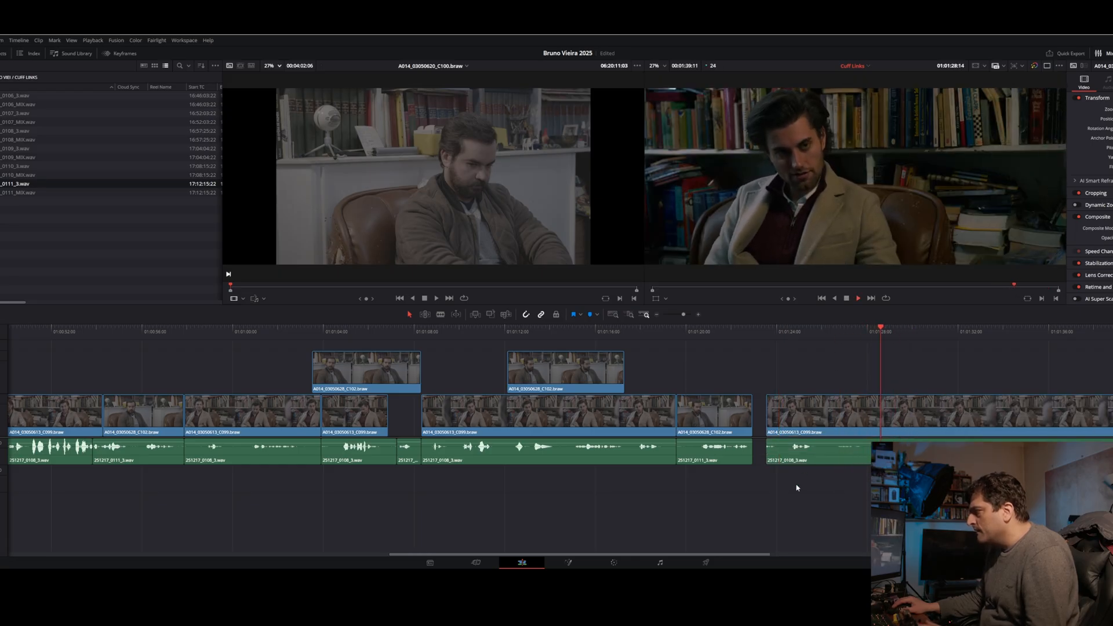
click(776, 418)
drag(771, 414, 887, 415)
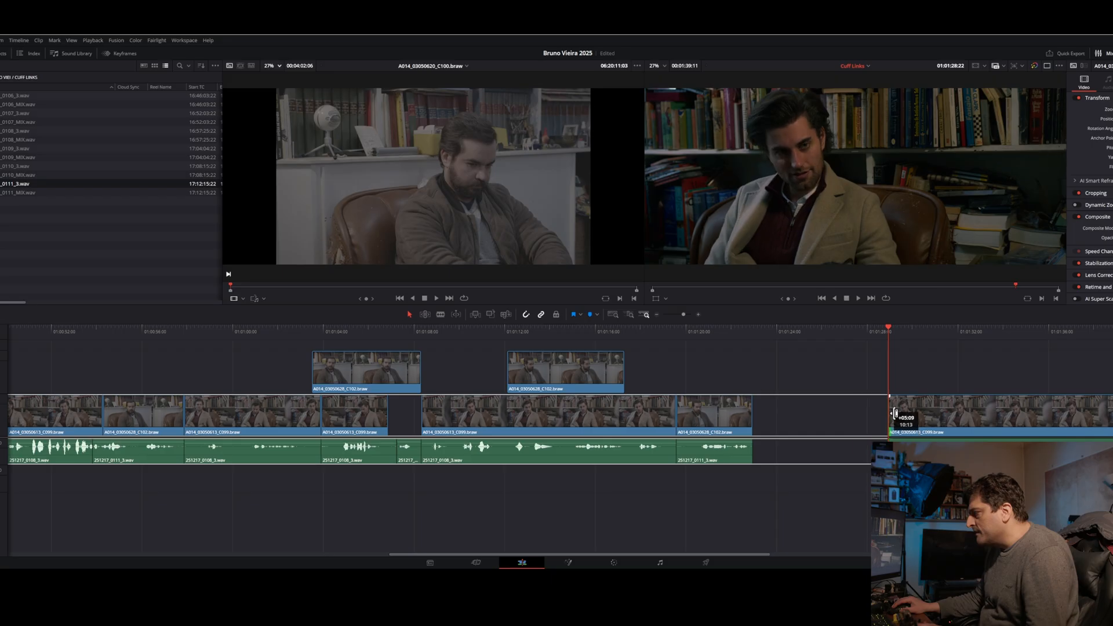
- Trim the end of the last C099 clip to about 01:01:34:21 and move it against the preceding C102 clip
key(space)
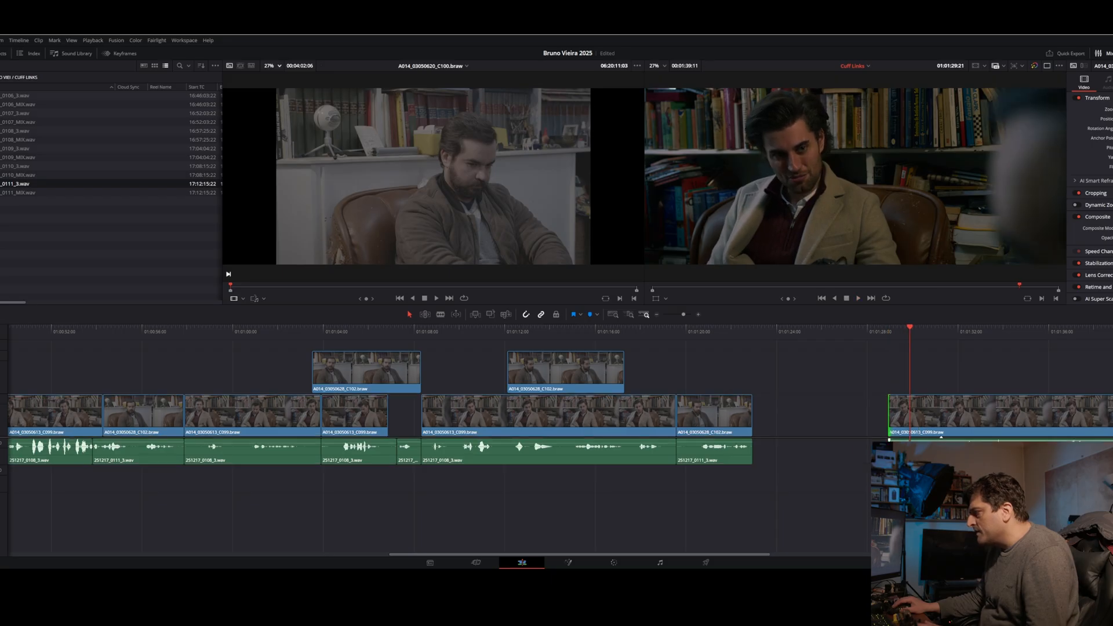
key(space)
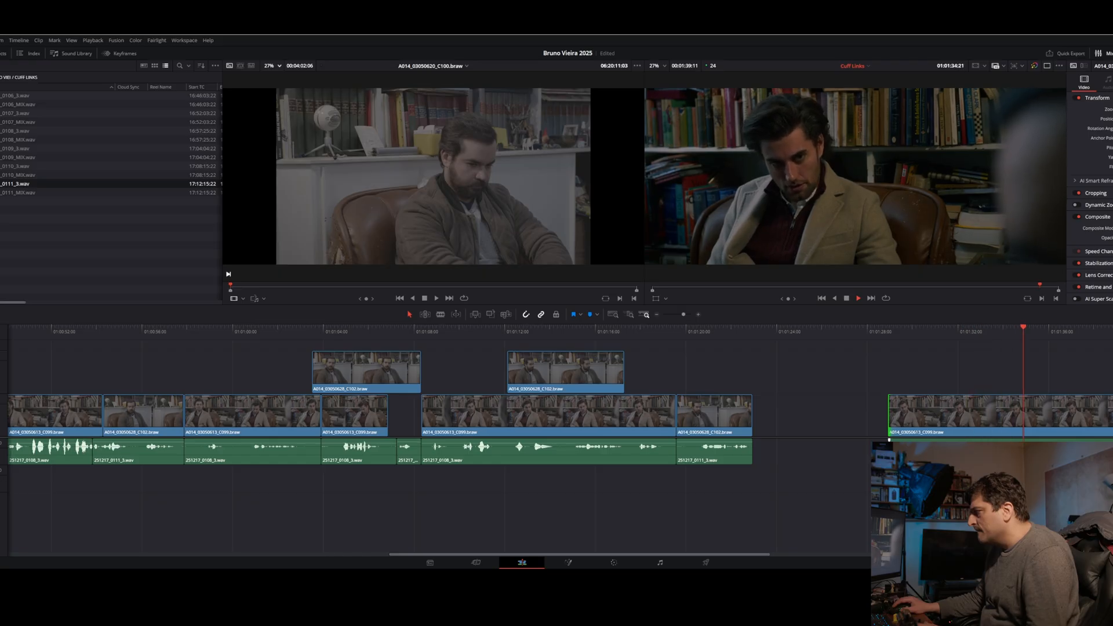
click(1109, 405)
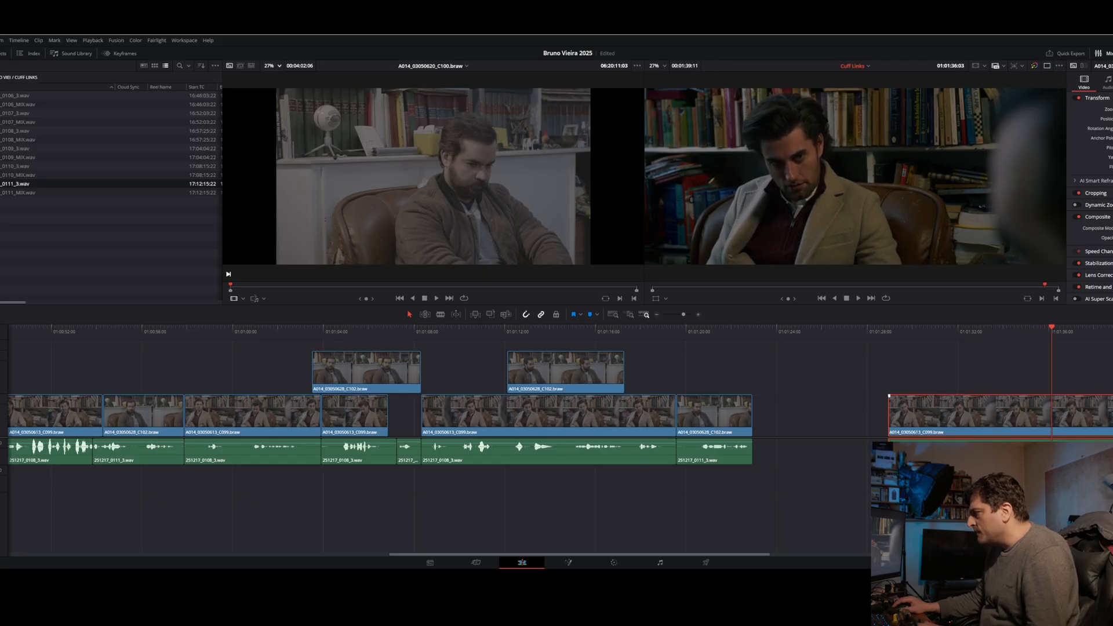
drag(1112, 414, 1021, 418)
drag(940, 420, 804, 422)
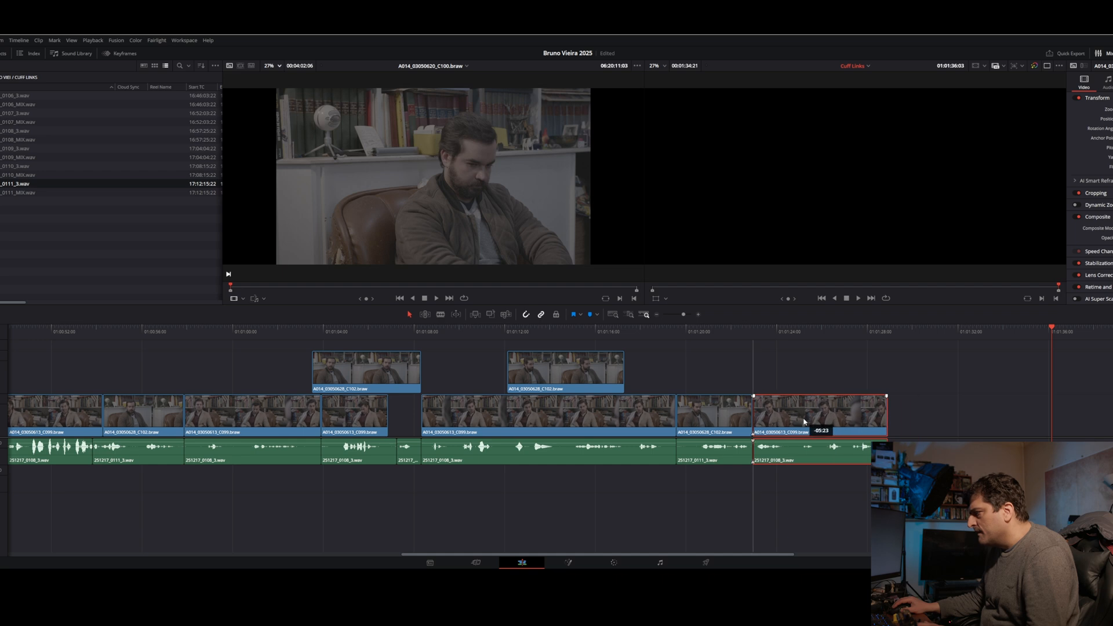
- Restore part of the last C099 clip, rejoin it to the C102 clip with the picture cut slightly after the audio cut, and play it back
click(681, 336)
key(space)
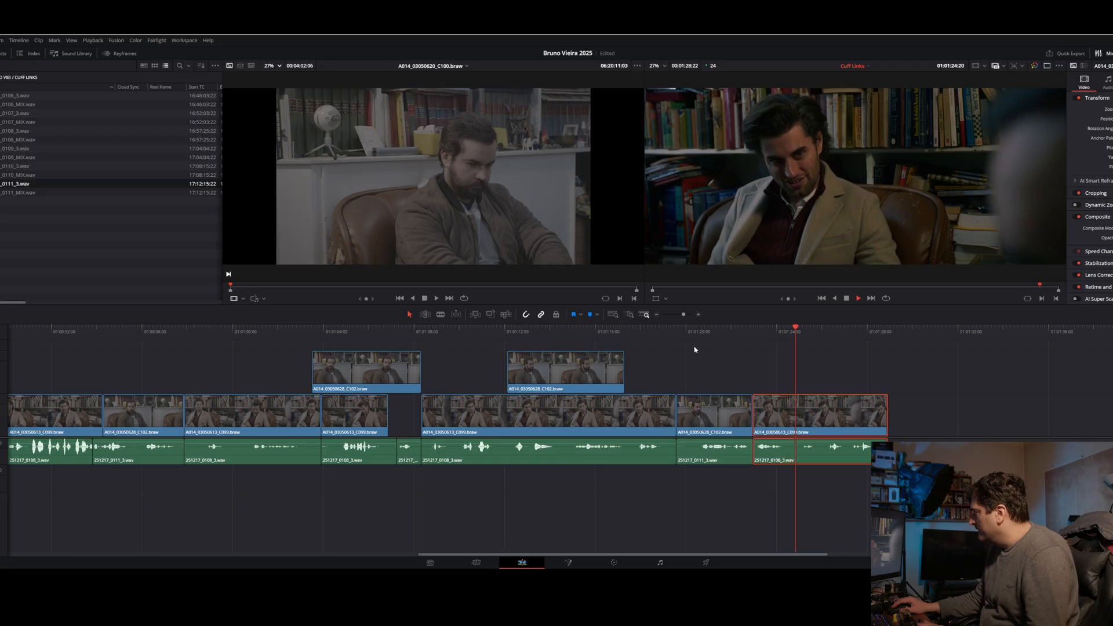
mouse_move(785, 428)
mouse_down()
mouse_move(948, 428)
mouse_move(922, 419)
mouse_move(764, 425)
mouse_move(783, 429)
mouse_up()
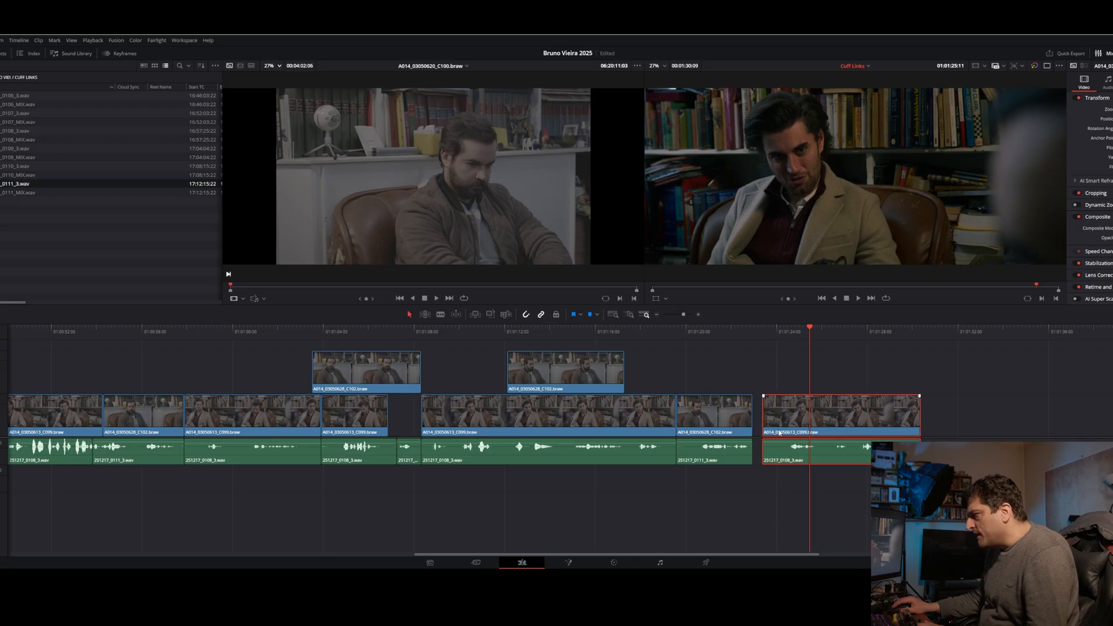
drag(749, 491, 736, 422)
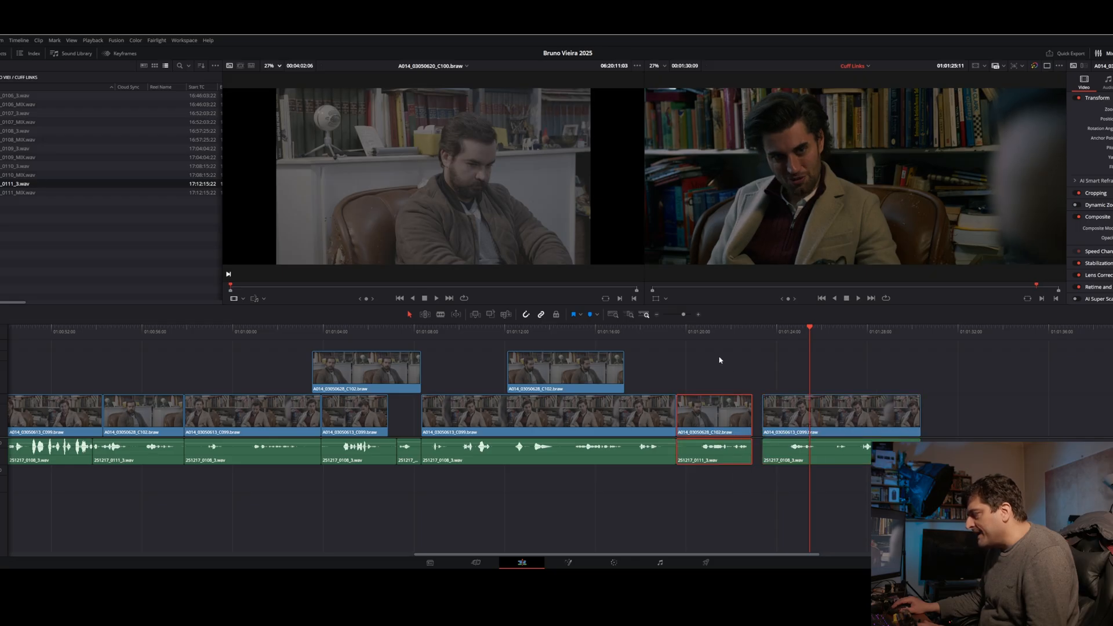
drag(778, 424, 759, 413)
click(672, 330)
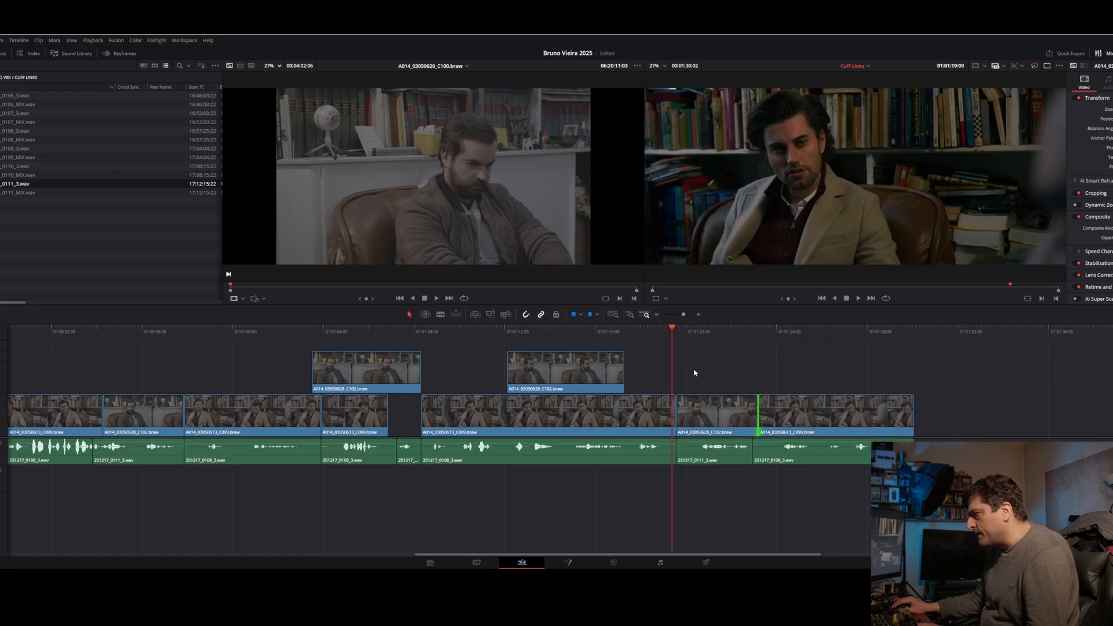
click(717, 337)
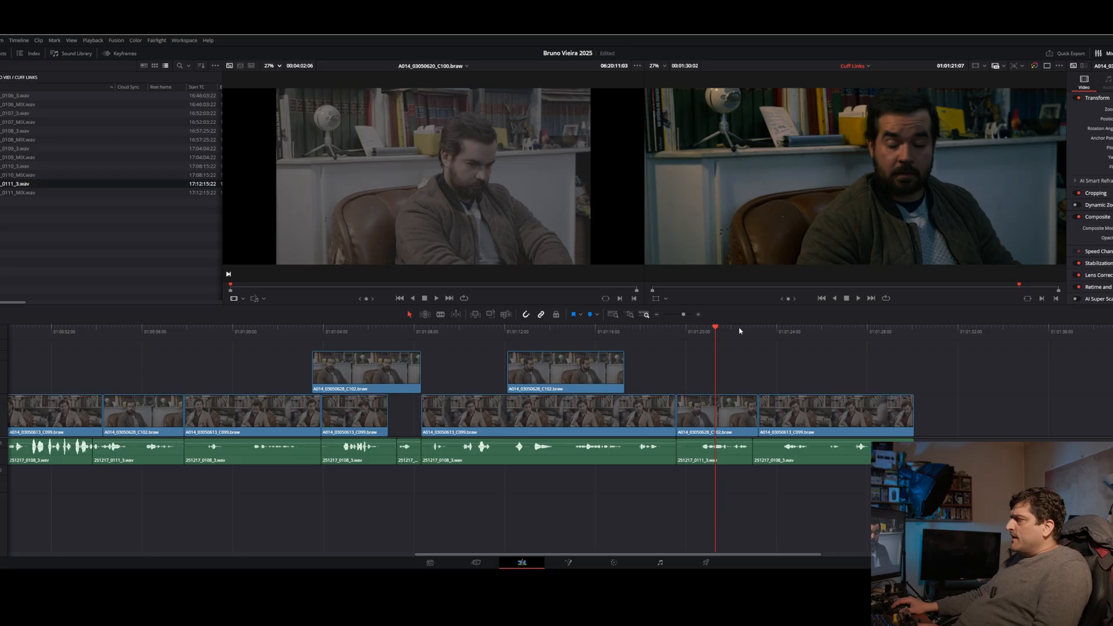
key(space)
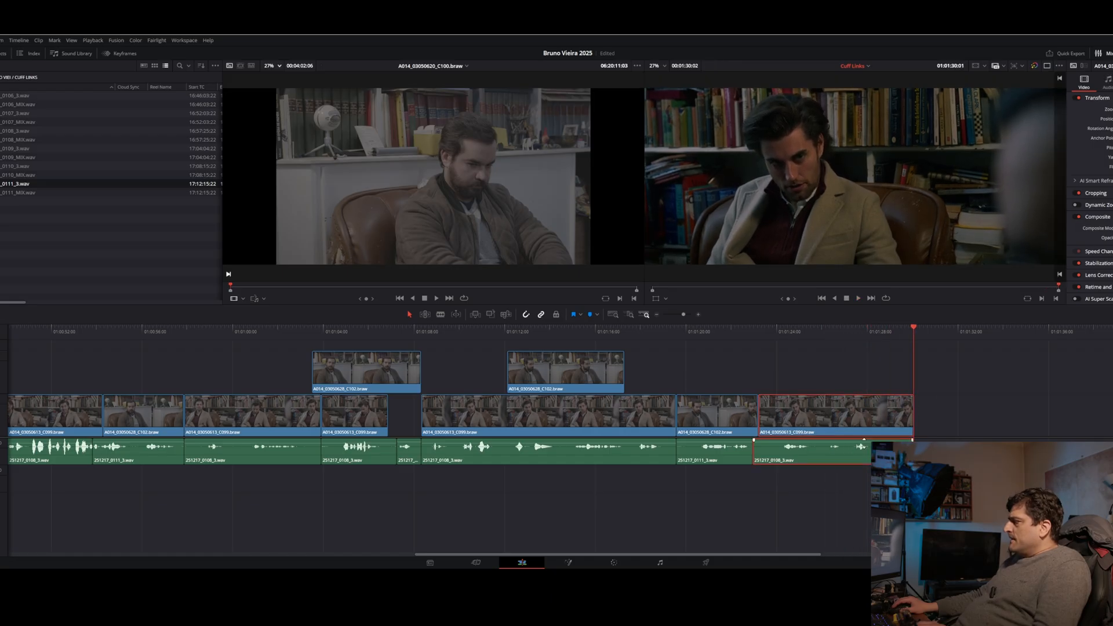
- Place a copy of the last C102 clip with its audio after the final C099 clip and extend it to expose later footage
drag(719, 399, 1112, 417)
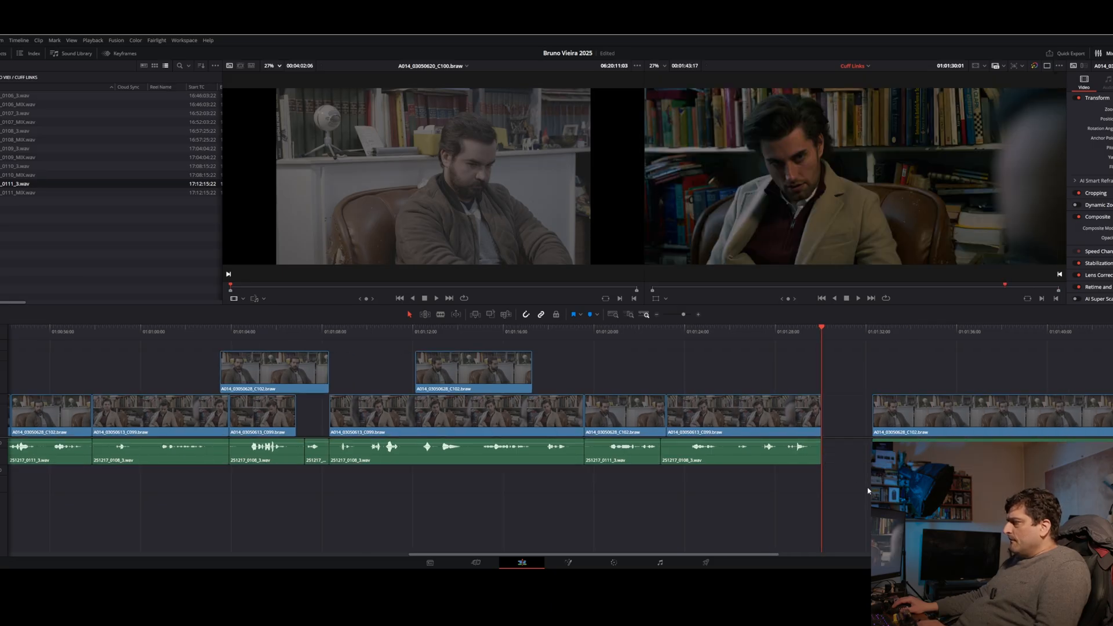
drag(876, 420, 1112, 407)
click(910, 335)
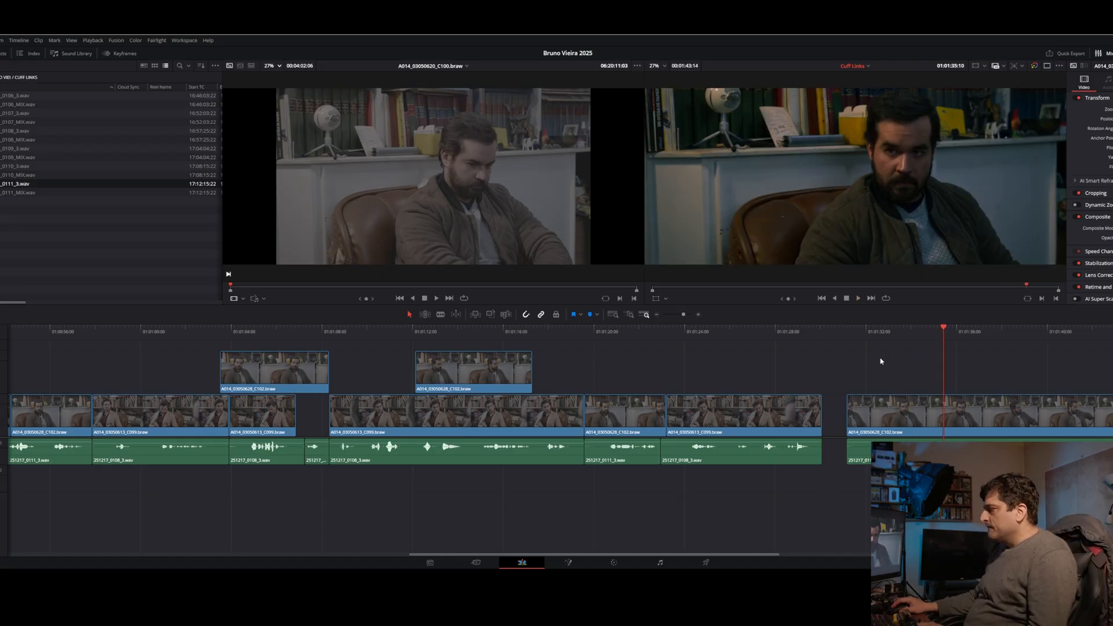
- Trim the copied C102 clip's start to 01:01:31:21 and move the clip against the preceding C099 clip
click(868, 333)
key(space)
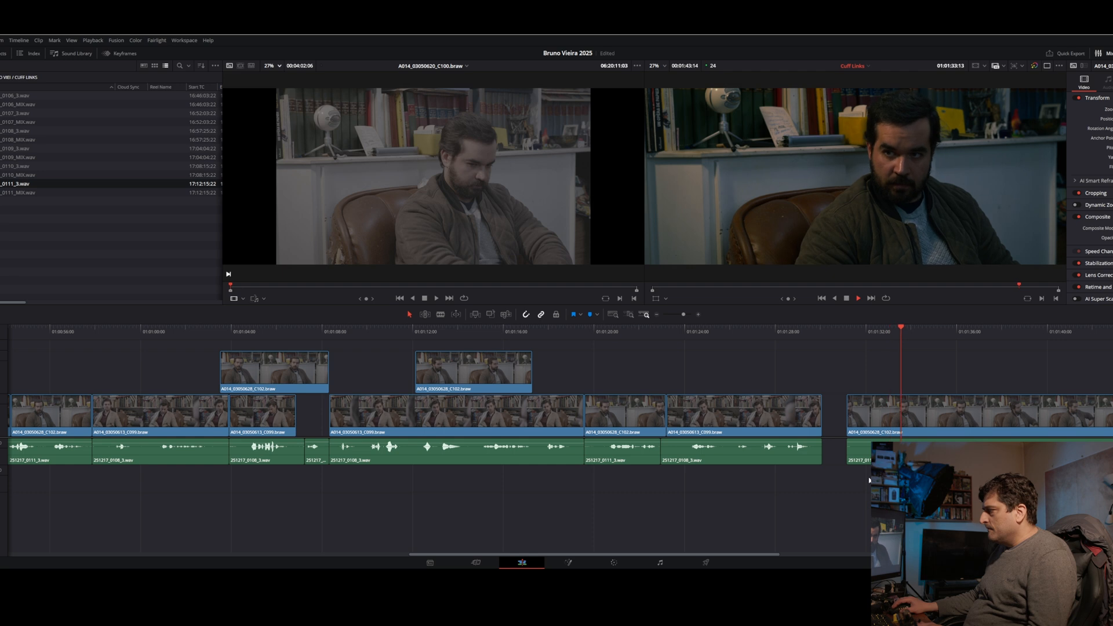
drag(850, 414, 841, 414)
click(840, 336)
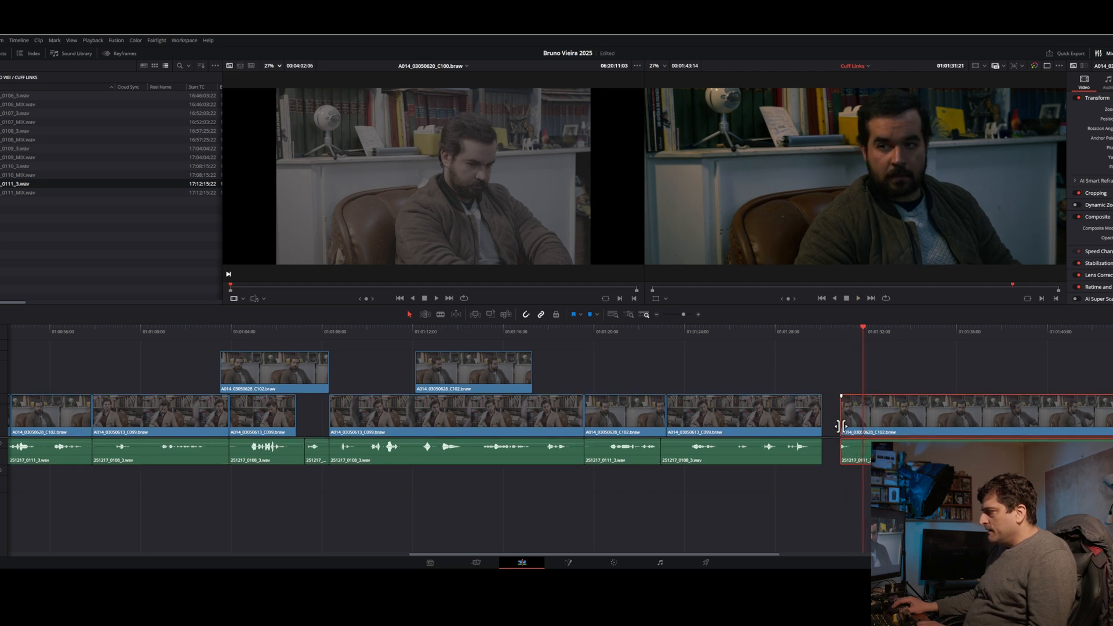
drag(840, 426, 861, 429)
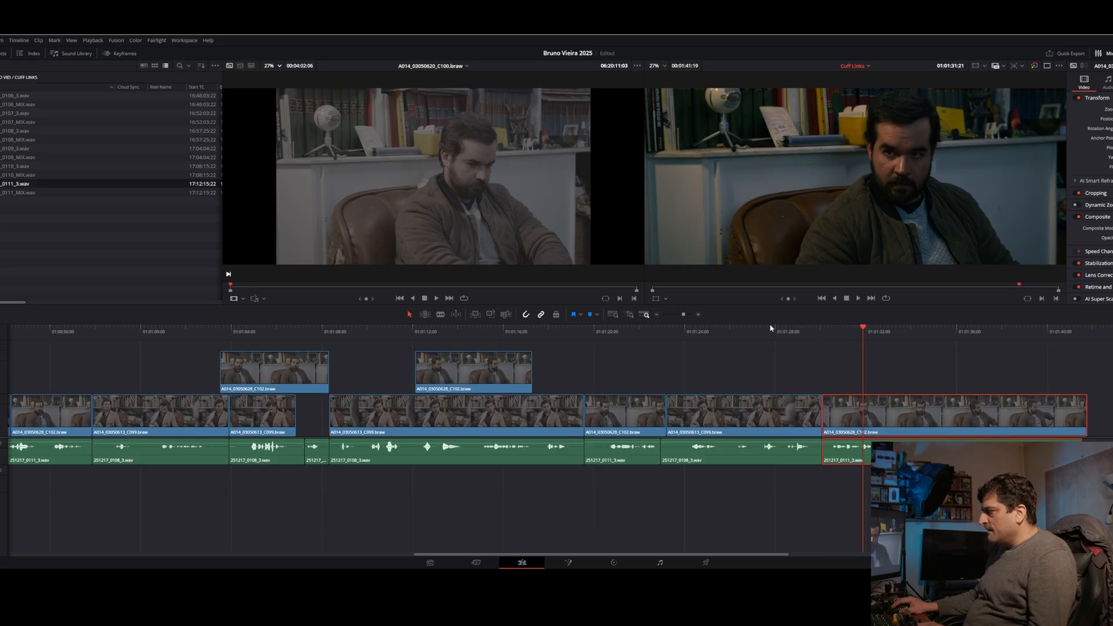
- Play across the new cut and shorten the copied C102 clip's picture to about 01:18
click(770, 328)
key(space)
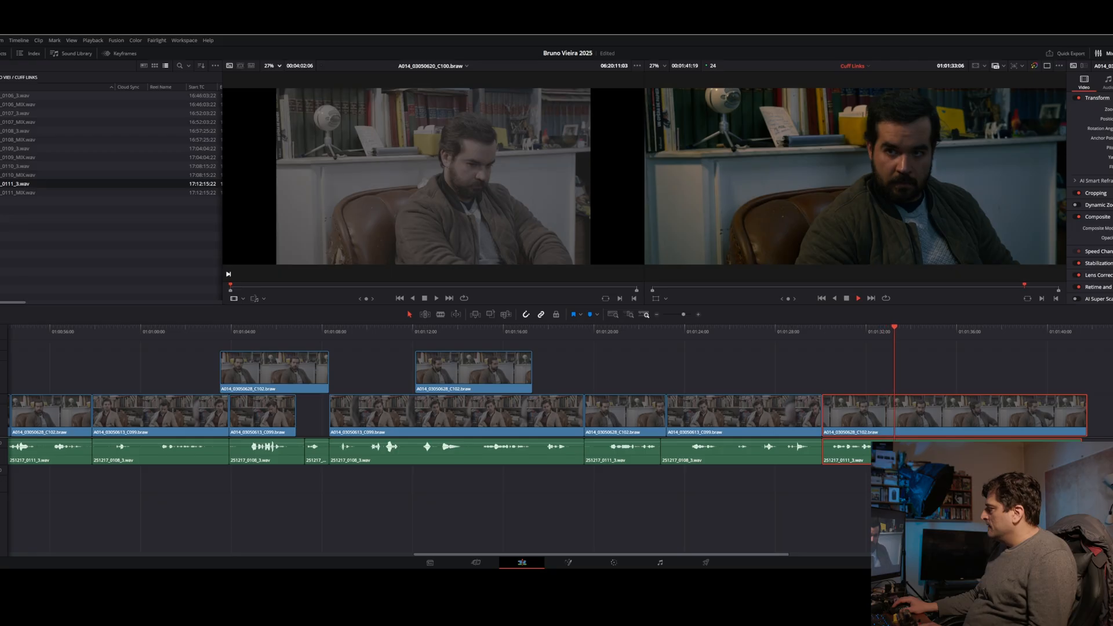
drag(1081, 405, 862, 406)
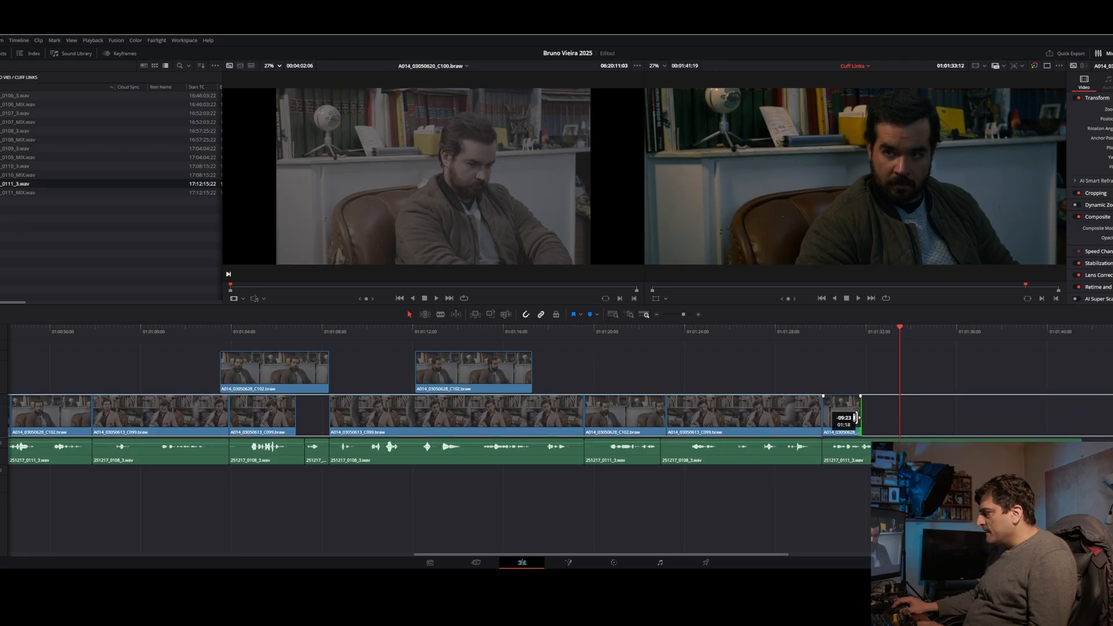
- Trim the end of the copied C102 clip's picture and audio to 01:01:31:18, leaving the picture 01:16 long
click(836, 329)
key(space)
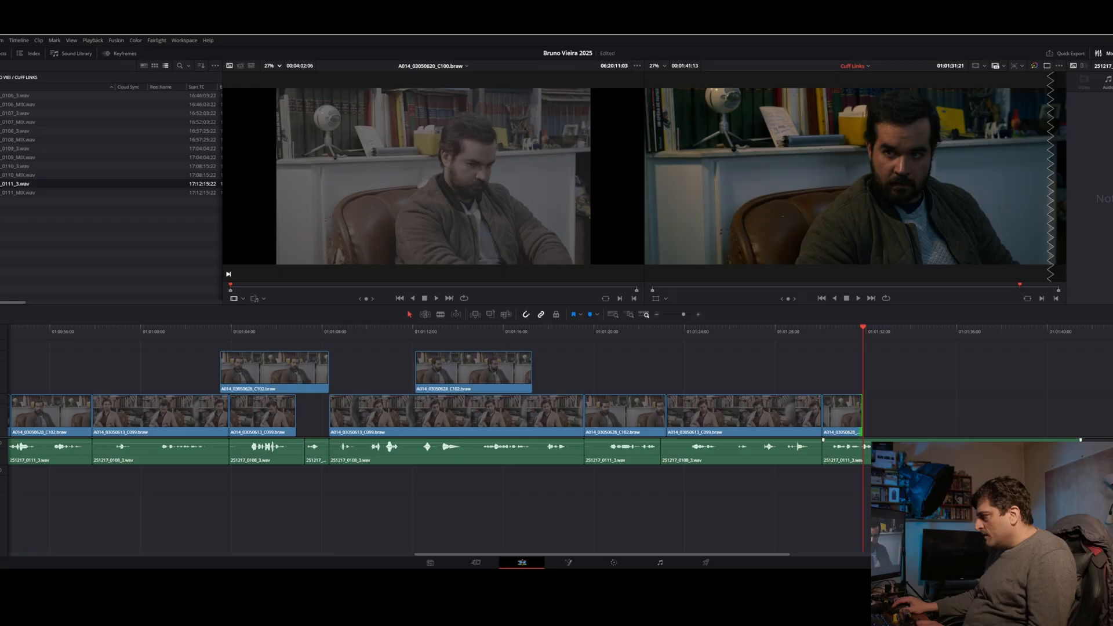
key(Left)
key(Left)
key(Left)
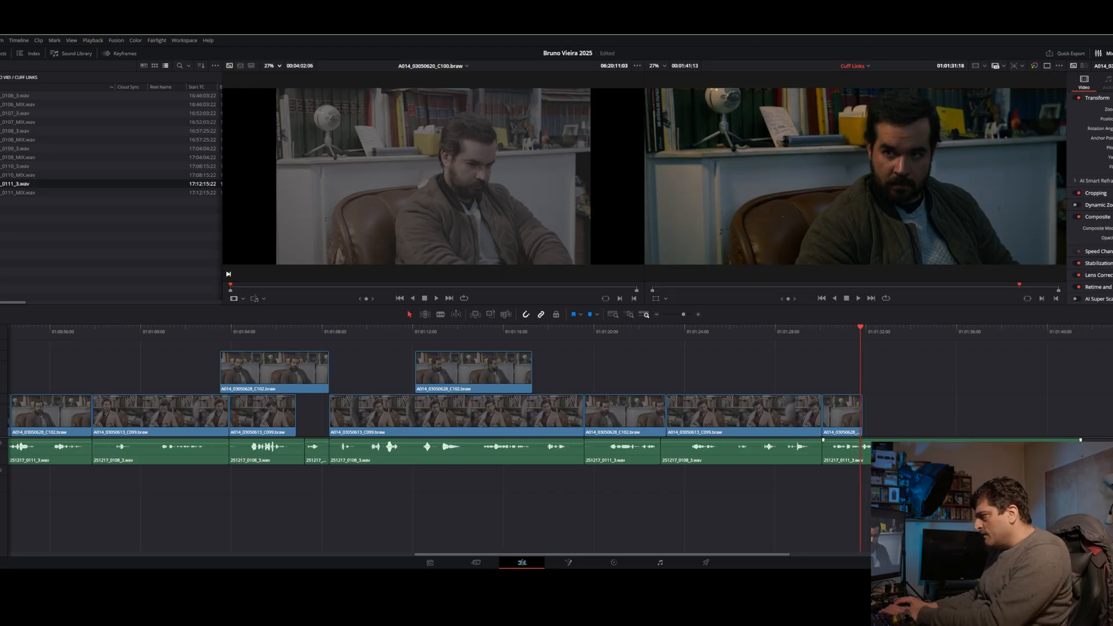
drag(1081, 452, 857, 467)
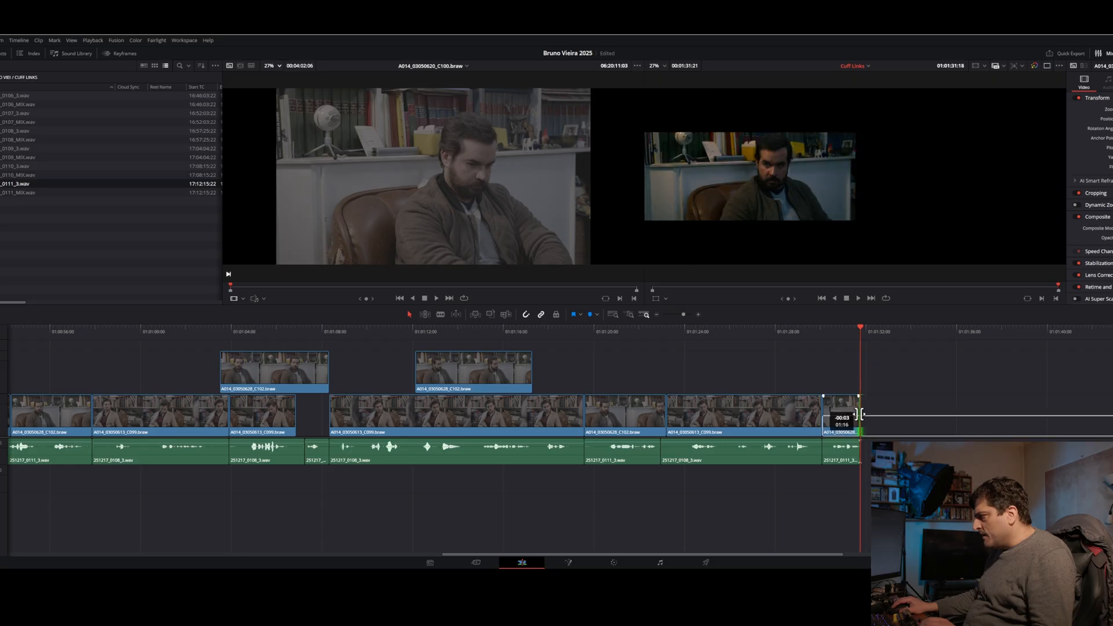
- Place a copy of the last C099 clip with its audio after the short C102 clip and extend its end to expose the remaining footage
click(737, 407)
drag(737, 407, 940, 416)
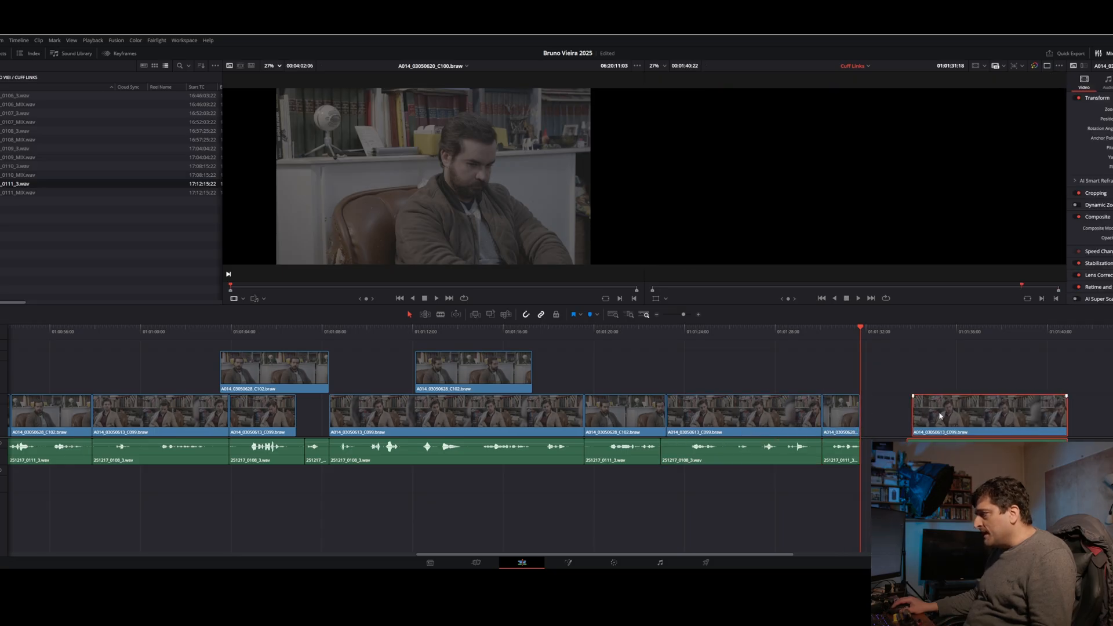
drag(1064, 411, 873, 413)
scroll(645, 375, left, 10)
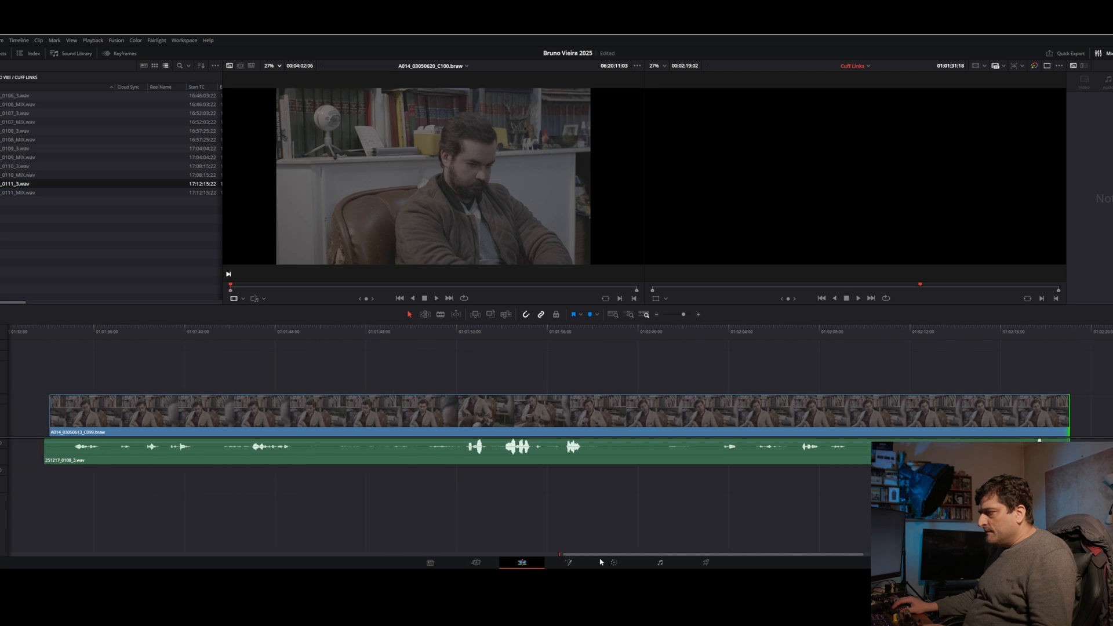
- Trim the start of the copied C099 clip to about 01:01:42:23 and move it against the short C102 clip
key(space)
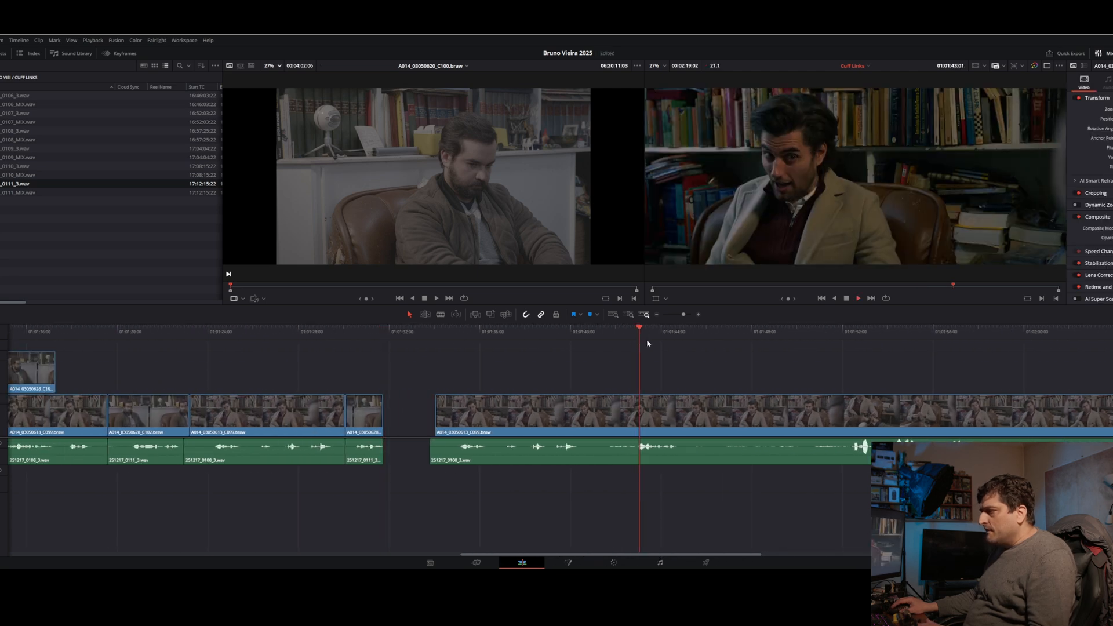
drag(649, 333, 615, 336)
key(space)
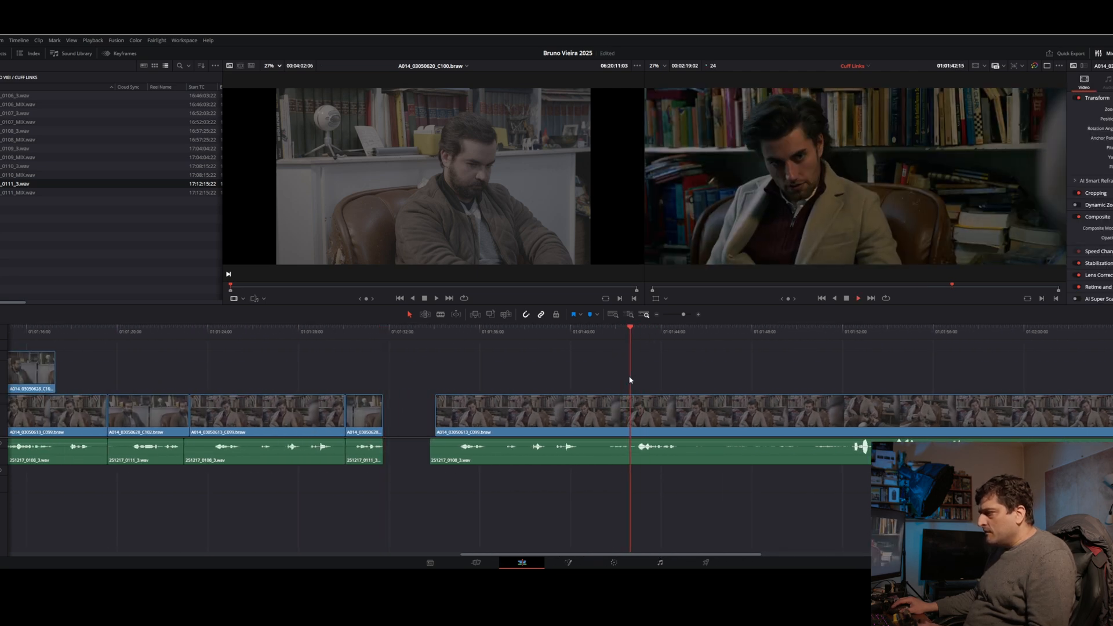
key(space)
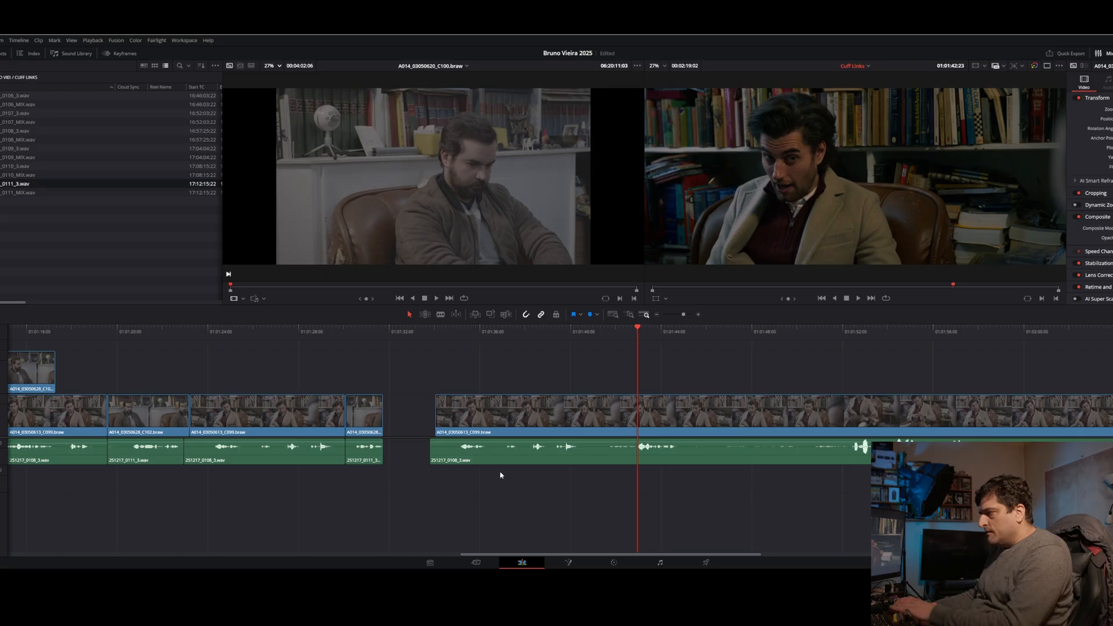
drag(432, 451, 424, 429)
click(447, 417)
- Play through the new C099 clip, split it at about 01:01:33:13 and delete the remainder with its audio
click(360, 331)
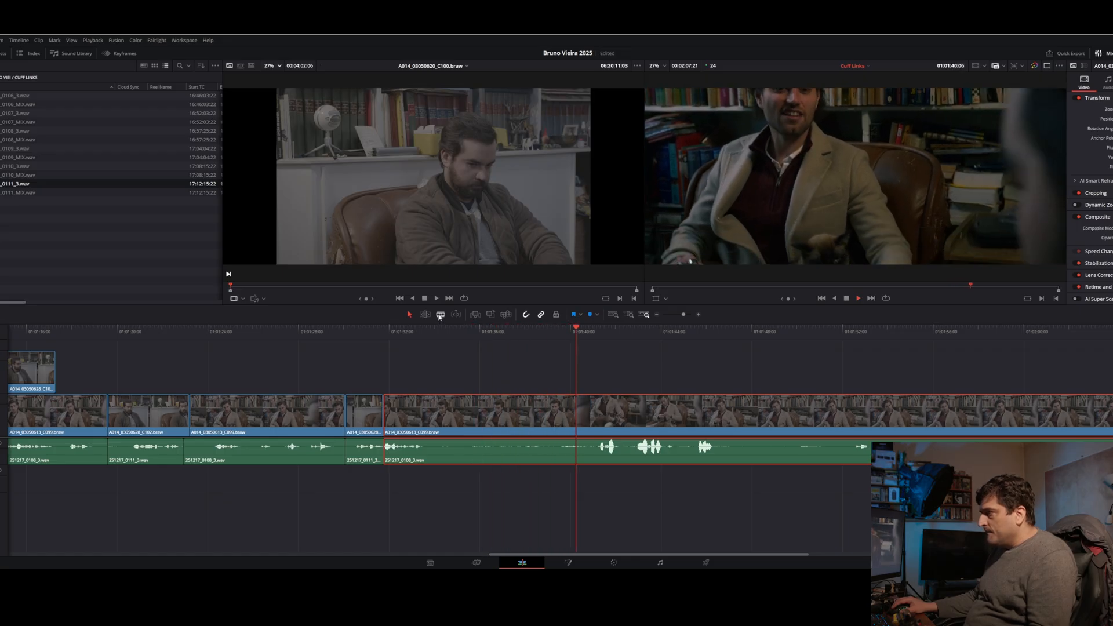
click(440, 315)
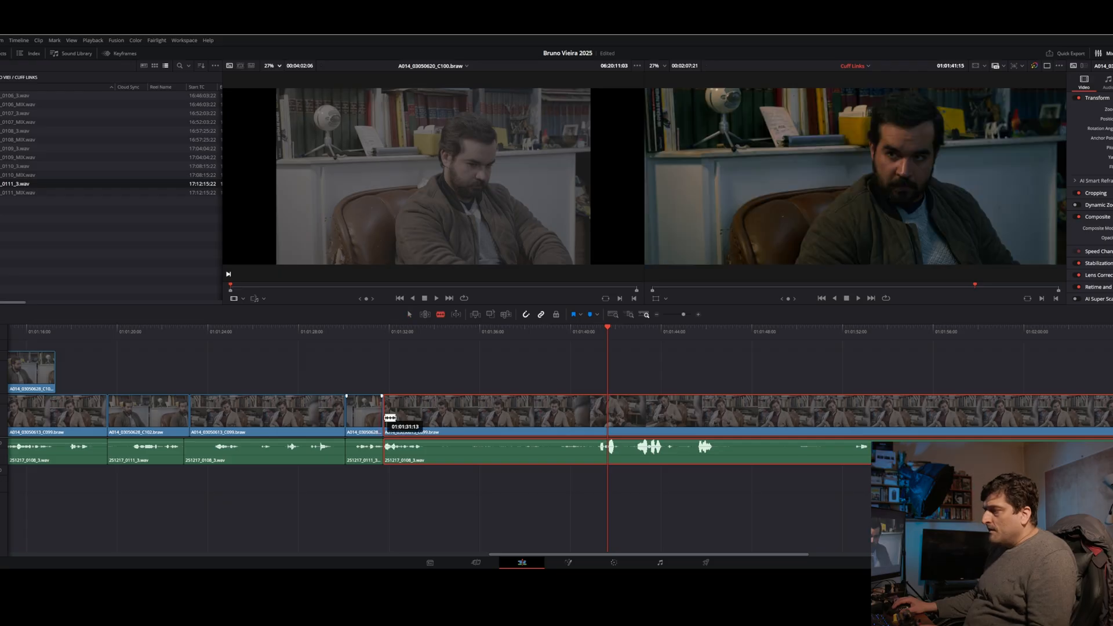
click(426, 418)
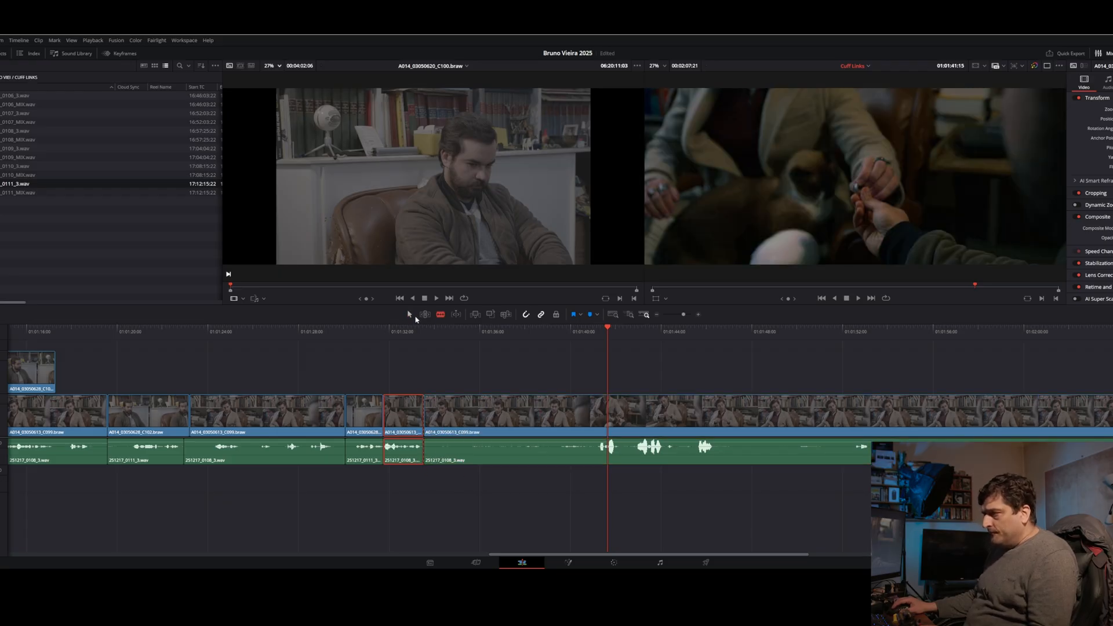
click(517, 427)
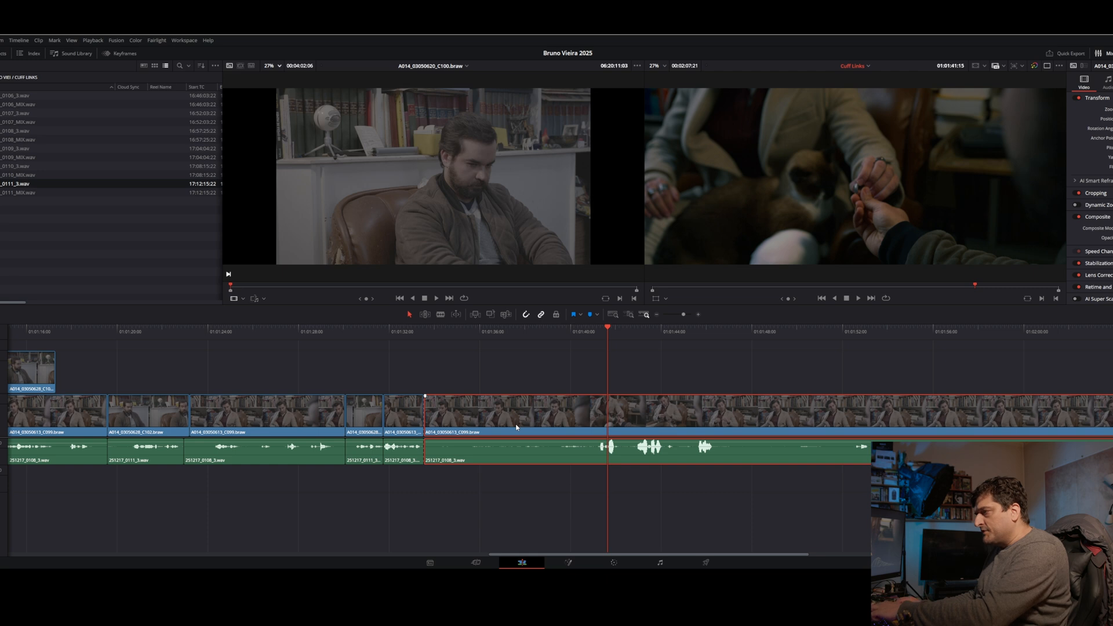
key(Delete)
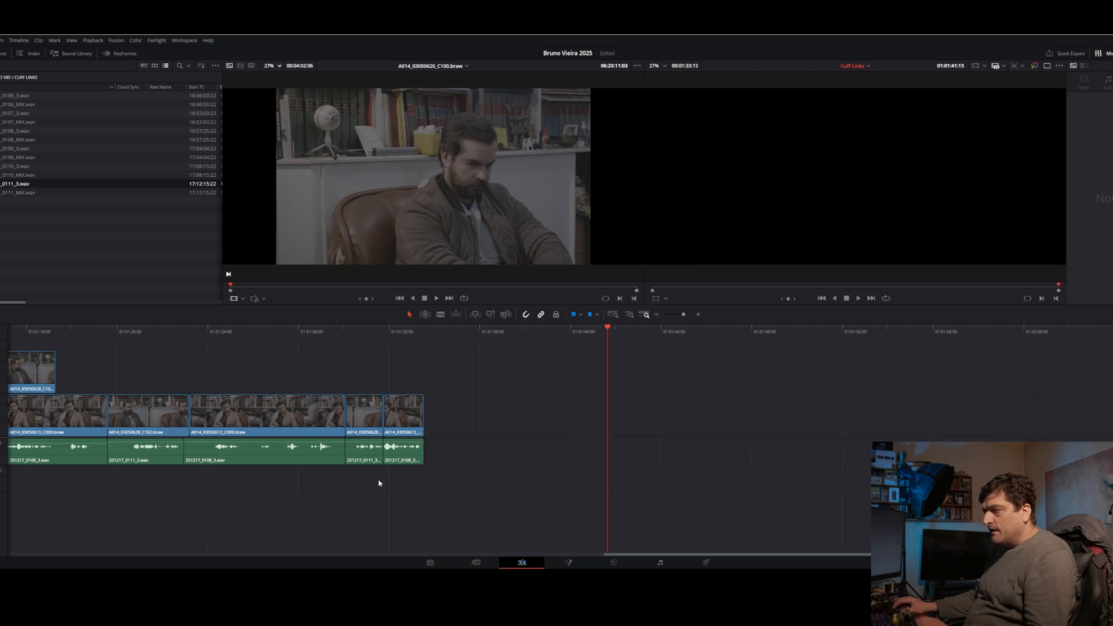
- Play the short C102 clip and roll its picture cut to the final C099 clip about 8 frames later, leaving the audio cut in place
click(364, 416)
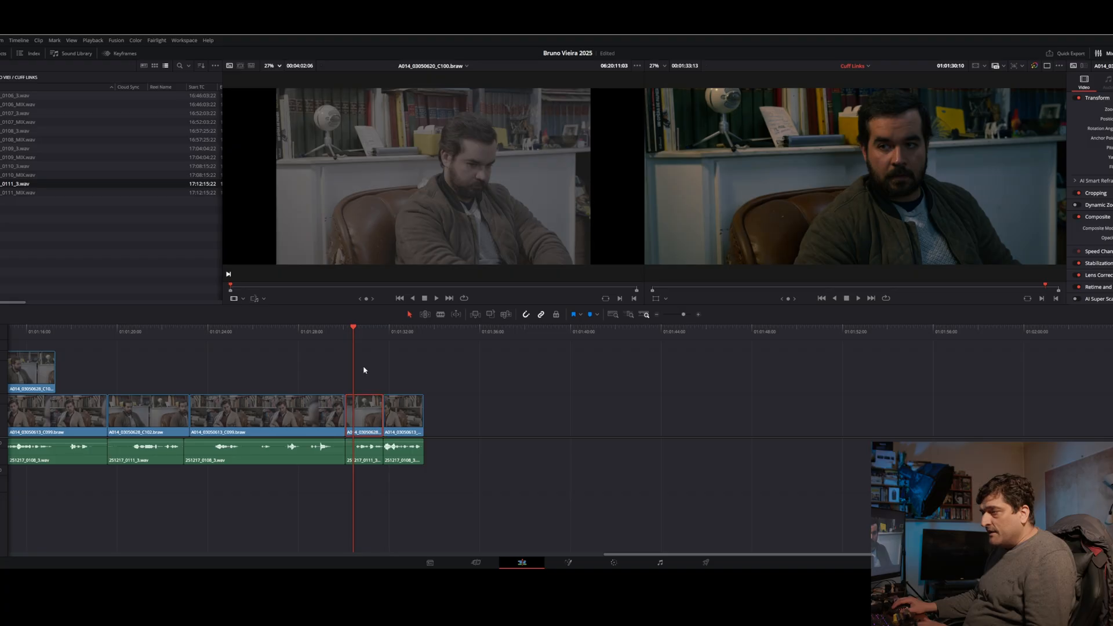
key(space)
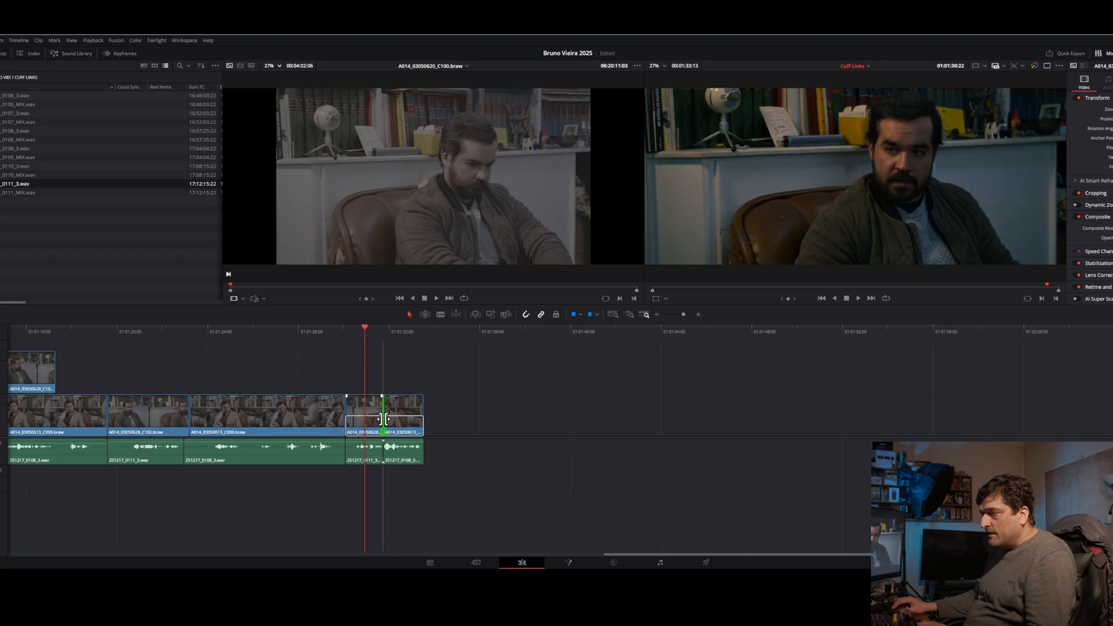
drag(384, 419, 391, 419)
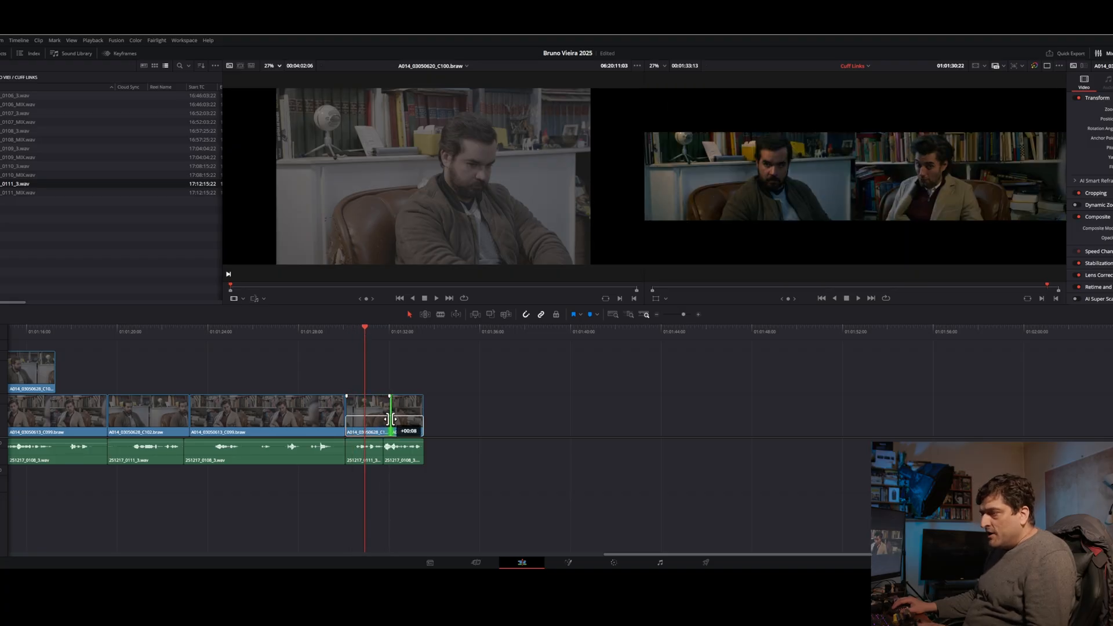
- Finish the 8-frame picture roll into the final C099 clip, and extend that clip with its audio to end at about 01:01:34:15
drag(392, 419, 391, 418)
key(space)
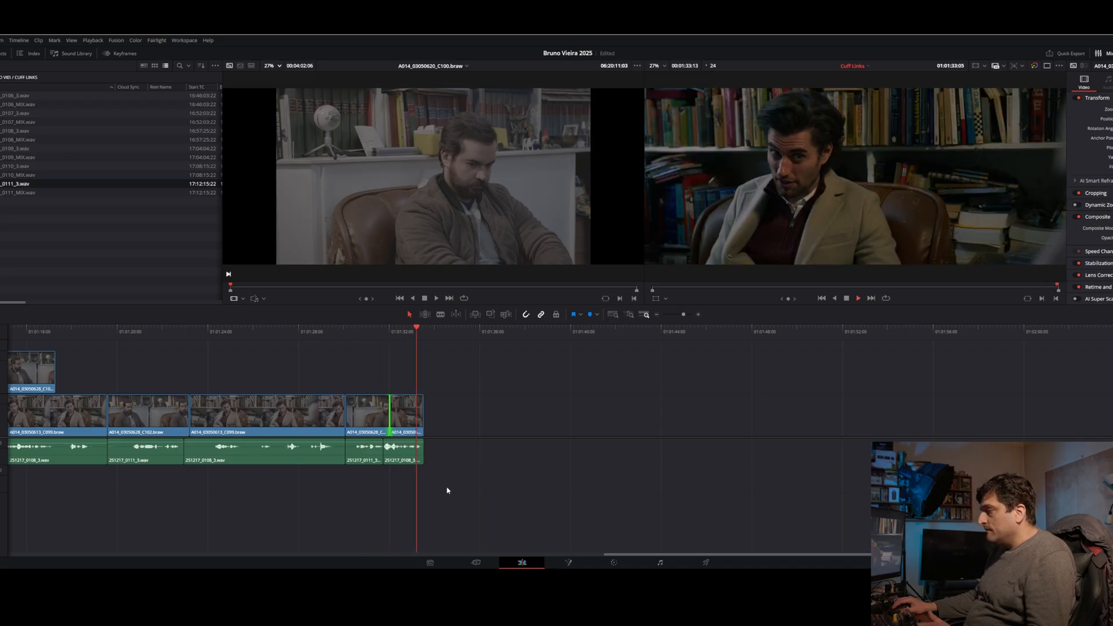
click(414, 423)
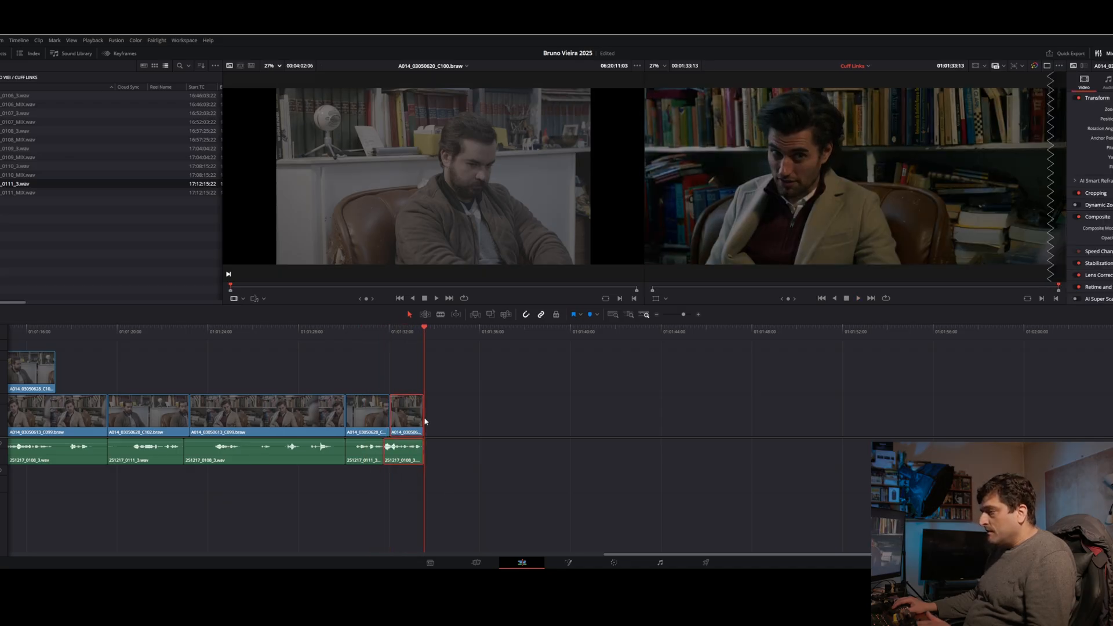
drag(425, 419, 466, 418)
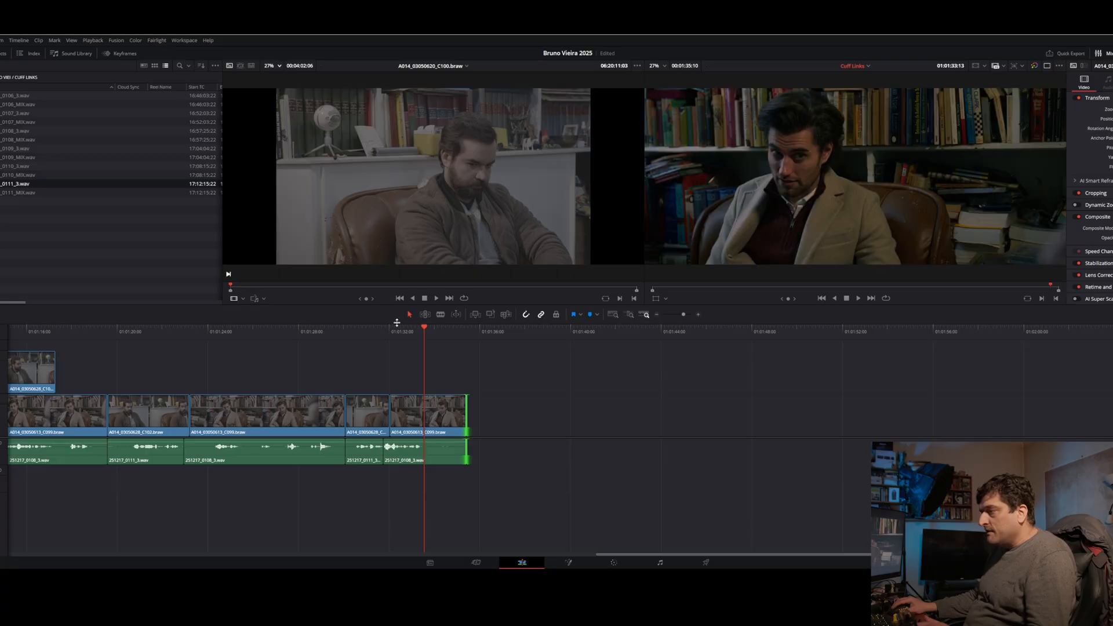
click(380, 336)
key(space)
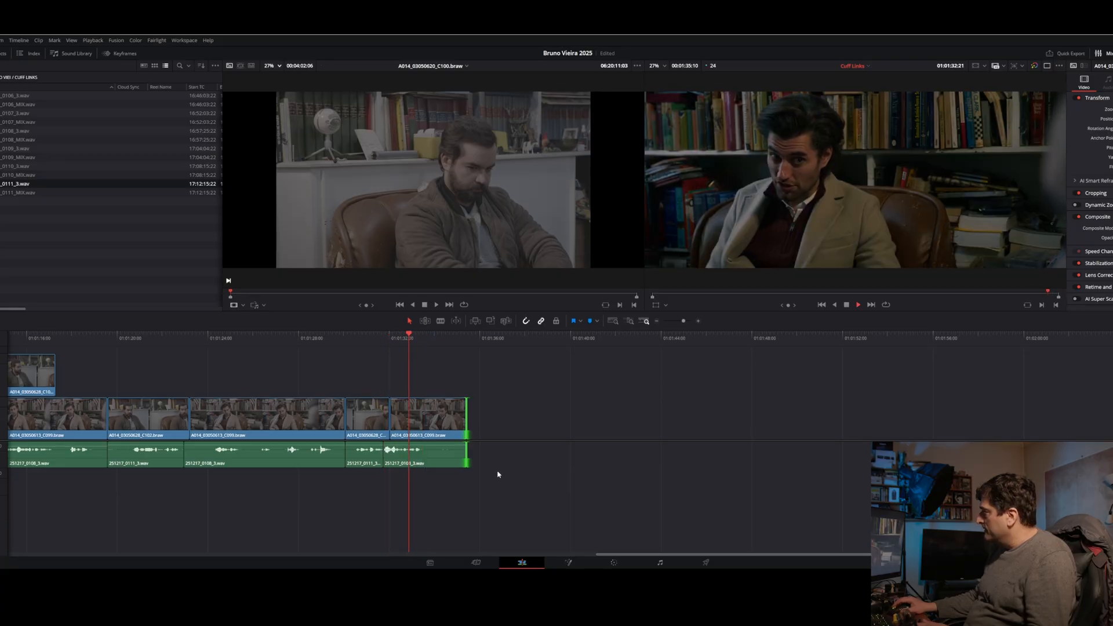
key(space)
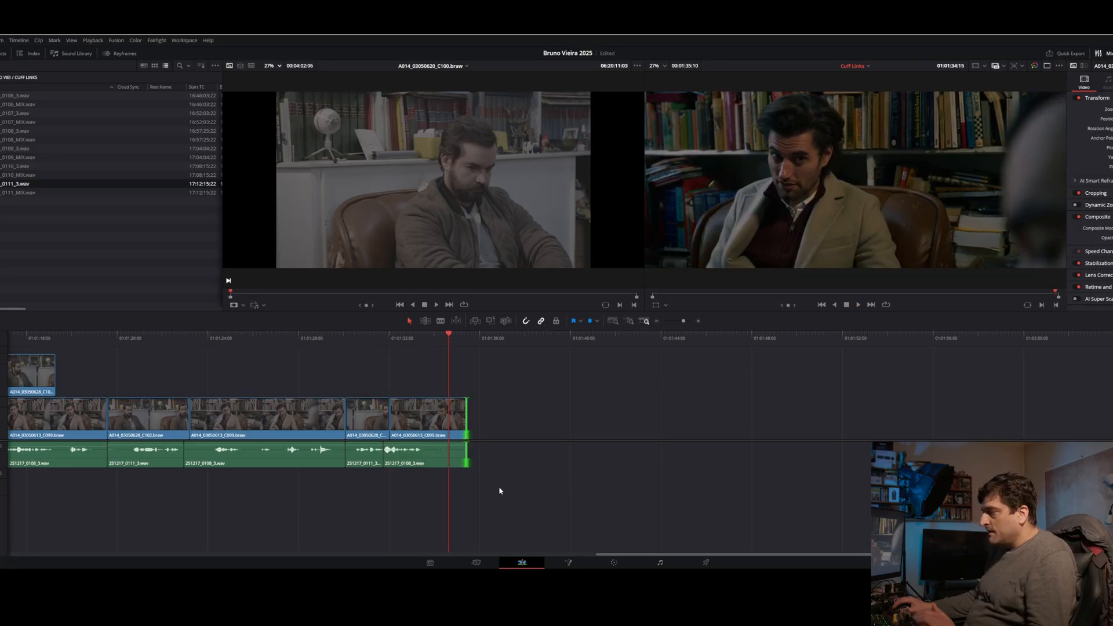
drag(466, 419, 448, 421)
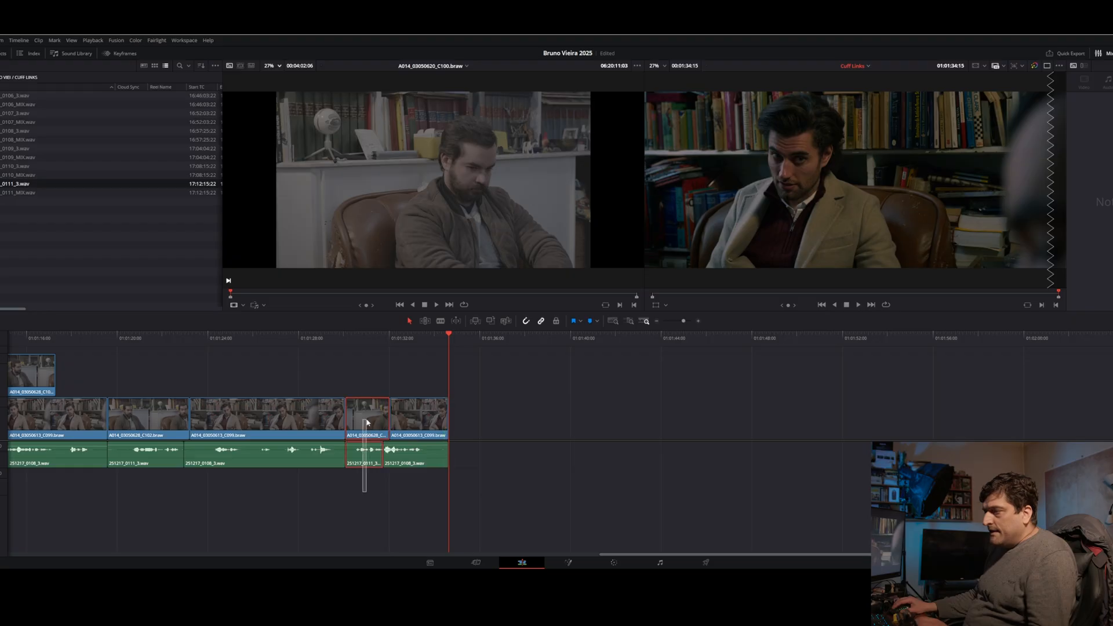
- Place a copy of the short C102 clip with its audio after the last C099 clip and trim its start to about 01:01:43:07
drag(366, 423, 908, 397)
drag(636, 345, 672, 355)
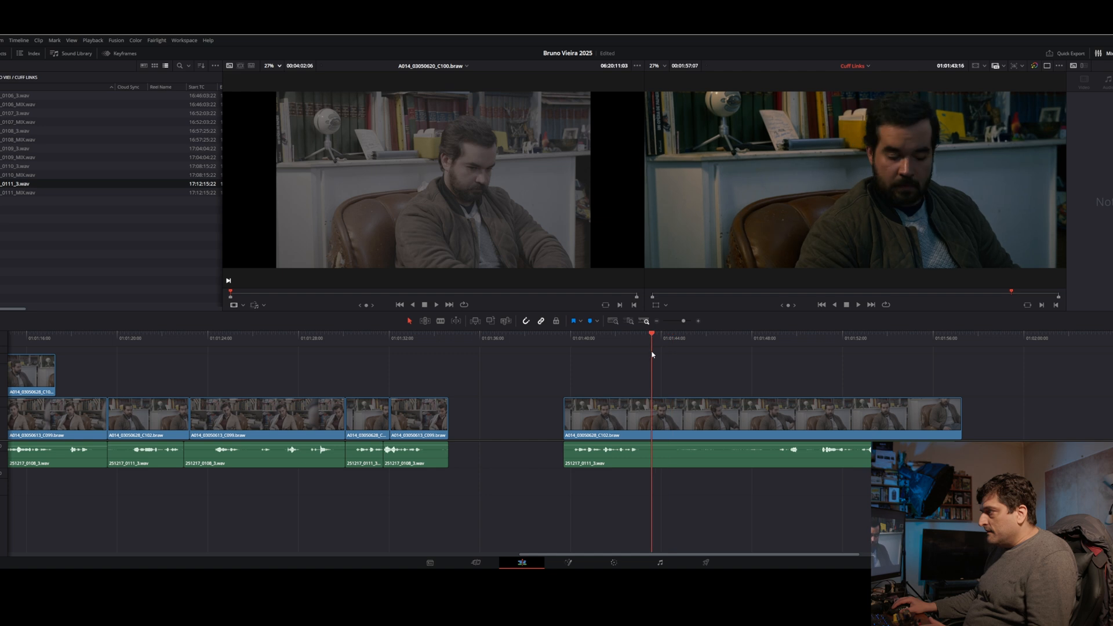
click(579, 432)
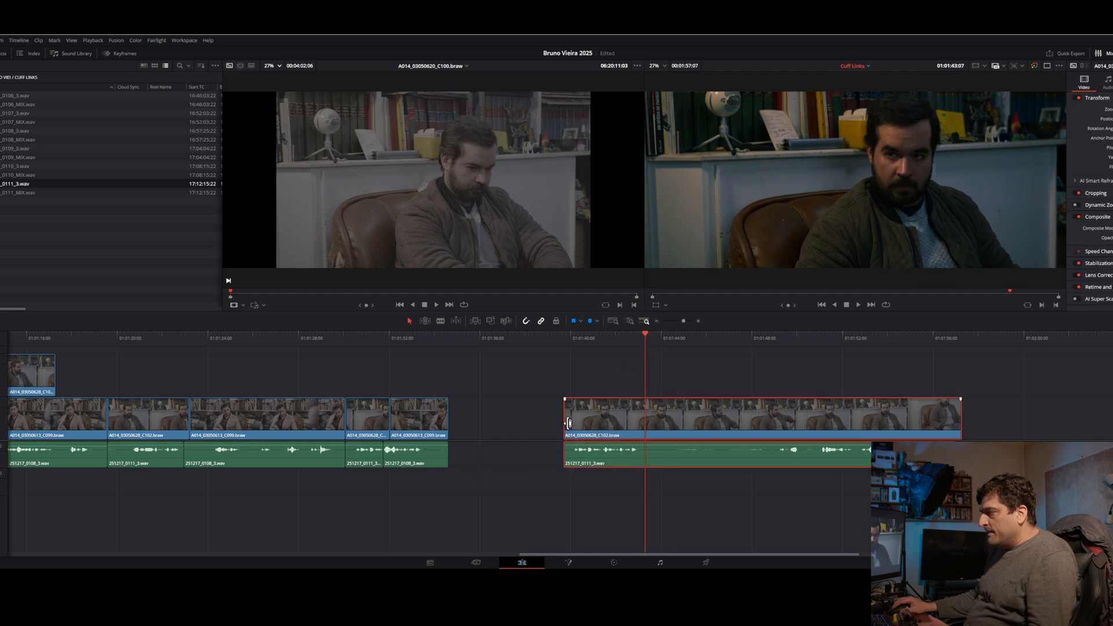
drag(568, 423, 650, 418)
- Play through the copied C102 clip, trim its picture and audio end just after the hand-over, and move it against the last C099 clip
key(space)
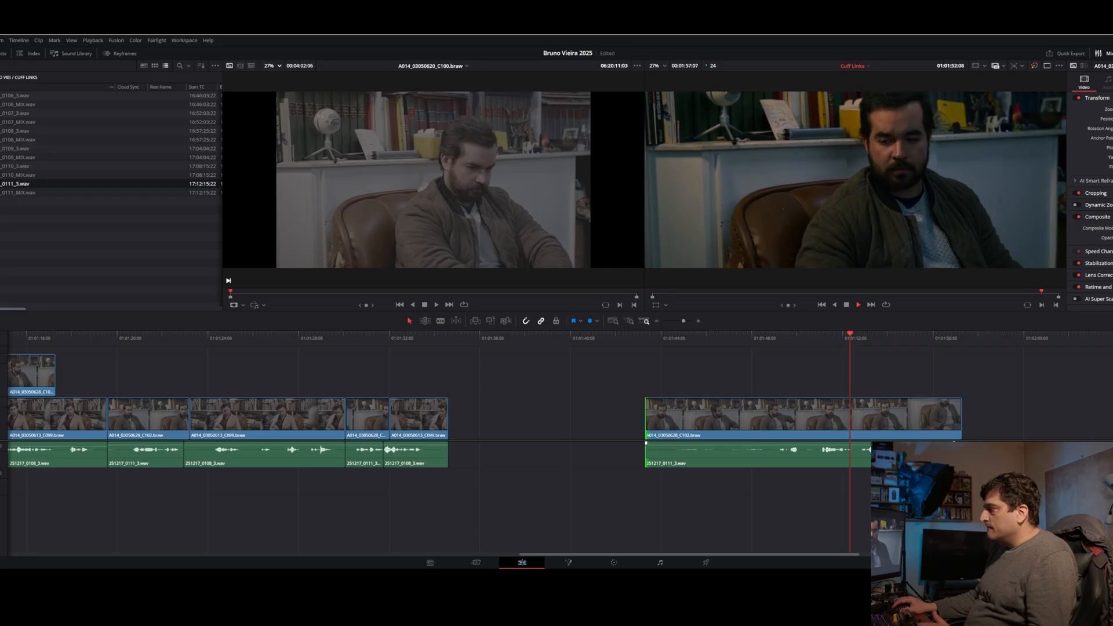
key(space)
click(913, 455)
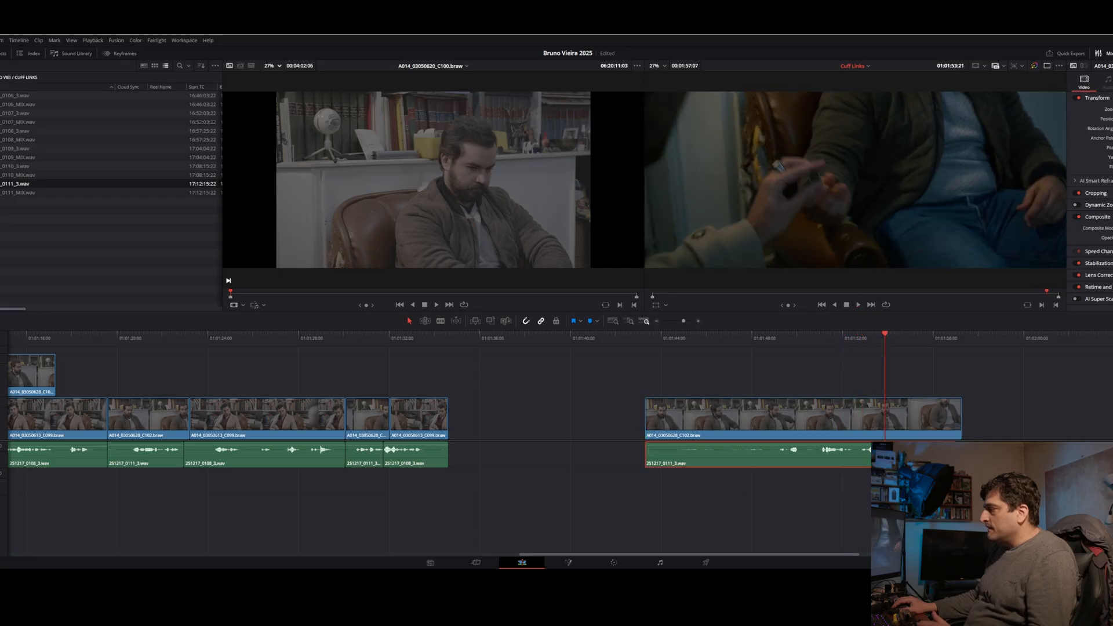
key(space)
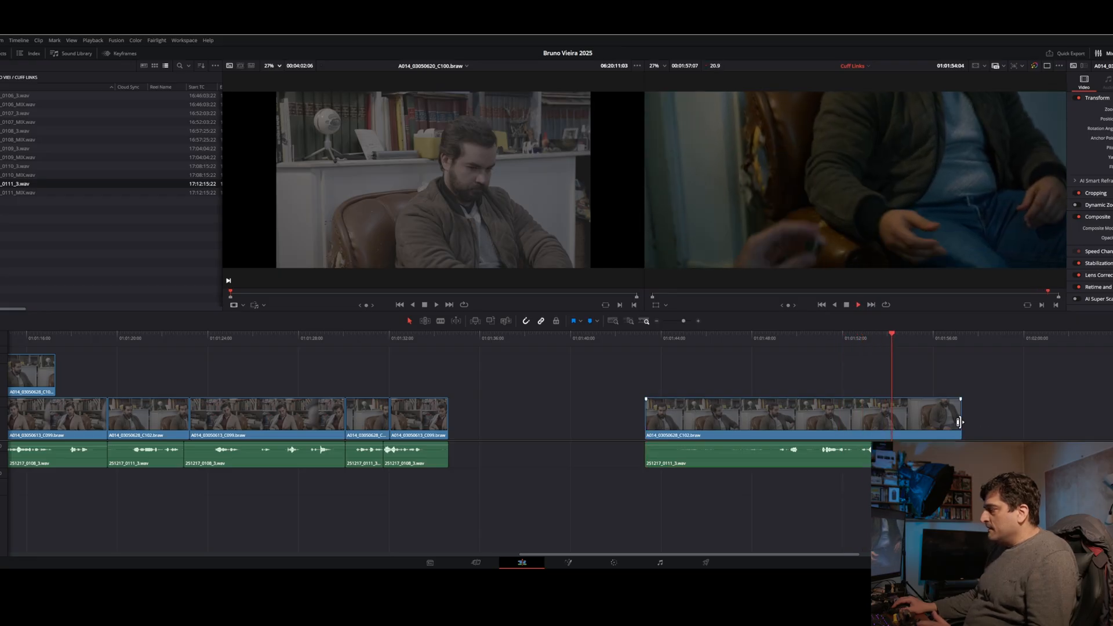
drag(959, 422, 955, 422)
drag(972, 456, 908, 419)
drag(792, 420, 594, 421)
- Place a copy of the last C099 clip with its audio beyond the new C102 clip and find its next starting point at about 01:01:59:11
drag(420, 471, 1101, 420)
click(1013, 340)
key(space)
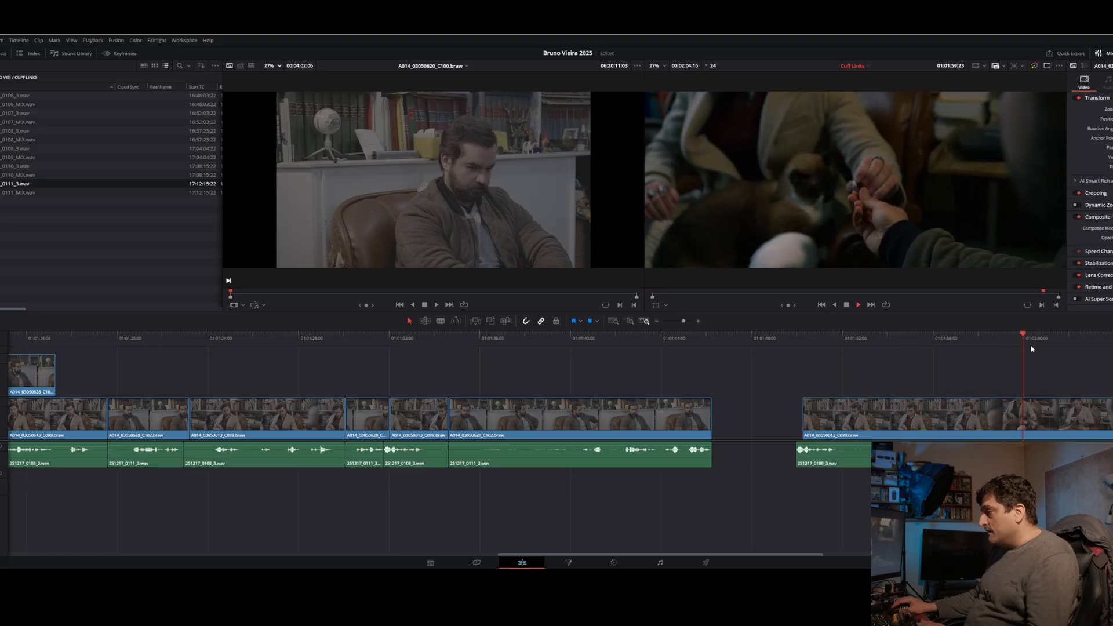
drag(1030, 345, 1012, 345)
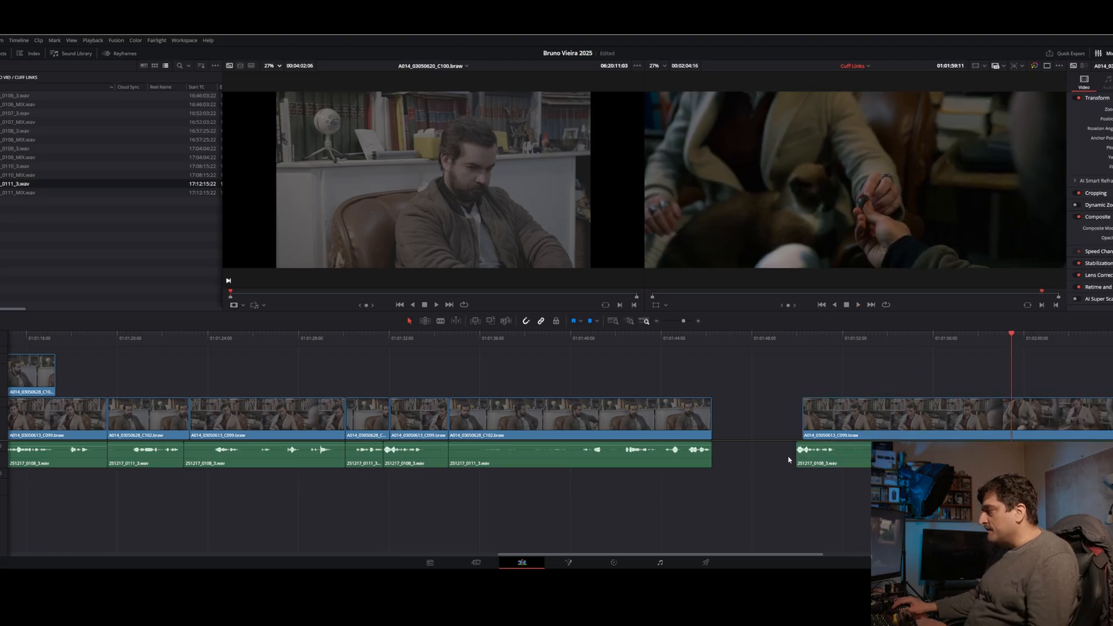
- Trim the copied C099 audio to start at about 01:01:59:11 with its picture starting later, and move both close to the C102 clip
drag(799, 459, 1012, 458)
drag(805, 416, 1086, 416)
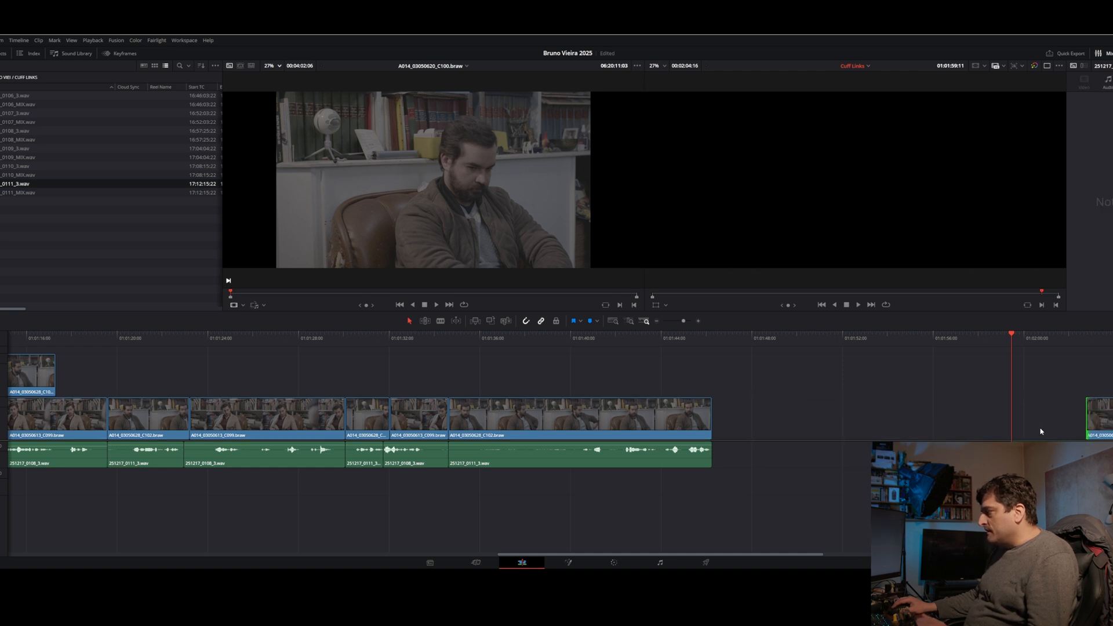
drag(1023, 398, 1104, 452)
drag(964, 457, 685, 458)
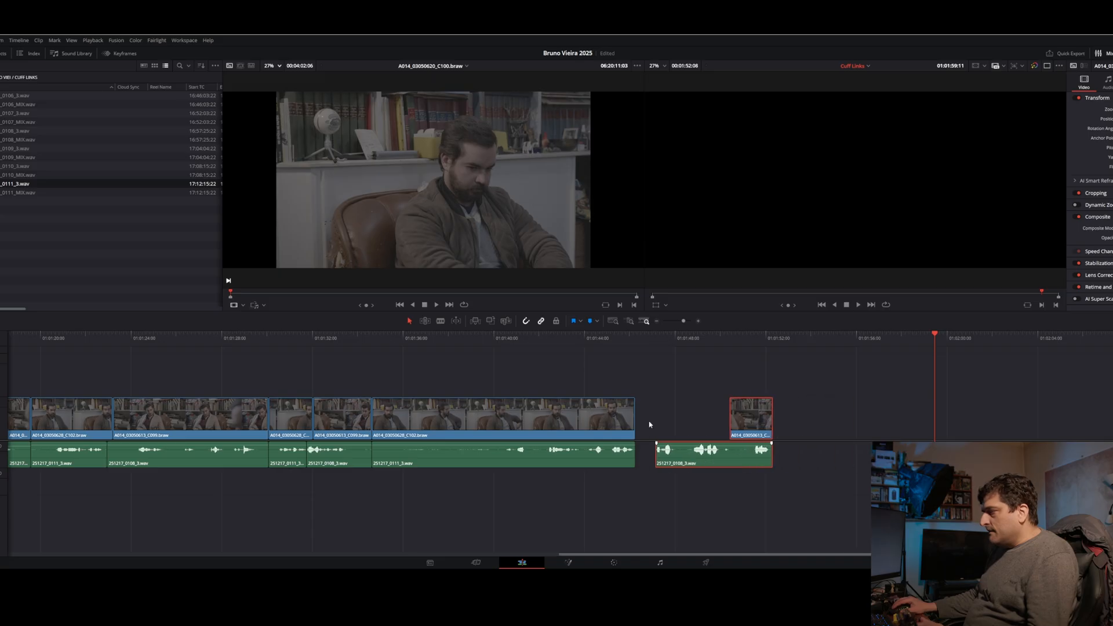
- Play the end of the C102 clip, find about 01:01:44:04 and move the C099 clip with its audio so the sound starts there
key(space)
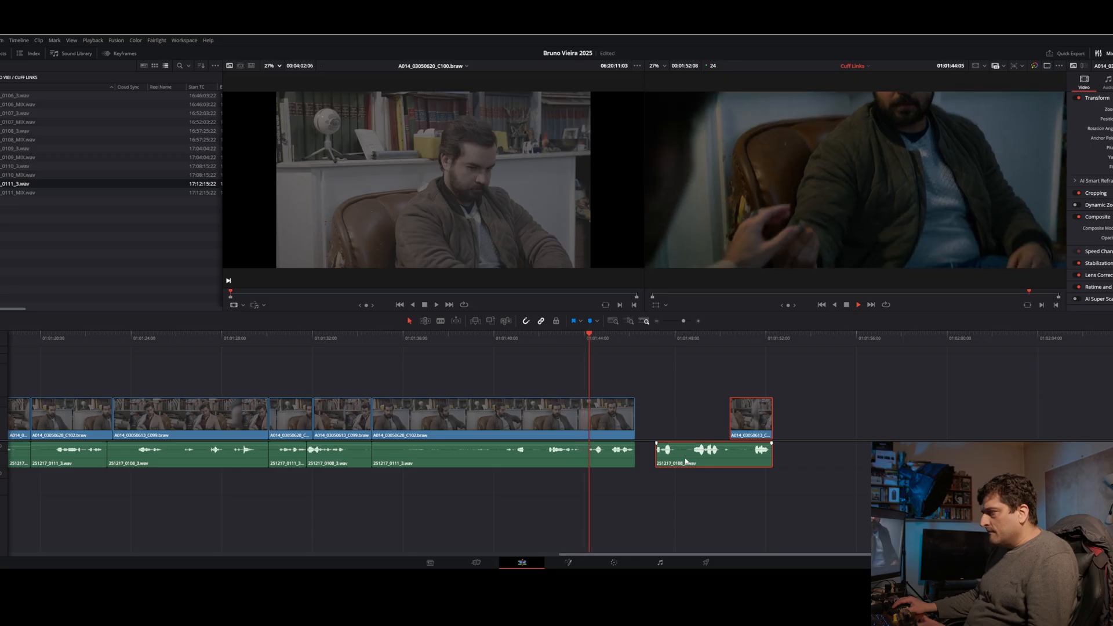
key(space)
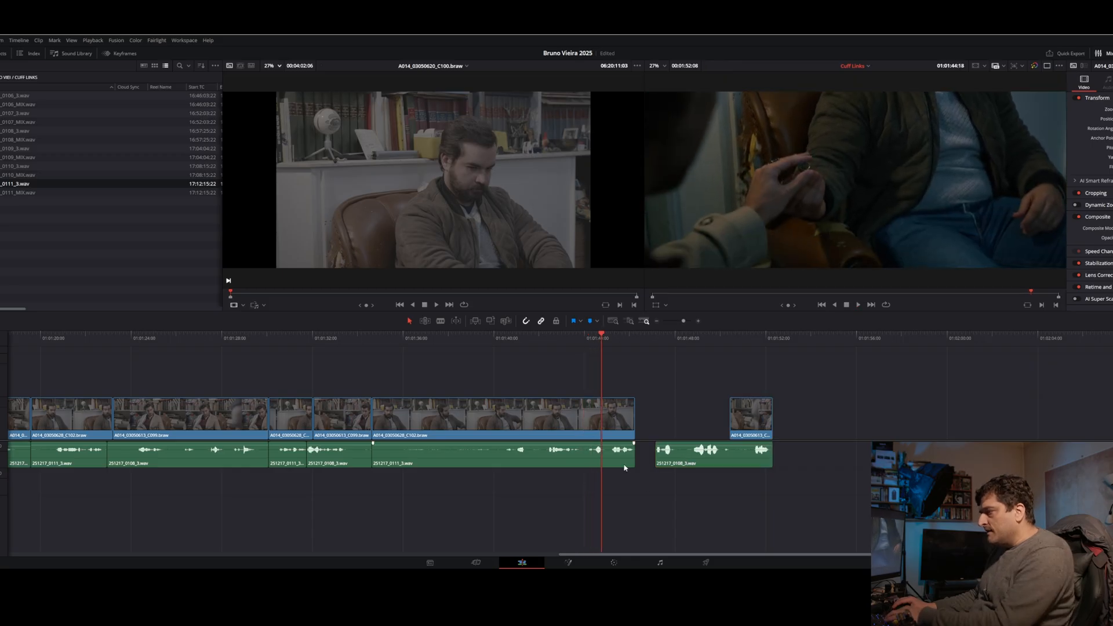
key(Left)
key(Left)
key(Left)
key(Left)
key(Left)
key(Left)
key(Left)
key(Left)
key(Left)
key(Left)
key(Left)
key(Left)
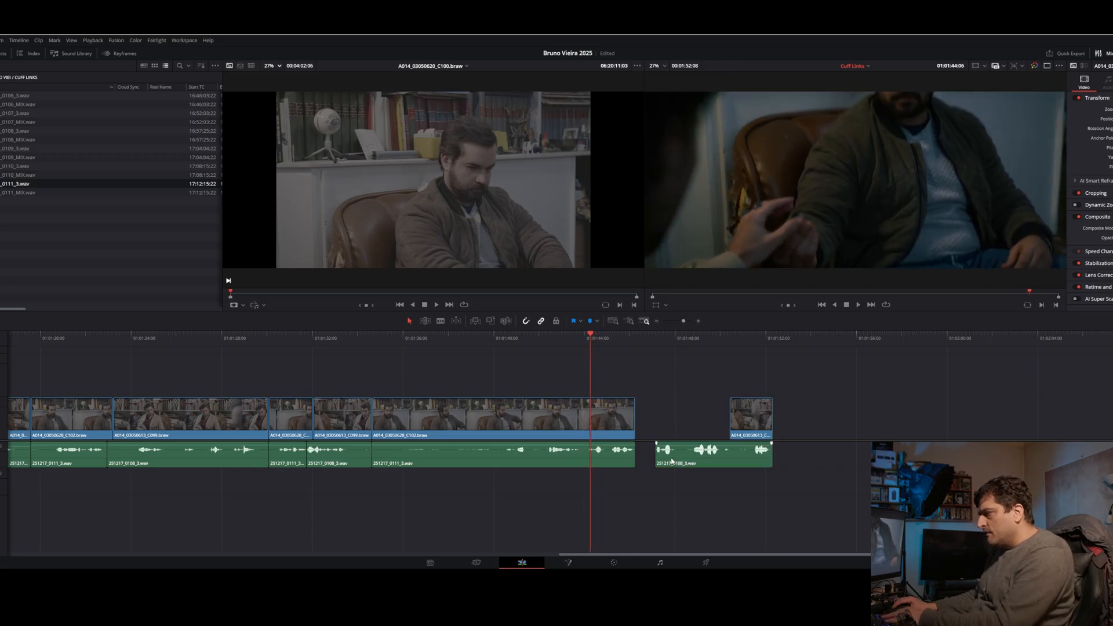
key(Left)
key(Left)
key(Left)
drag(671, 461, 608, 463)
key(ctrl+z)
drag(686, 395, 663, 467)
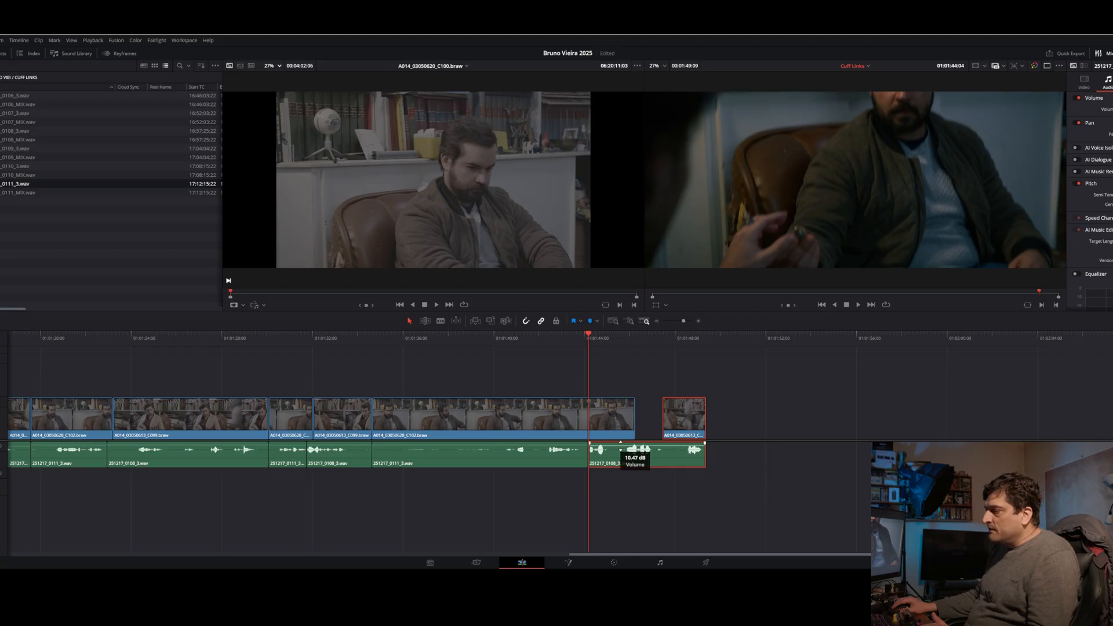
- Set the picture cut from C102 to C099 at about 01:01:45:17 and extend the C099 clip with its audio to about 01:01:49:16
click(533, 340)
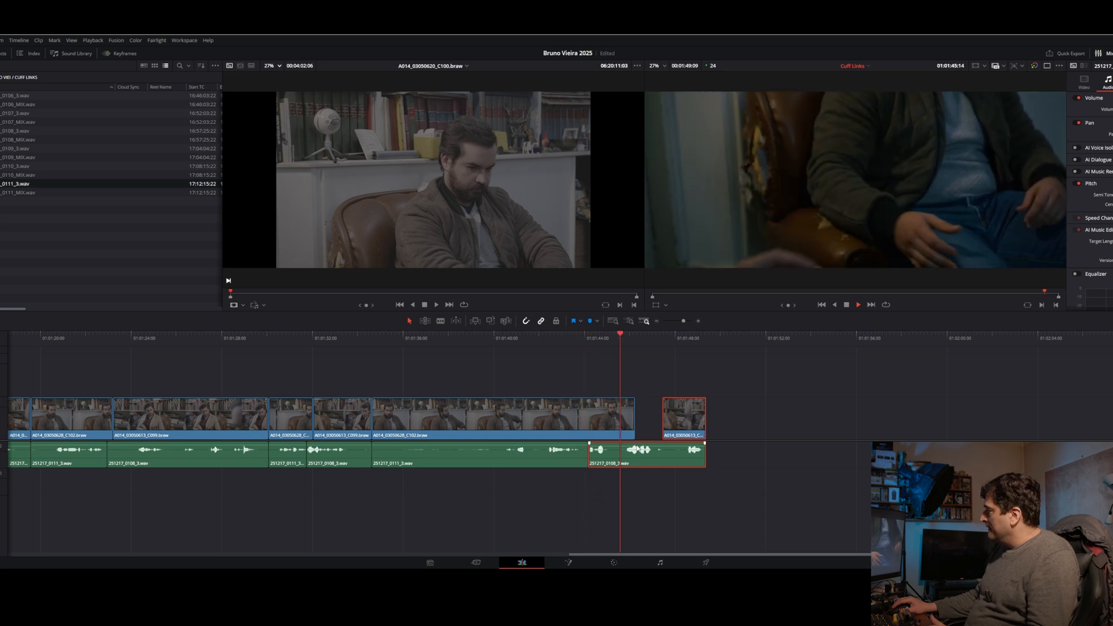
mouse_move(634, 413)
mouse_down()
mouse_move(644, 410)
mouse_move(624, 411)
mouse_up()
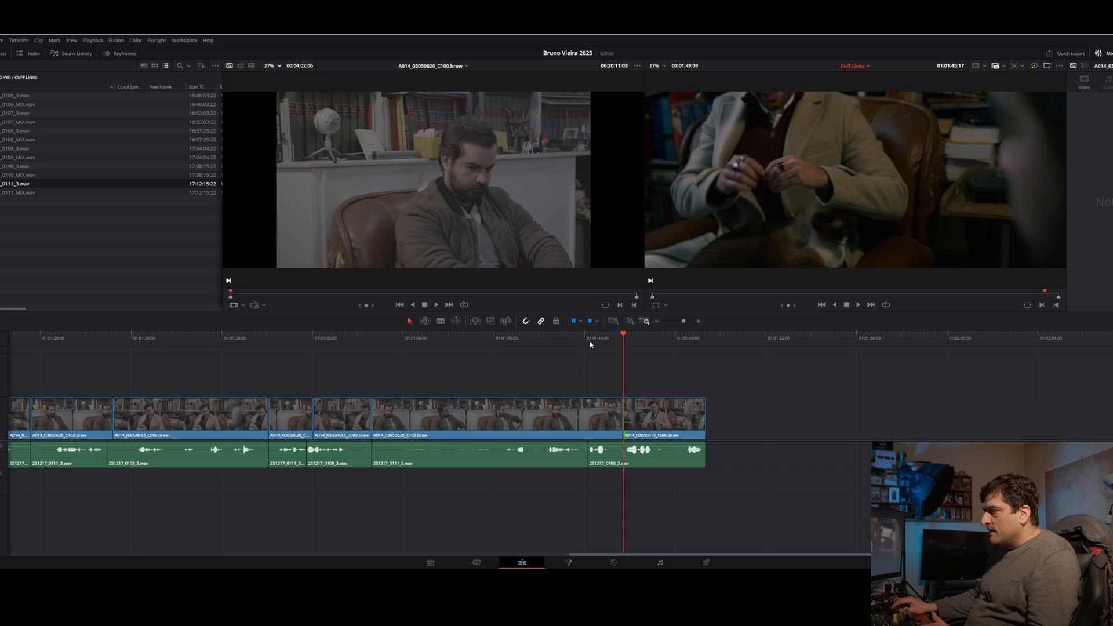
click(590, 342)
click(554, 344)
key(space)
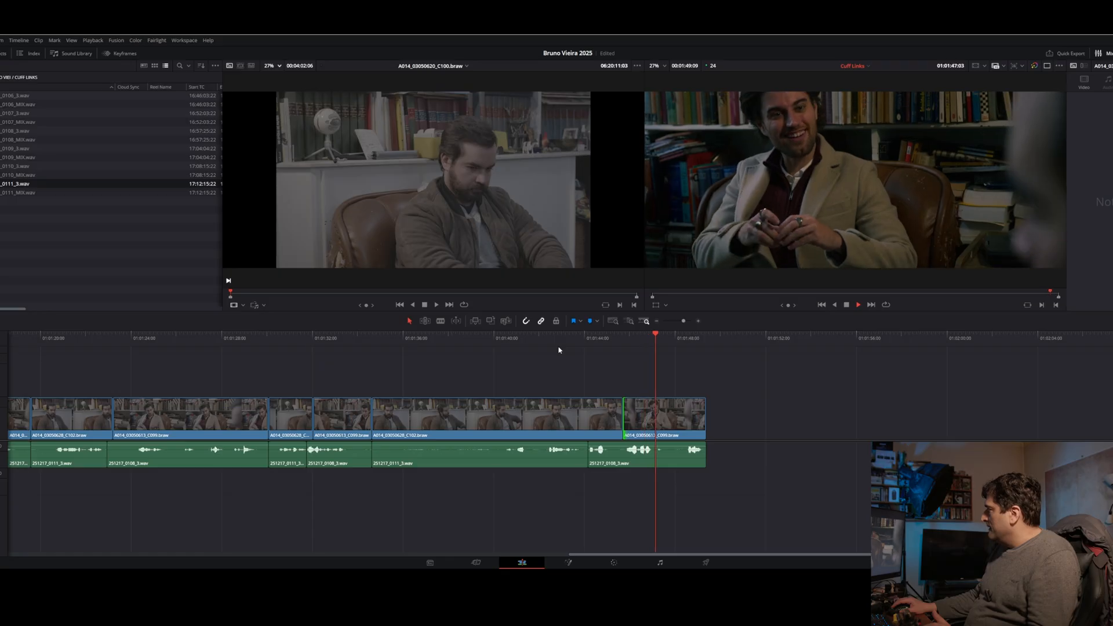
click(688, 413)
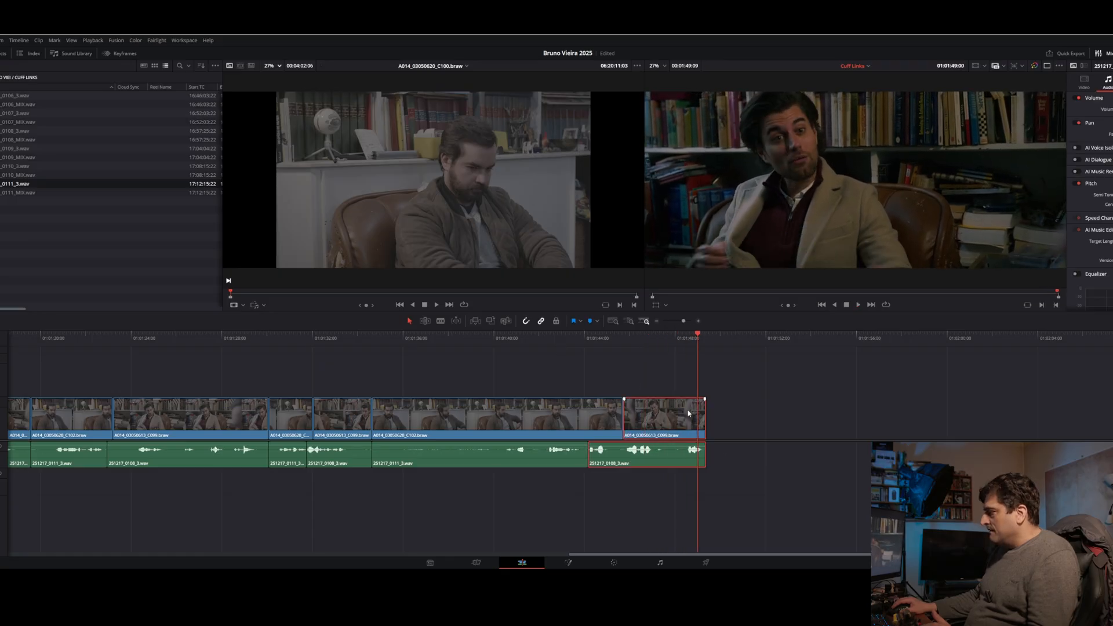
mouse_move(704, 419)
mouse_down()
mouse_move(750, 420)
mouse_move(713, 421)
mouse_up()
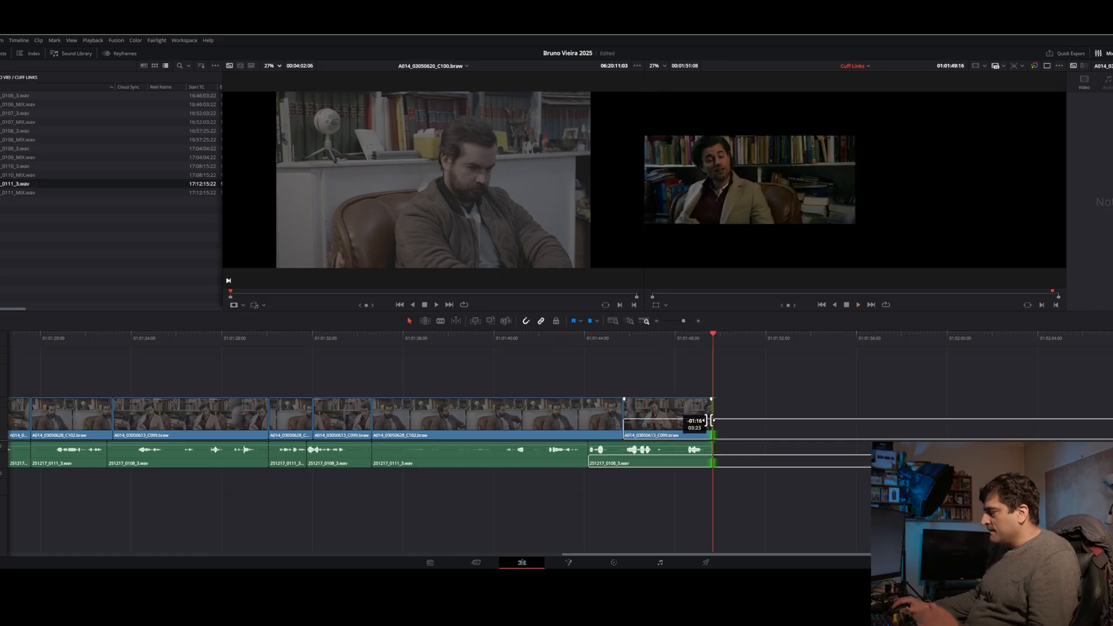
- Place a copy of the last C102 clip with its audio, expose its following footage and move it against the end of the last C099 clip
click(492, 414)
drag(492, 414, 909, 413)
drag(785, 423, 945, 423)
drag(959, 424, 762, 424)
drag(834, 423, 1060, 399)
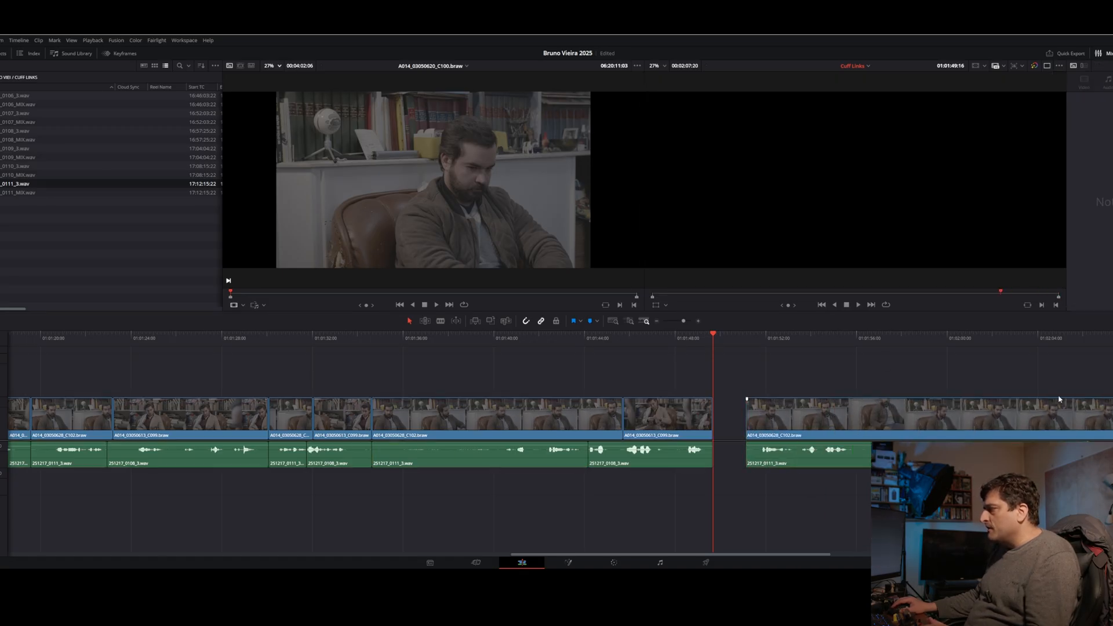
click(890, 344)
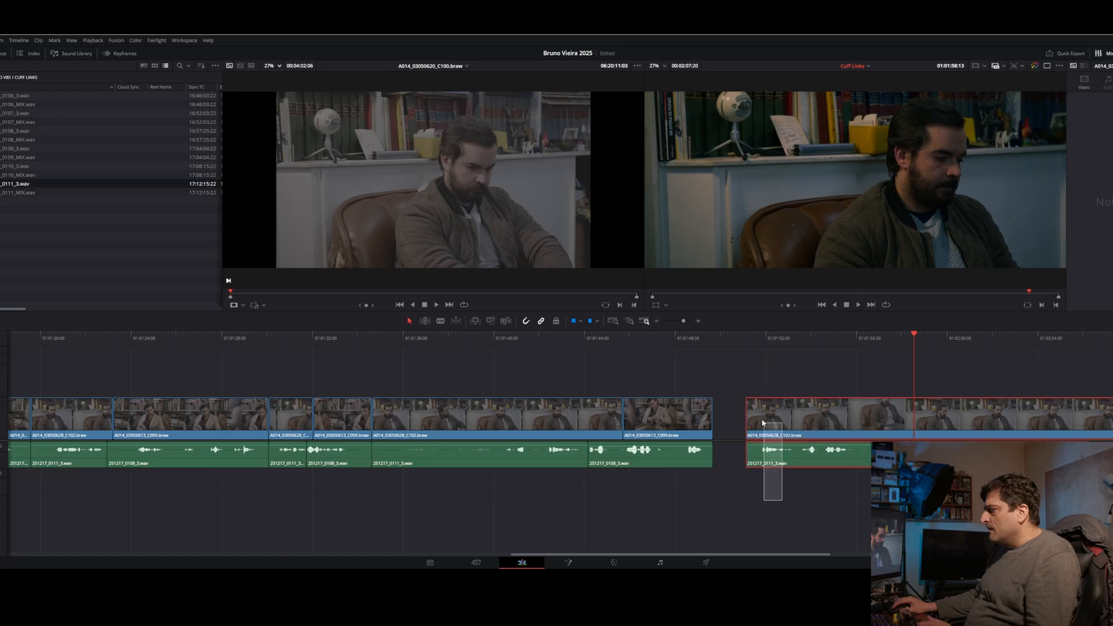
mouse_move(747, 423)
mouse_down()
mouse_move(955, 414)
mouse_move(732, 434)
mouse_up()
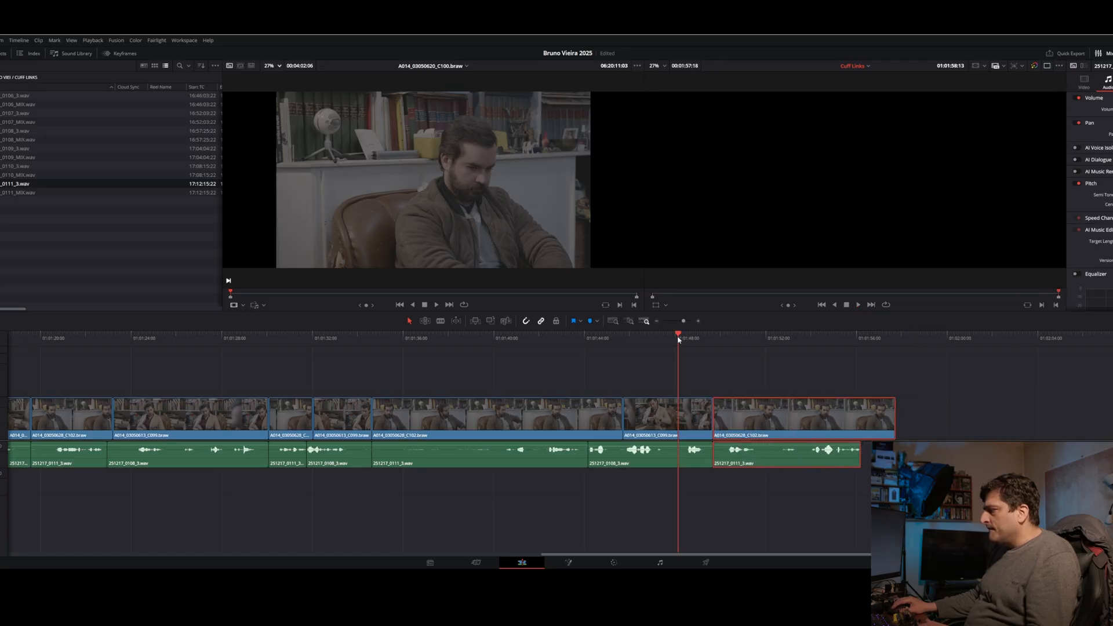
- Play the new C102 clip and trim its picture and audio to end at about 01:01:51:17
key(space)
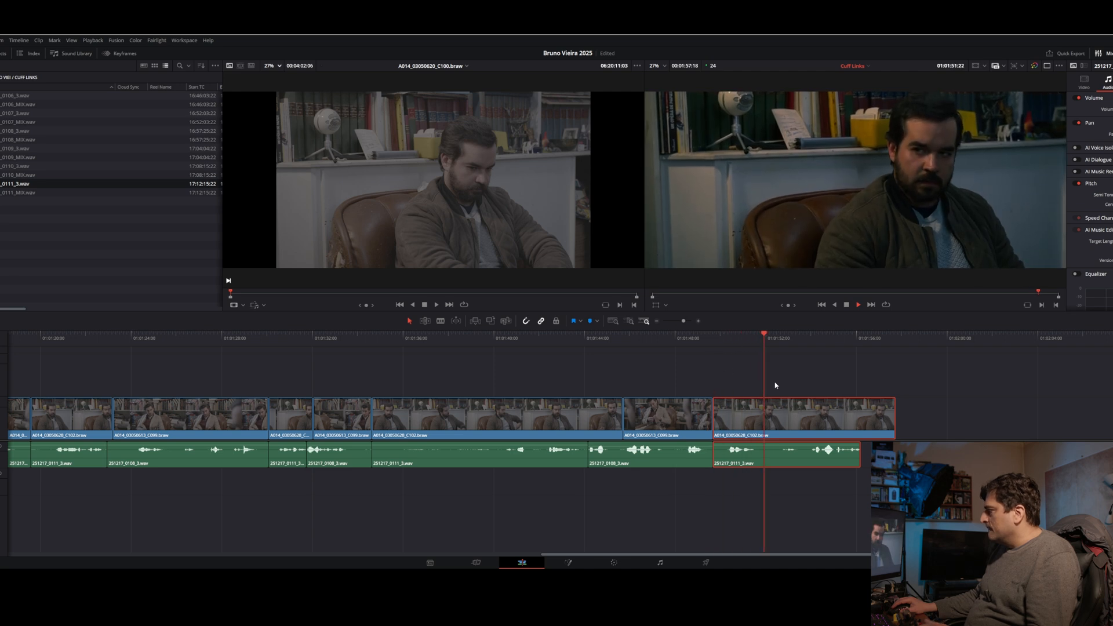
key(space)
drag(892, 415, 769, 423)
drag(856, 452, 758, 426)
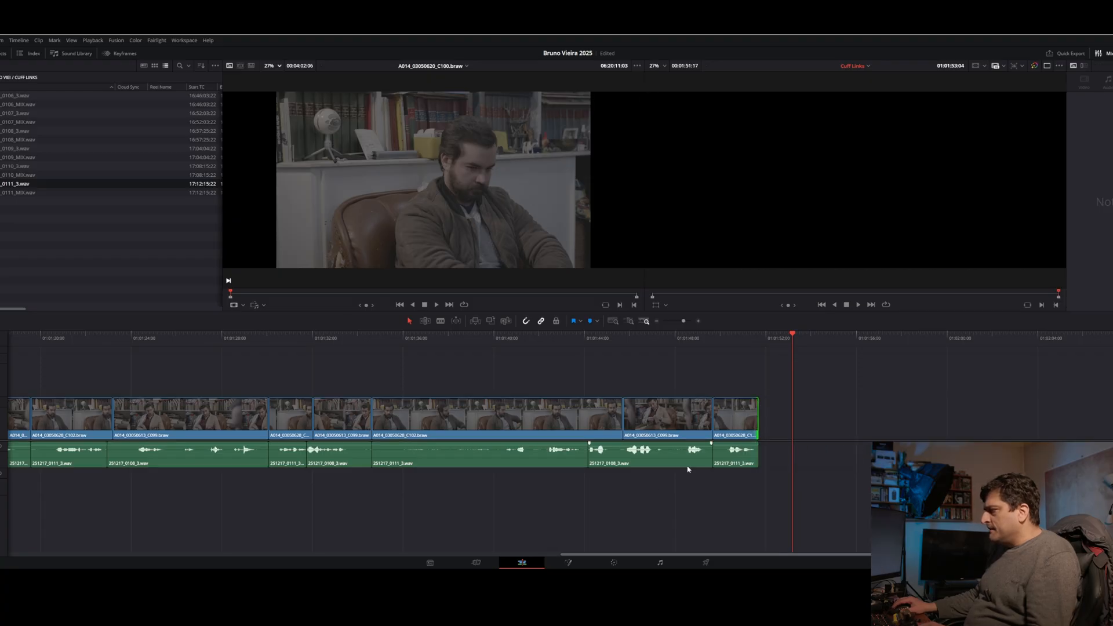
- Place a copy of the last C099 clip with its audio after the short C102 clip, and retrim it to expose the continuing dialogue
drag(663, 424, 1111, 425)
click(931, 342)
key(space)
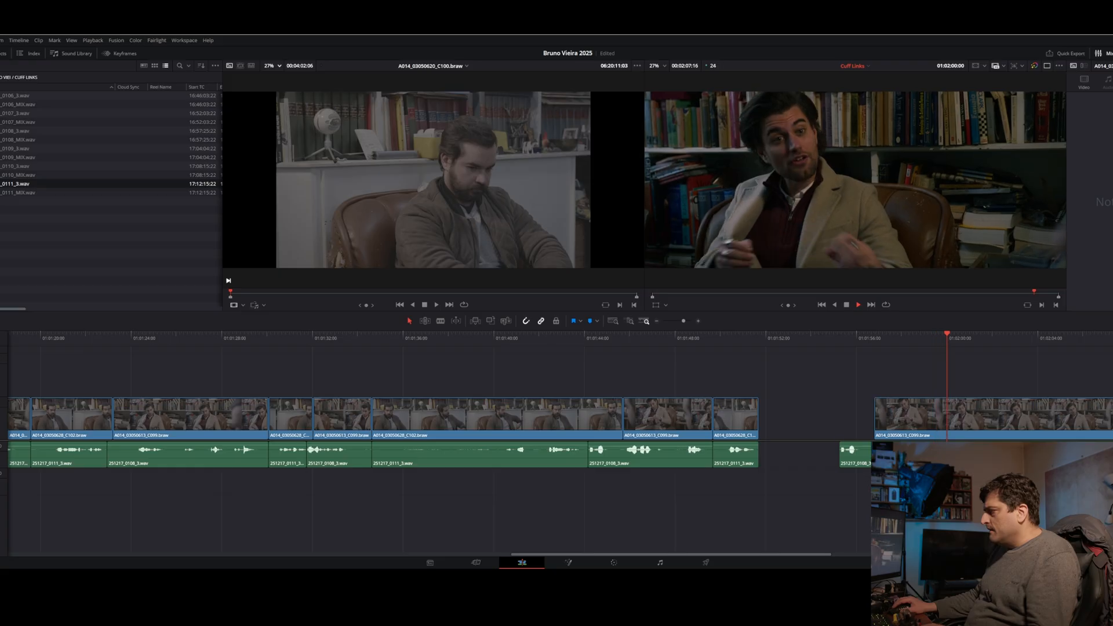
key(space)
drag(844, 459, 938, 459)
click(892, 429)
drag(880, 426, 1090, 425)
mouse_move(1099, 425)
mouse_down()
mouse_move(829, 424)
mouse_move(1094, 417)
mouse_up()
- Play the start of the new C099 clip, trim it slightly and move the clip with its audio against the short C102 clip
click(834, 339)
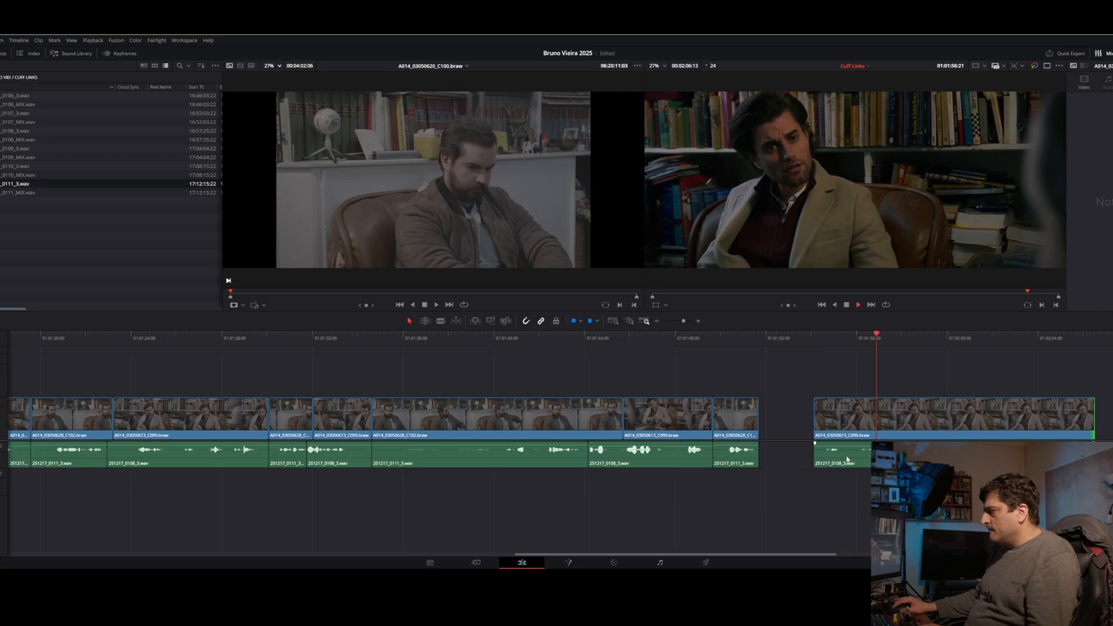
click(821, 338)
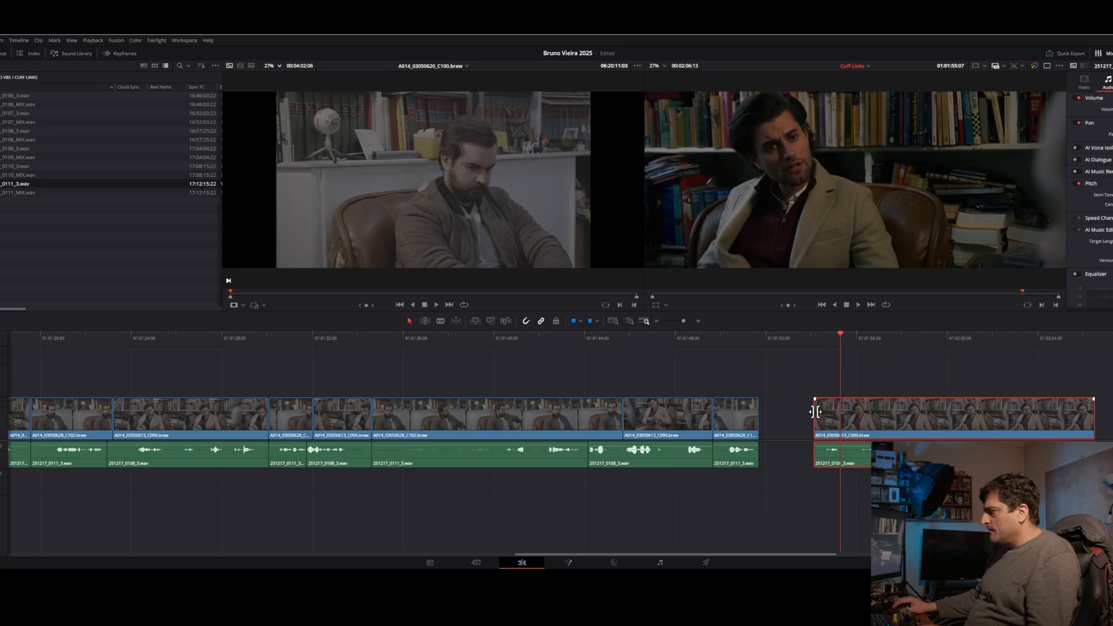
drag(818, 415, 823, 416)
drag(858, 418, 796, 427)
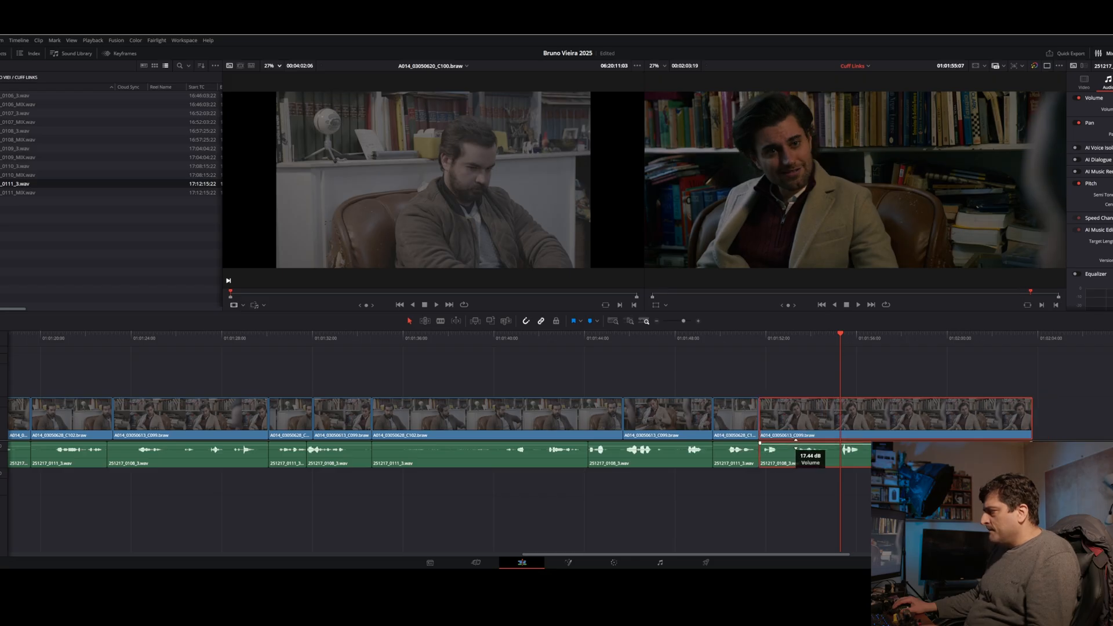
- Play the cut into the final C099 clip, extend that clip's start earlier, rejoin it to the slightly lengthened C102 clip and replay the cut
click(719, 339)
key(space)
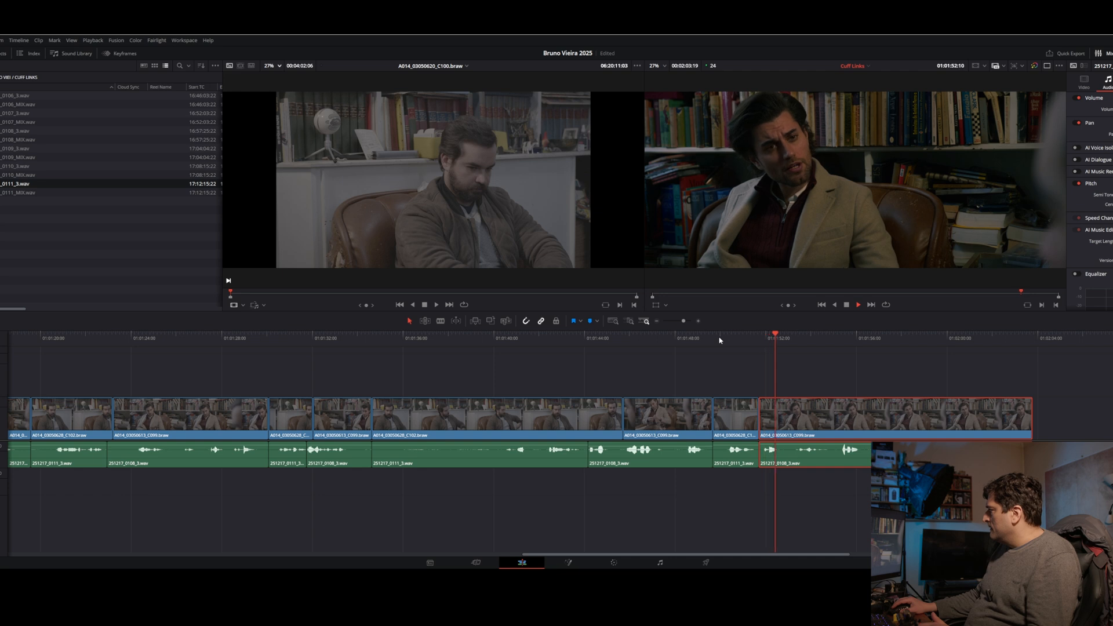
drag(787, 425, 787, 424)
drag(787, 423, 828, 420)
drag(802, 418, 779, 427)
click(782, 502)
click(682, 340)
key(space)
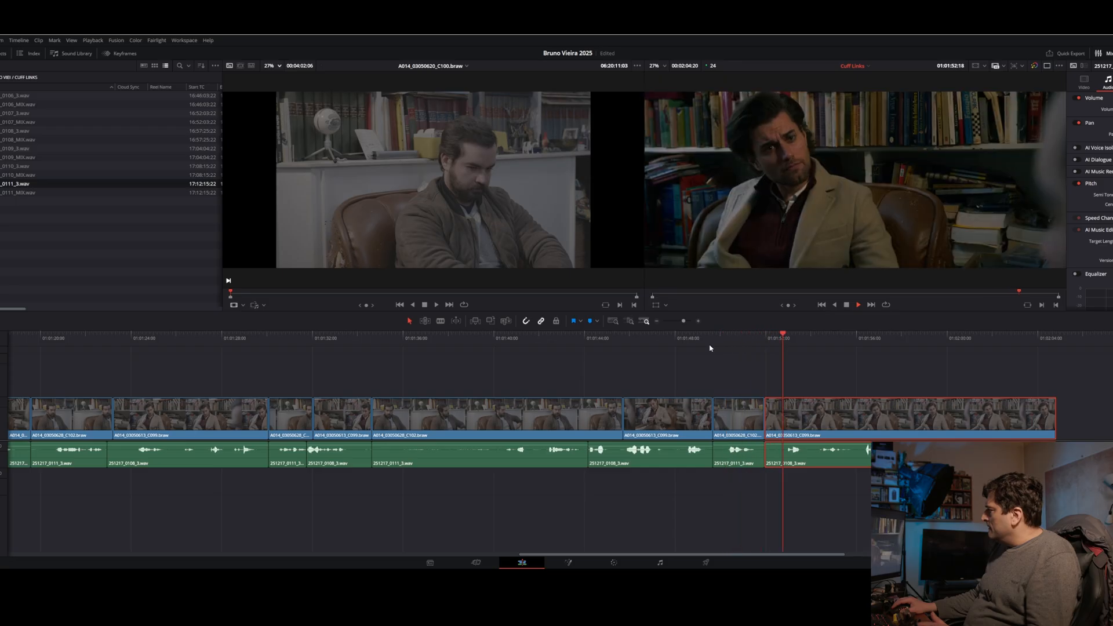
- Retrim the start of the last C099 clip with its audio, rejoin it to the short C102 clip and replay the cut
drag(828, 440, 795, 424)
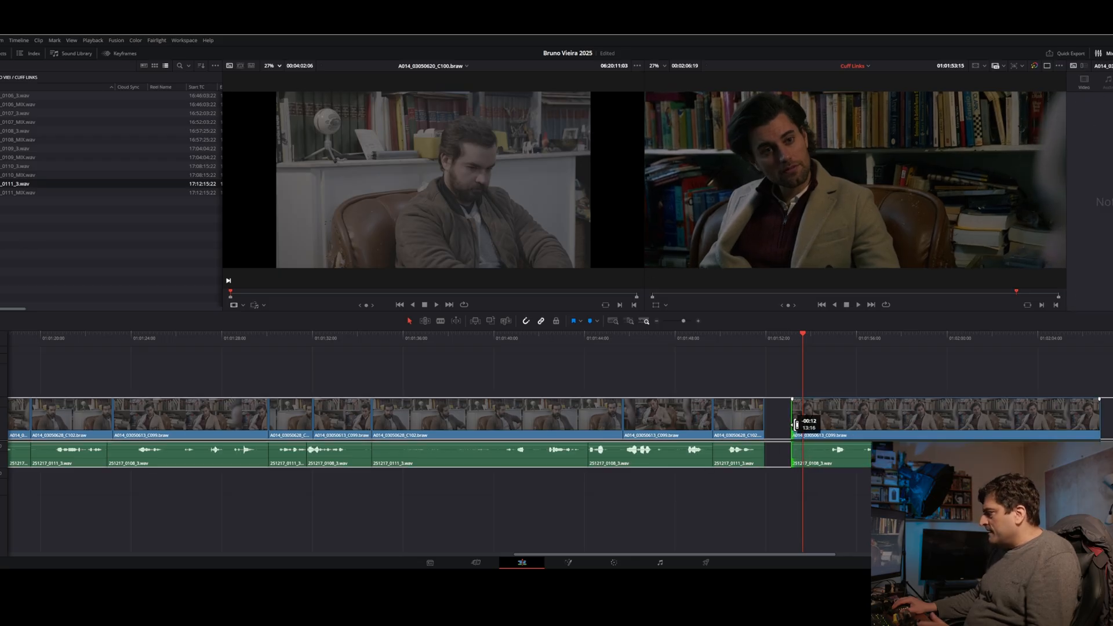
drag(796, 425, 769, 423)
click(725, 345)
key(space)
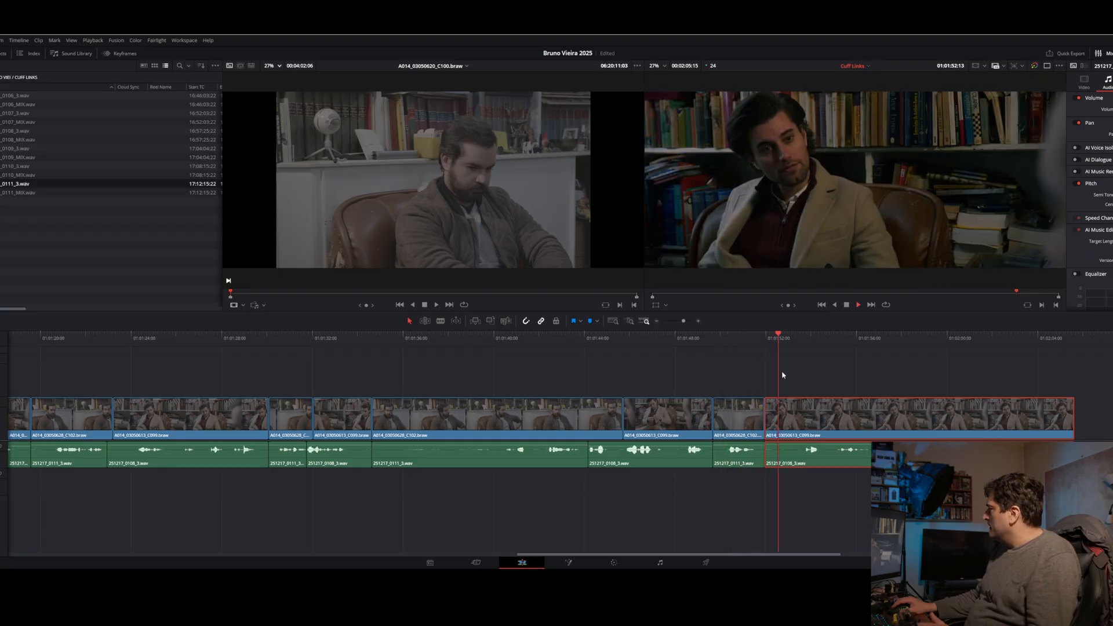
- Move the audio cut into the last C099 clip 15 frames later and trim that clip and its audio to end at 01:01:55:02
drag(769, 461, 782, 459)
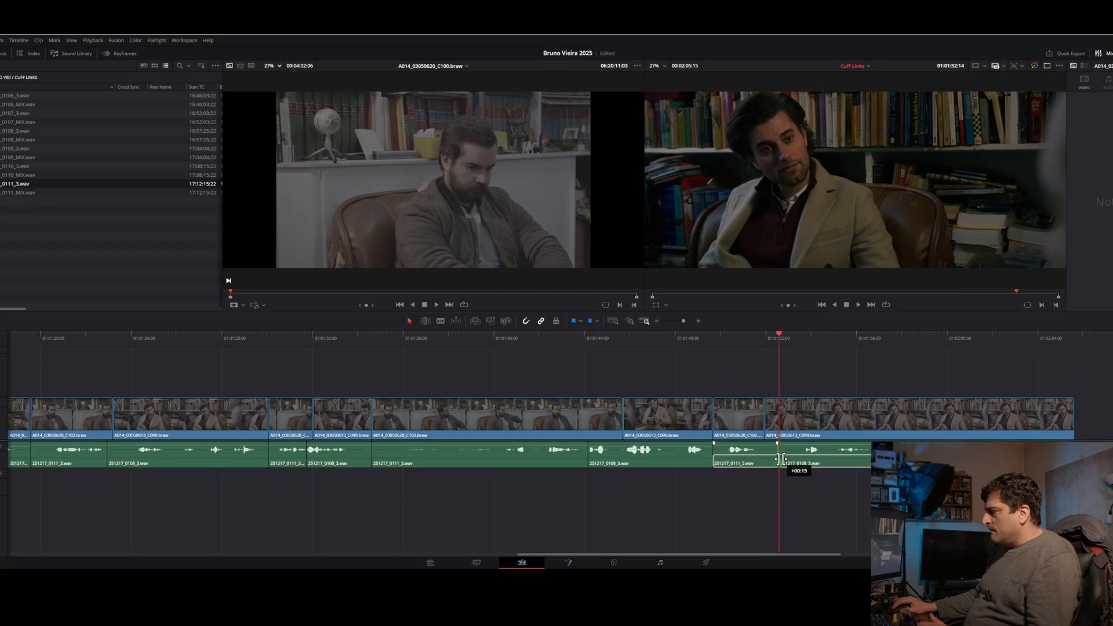
key(slash)
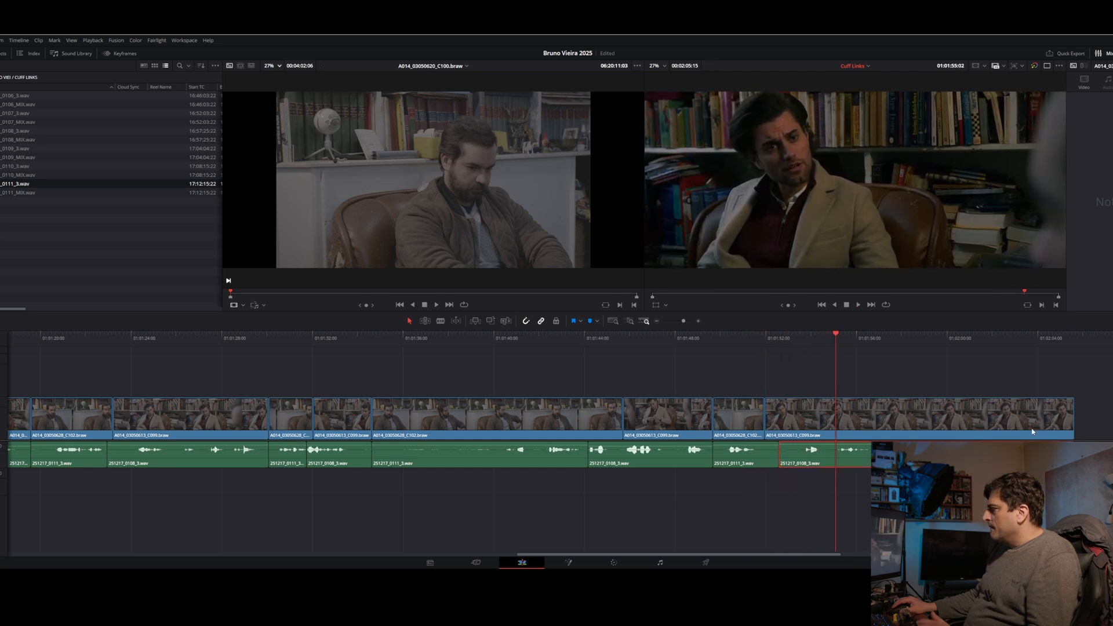
drag(1072, 418, 835, 423)
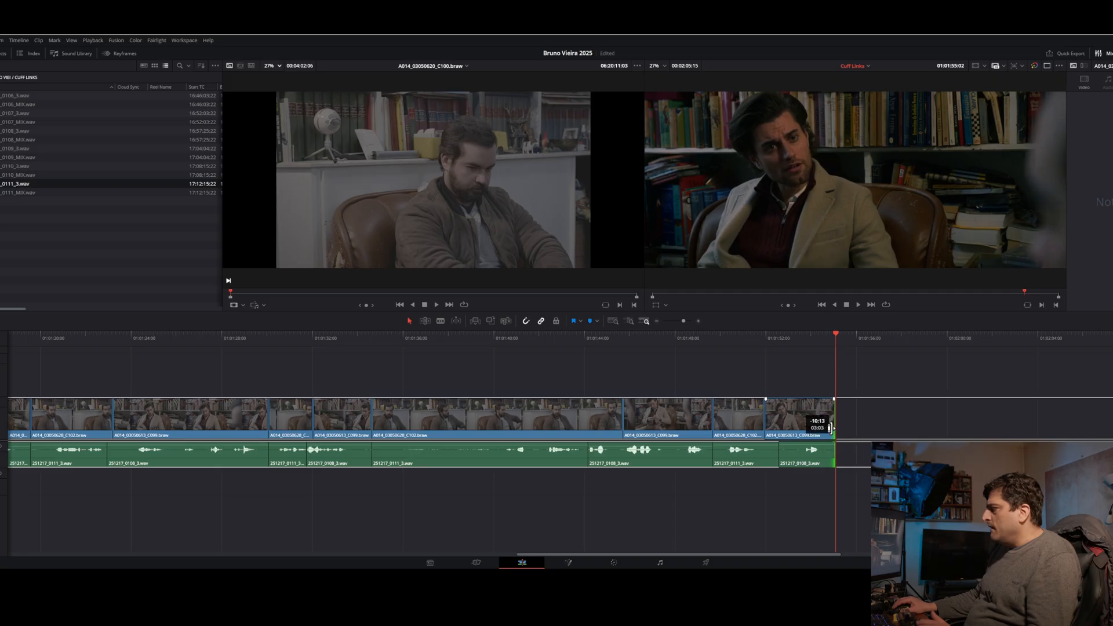
- Place a copy of the C102 clip with its audio after the shortened C099 clip, expose its continuing dialogue and play it
drag(747, 456, 894, 414)
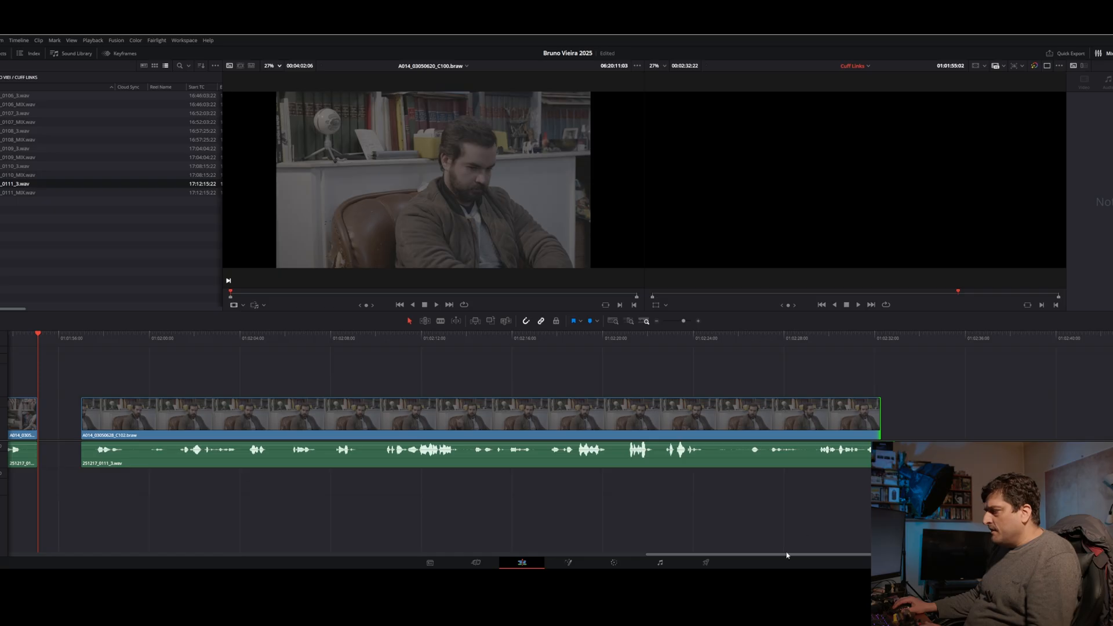
drag(746, 555, 661, 559)
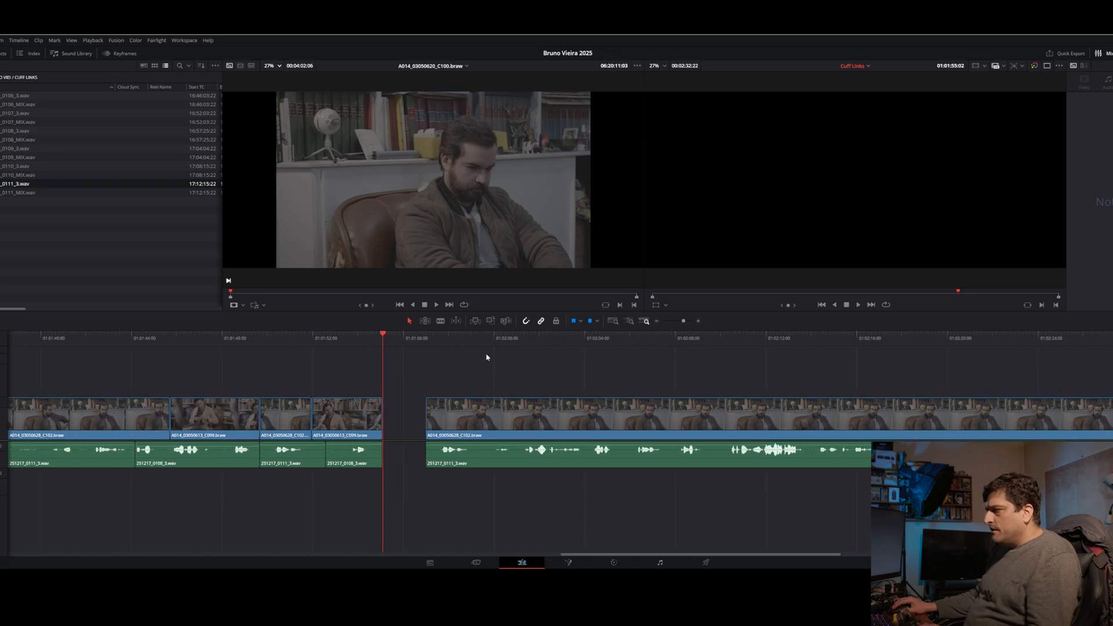
click(439, 344)
key(space)
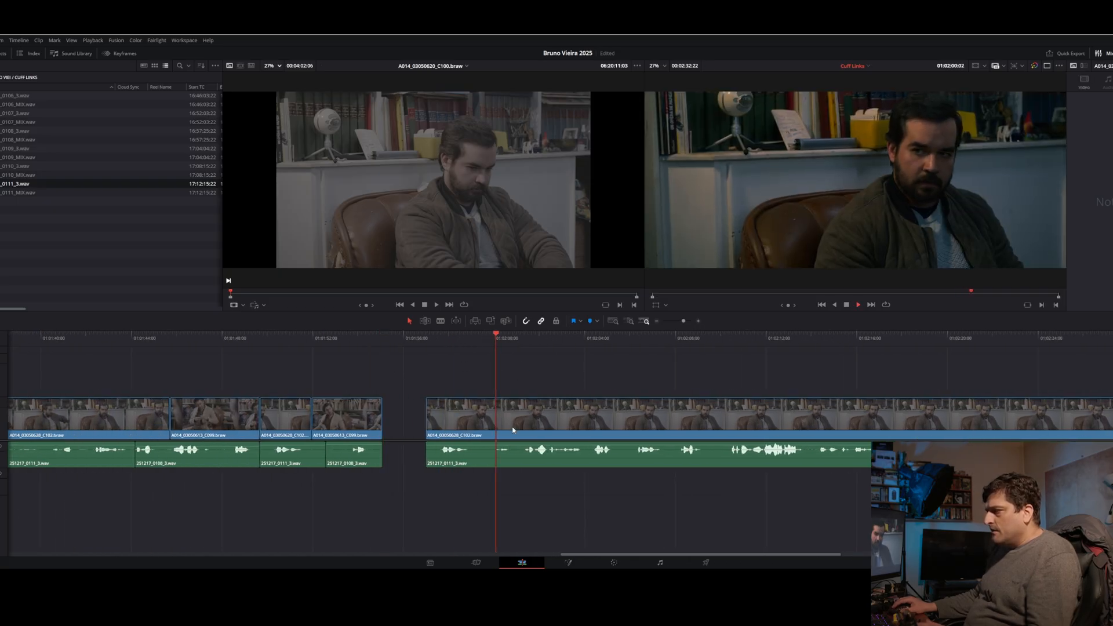
key(space)
- Retrim the new C102 clip's start, join it to the C099 clip, and trim its picture and audio to end at 01:01:57:02
mouse_move(427, 417)
mouse_down()
mouse_move(518, 421)
mouse_move(411, 422)
mouse_up()
click(342, 337)
key(space)
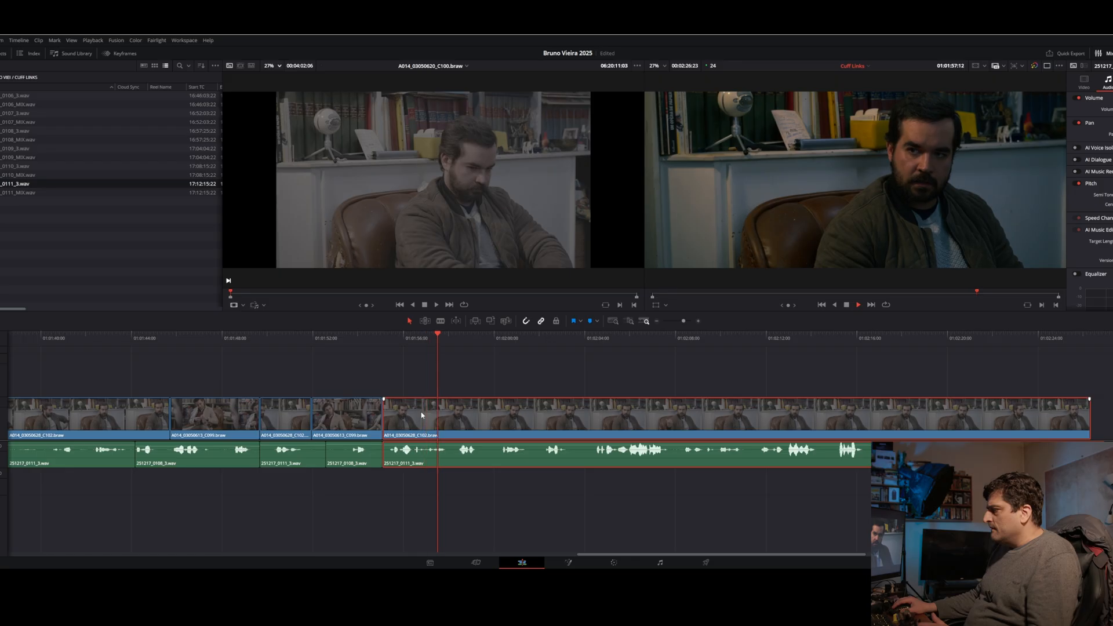
click(390, 338)
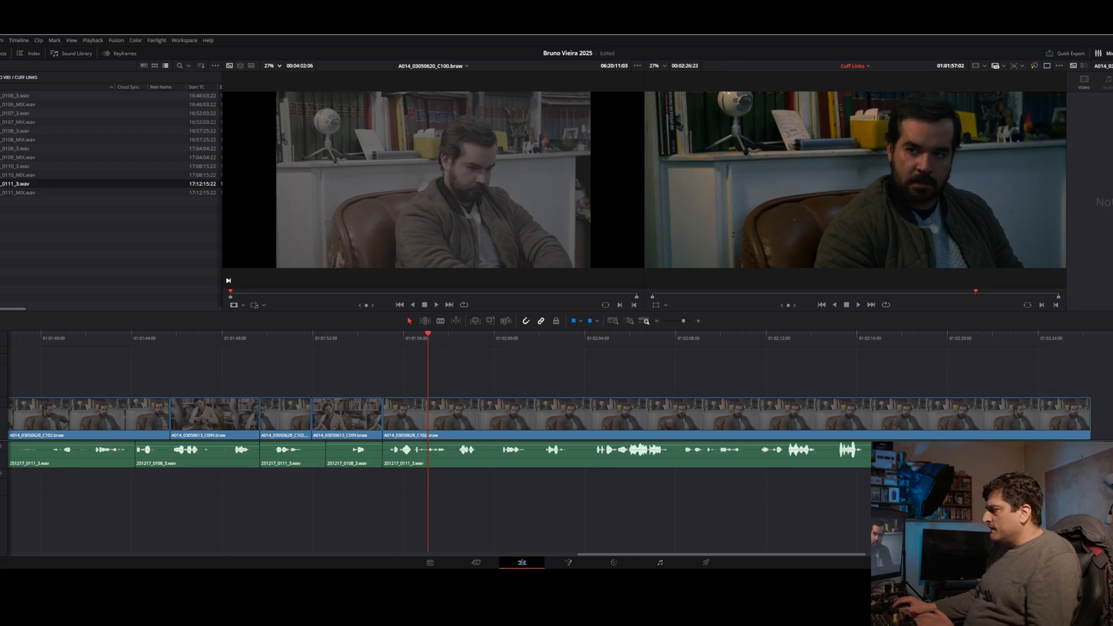
drag(870, 455, 427, 460)
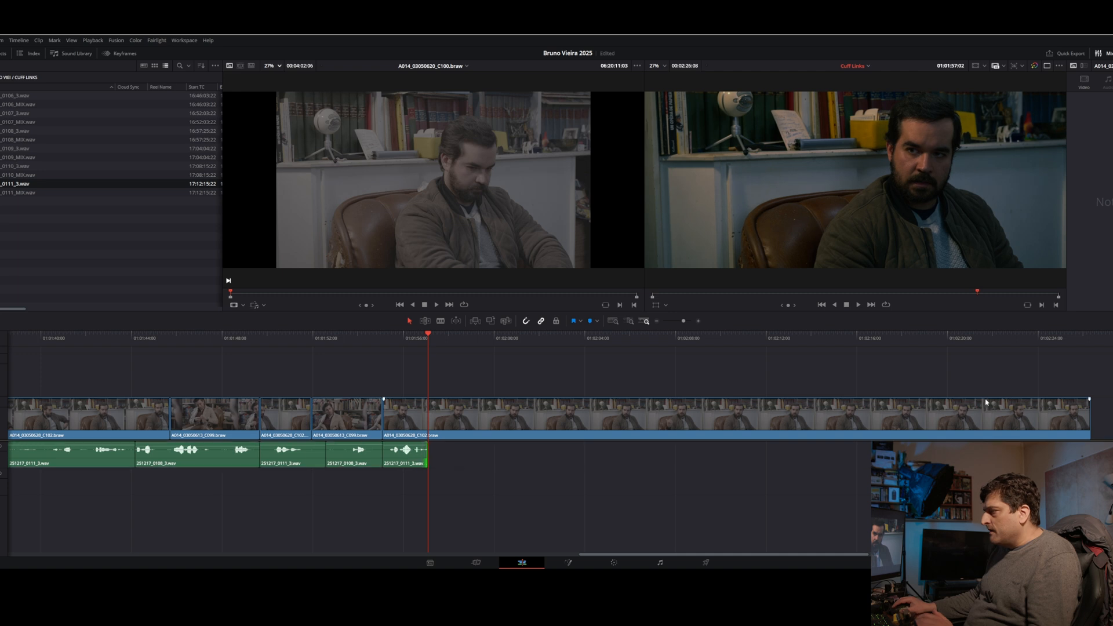
drag(1082, 417, 426, 421)
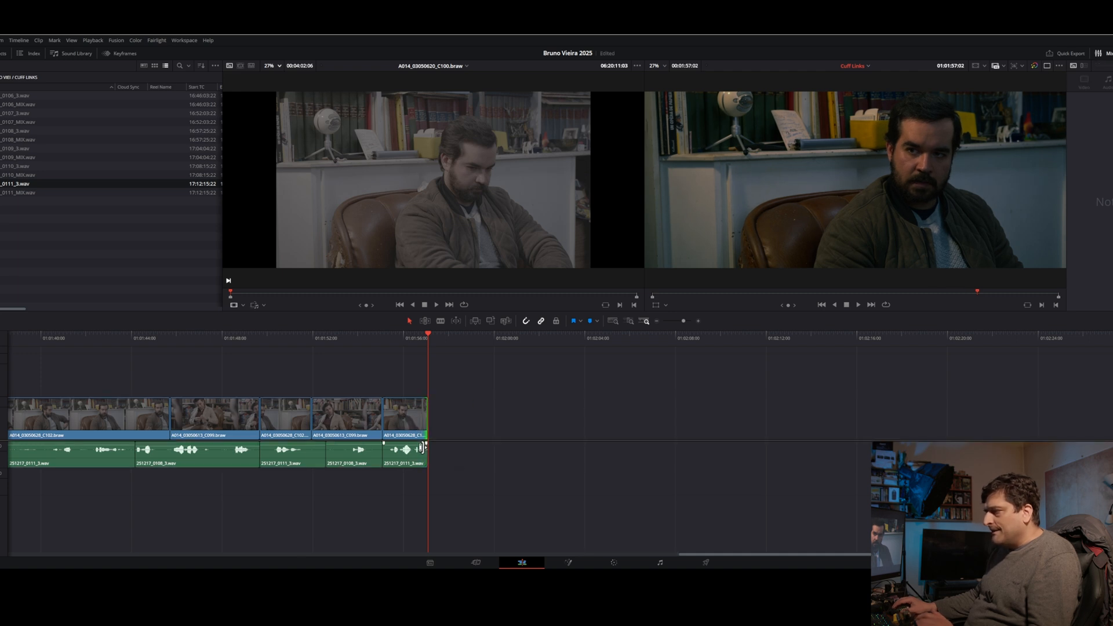
- Place a copy of the C099 clip with its audio after the last C102 clip and trim its picture start to about 01:02:05:04
drag(347, 514, 908, 419)
click(605, 339)
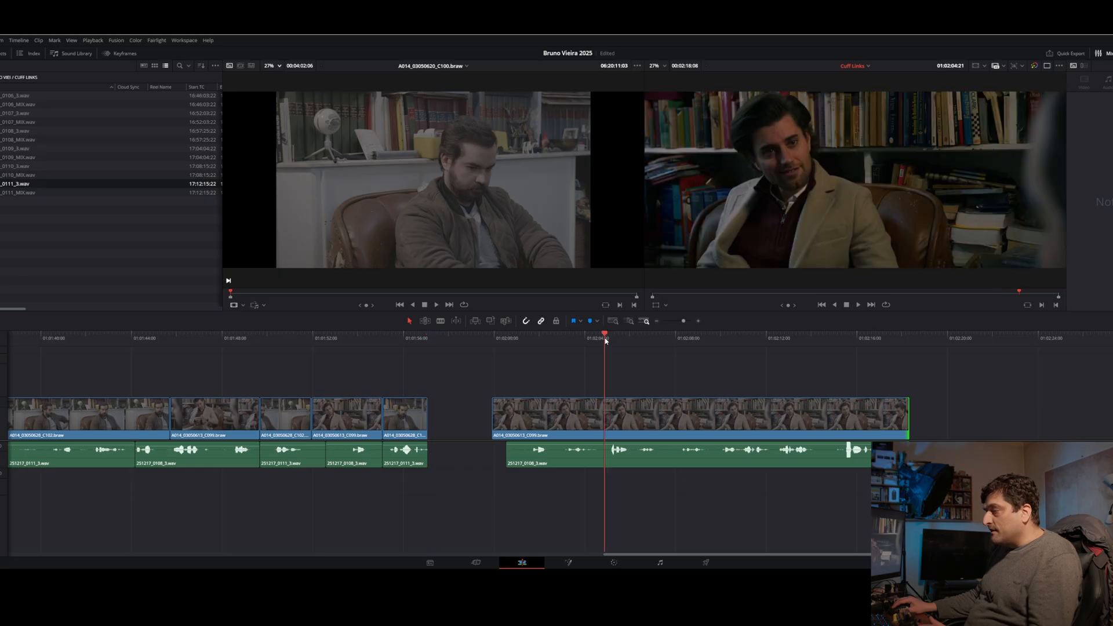
key(space)
drag(605, 341, 612, 340)
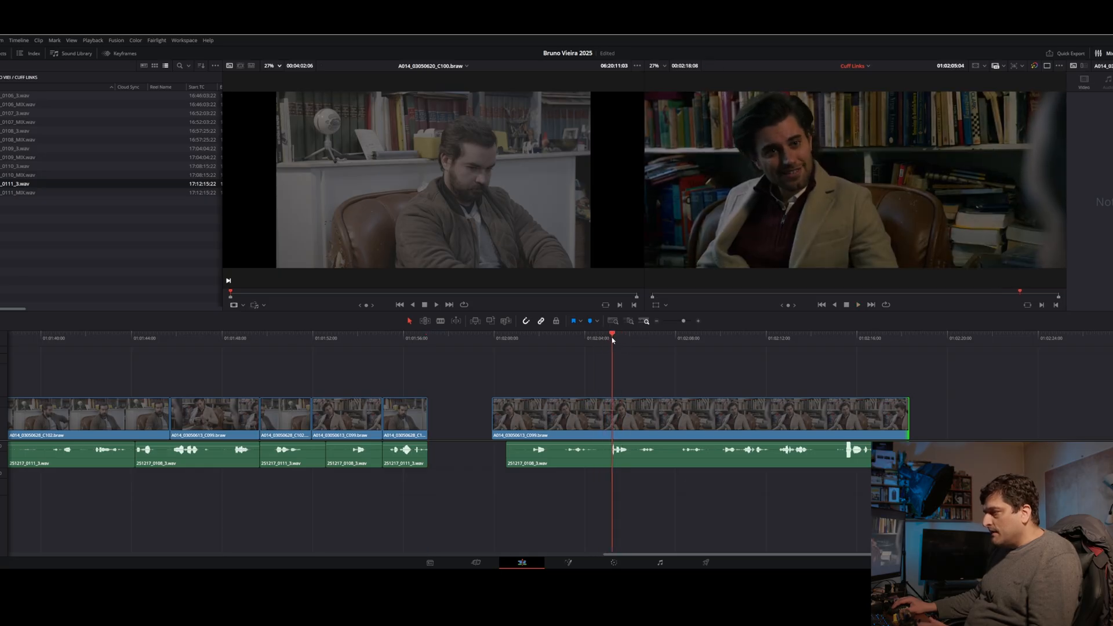
drag(490, 417, 611, 418)
- Trim the new C099 audio's start, move clip and audio against the last C102 clip, and extend the picture back to that cut
drag(508, 455, 812, 422)
drag(719, 407, 637, 459)
key(ctrl+z)
drag(757, 399, 874, 467)
drag(773, 466, 593, 464)
click(624, 421)
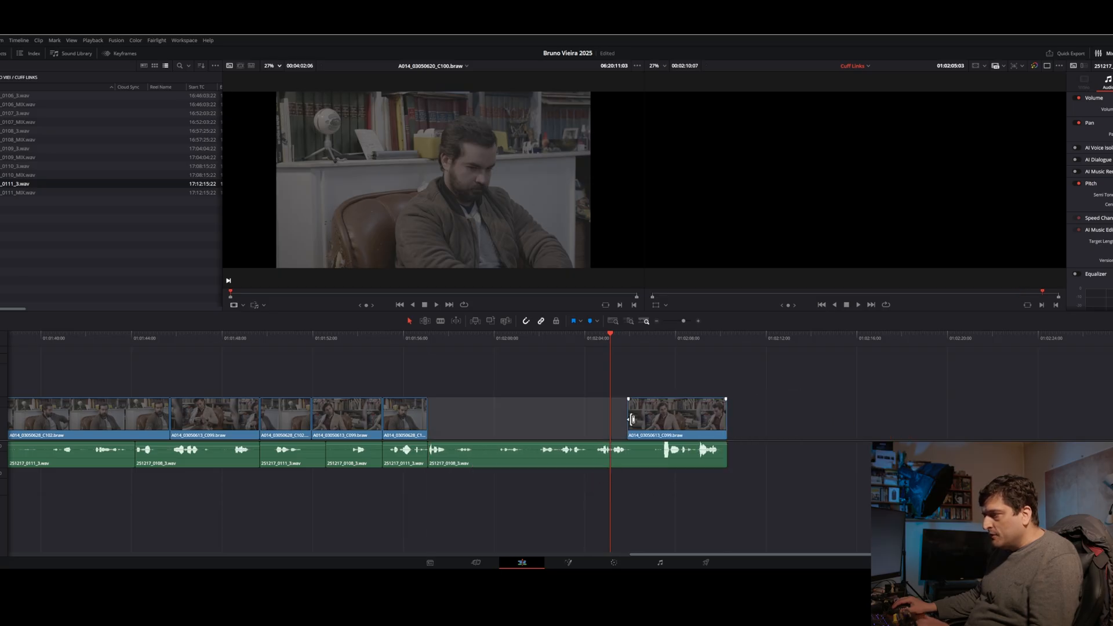
drag(633, 421, 429, 421)
- Play the cut from the last C102 clip into the new C099 clip to judge its timing
click(461, 342)
key(space)
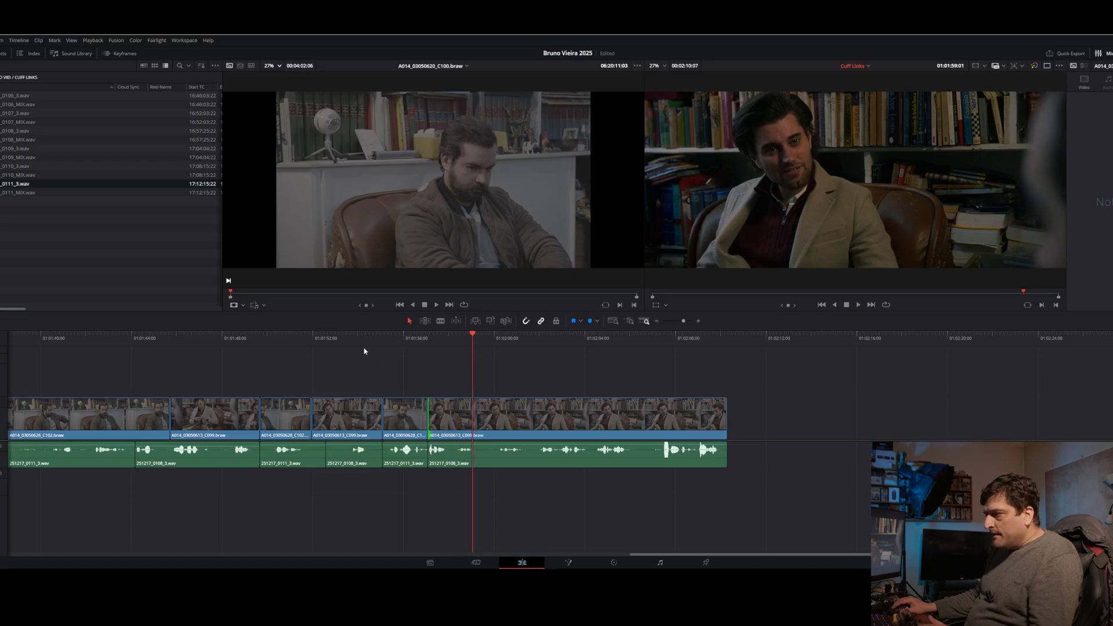
click(359, 336)
key(space)
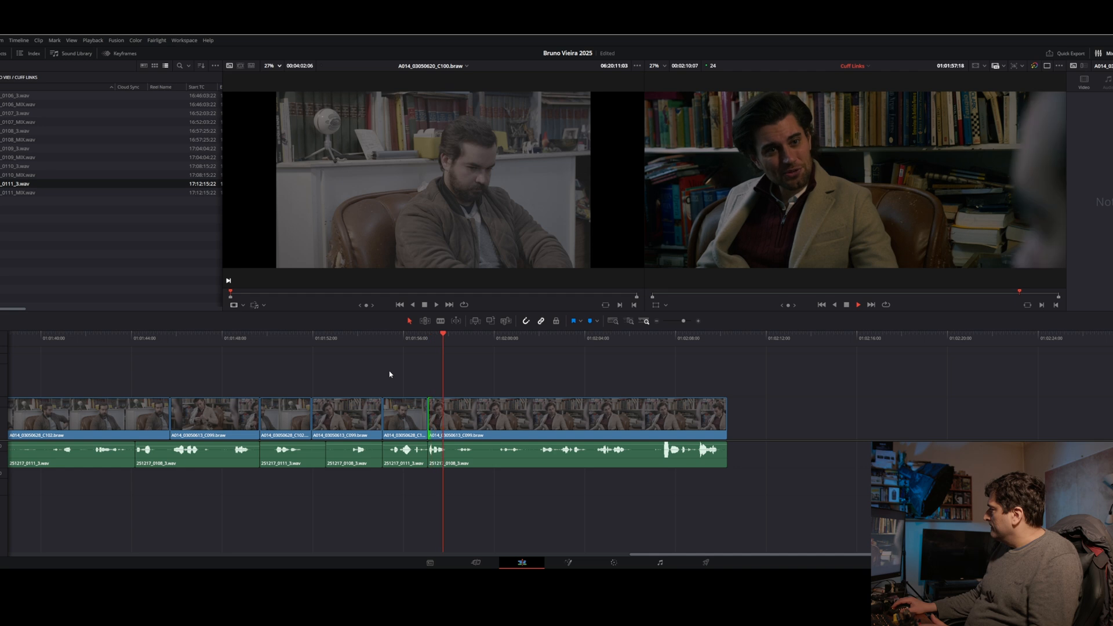
key(space)
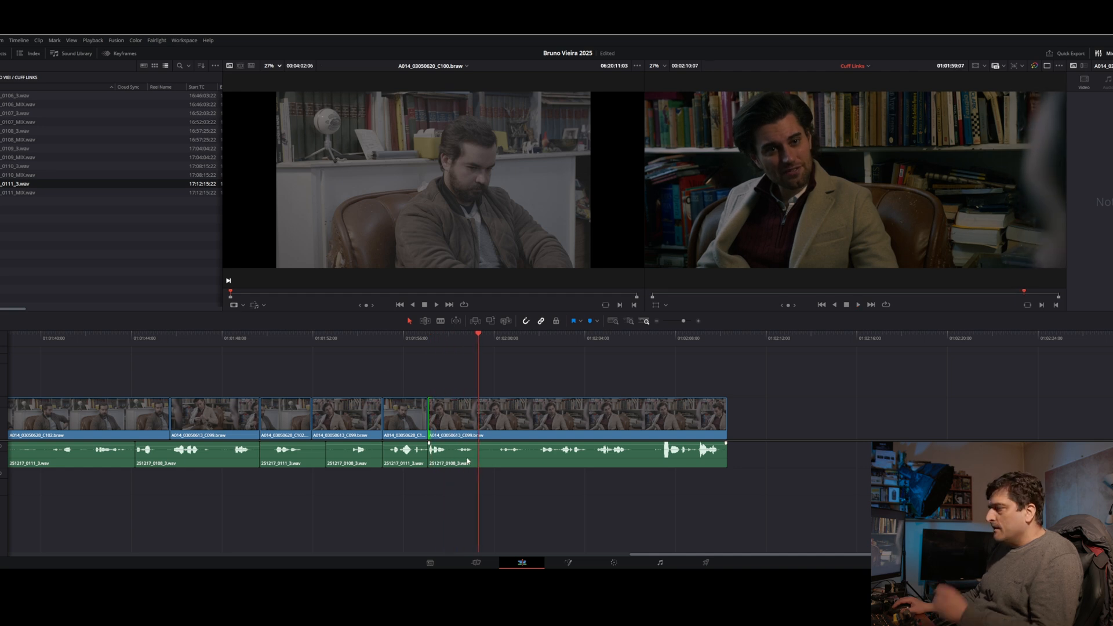
key(space)
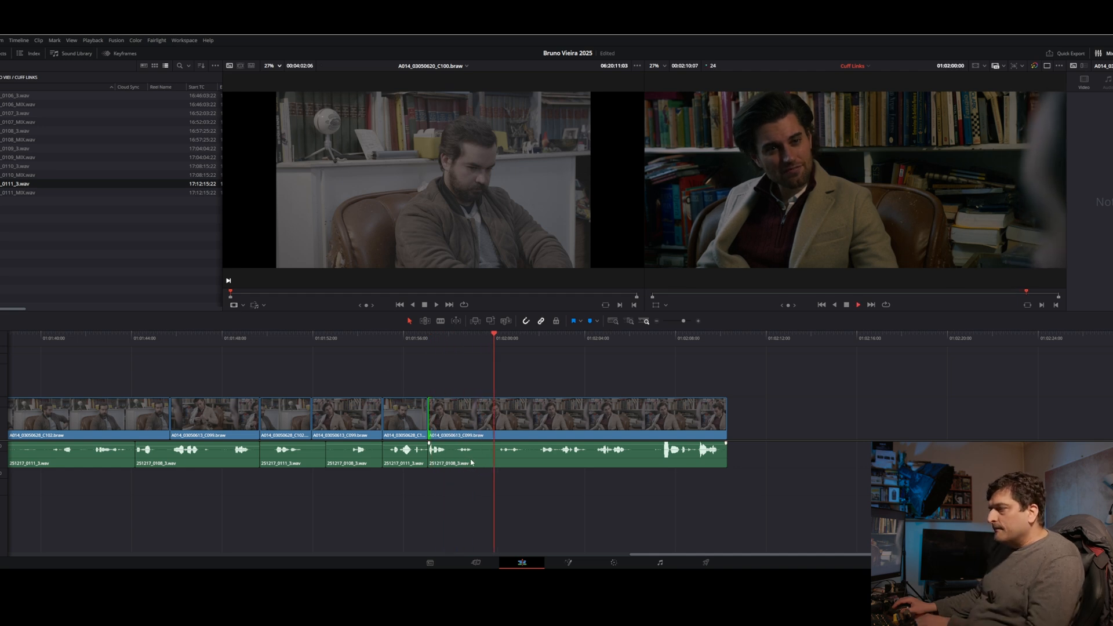
key(space)
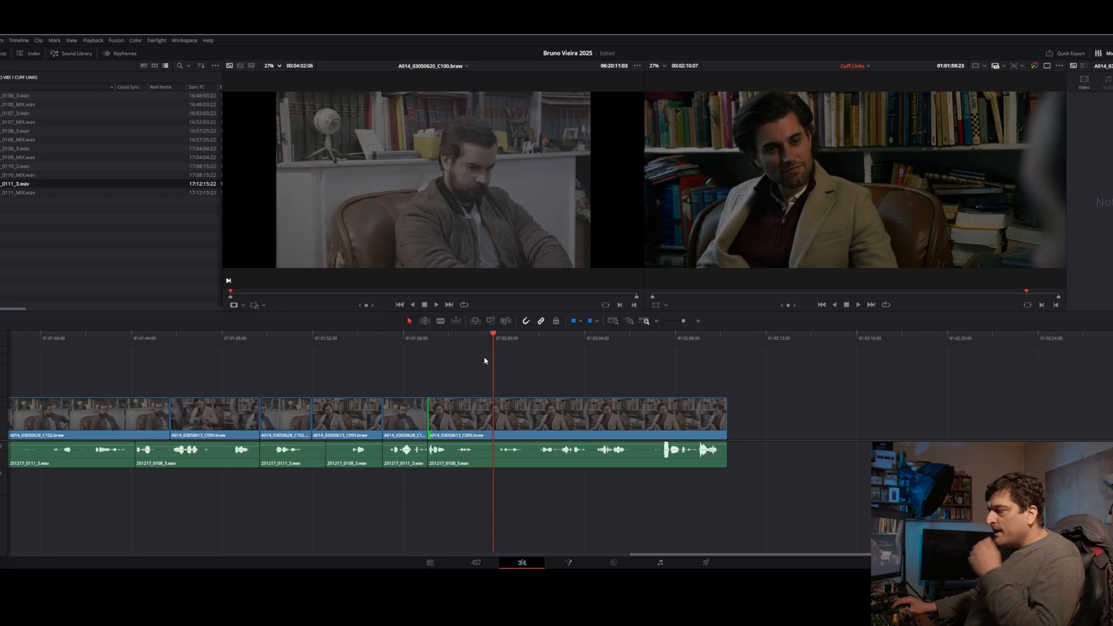
- Move the last C099 clip and its audio onto separate tracks and extend the C102 clip and its audio to about 01:02:04:10
click(461, 428)
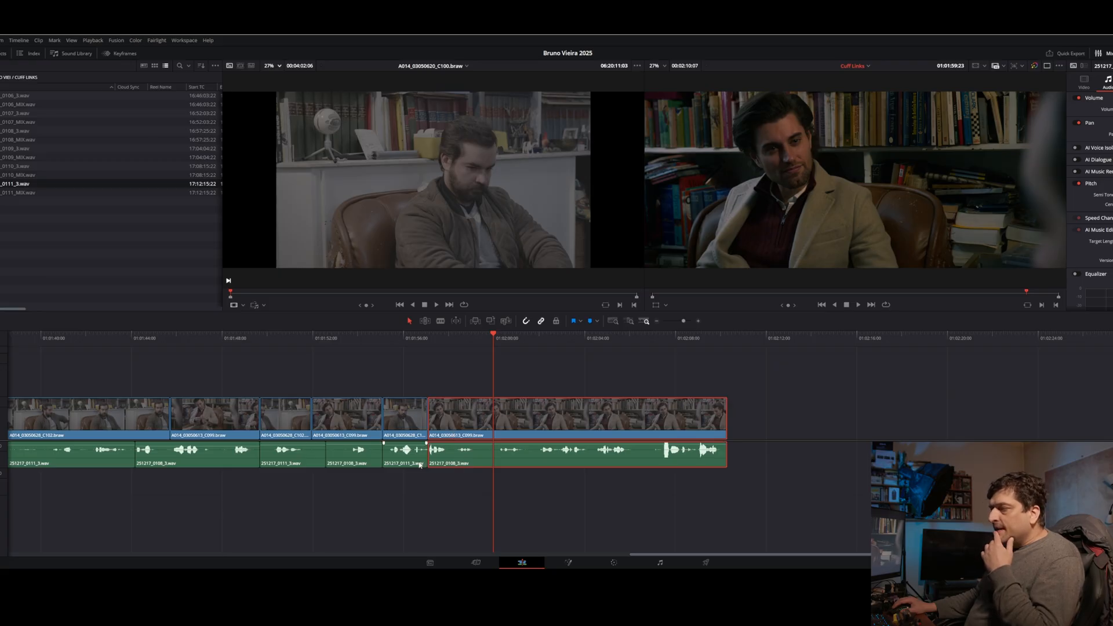
drag(447, 462, 592, 420)
key(ctrl+z)
click(473, 484)
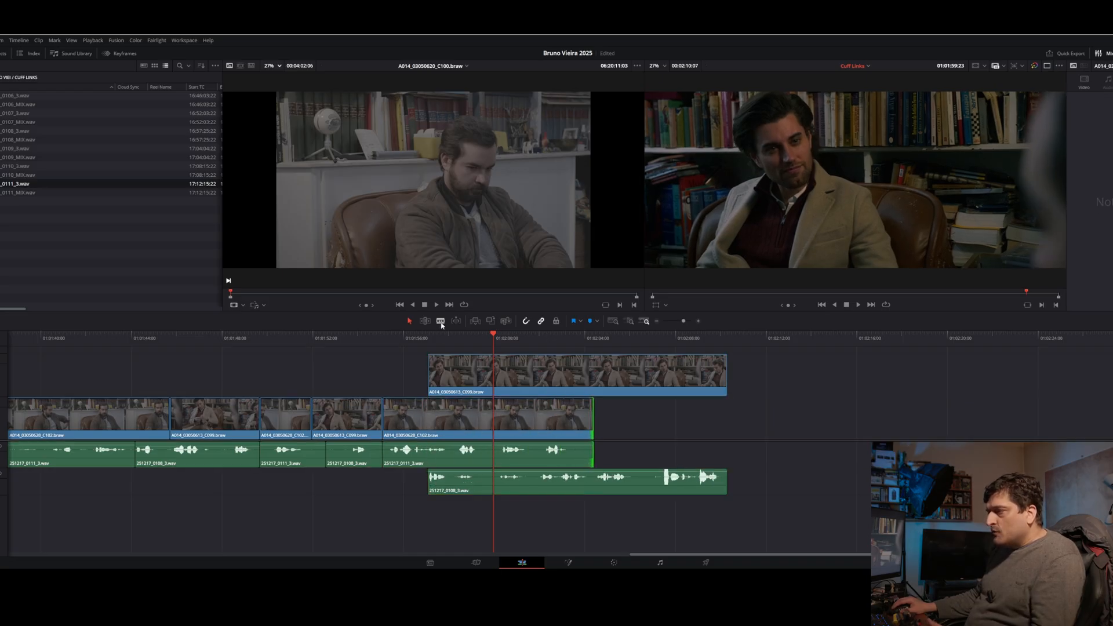
- Split off the first words of the C099 audio, overwrite them onto the C102 audio track, and delete the remaining C099 audio
click(446, 482)
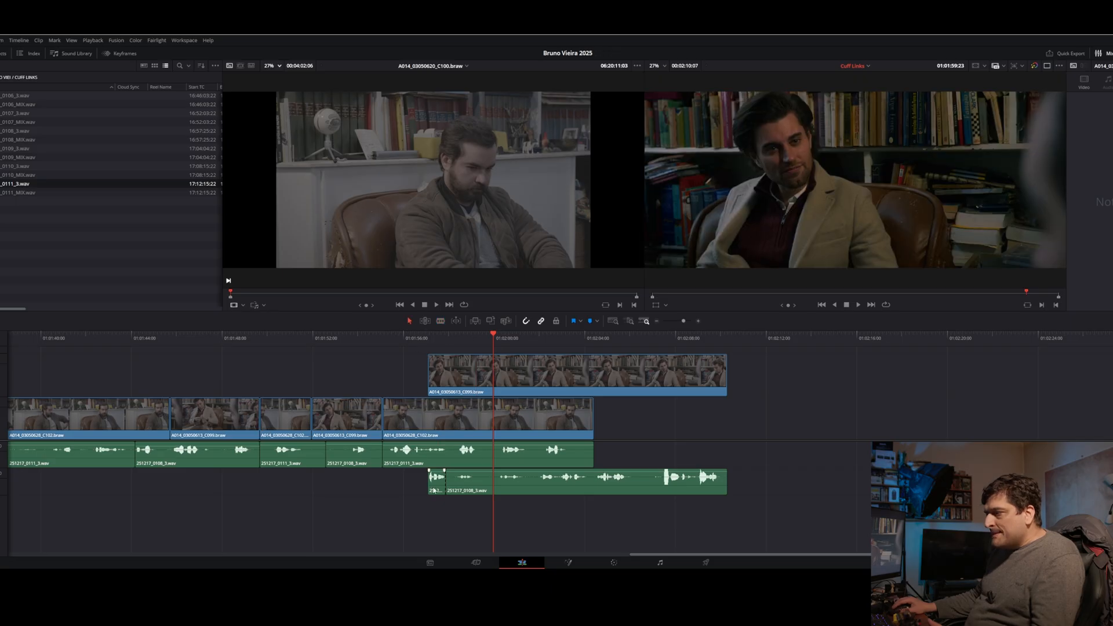
drag(434, 490, 436, 454)
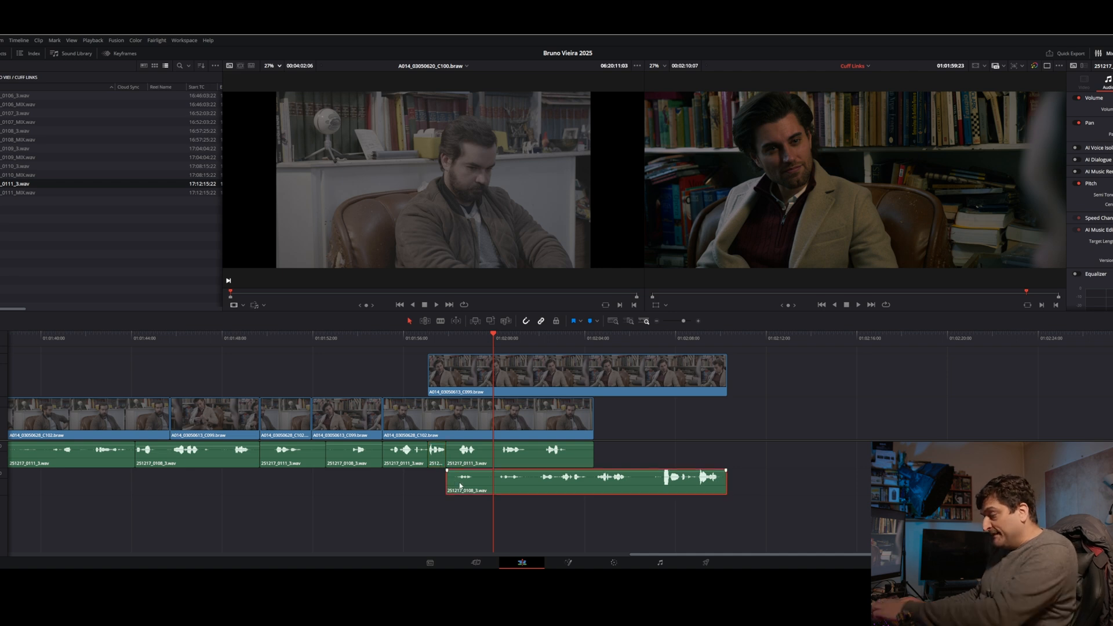
click(455, 483)
key(Delete)
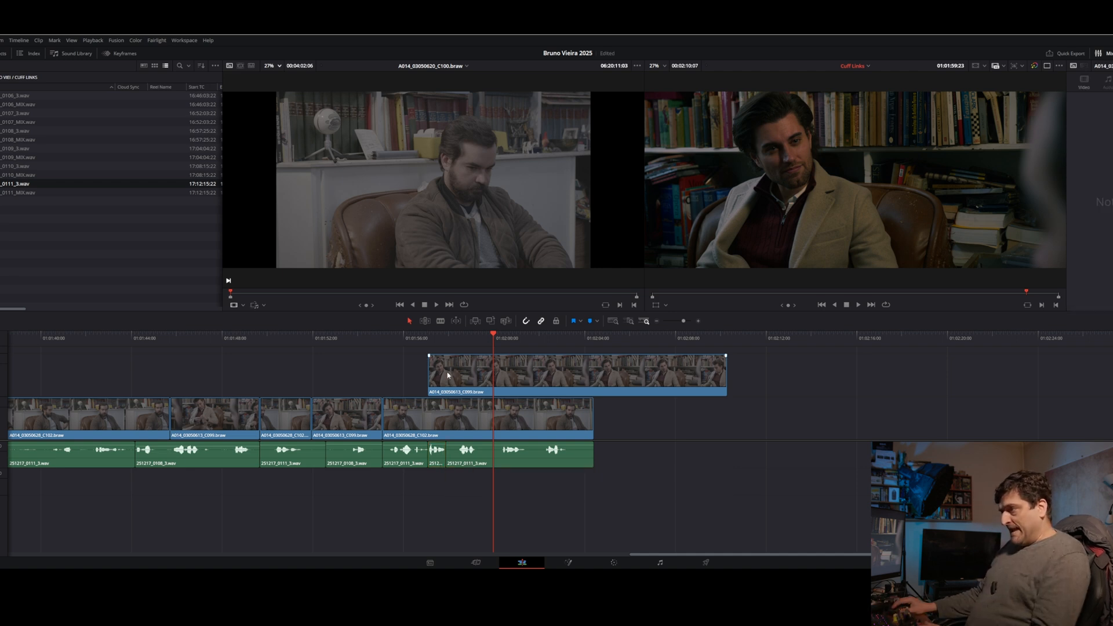
- Trim the upper-track C099 picture to start just before 01:02:00:00 over the C102 clip, checking the placement by playback
click(448, 375)
drag(429, 379, 435, 380)
drag(444, 380, 525, 380)
key(ctrl+z)
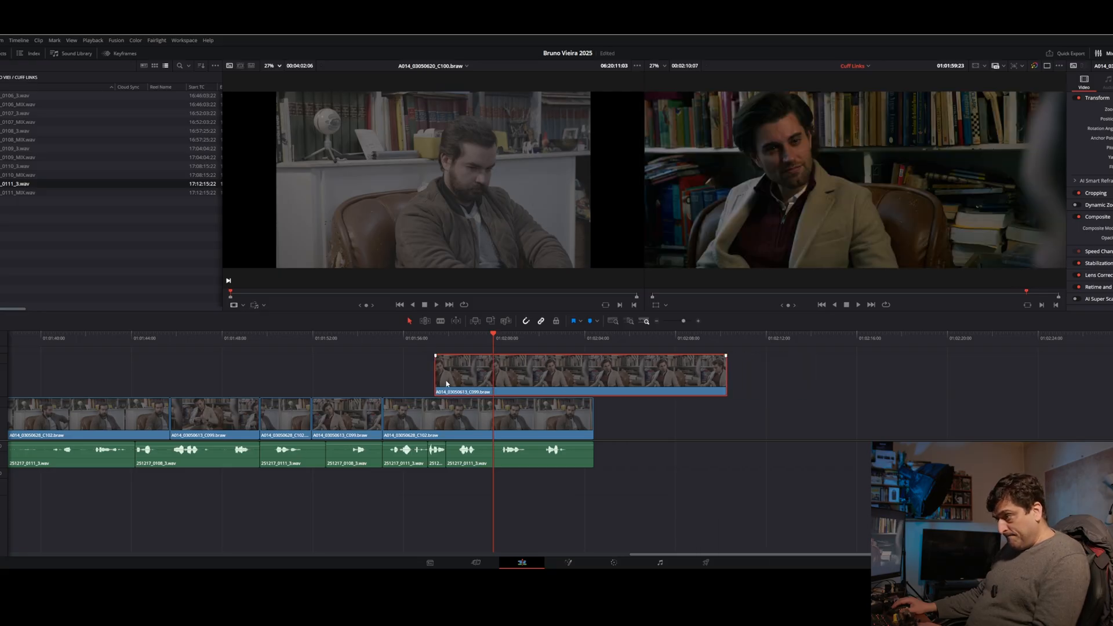
drag(436, 380, 589, 377)
drag(390, 338, 383, 339)
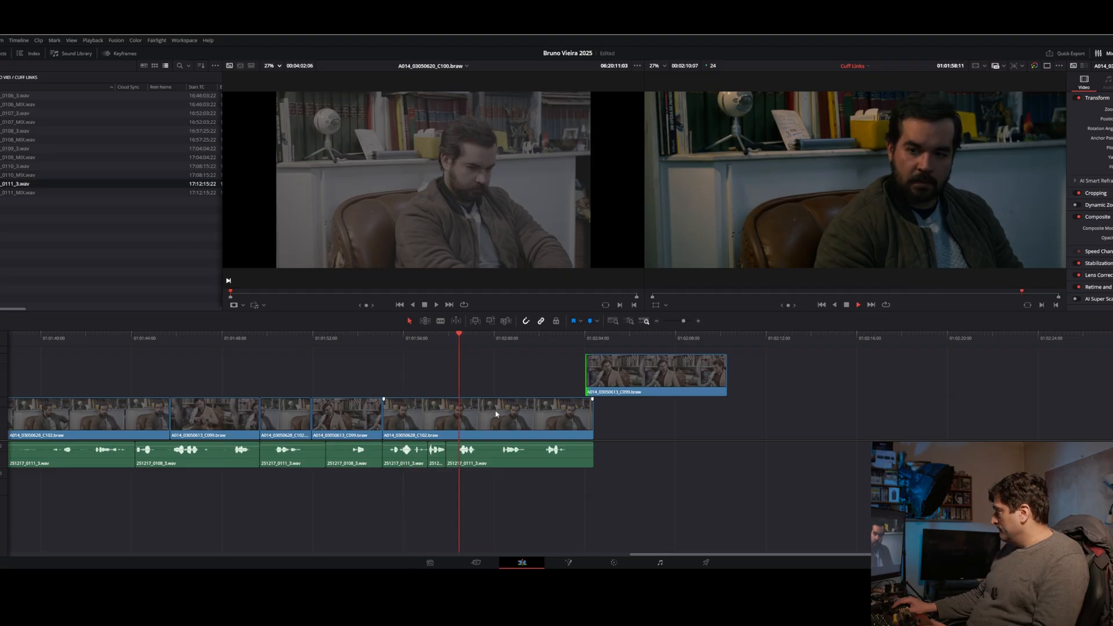
drag(591, 380, 491, 378)
key(space)
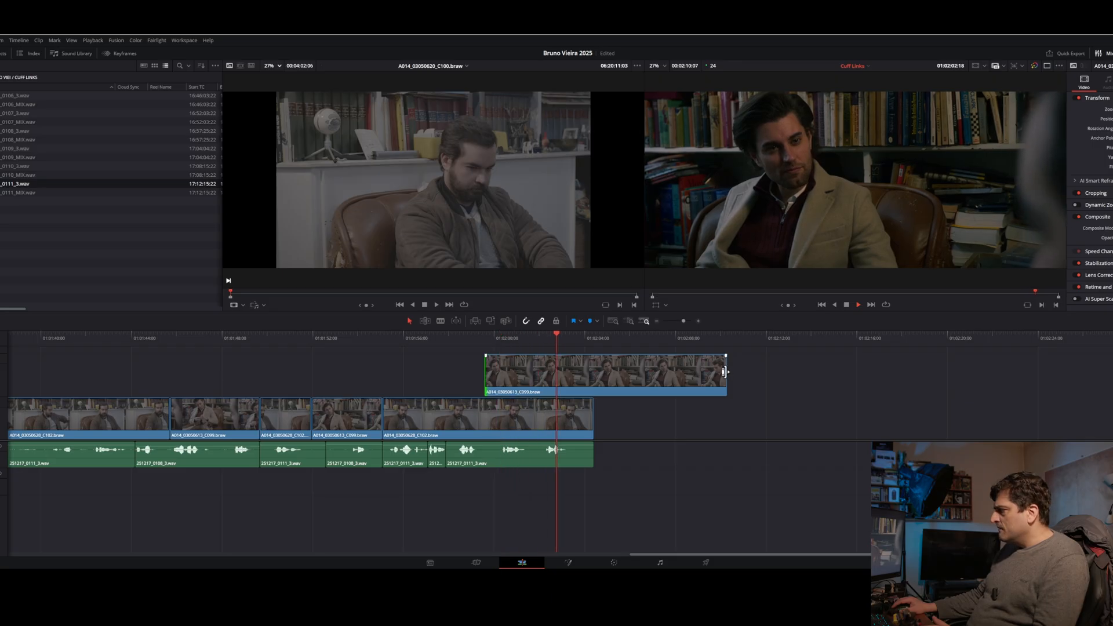
key(space)
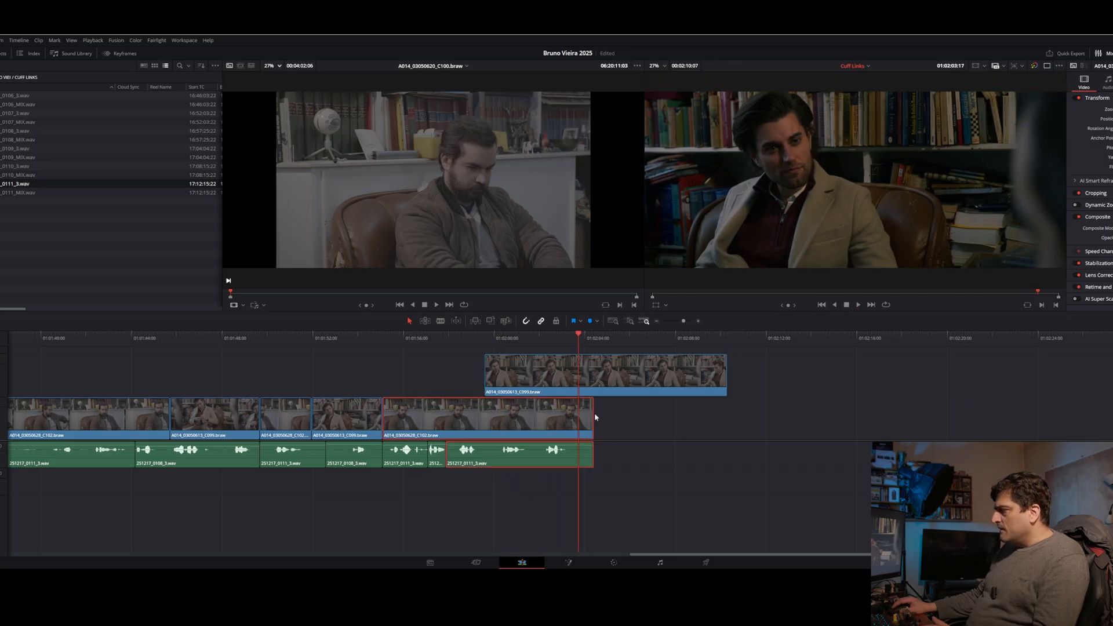
- Extend the C102 clip and audio to about 01:02:08:20, trim the C099 cutaway to end just before 01:02:04:00 and replay
drag(595, 417, 695, 418)
key(space)
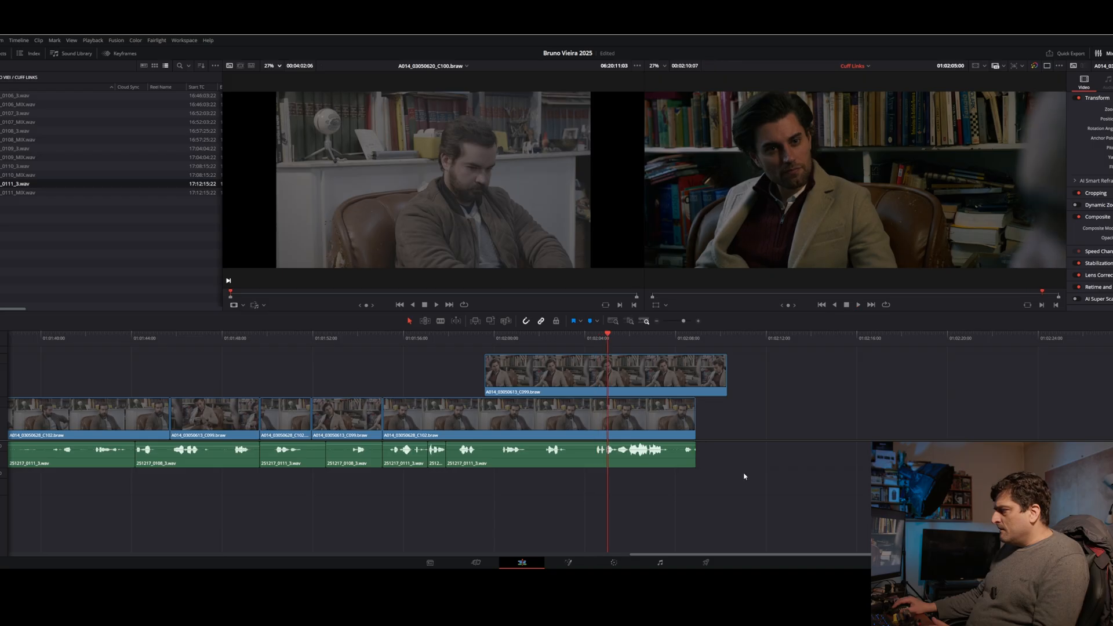
drag(725, 374, 583, 374)
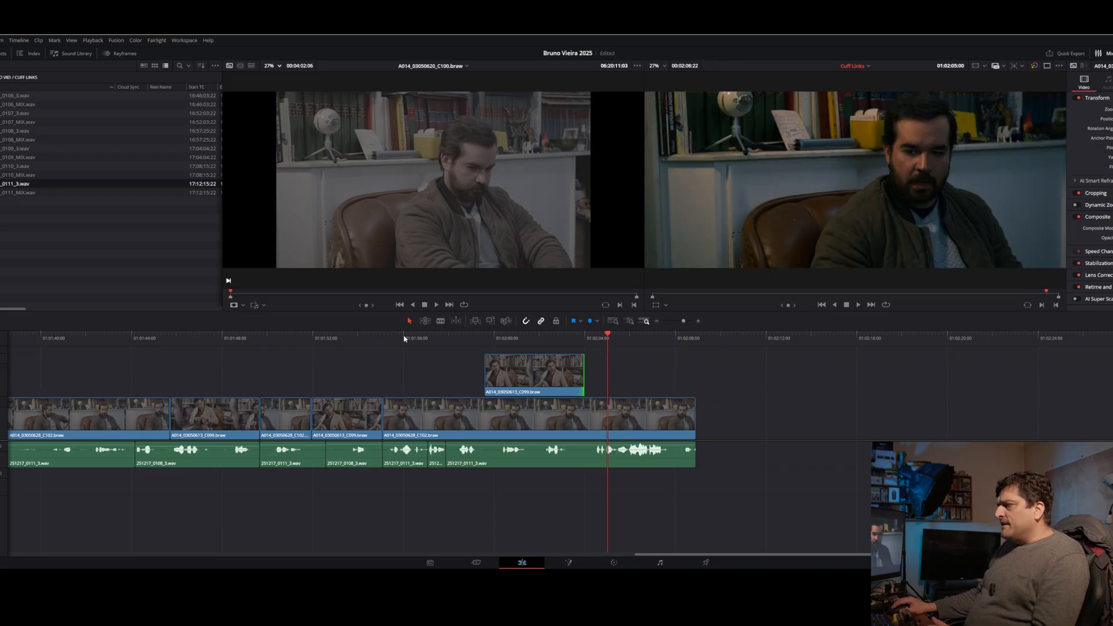
click(404, 338)
key(space)
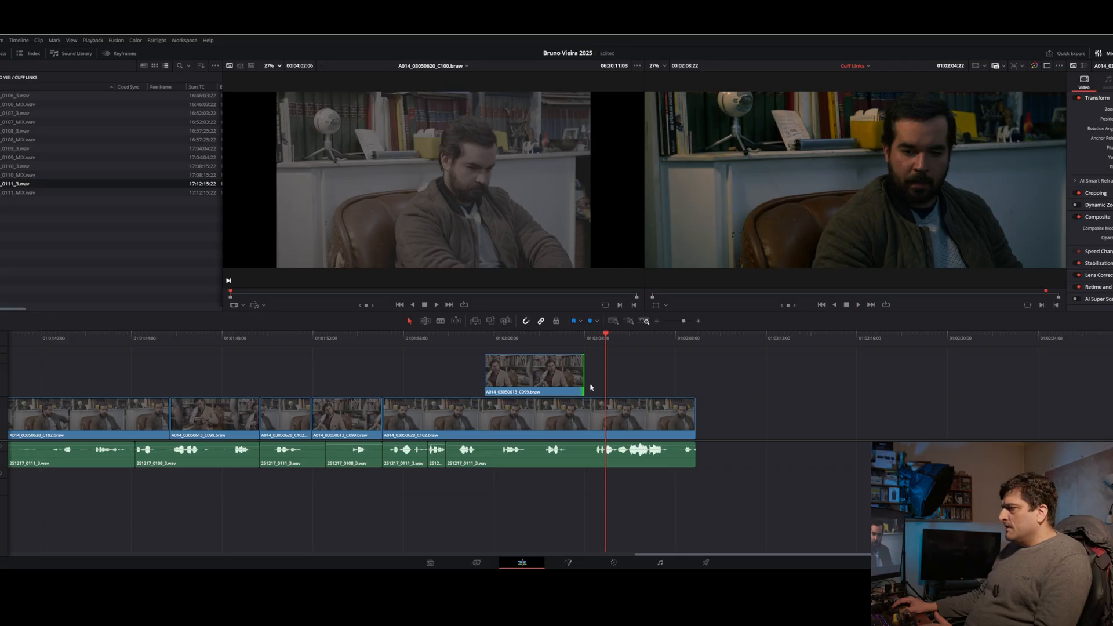
- Shorten the C099 cutaway's end to about 01:02:03:06 and, after replaying, trim the C102 clip and audio to end just before 01:02:08:00
click(536, 336)
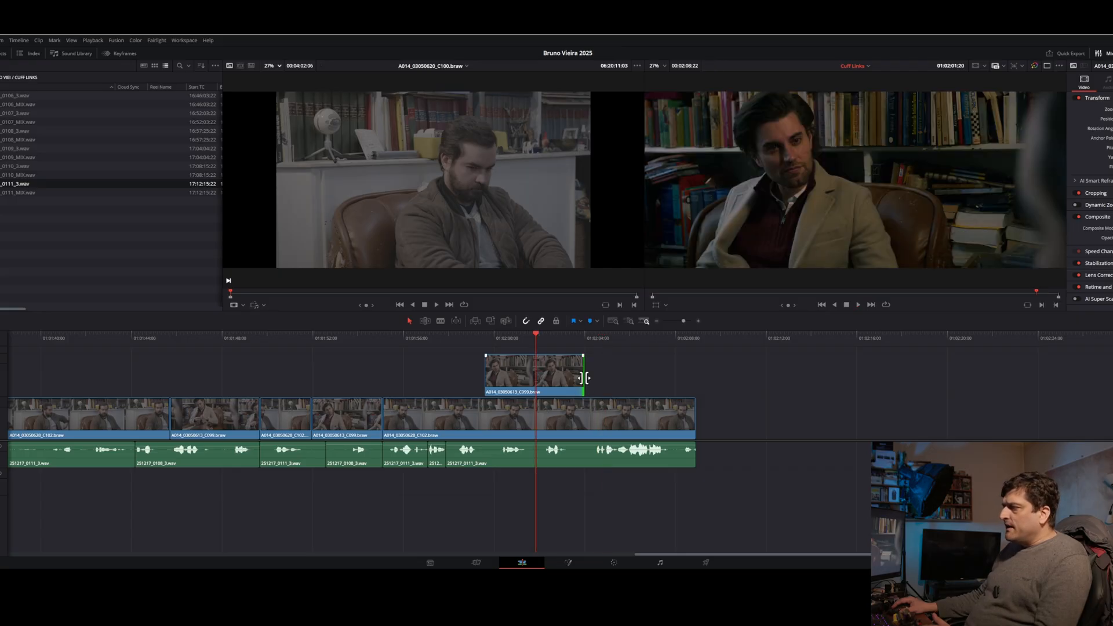
key(space)
drag(584, 378, 565, 379)
click(462, 338)
key(space)
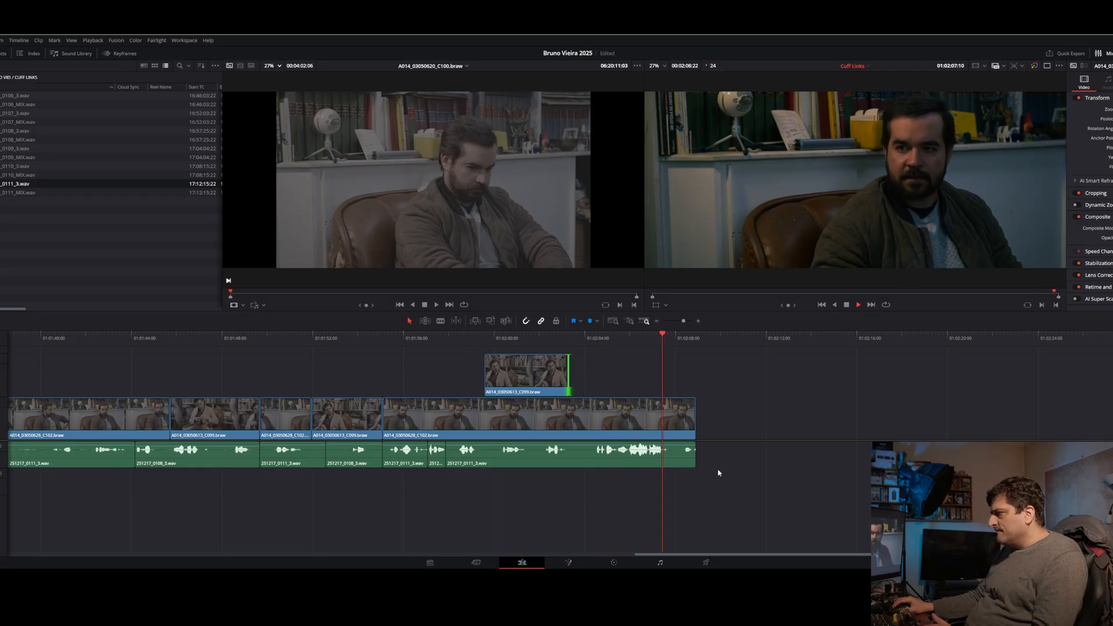
click(690, 452)
mouse_move(693, 420)
mouse_down()
mouse_move(655, 425)
mouse_move(671, 418)
mouse_up()
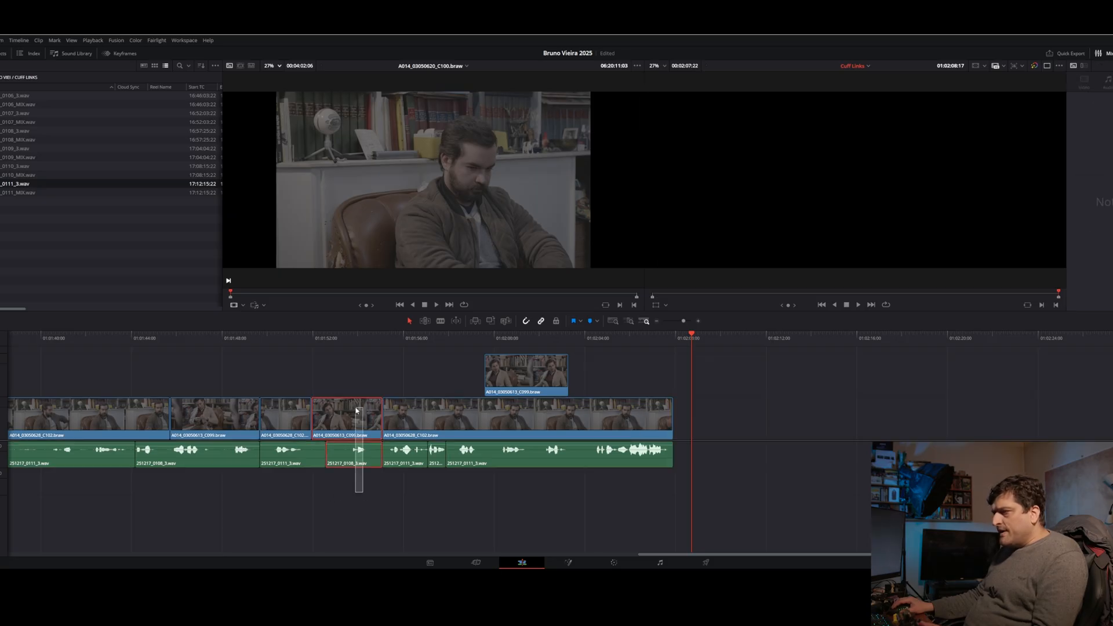
- Duplicate the C099 clip with its audio past the last C102 clip and extend it to about 01:02:21:22, checking the dialogue by playback
drag(357, 410, 356, 411)
drag(356, 413, 1111, 410)
click(990, 338)
key(space)
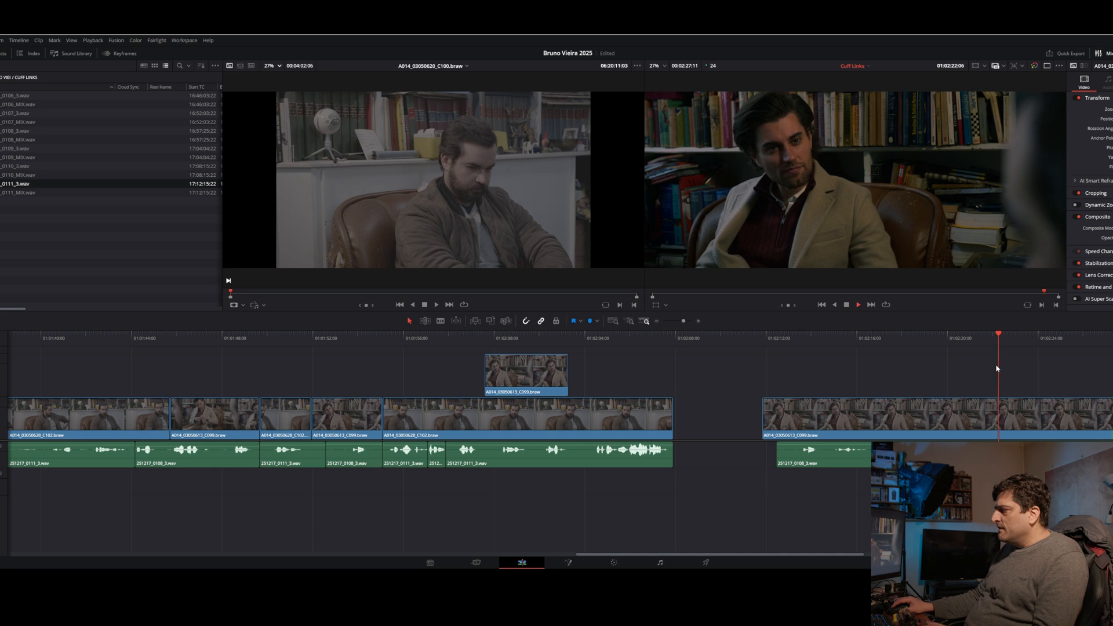
drag(763, 418, 1010, 425)
drag(1066, 425, 991, 415)
- Trim the start of the duplicated C099 picture and audio to 01:02:14:09, just before the spoken line, and lower the audio volume
click(824, 337)
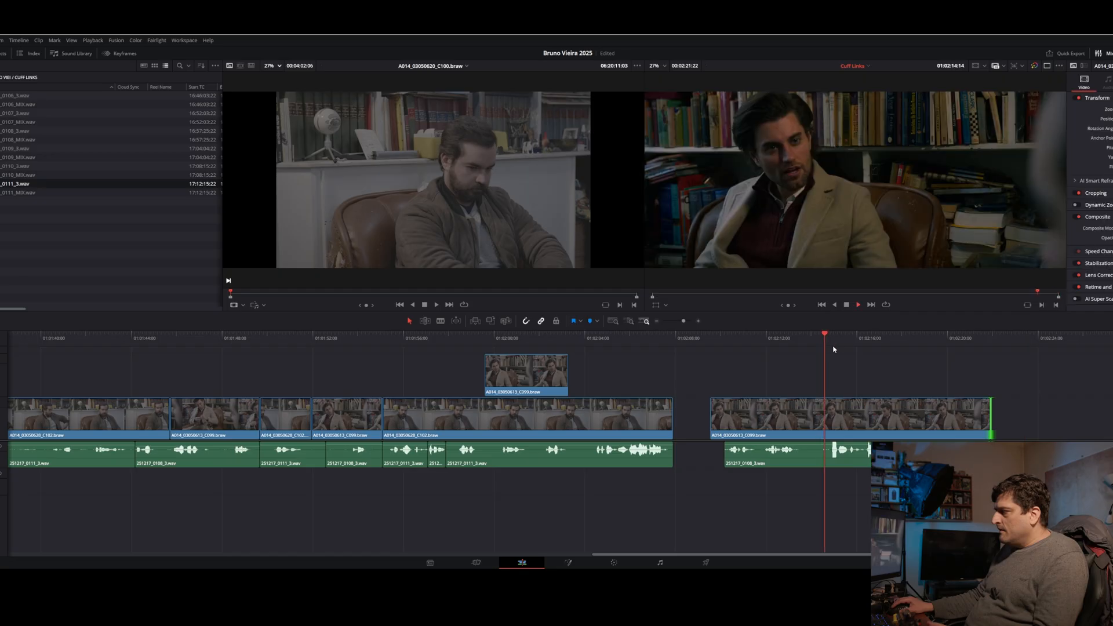
key(space)
drag(833, 341, 820, 341)
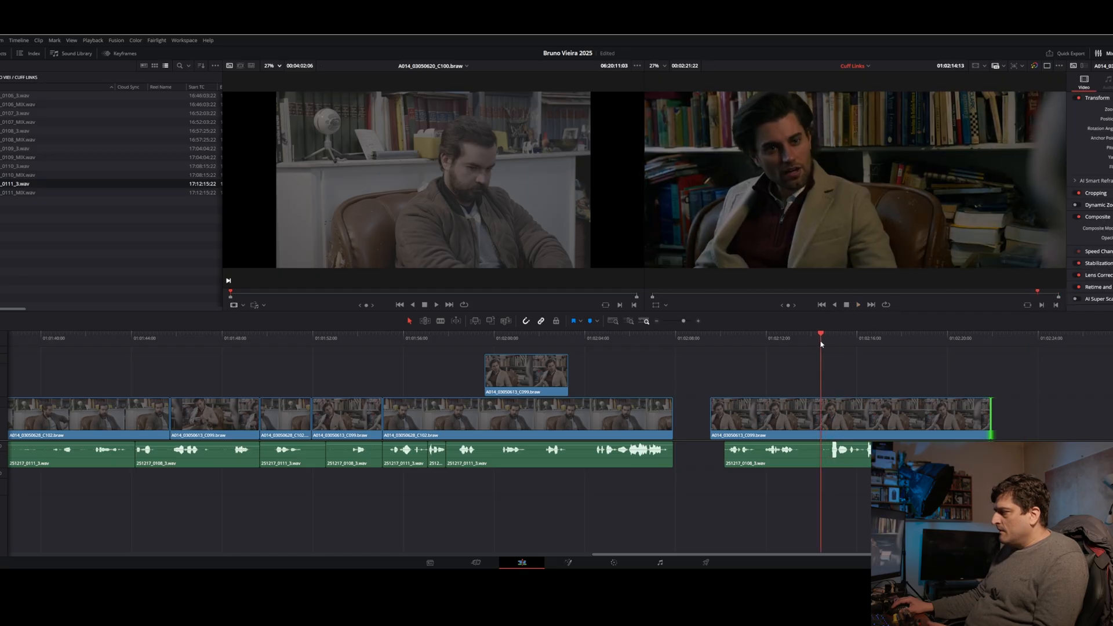
drag(716, 426, 827, 417)
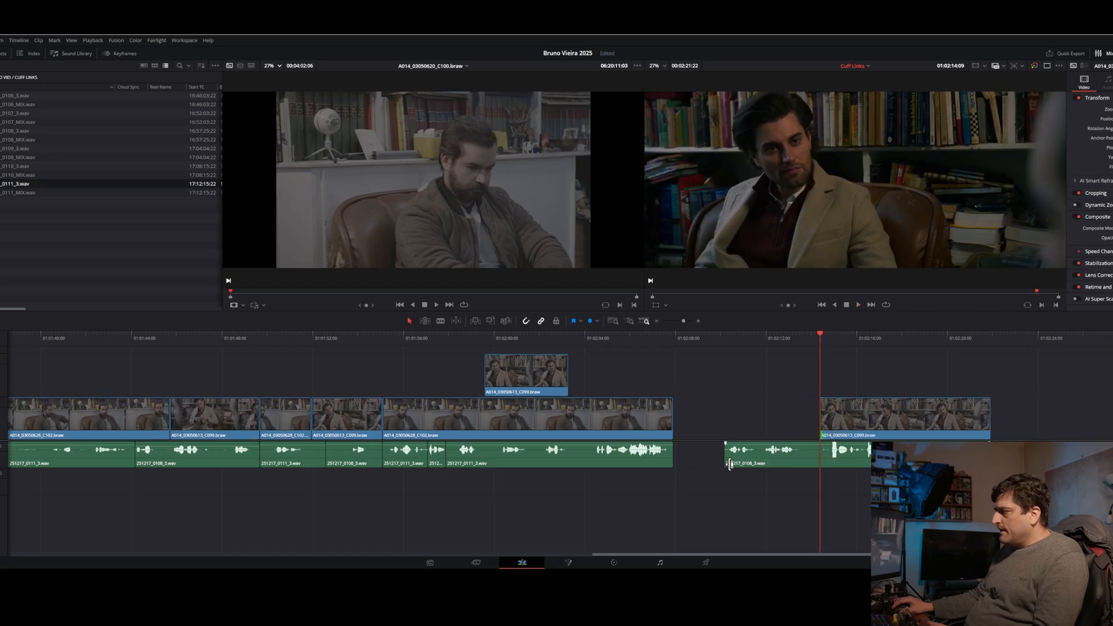
drag(726, 458, 820, 458)
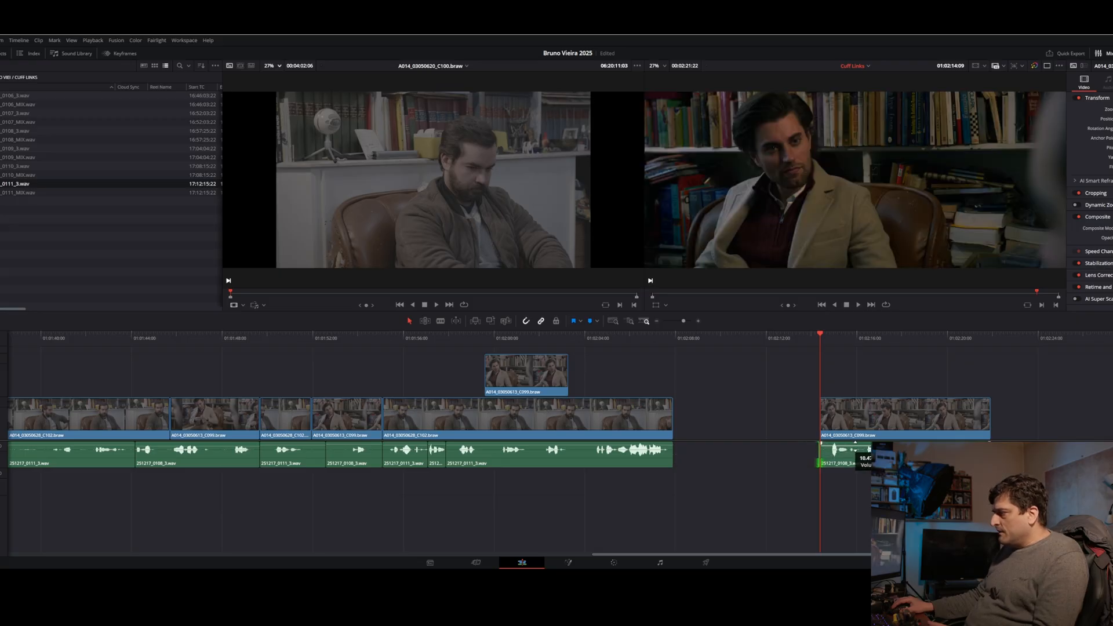
- Butt the trimmed C099 clip against the preceding C102 clip, replay the cut, and trim picture and audio to end at 01:02:11:06
drag(851, 423, 703, 431)
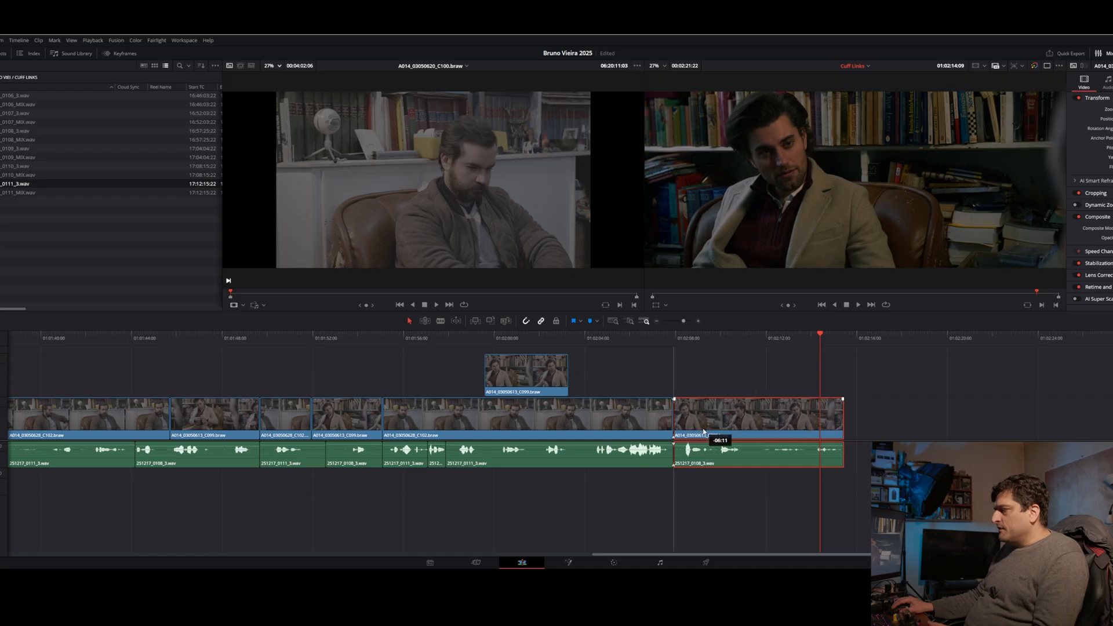
click(620, 343)
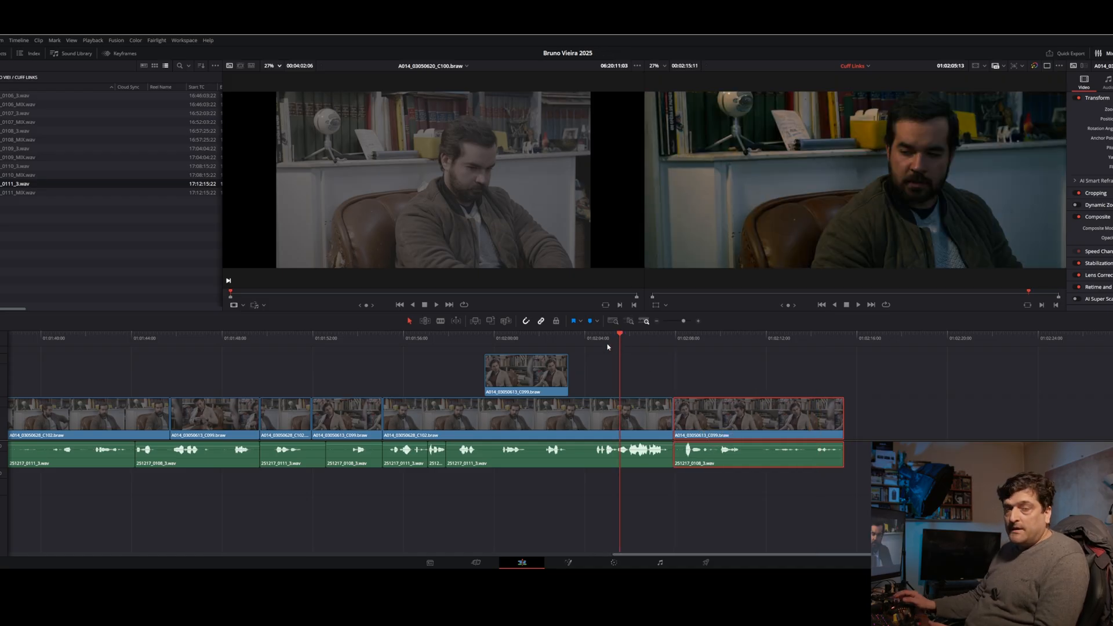
key(space)
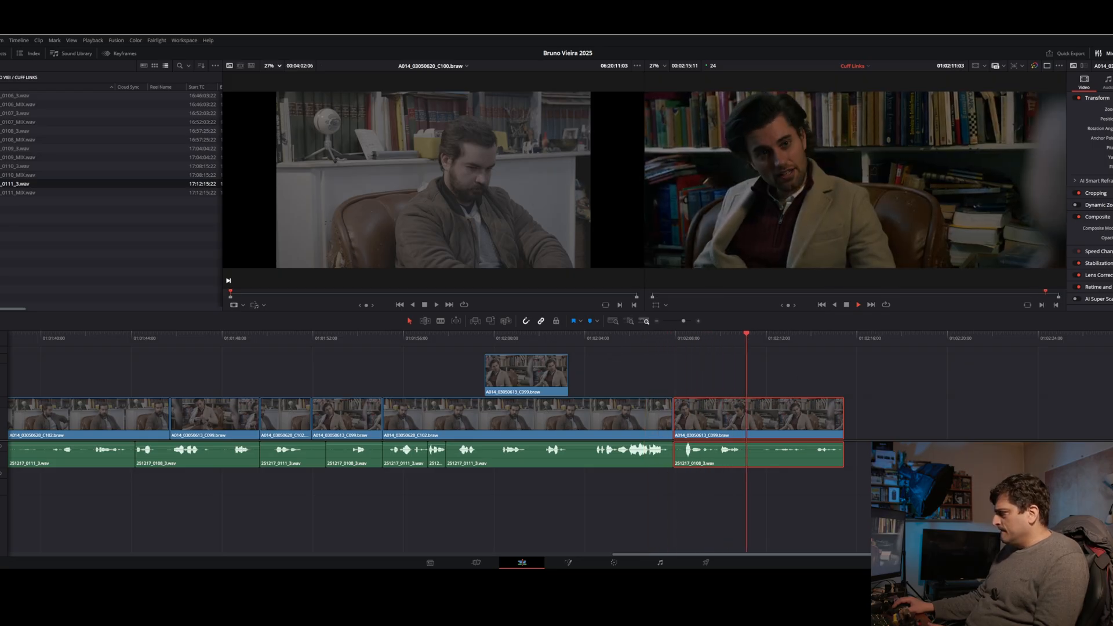
key(space)
click(839, 428)
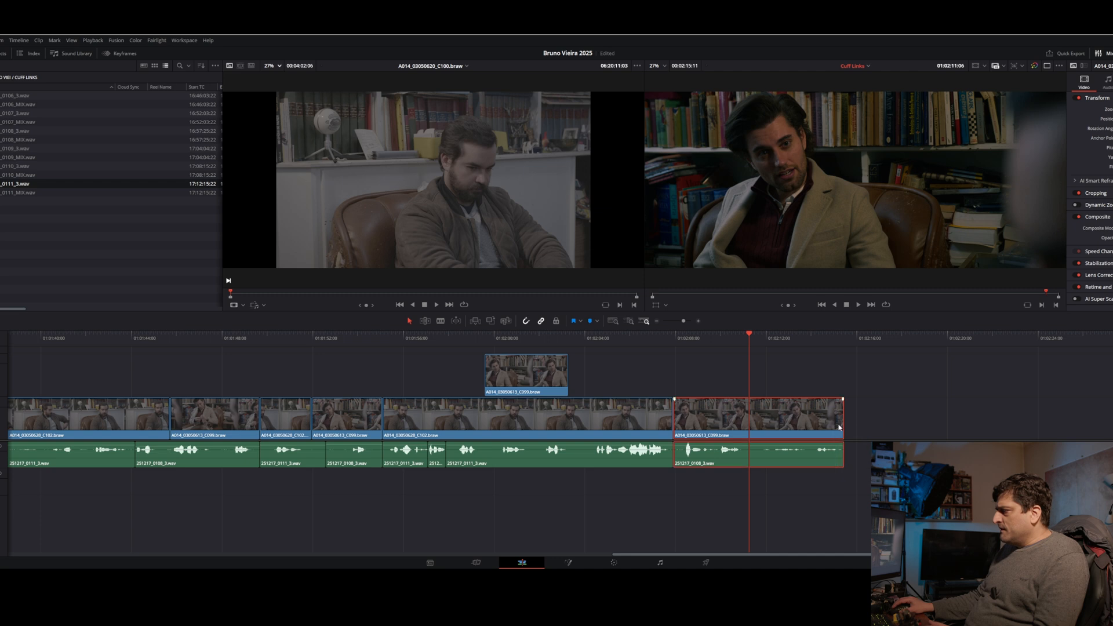
drag(838, 424, 749, 425)
- Duplicate the C102 clip with its audio past the new C099 clip and extend it to about 01:02:25:14
click(617, 429)
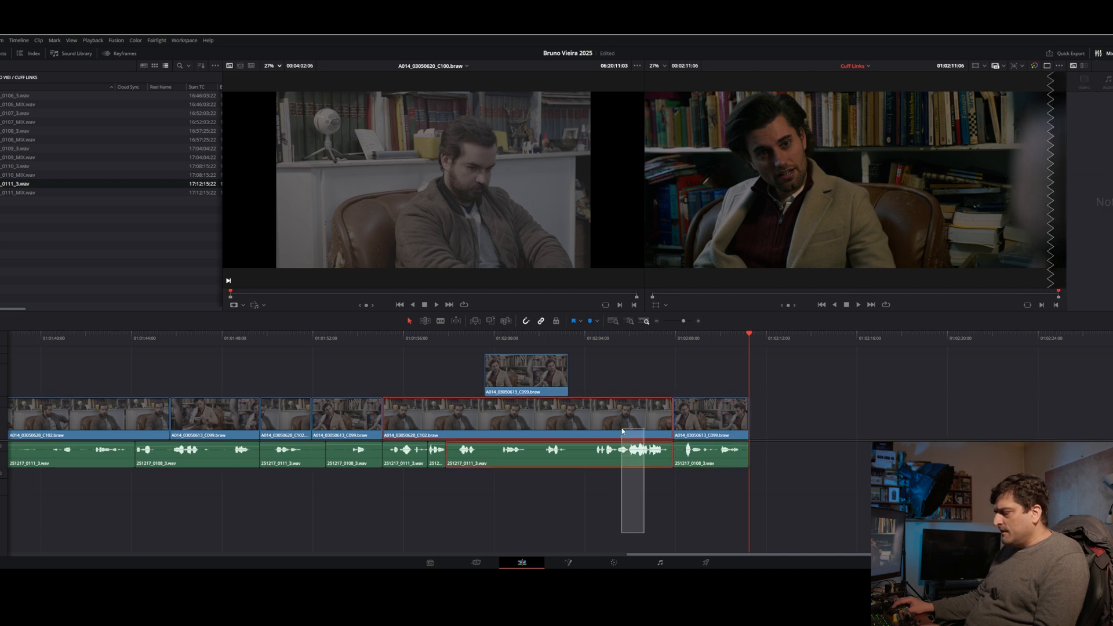
drag(613, 428, 1070, 417)
click(1073, 337)
key(space)
key(space)
click(1086, 423)
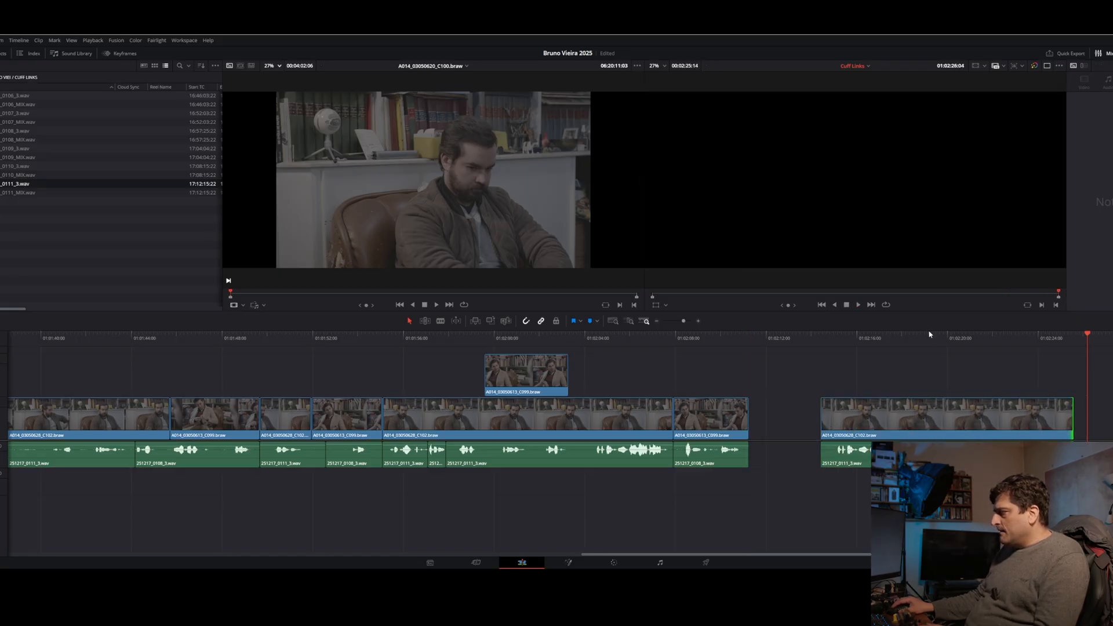
- Play the C102 copy to find its next line, trim its start there, and join it to the preceding C099 clip
click(919, 338)
key(space)
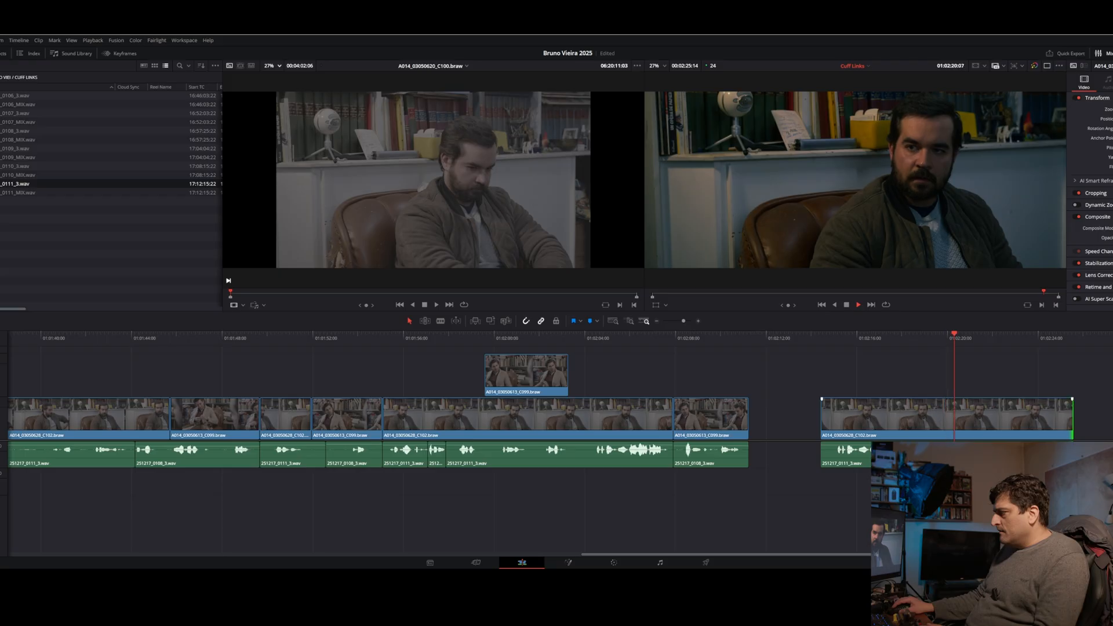
click(824, 413)
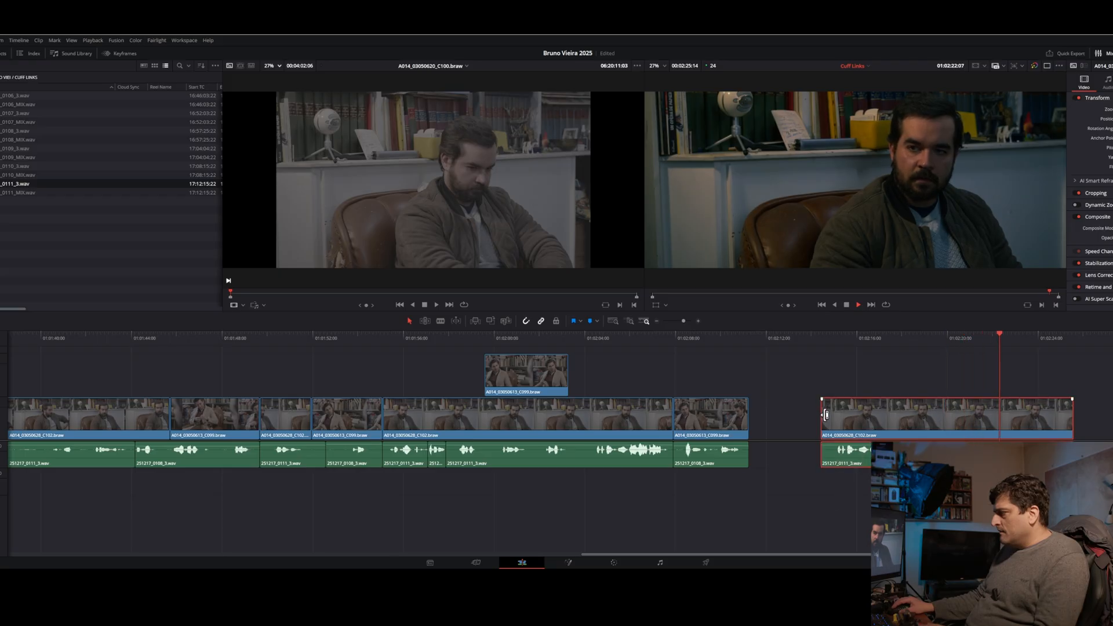
drag(824, 414, 771, 423)
key(space)
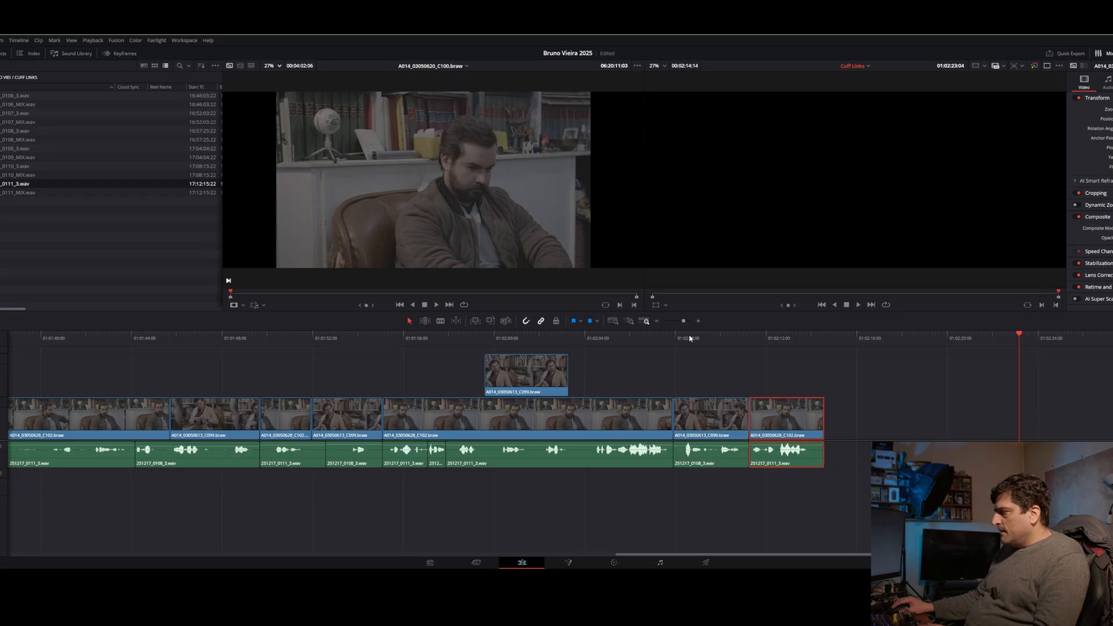
- Replay the new cut and extend the last C102 clip and its audio to about 01:02:18:09
click(680, 333)
key(space)
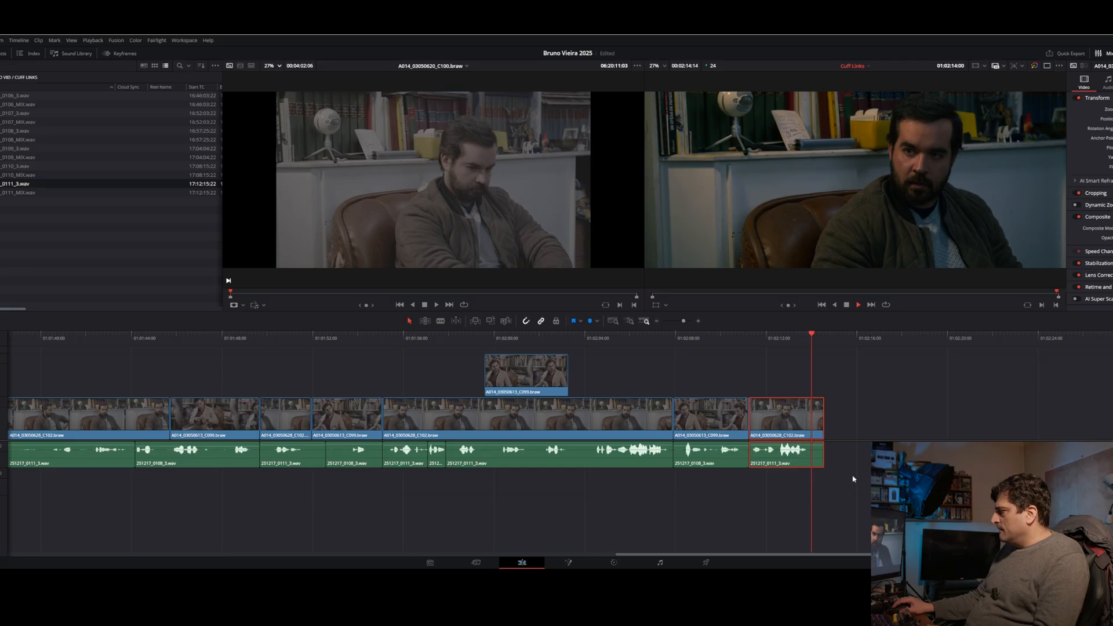
drag(822, 420, 910, 421)
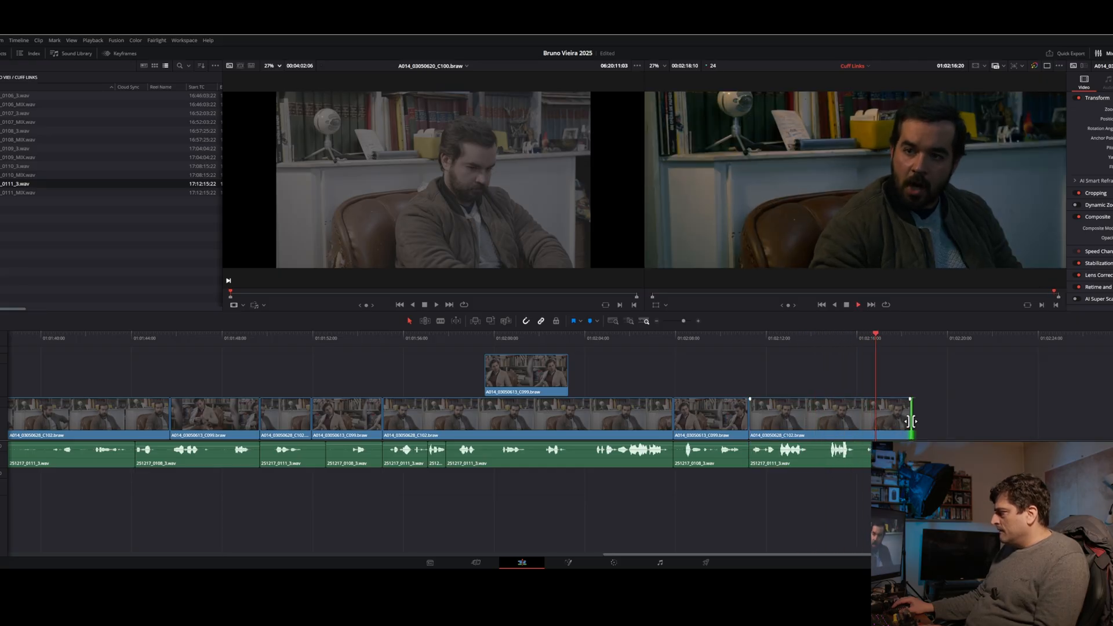
mouse_move(910, 422)
mouse_down()
mouse_move(955, 426)
mouse_move(905, 415)
mouse_up()
- Duplicate the C099 clip with audio after the last C102 clip, trim it to the next line, and join it to that C102 clip
click(695, 431)
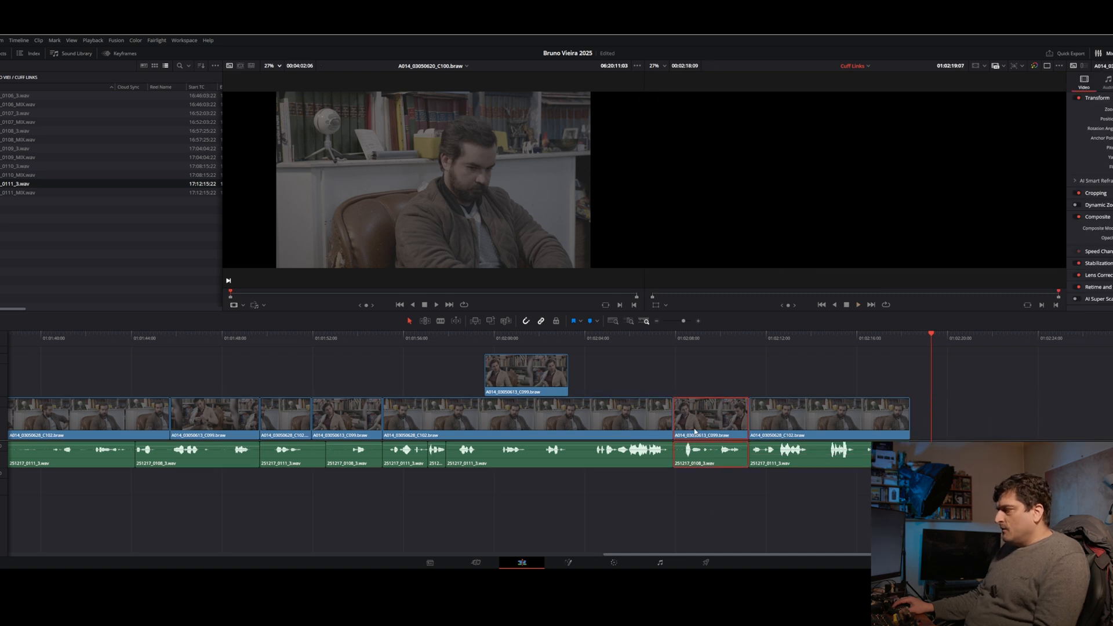
key(ctrl+shift+a)
drag(694, 439, 1111, 418)
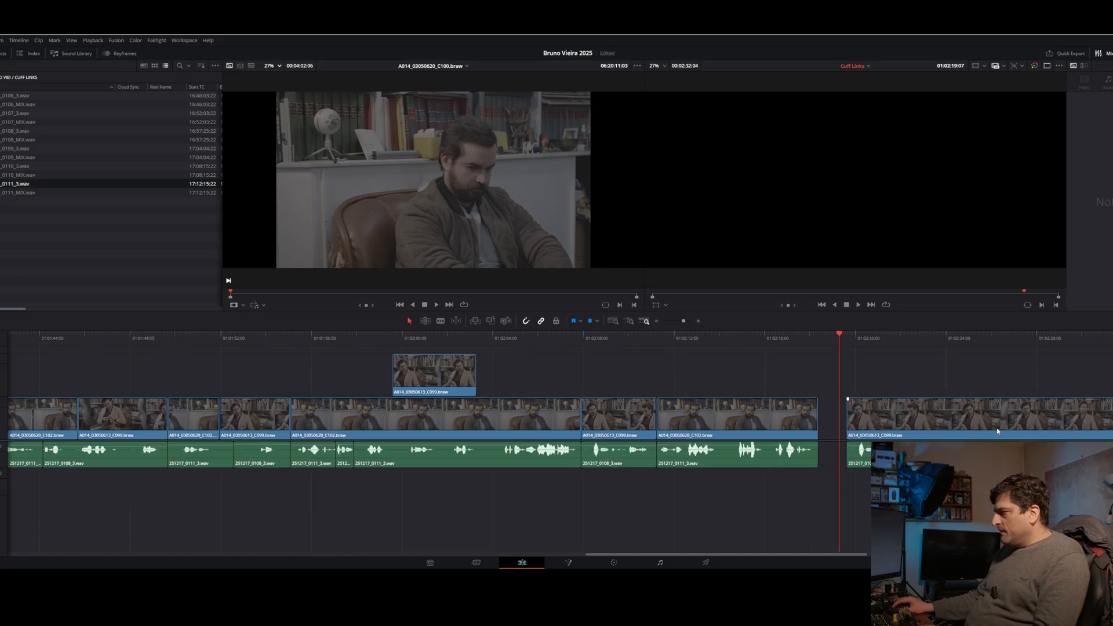
click(1041, 360)
key(space)
click(853, 421)
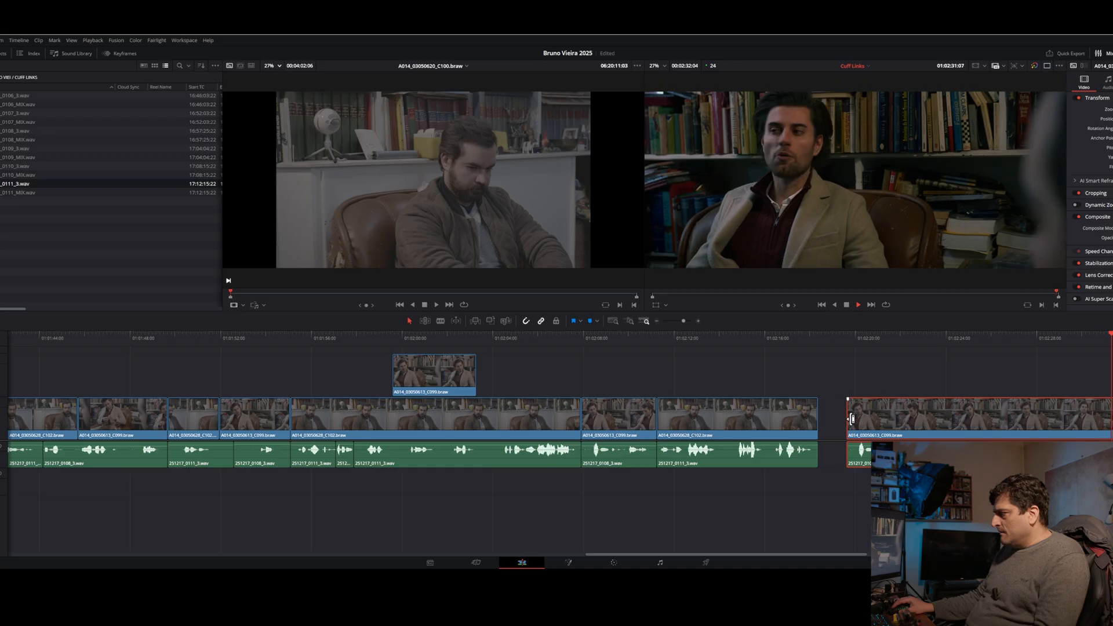
drag(854, 421, 899, 416)
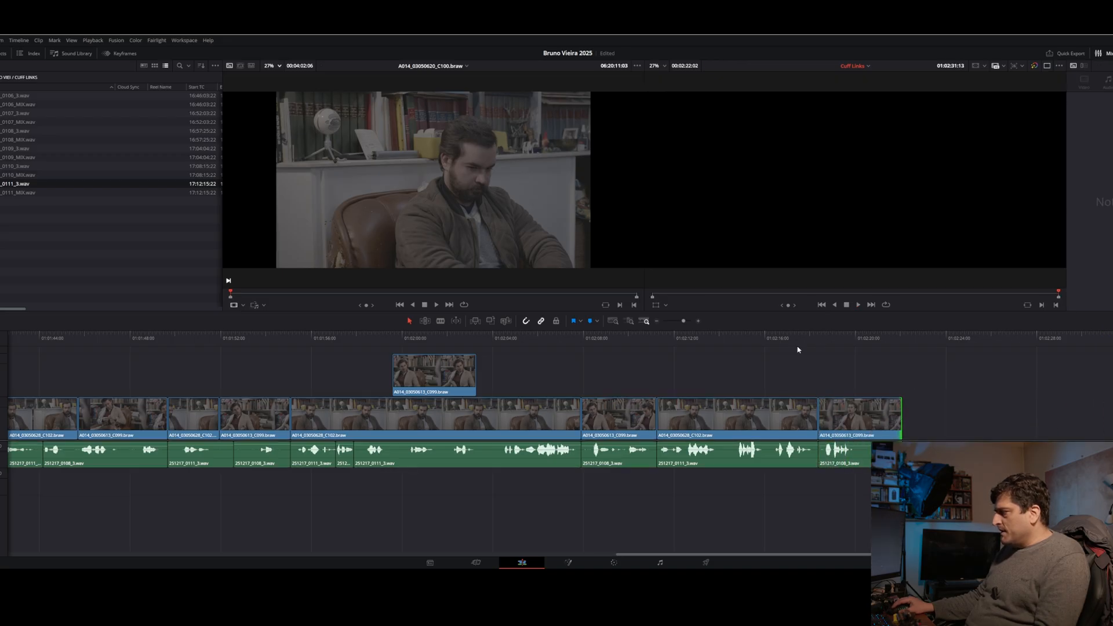
- Replay the transition into the last C099 clip and trim its picture and audio to end at about 01:02:20:19
click(798, 350)
key(space)
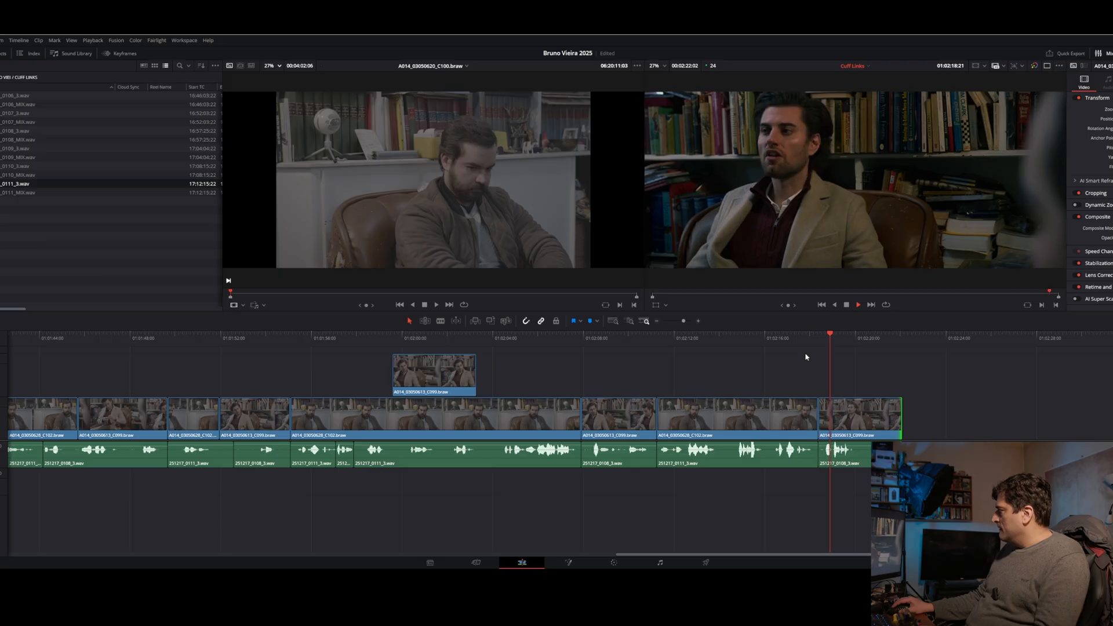
key(space)
click(897, 414)
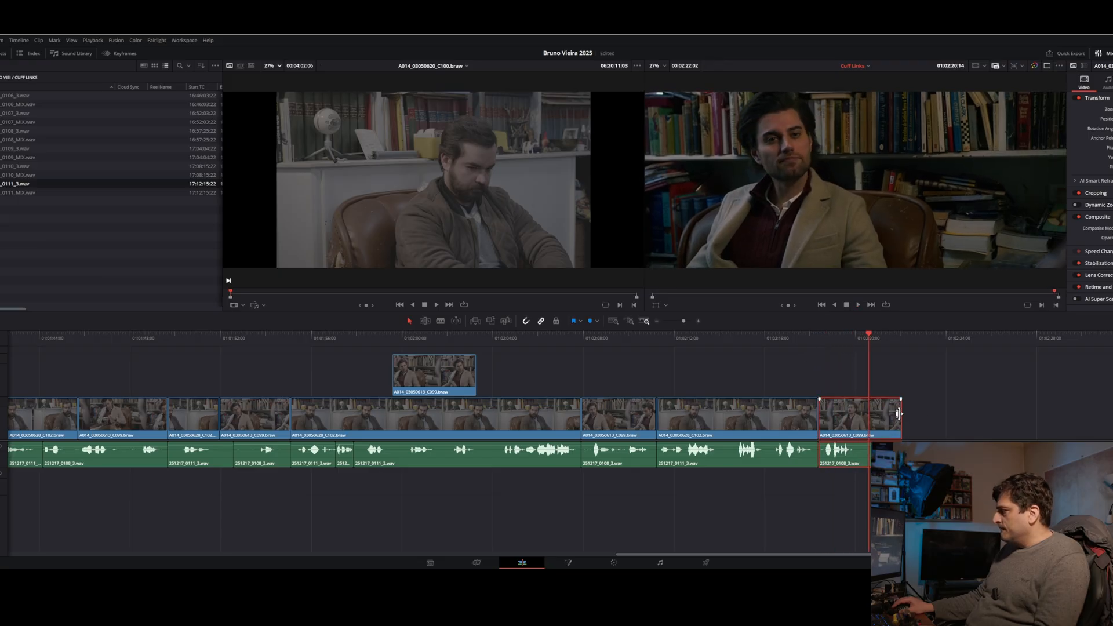
drag(898, 414, 871, 413)
- Duplicate the preceding C102 clip with audio past the last C099 clip, extend it to about 01:02:33:10, and play it for the next line
click(771, 490)
click(740, 415)
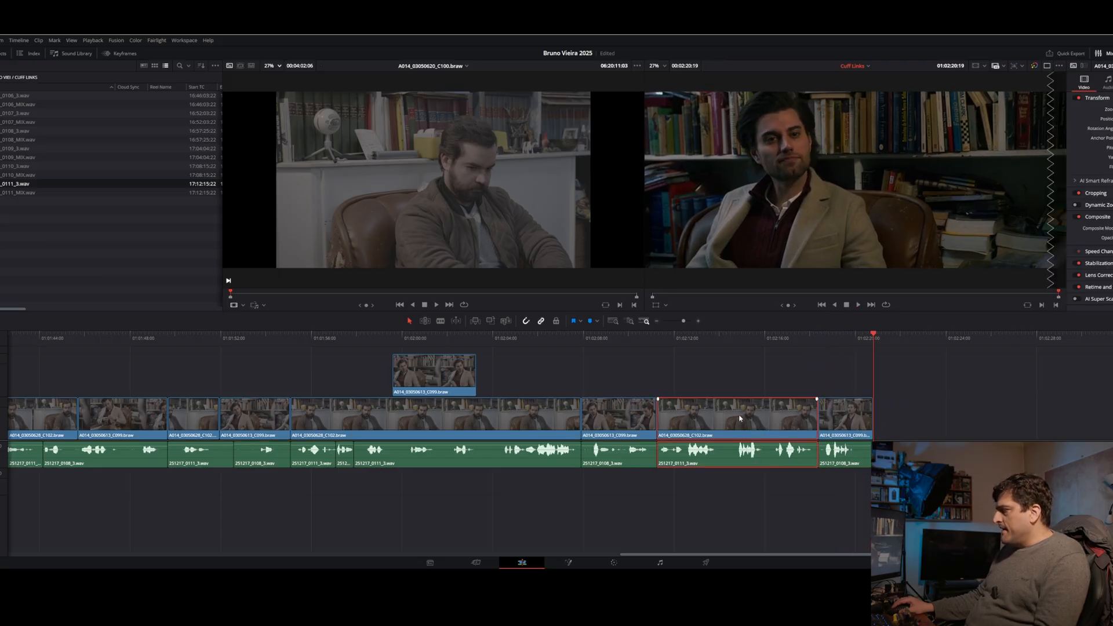
drag(740, 415, 1000, 413)
drag(921, 422, 1109, 421)
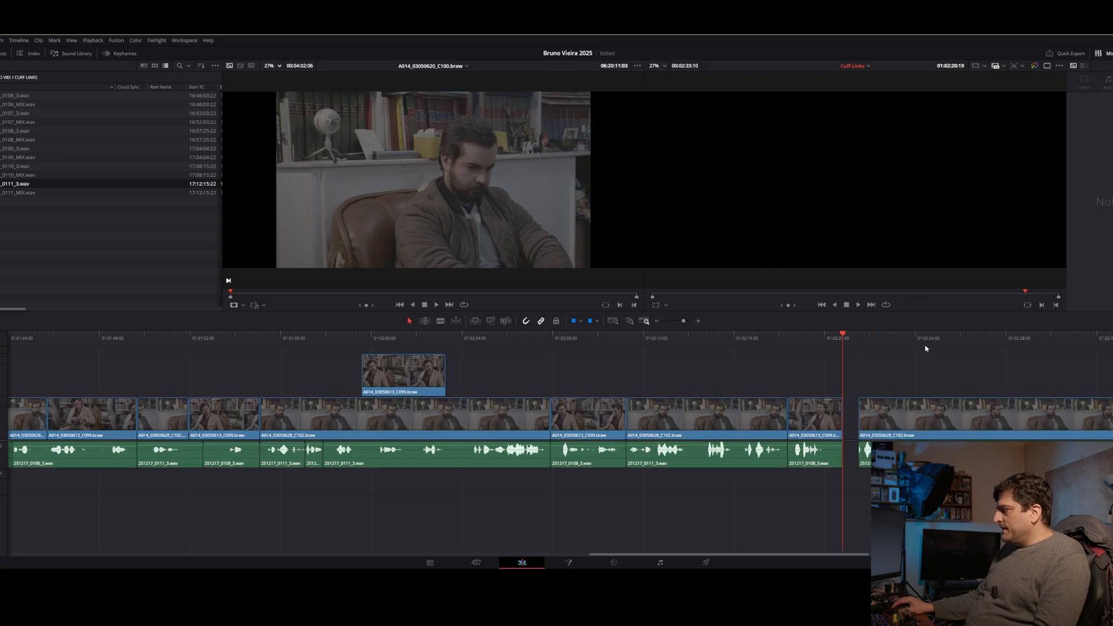
click(926, 338)
key(space)
- Trim the start of the new C102 copy to about 01:02:27:12 and replay it to check the in point
click(861, 413)
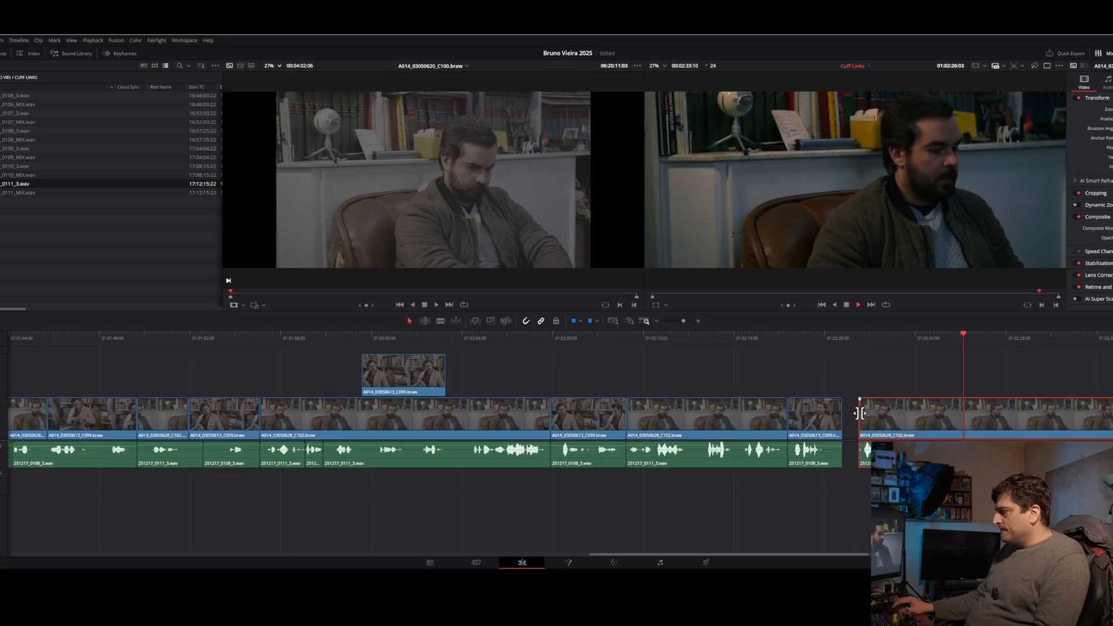
drag(862, 413, 994, 418)
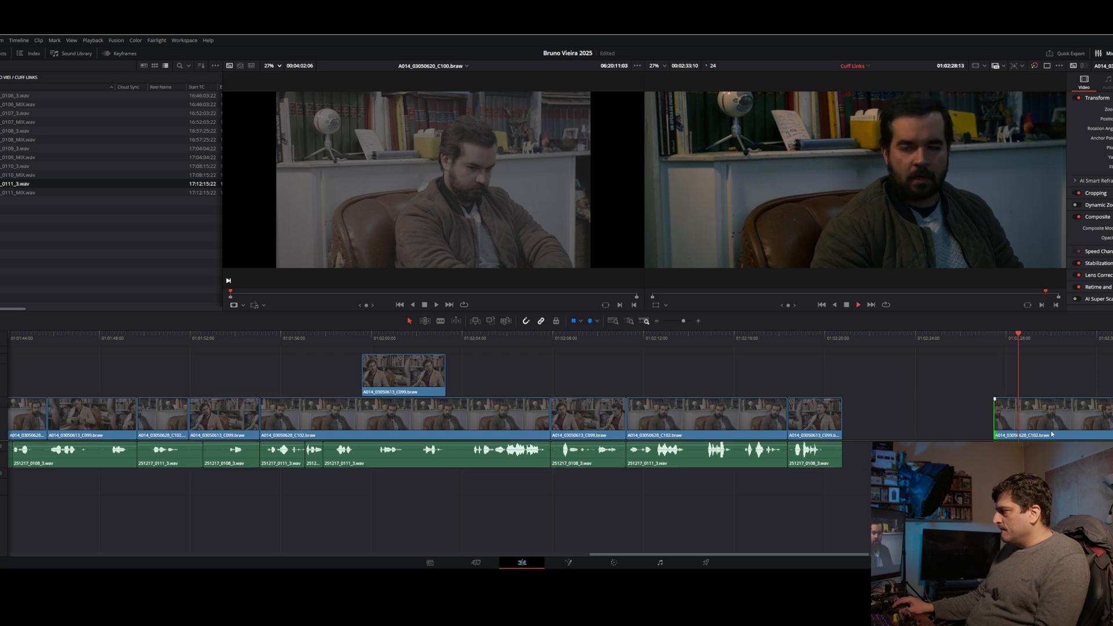
click(1001, 342)
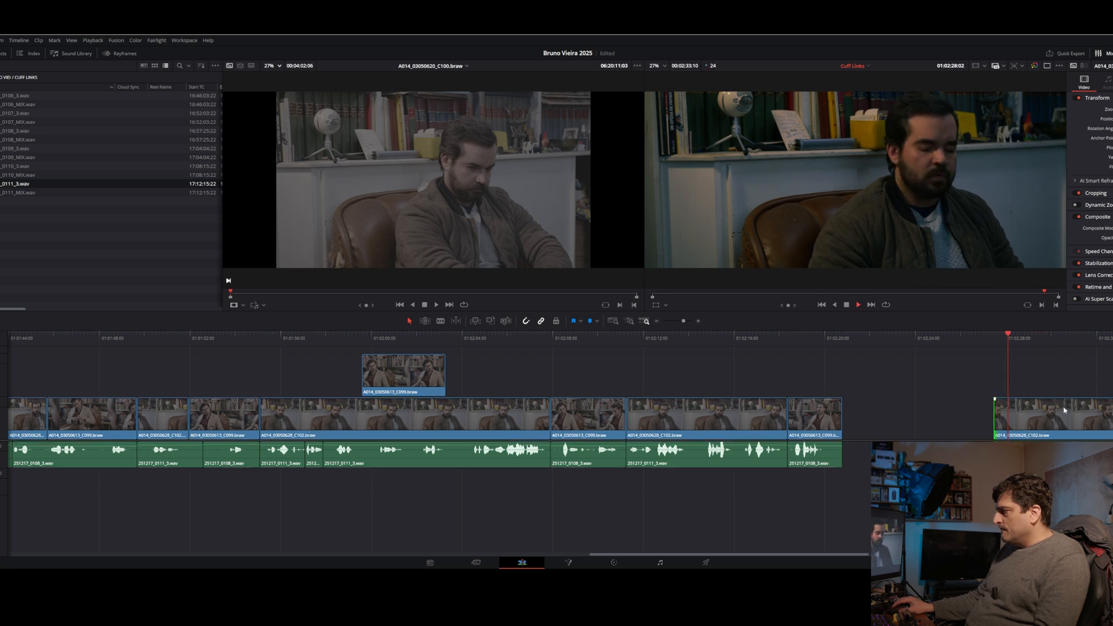
click(999, 340)
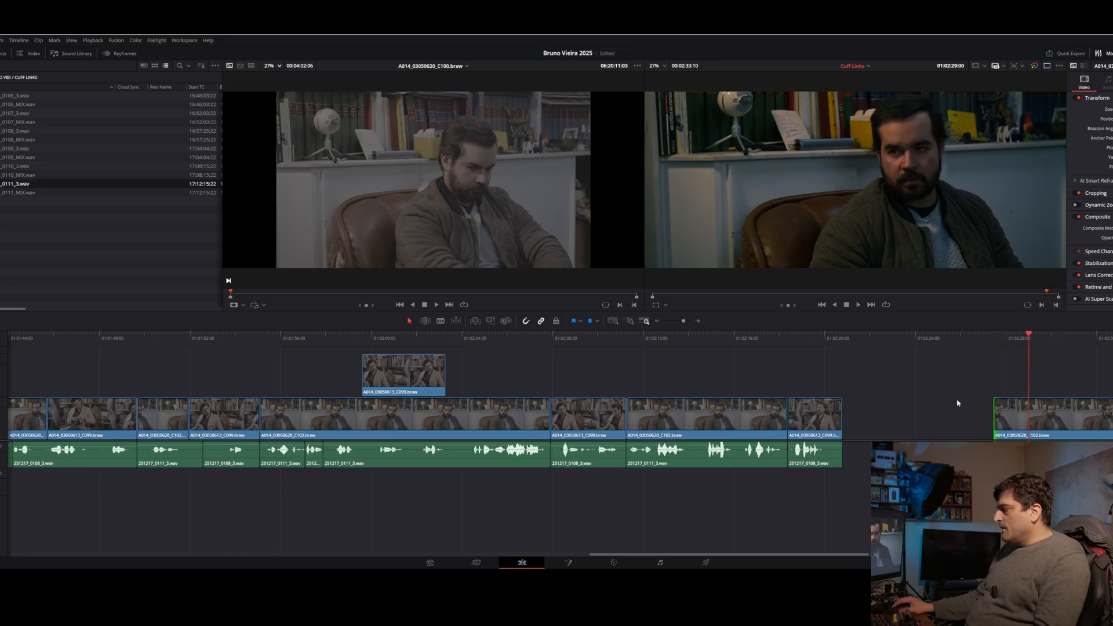
- Join the trimmed C102 clip to the preceding C099 clip, replay it, and trim only its audio to end at 01:02:22:06
drag(1035, 417, 885, 417)
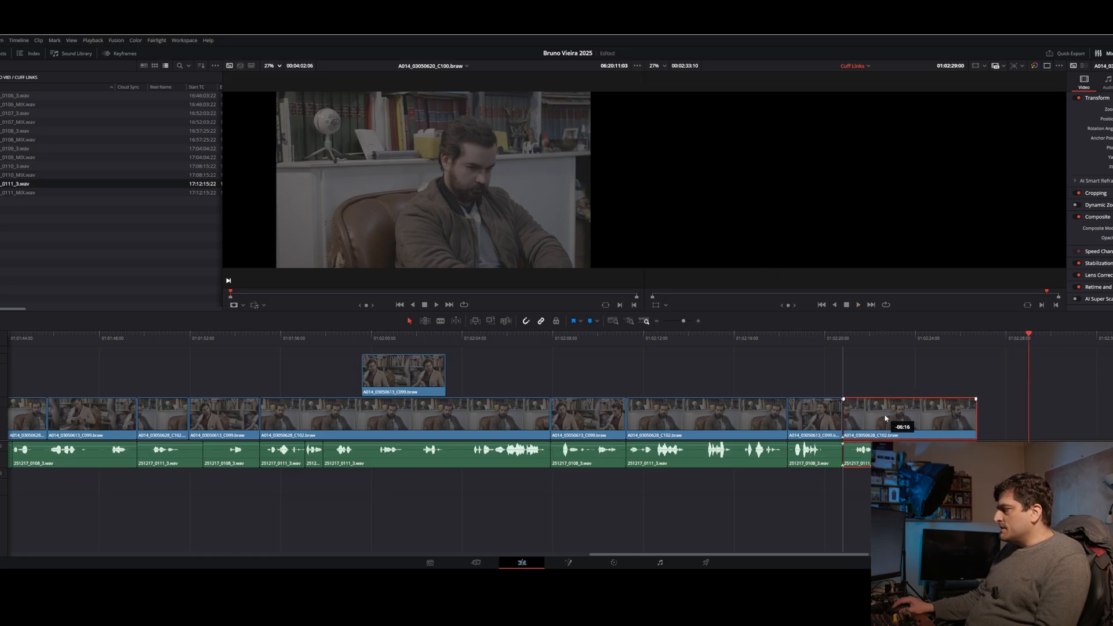
click(849, 340)
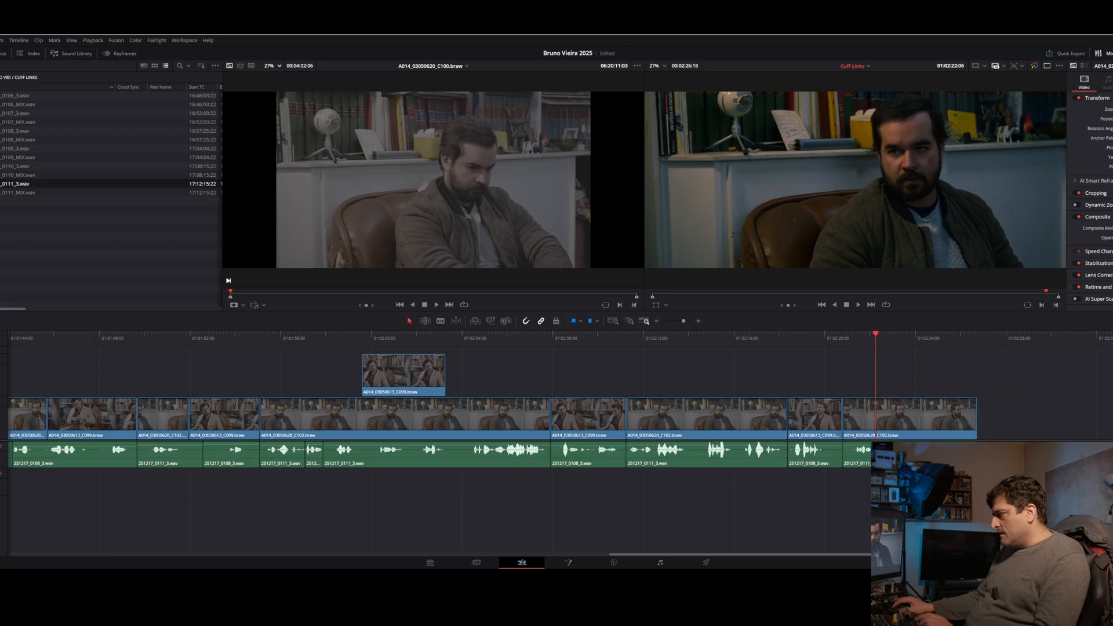
drag(975, 455, 869, 455)
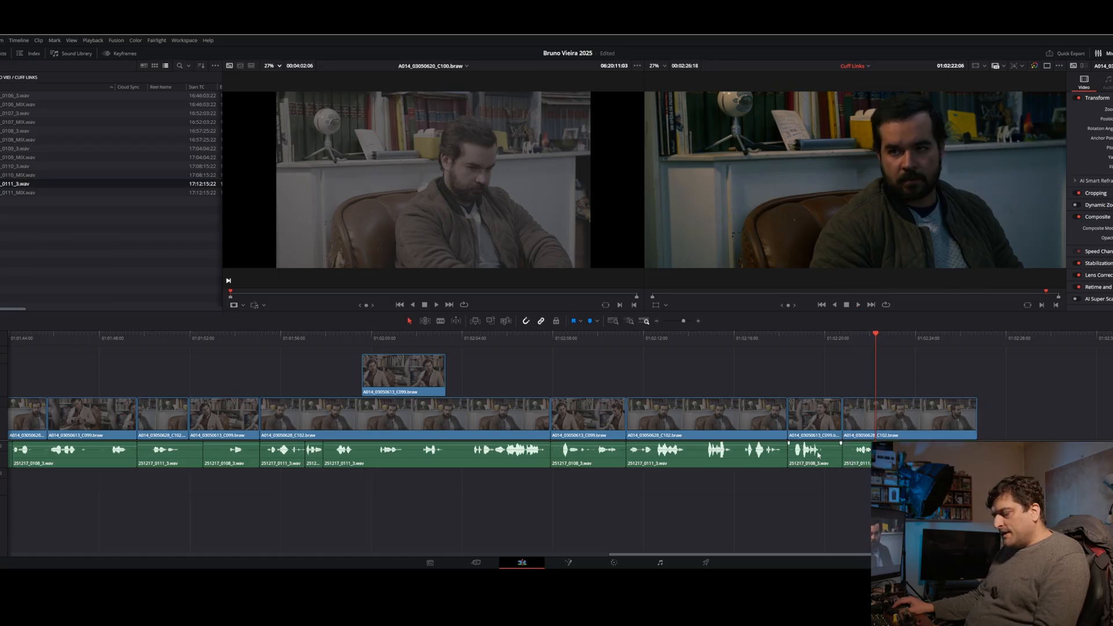
- Duplicate the C099 clip with audio past the last C102 clip, extend it to about 01:02:42:02, and lower its audio volume
drag(830, 499, 1109, 421)
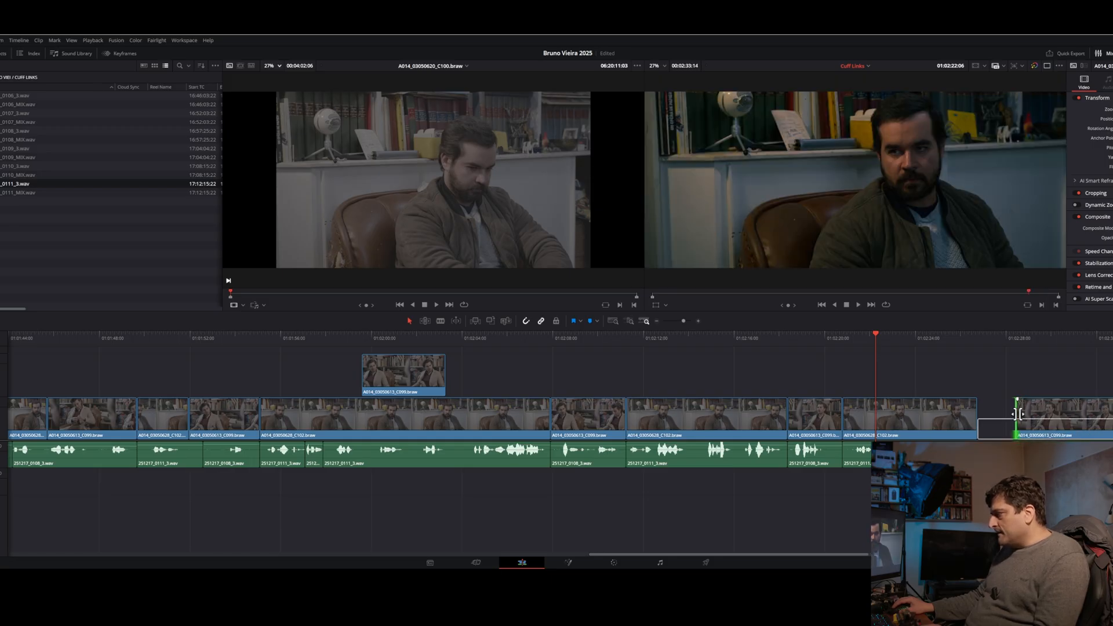
drag(1018, 414, 756, 420)
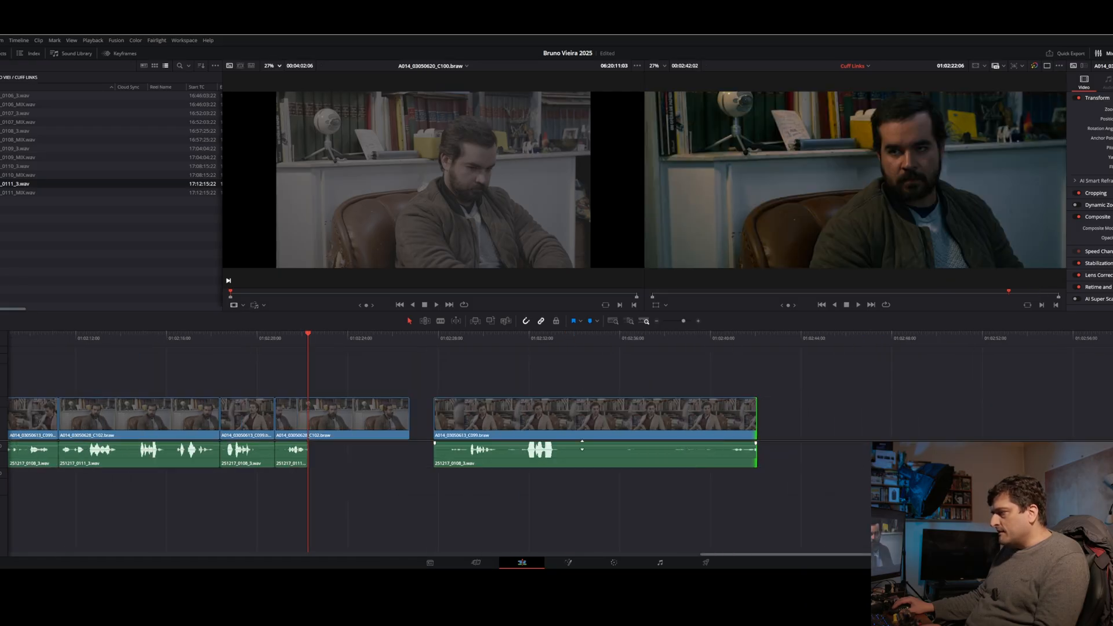
drag(582, 445, 585, 448)
- Play the C099 copy to find the next line, trim its video and audio start to 01:02:29:10, and save the project
click(518, 343)
key(space)
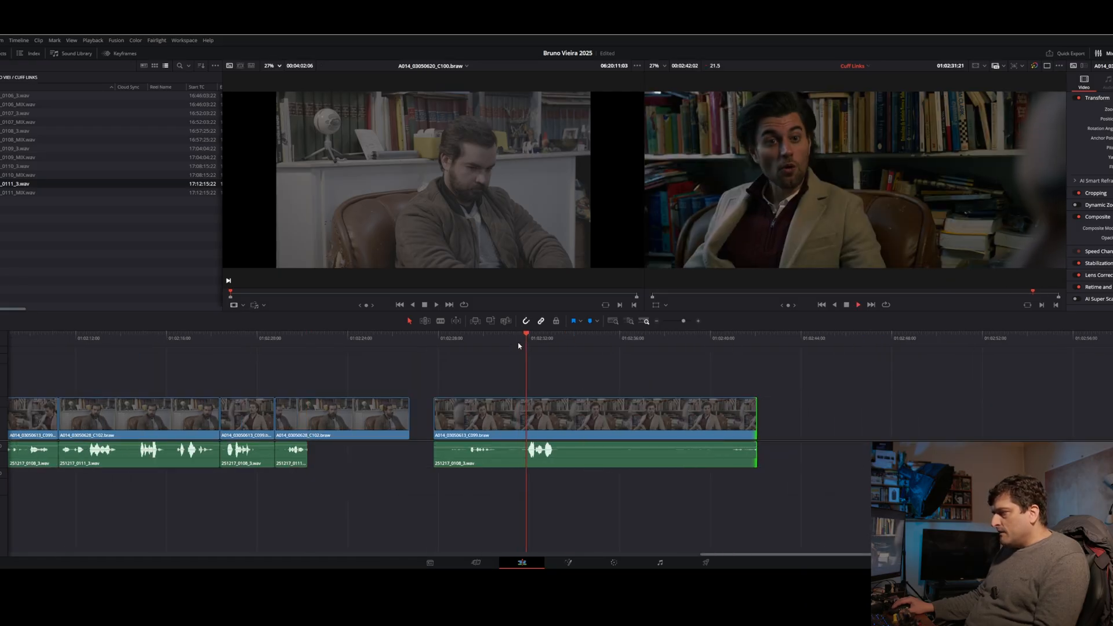
click(463, 345)
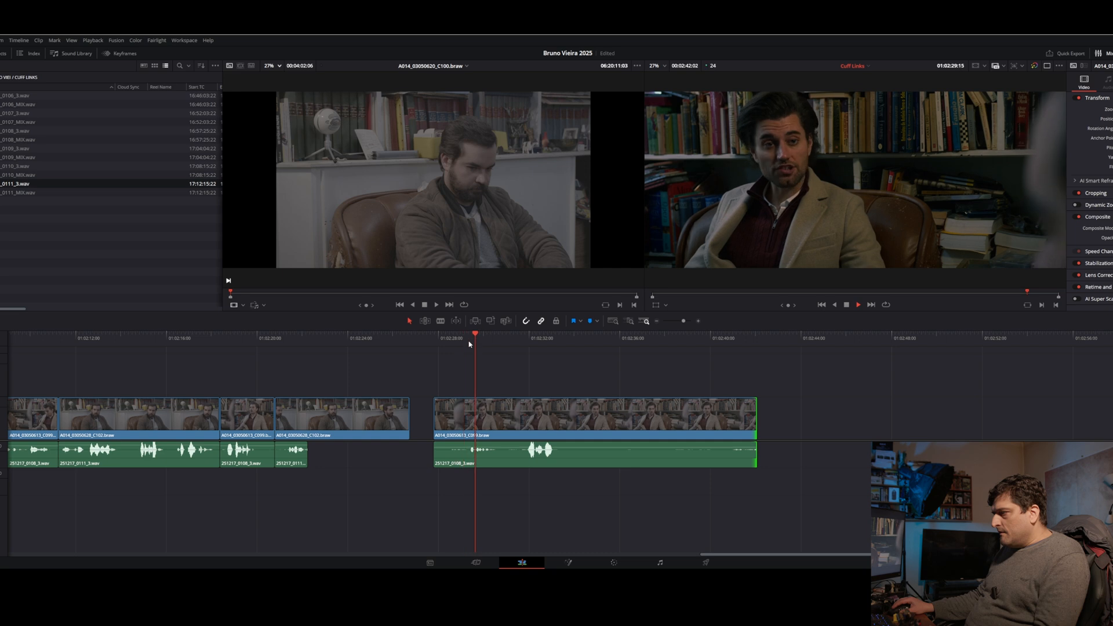
click(470, 342)
key(space)
drag(470, 342, 473, 342)
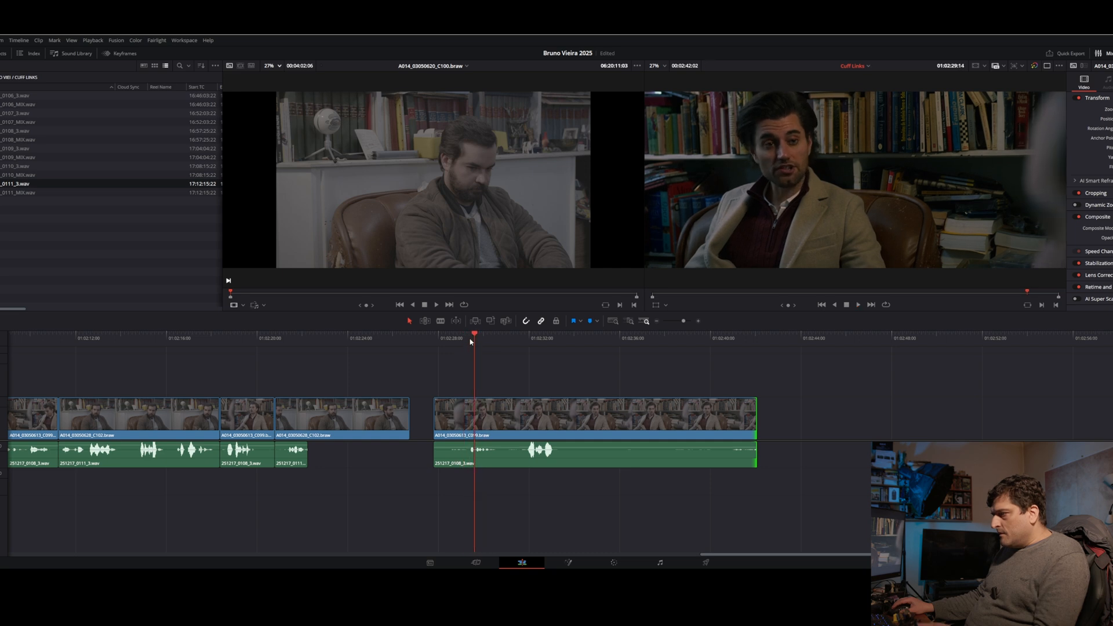
key(Left)
key(Left)
key(Left)
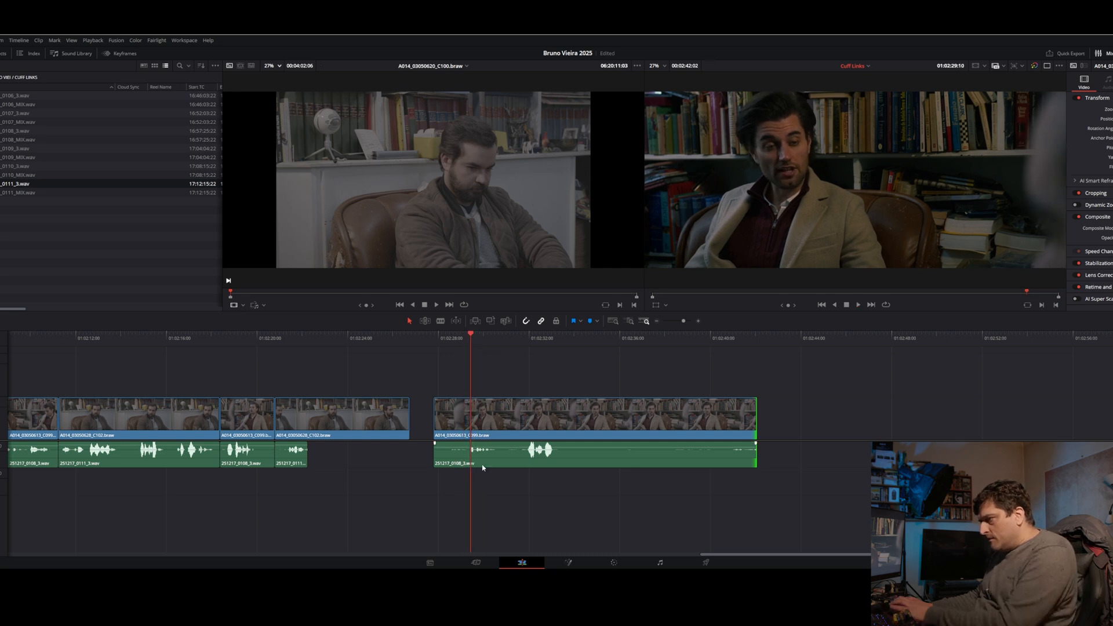
drag(435, 428, 493, 444)
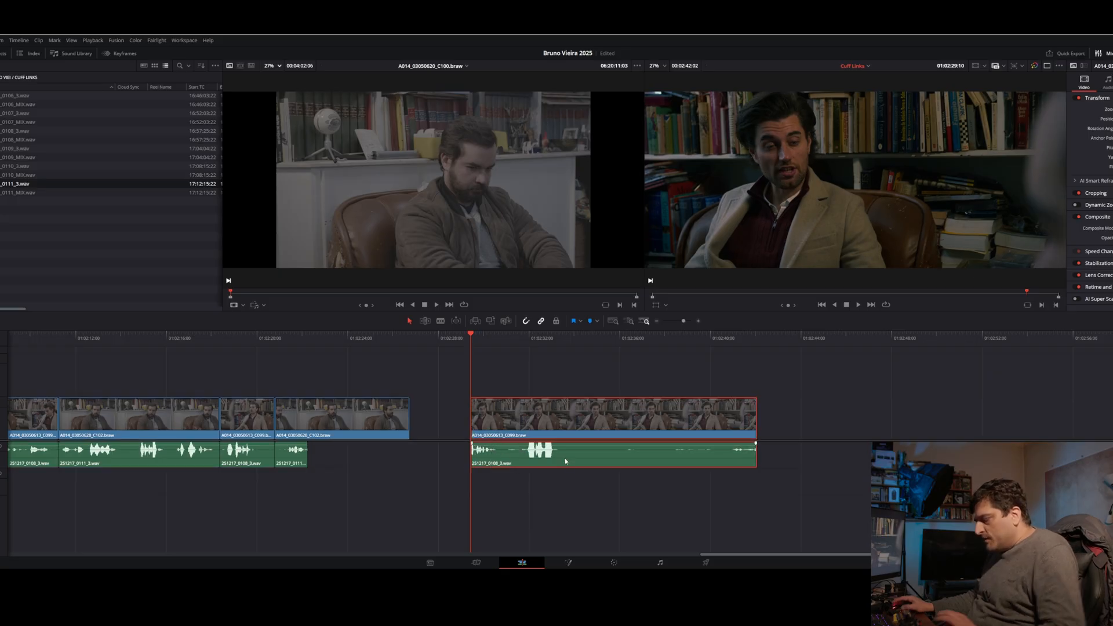
key(ctrl+s)
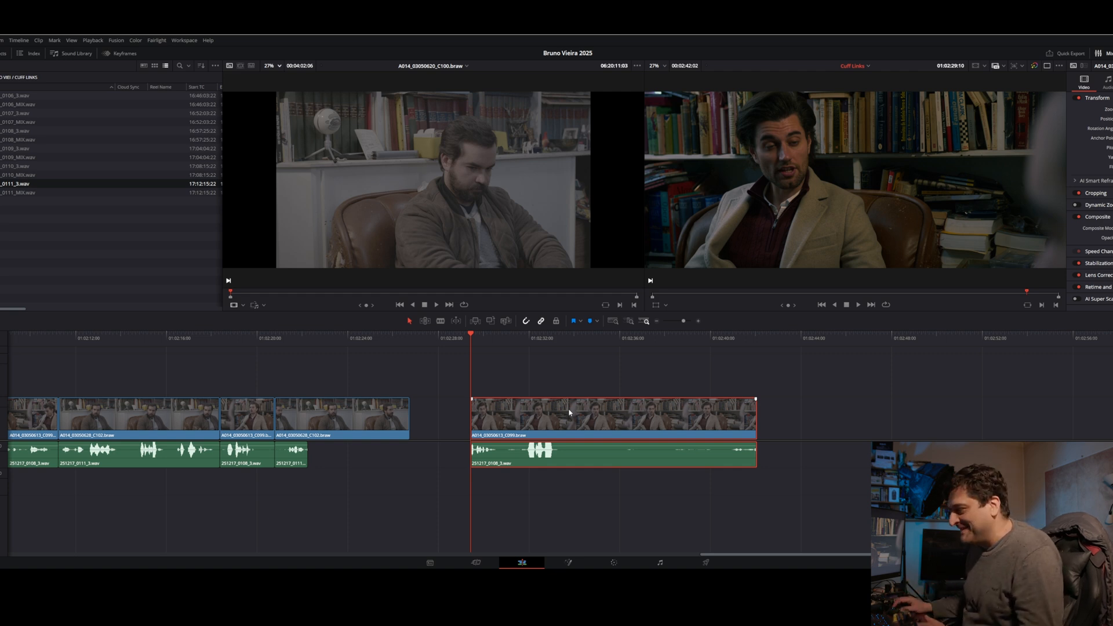
- Trim only the C099 video's start to about 01:02:40:00 and move it with its audio onto spare tracks, starting the audio at 01:02:22:06
key(space)
key(space)
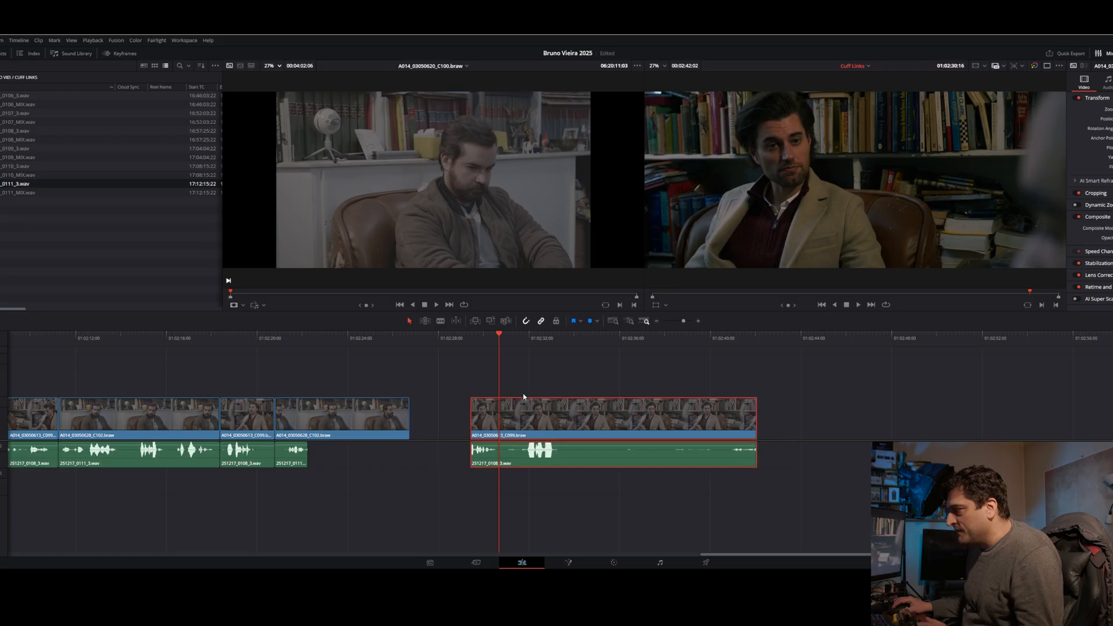
drag(472, 418, 712, 420)
drag(666, 415, 736, 478)
click(599, 465)
drag(600, 469, 436, 458)
drag(653, 398, 799, 484)
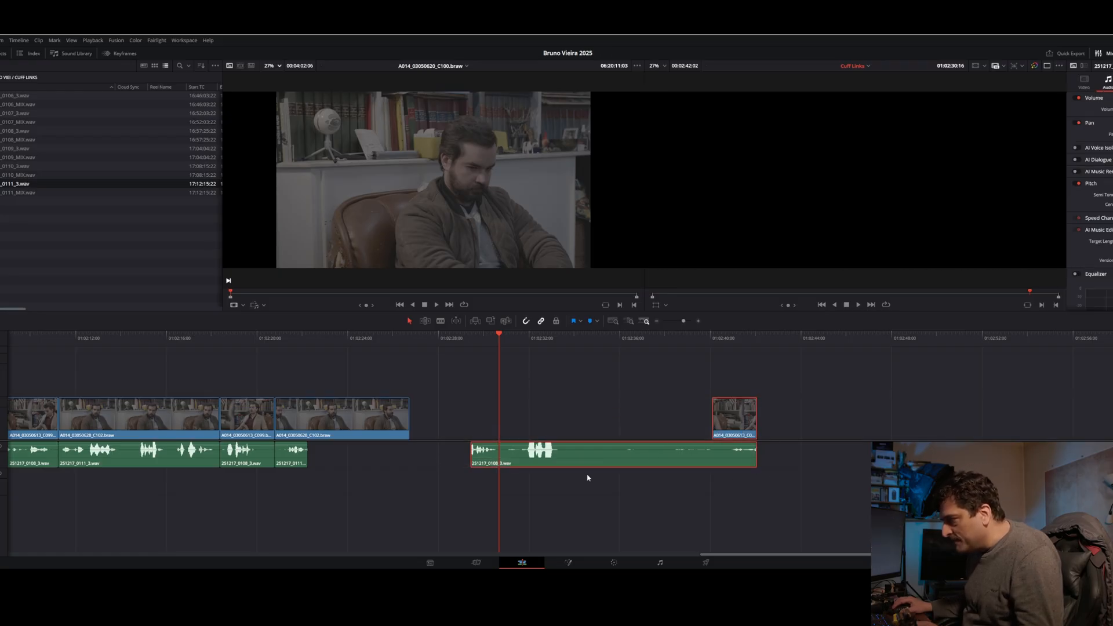
drag(607, 390, 788, 484)
drag(603, 458, 406, 481)
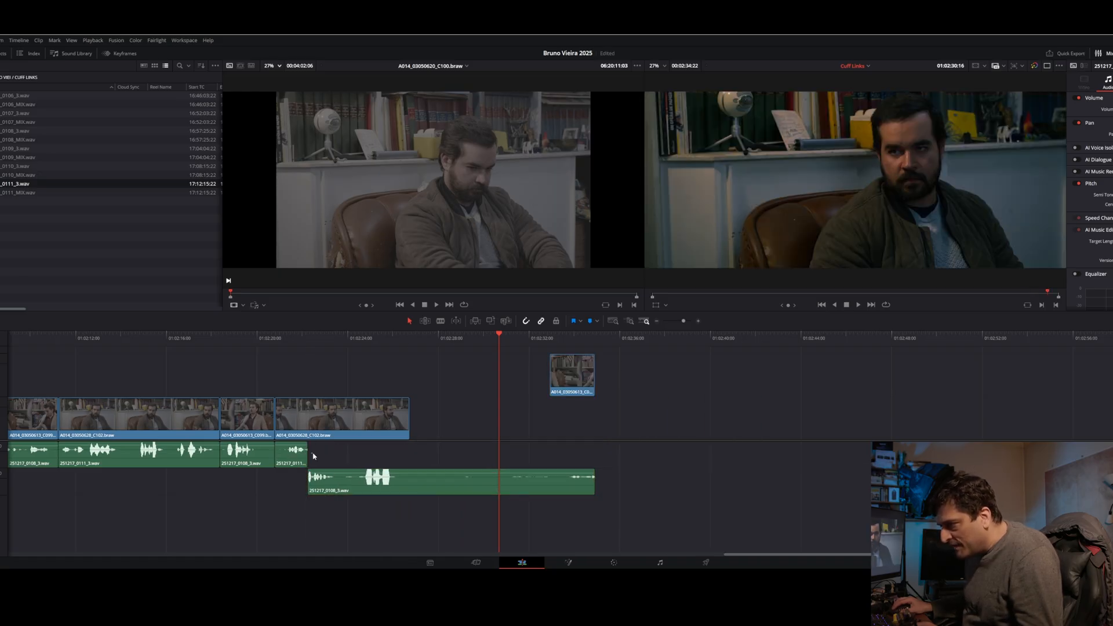
- Adjust the end of the last C102 audio clip to meet the C099 audio start, and replay the sound cut
drag(307, 457, 313, 456)
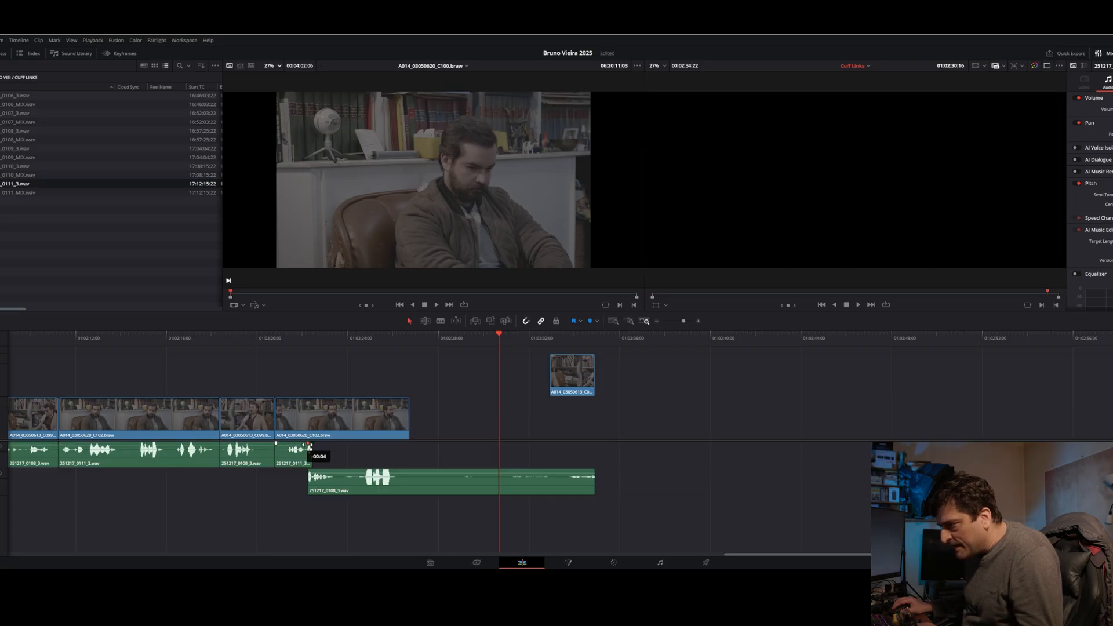
click(297, 338)
key(space)
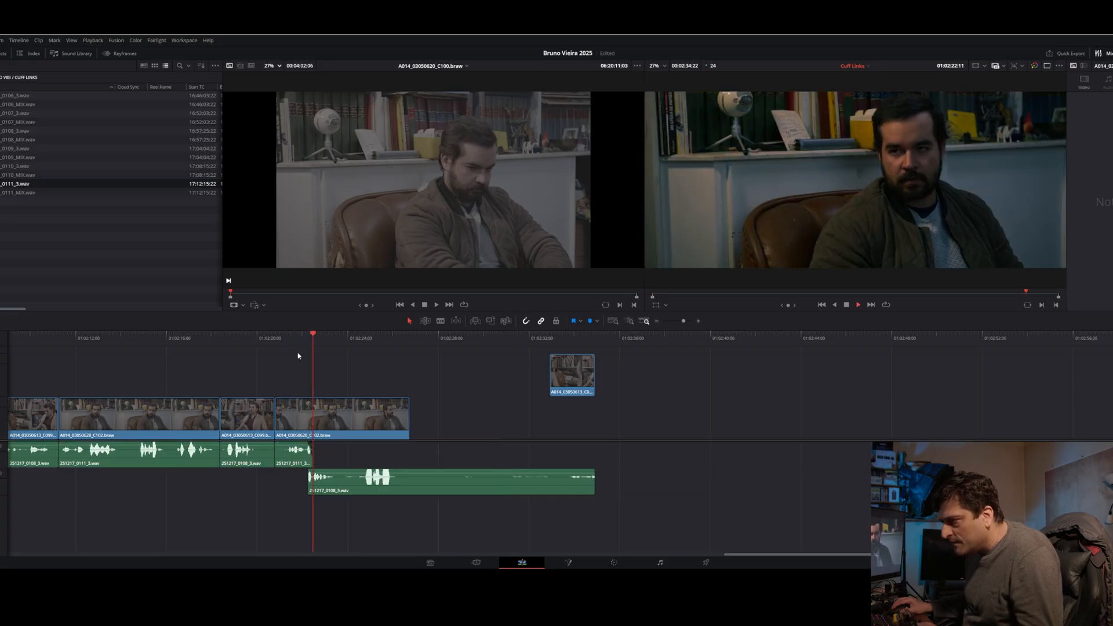
drag(683, 321, 685, 323)
drag(548, 459, 537, 457)
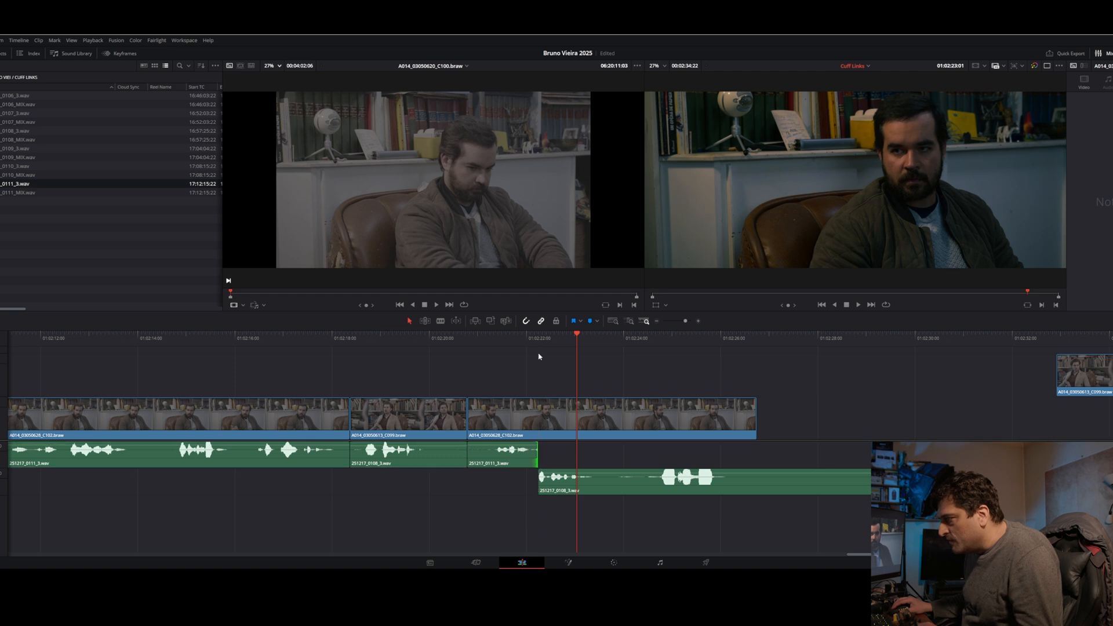
click(516, 336)
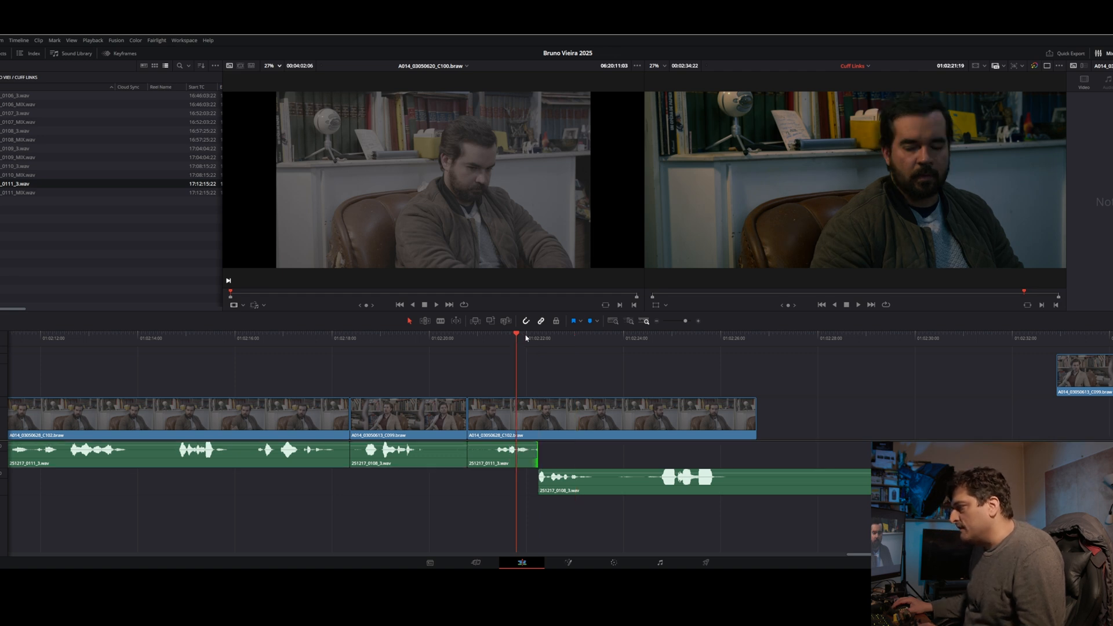
key(space)
click(518, 341)
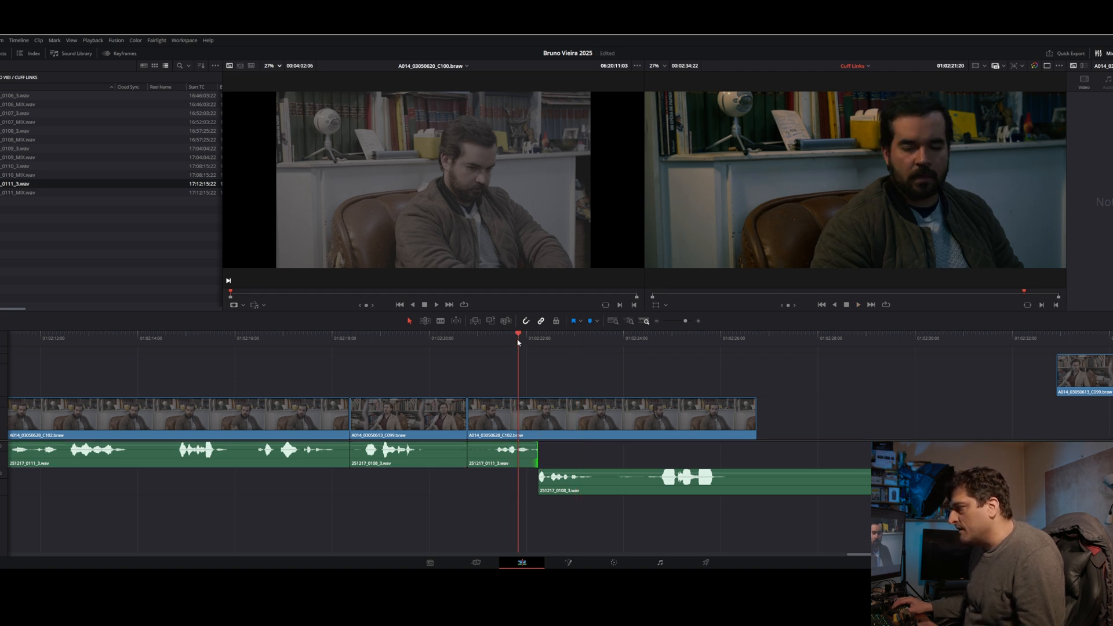
key(space)
click(518, 340)
key(space)
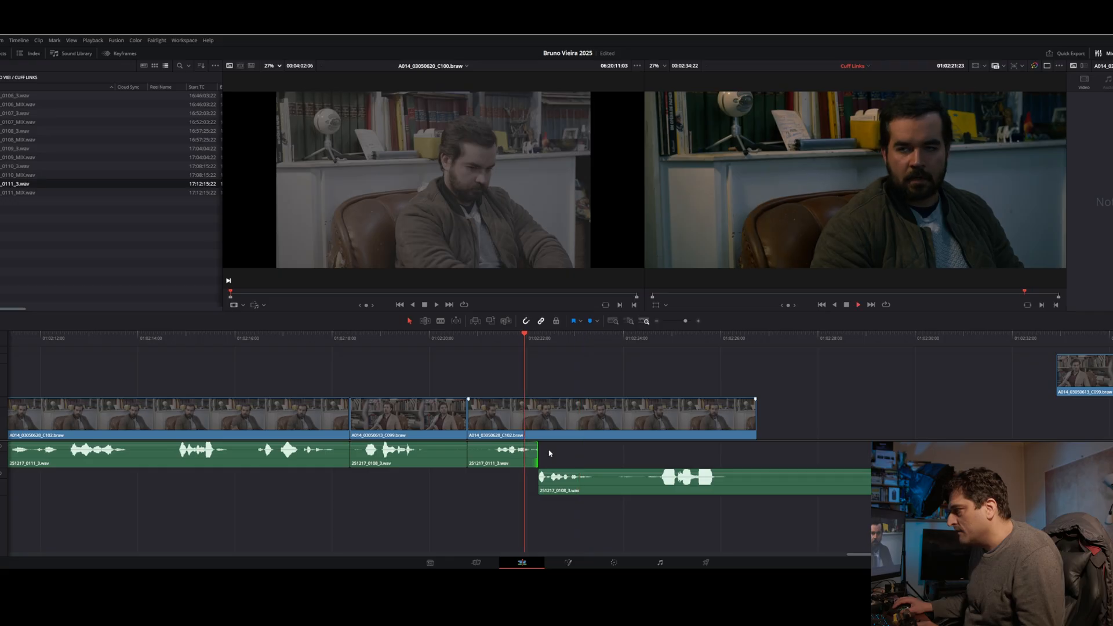
key(space)
- Nudge the C099 video and its audio one frame earlier so the audio starts at 01:02:22:05
click(1072, 374)
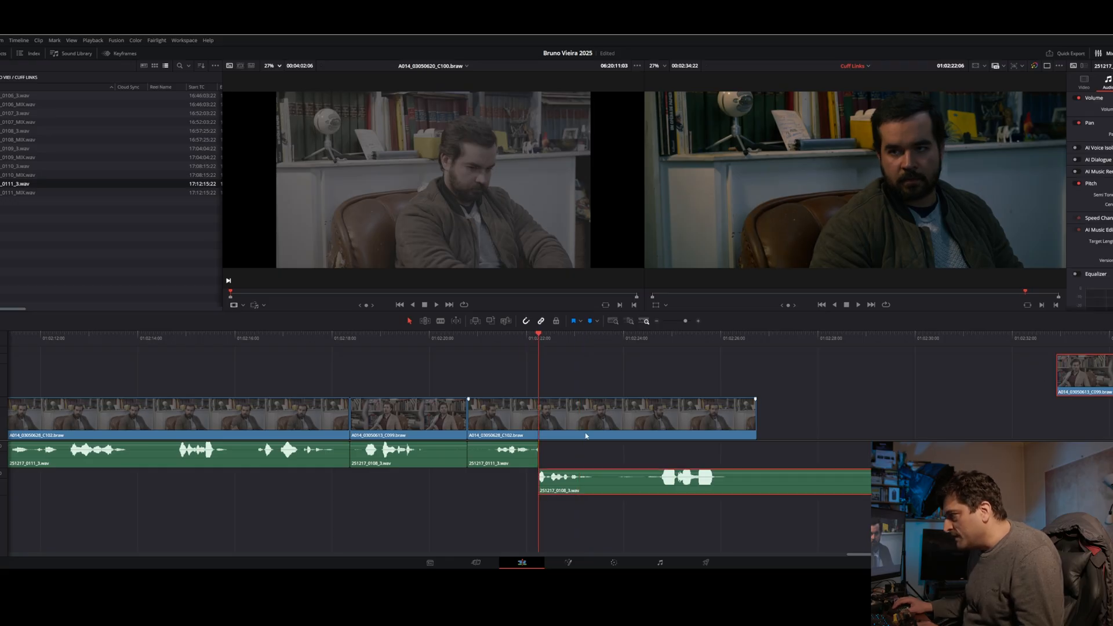
click(528, 340)
key(Down)
key(Right)
key(Right)
key(Right)
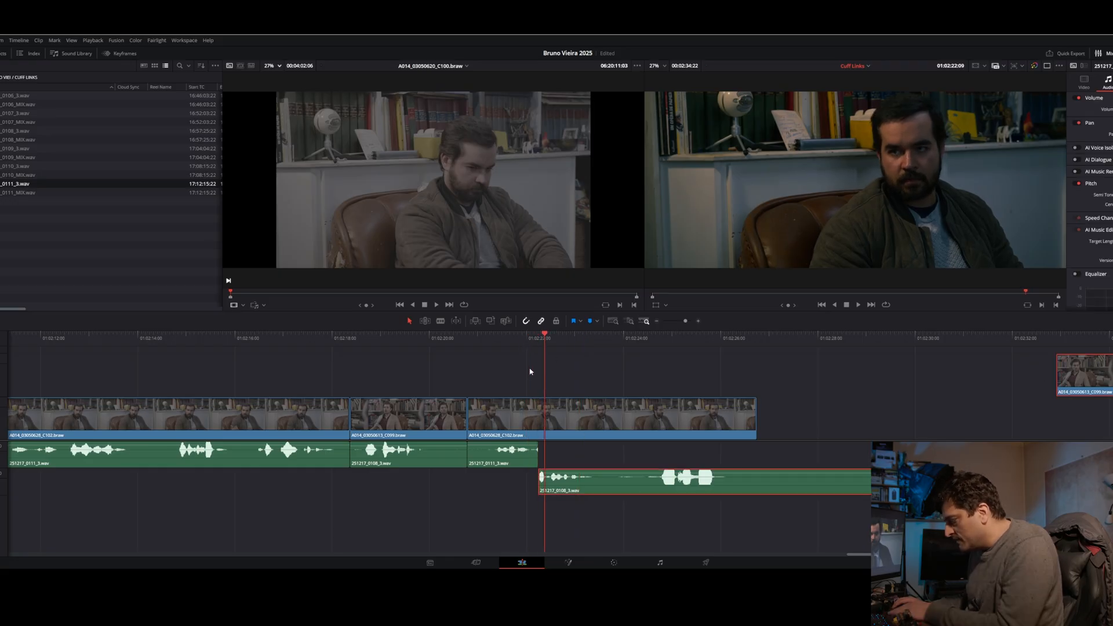
key(Left)
key(Left)
key(Left)
key(Left)
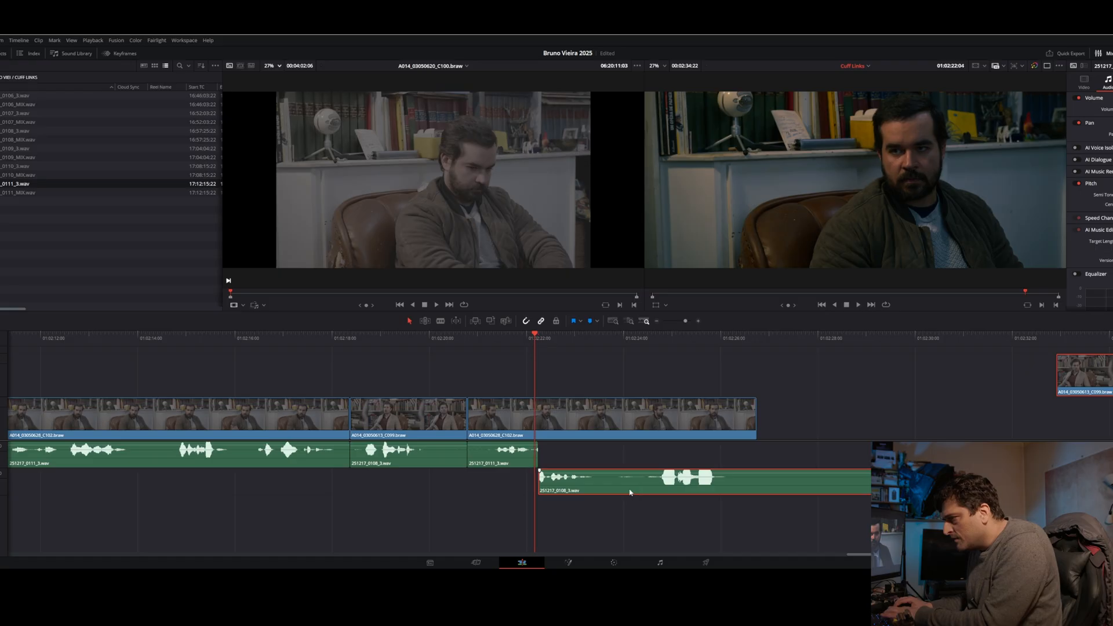
key(Right)
key(comma)
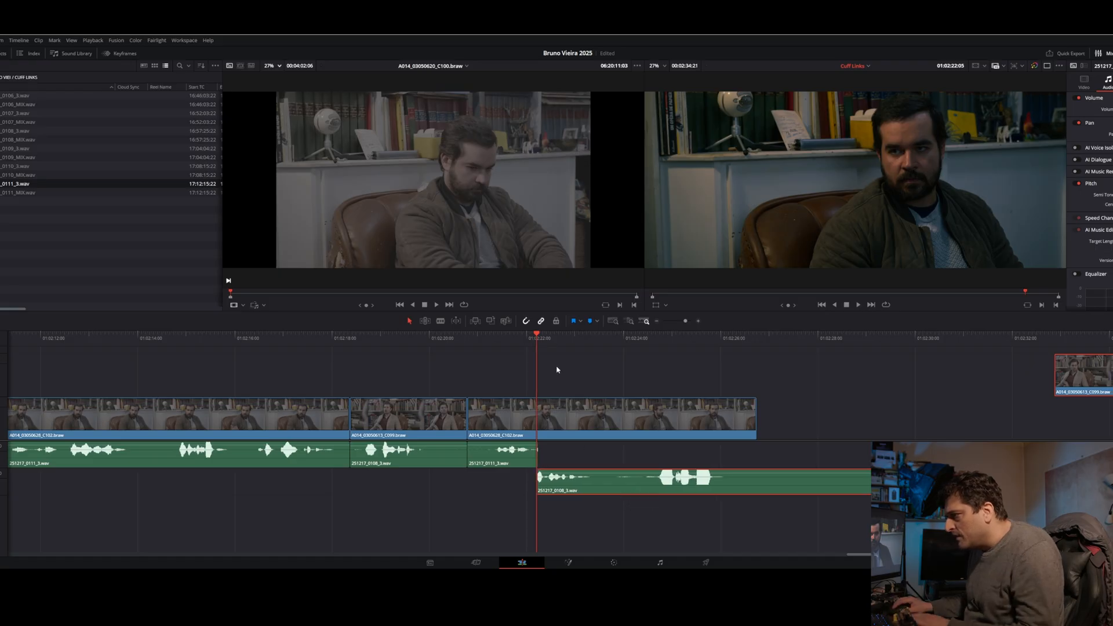
- Replay the sound cut and add a very short fade-out at the end of the C102 audio
key(space)
click(519, 339)
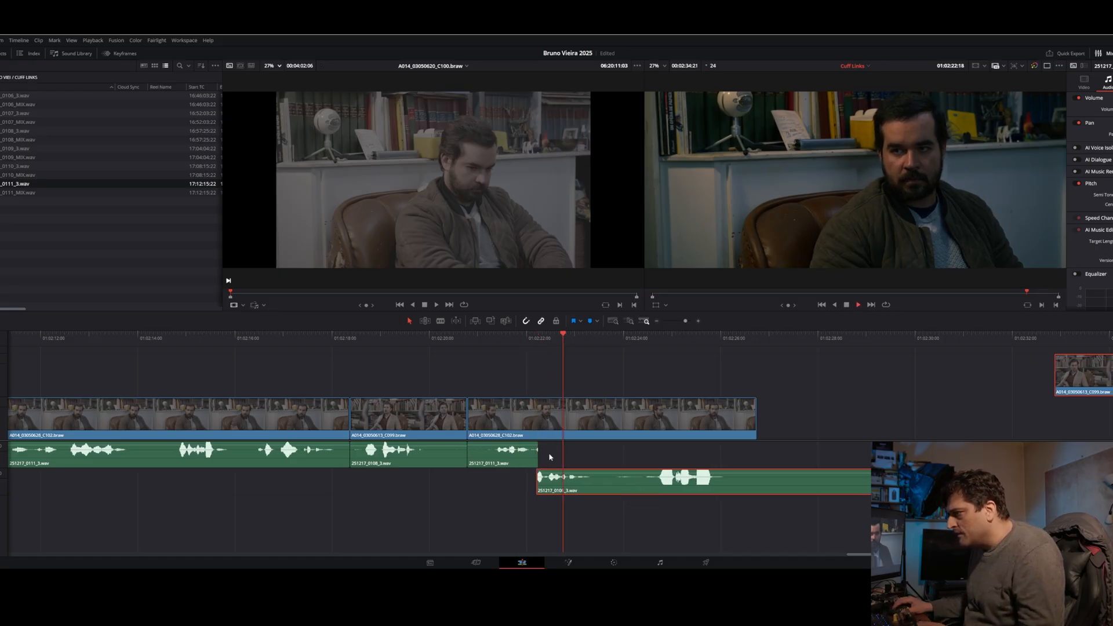
drag(536, 443, 532, 442)
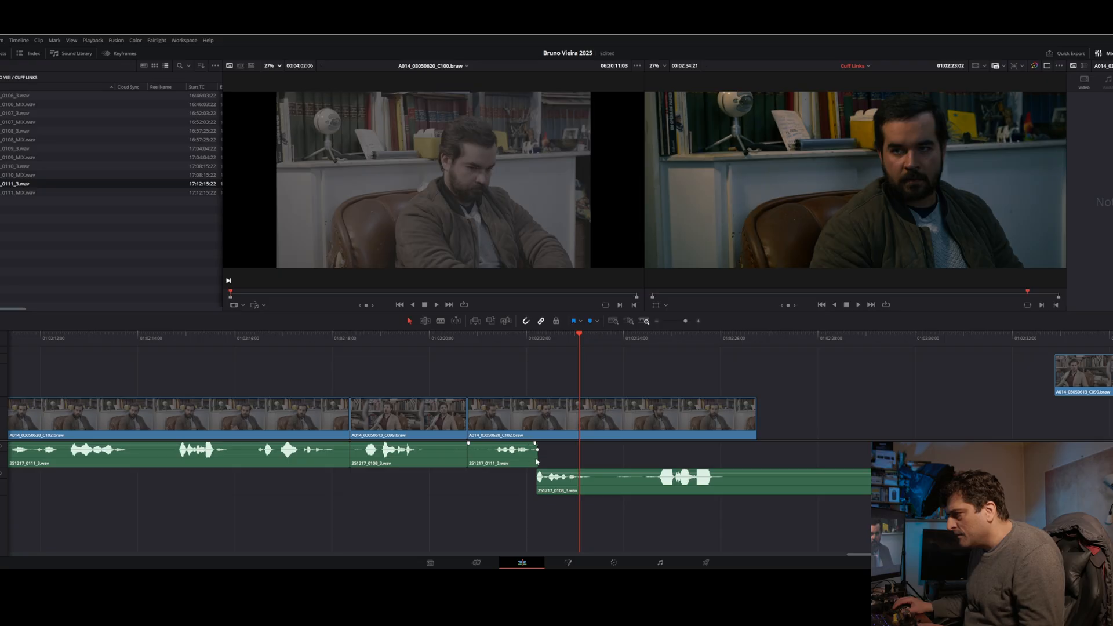
- Play the C099 line over the C102 shot and lower the volume of the C099 audio clip
click(510, 340)
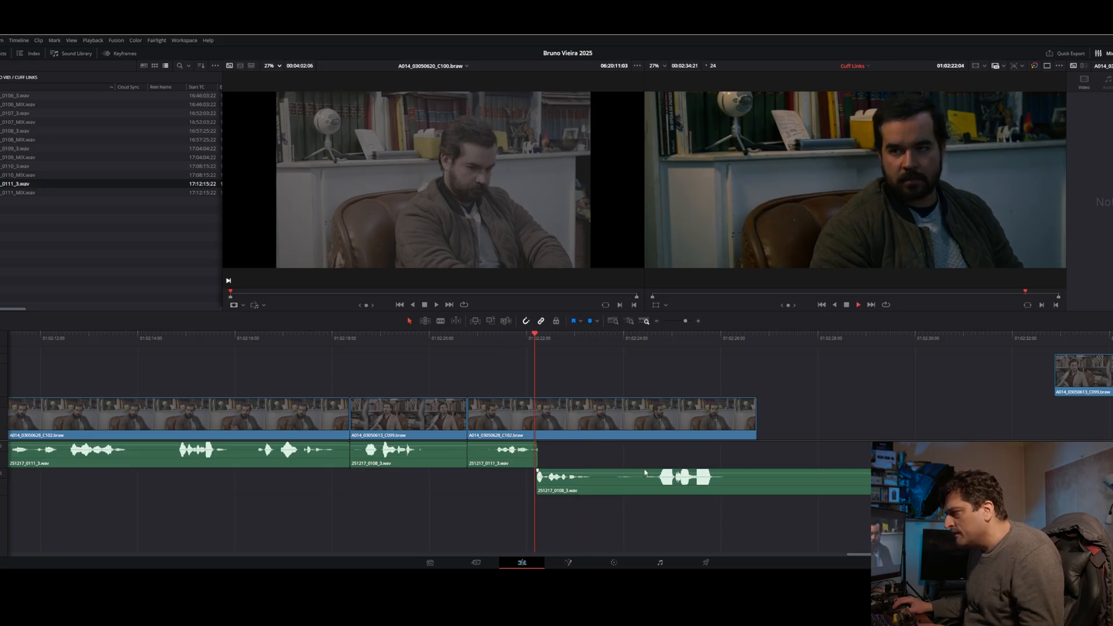
key(space)
key(space)
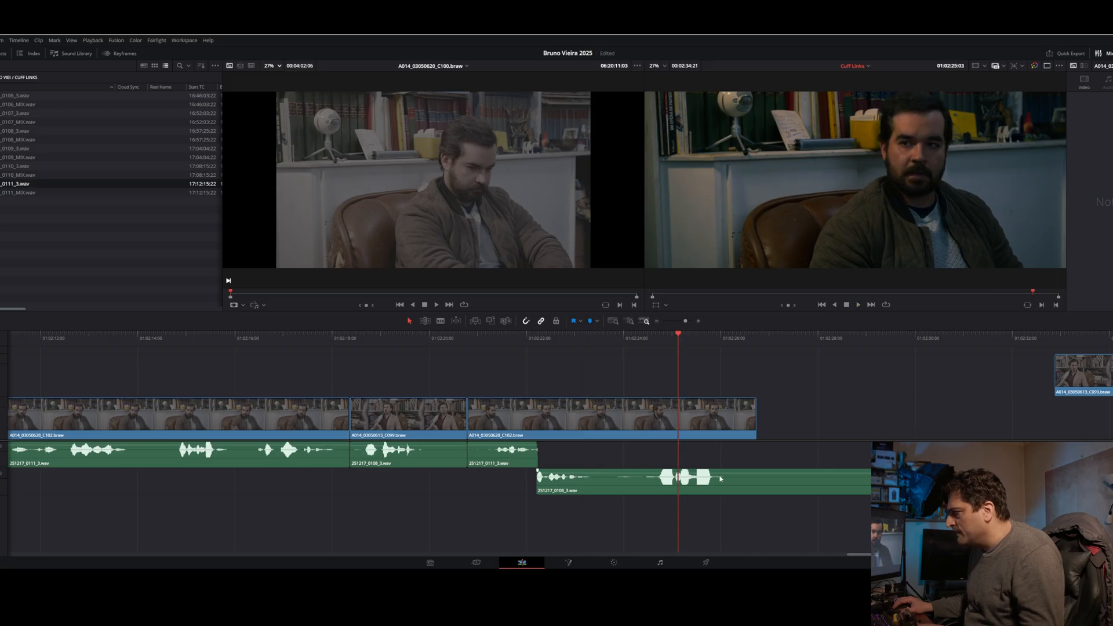
drag(730, 472, 734, 475)
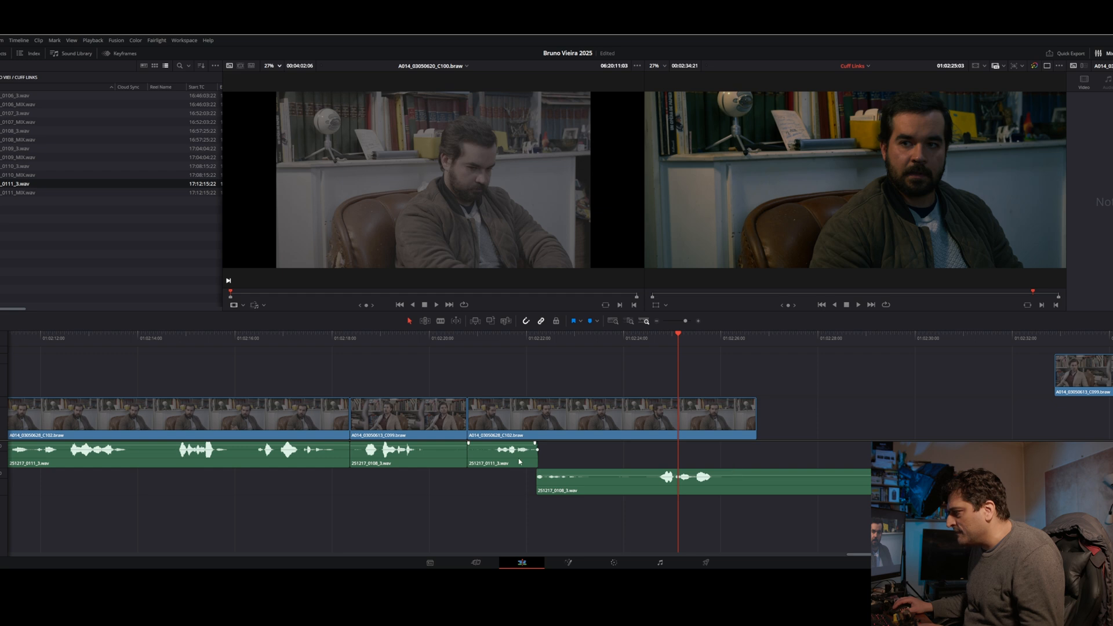
- Extend the C102 audio to about 01:02:25:00, split it at 01:02:22:05 and 01:02:23:09, and delete the section in between
drag(534, 457, 671, 457)
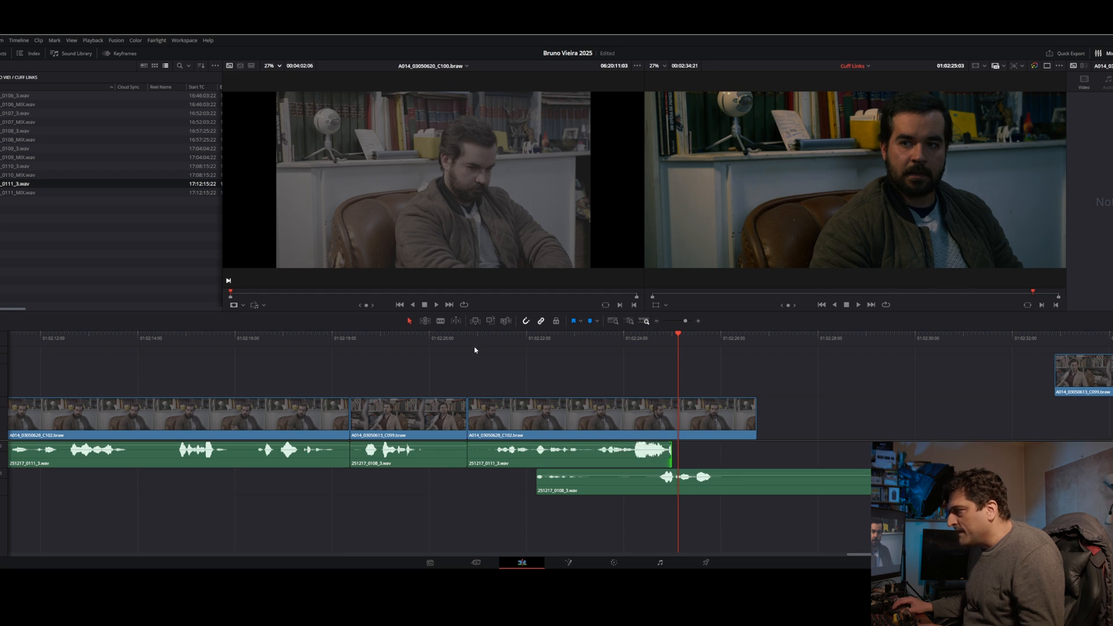
click(438, 323)
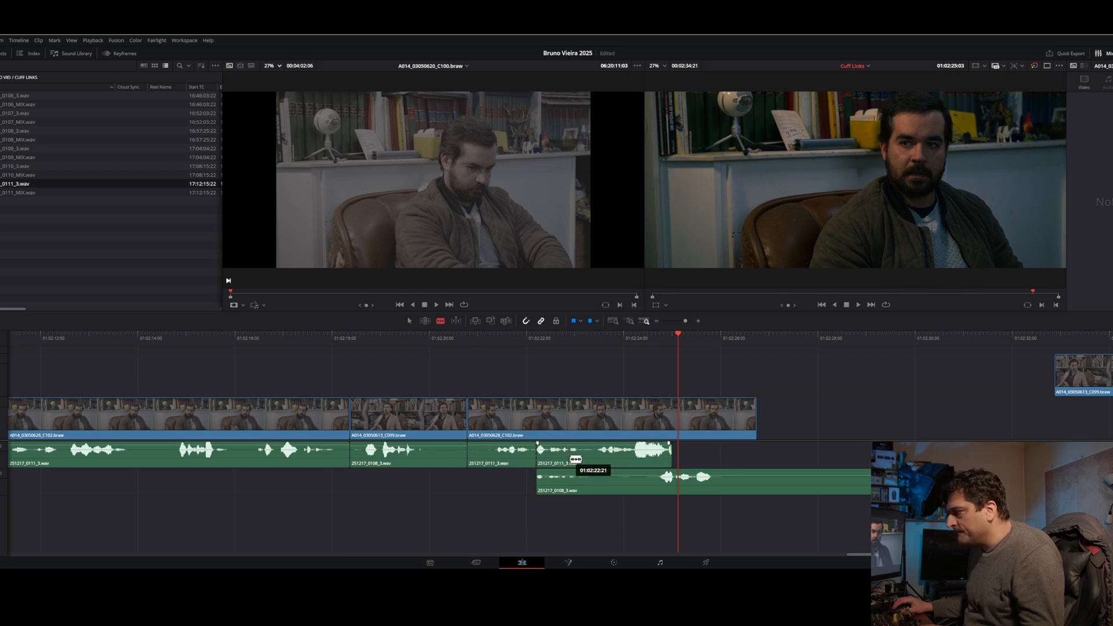
key(space)
click(534, 339)
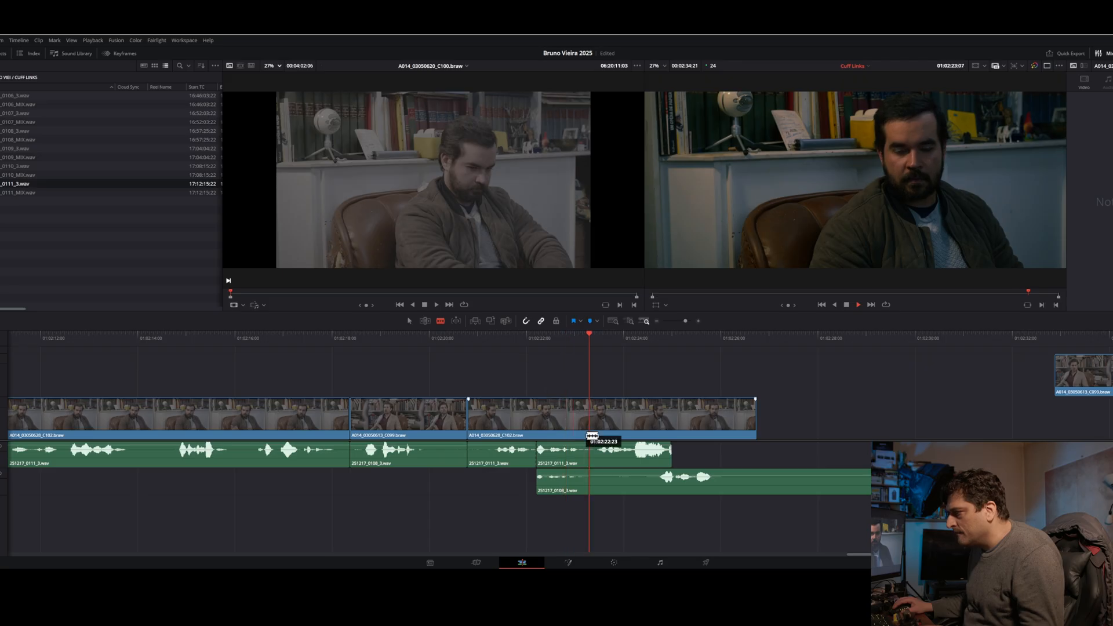
key(space)
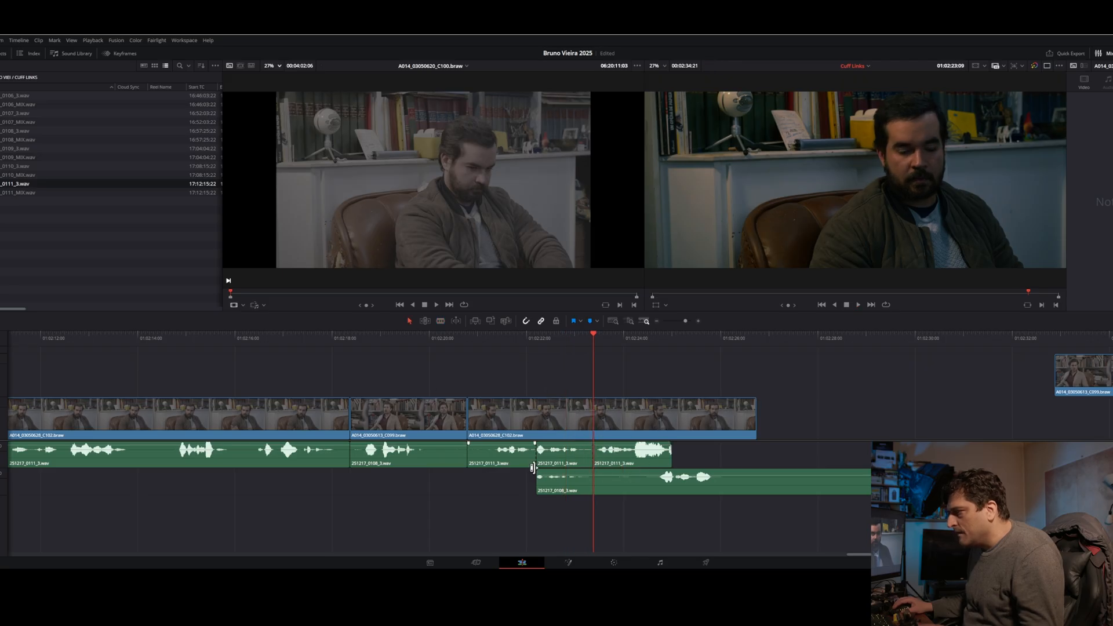
click(568, 462)
key(BackSpace)
- Split the C099 audio at about 01:02:24:18 and move its latter part to 01:02:24:05 on the main tracks together with the video
click(524, 341)
key(space)
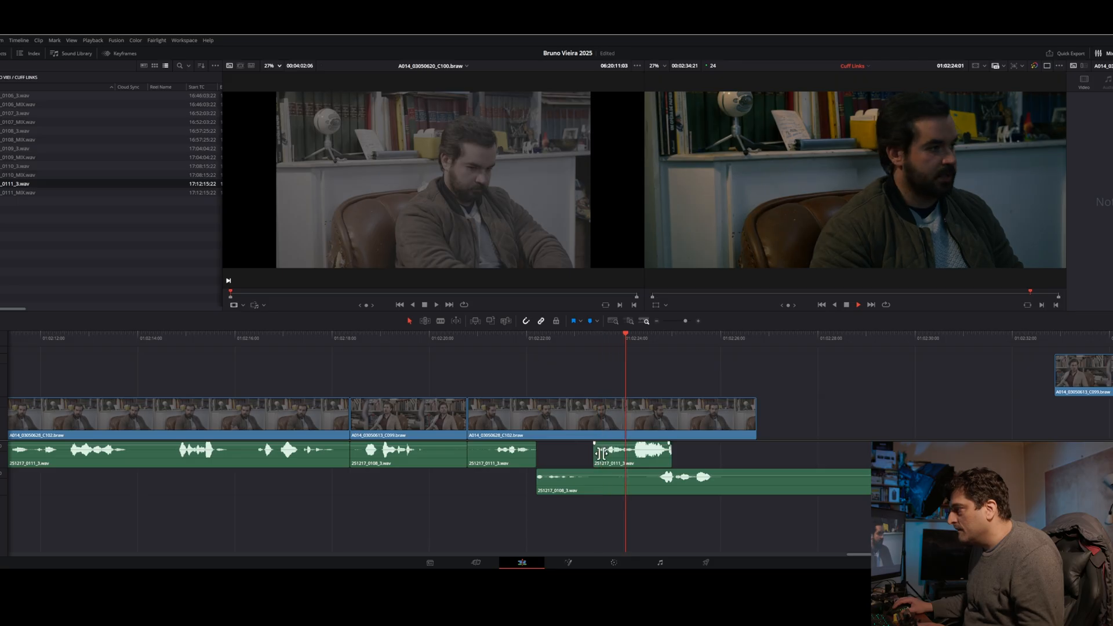
click(599, 346)
key(space)
key(space)
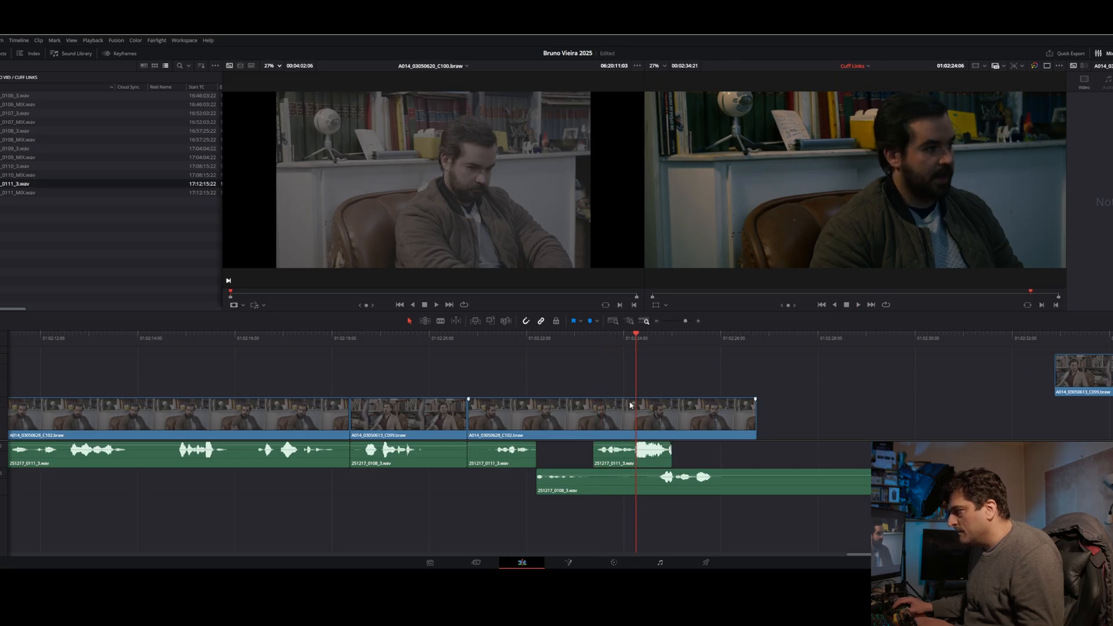
key(Left)
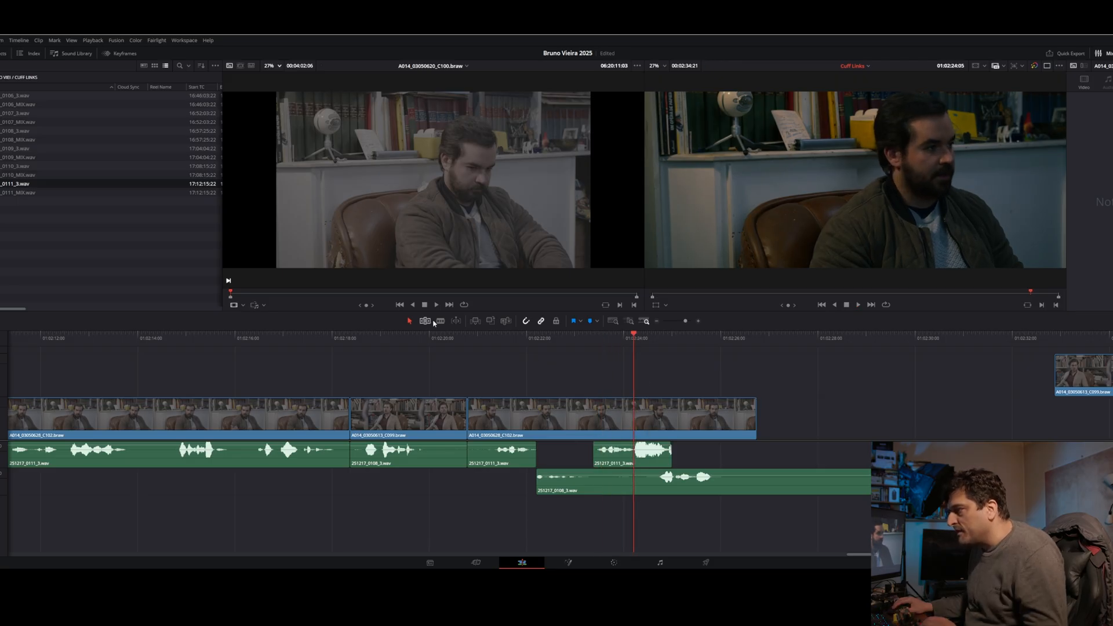
click(660, 481)
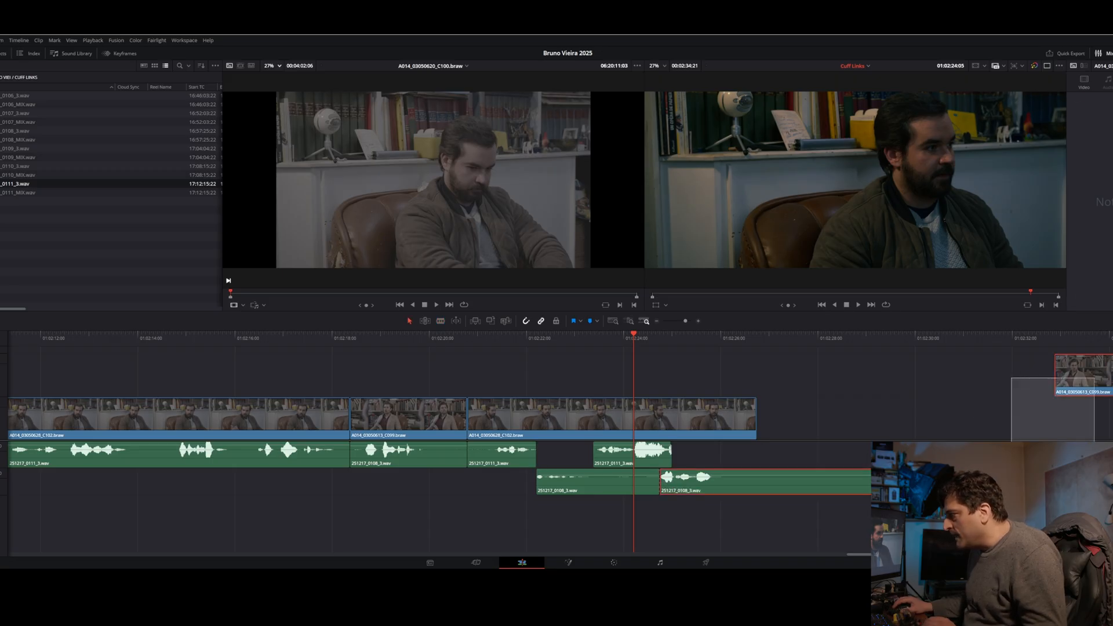
drag(1077, 374, 1051, 374)
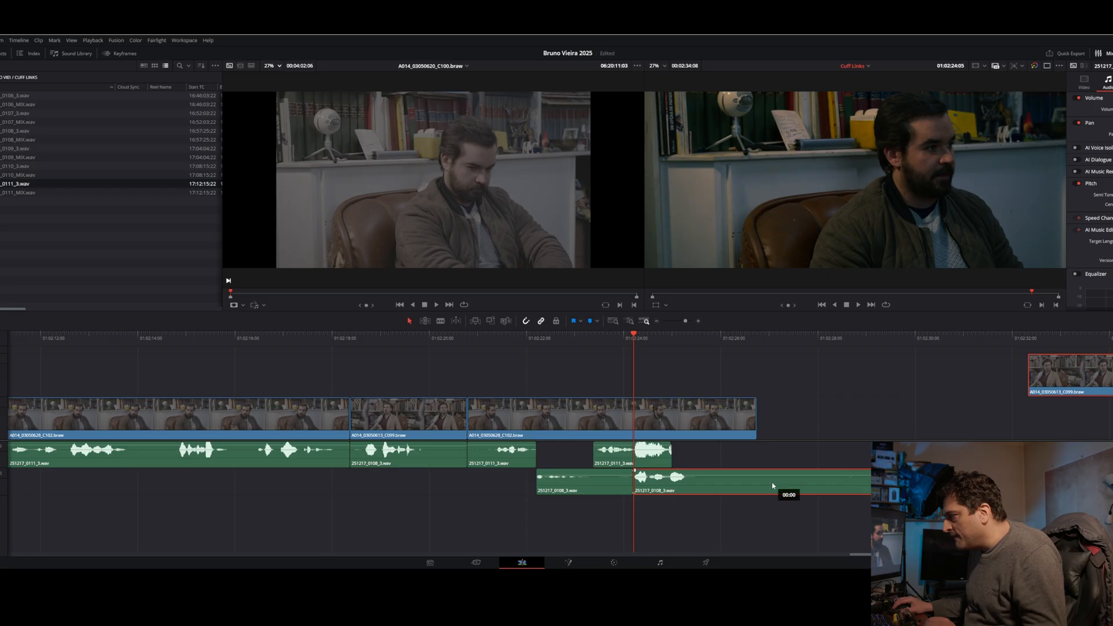
drag(773, 486, 769, 462)
click(998, 425)
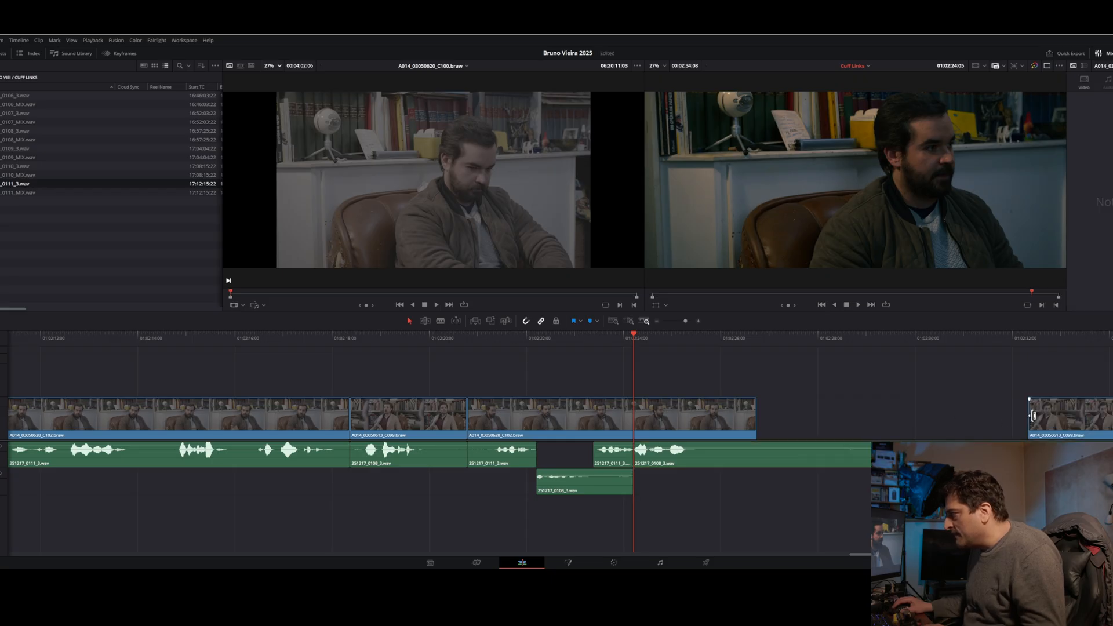
- Extend the C099 video's start back and set its cut with the C102 video at 01:02:24:05
drag(1032, 415, 710, 426)
drag(757, 425, 634, 426)
click(439, 343)
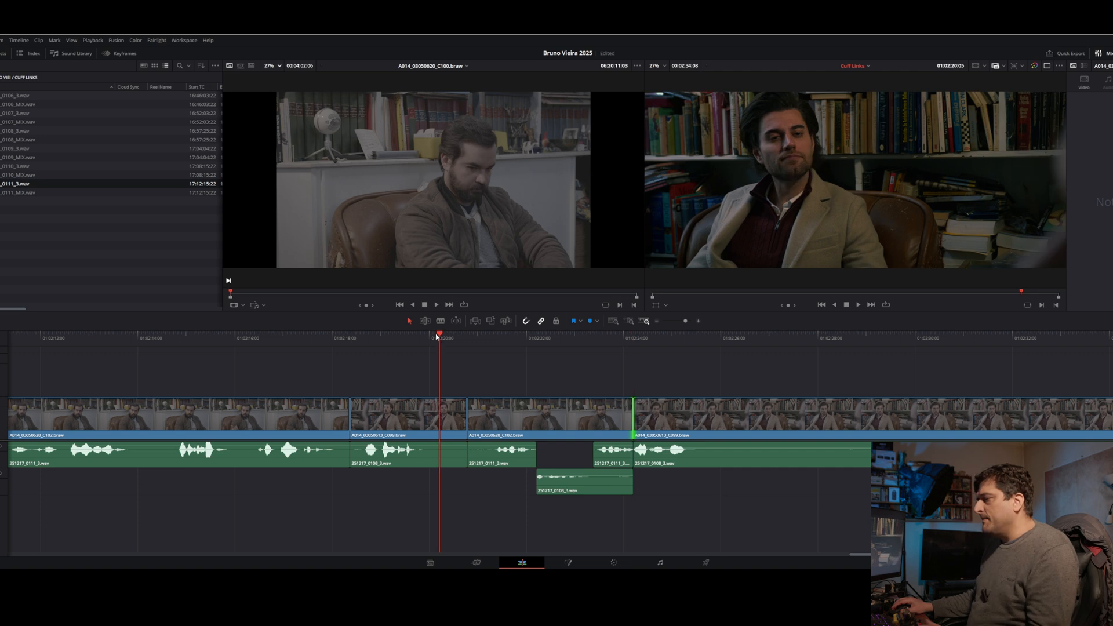
- Play through the last cuts, split the C099 video and audio at 01:02:26:04, and delete the remainder
key(space)
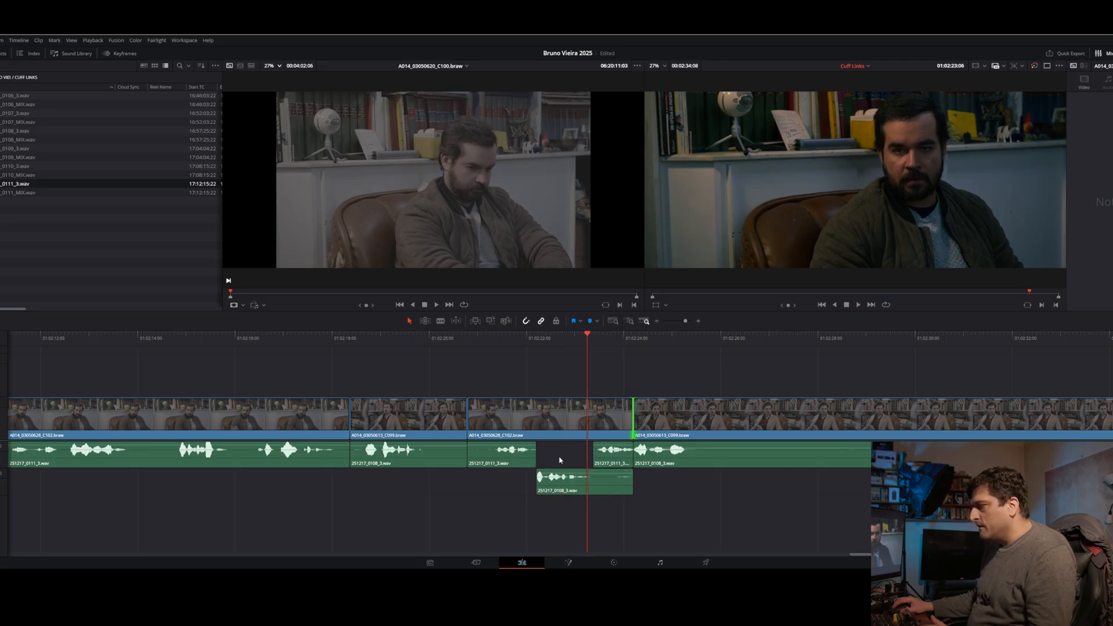
click(519, 339)
key(space)
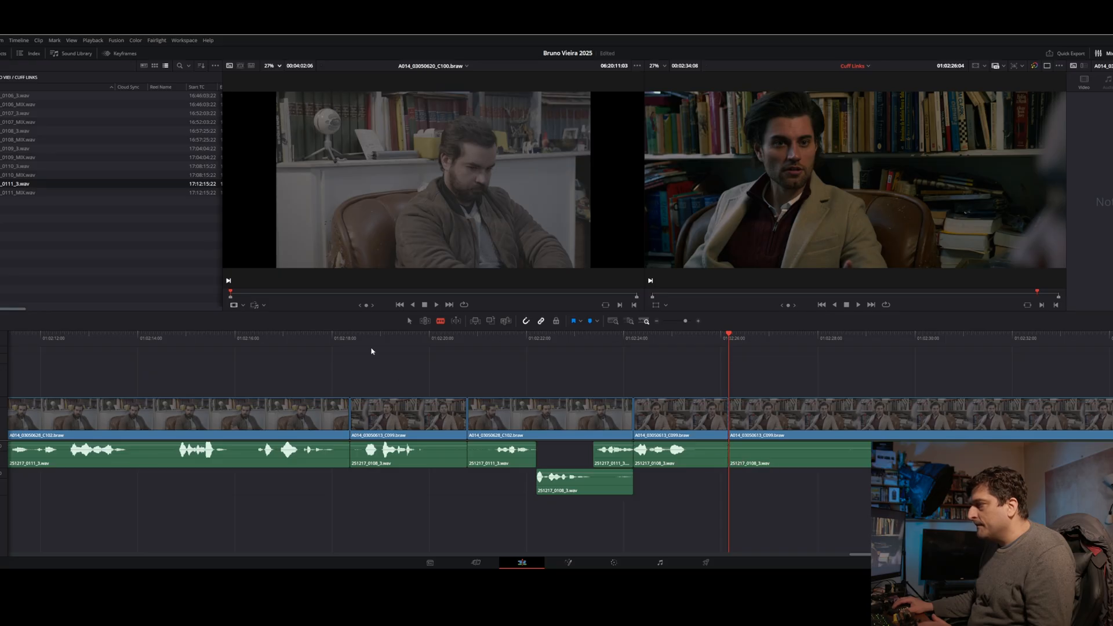
drag(766, 488, 748, 421)
key(Delete)
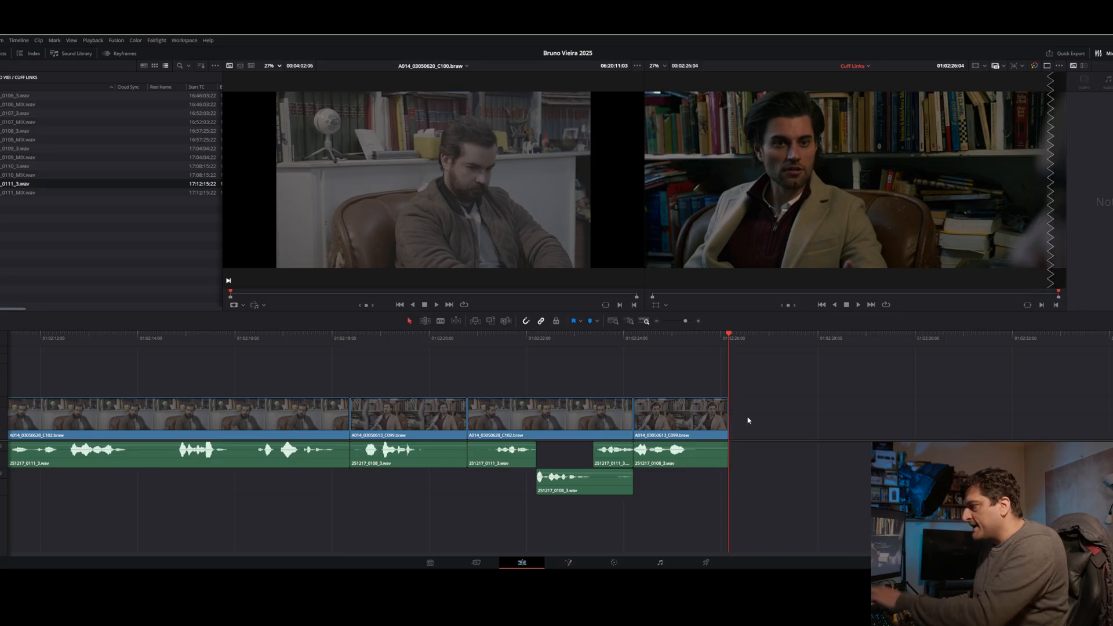
- Copy the C102 clip past the C099 shot, extend its end to about 01:02:44:19, and trim its start to about 01:02:33:18
drag(617, 444, 804, 410)
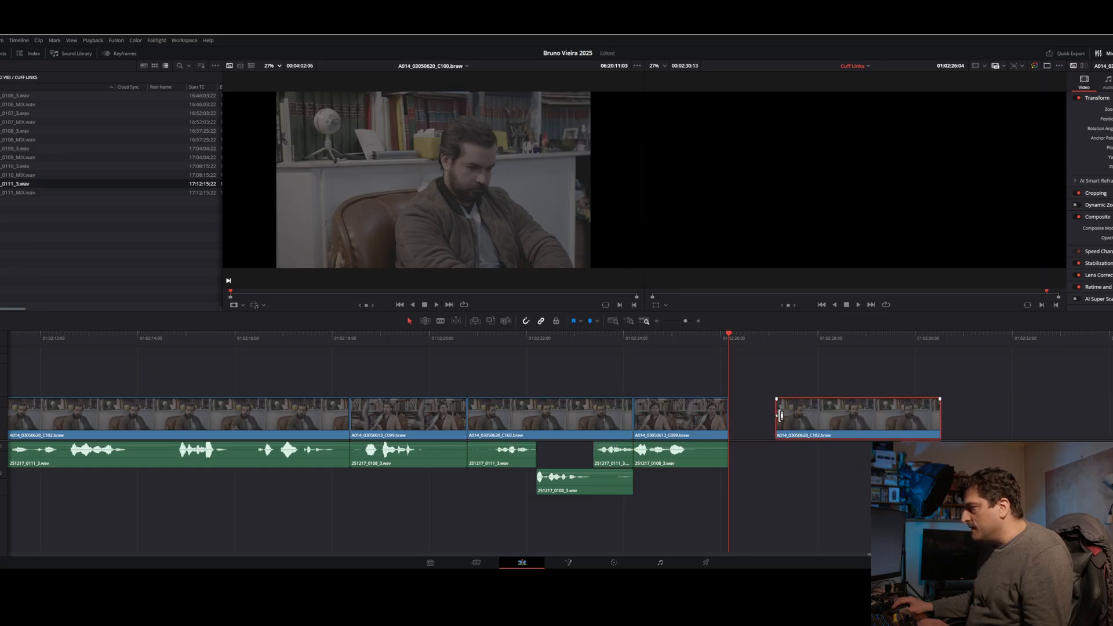
click(780, 415)
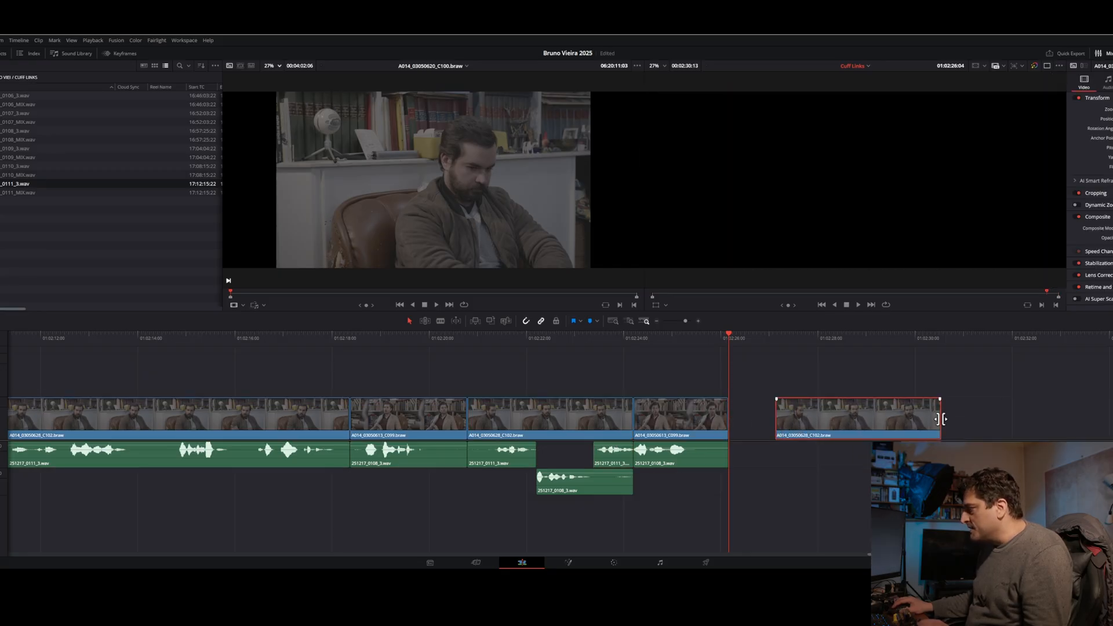
drag(940, 415, 700, 415)
drag(953, 554, 874, 554)
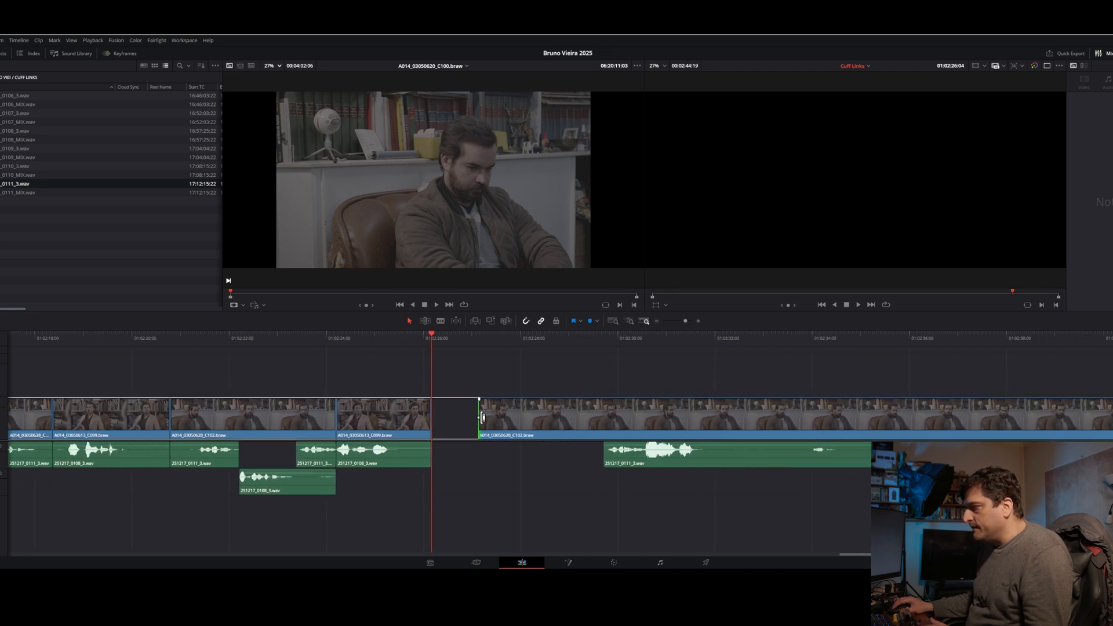
drag(482, 417, 799, 423)
- Play the copied C102 clip and extend its start back to about 01:02:32:05
click(811, 339)
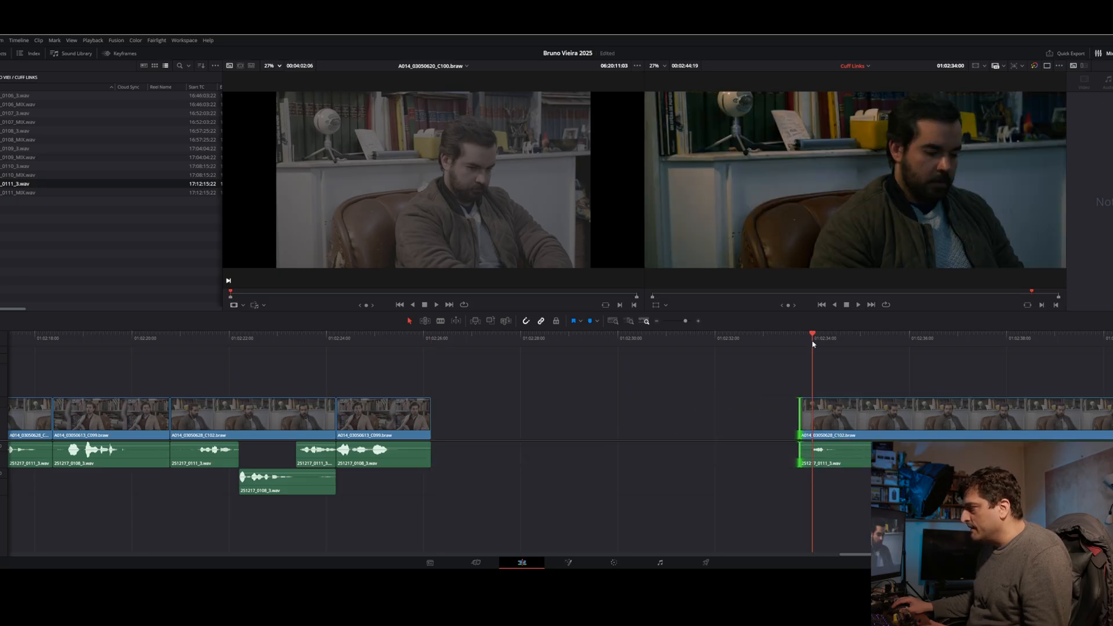
key(space)
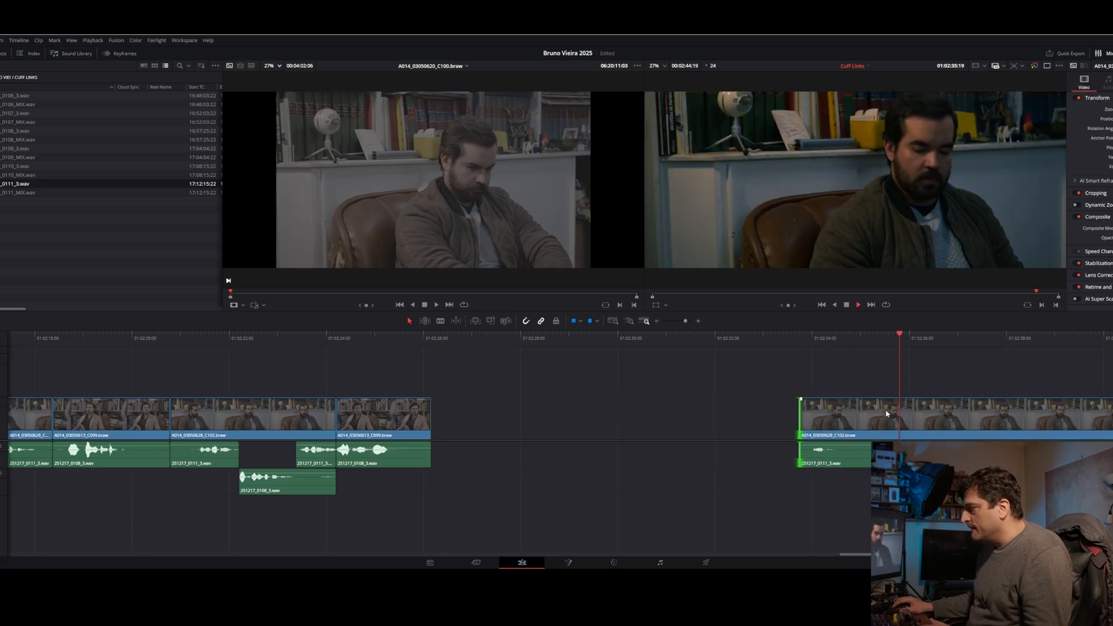
key(space)
click(824, 432)
drag(799, 425, 729, 409)
click(719, 337)
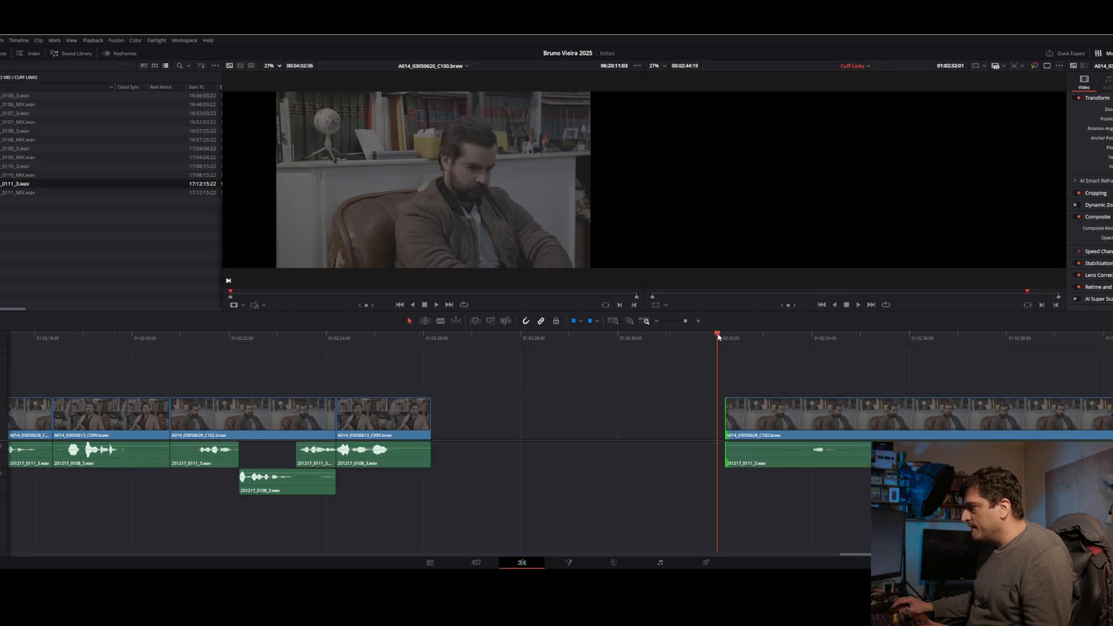
- Play the start of the C102 clip and move its video and audio against the C099 shot at 01:02:26:04
key(space)
key(space)
click(754, 456)
drag(754, 455, 457, 441)
click(434, 342)
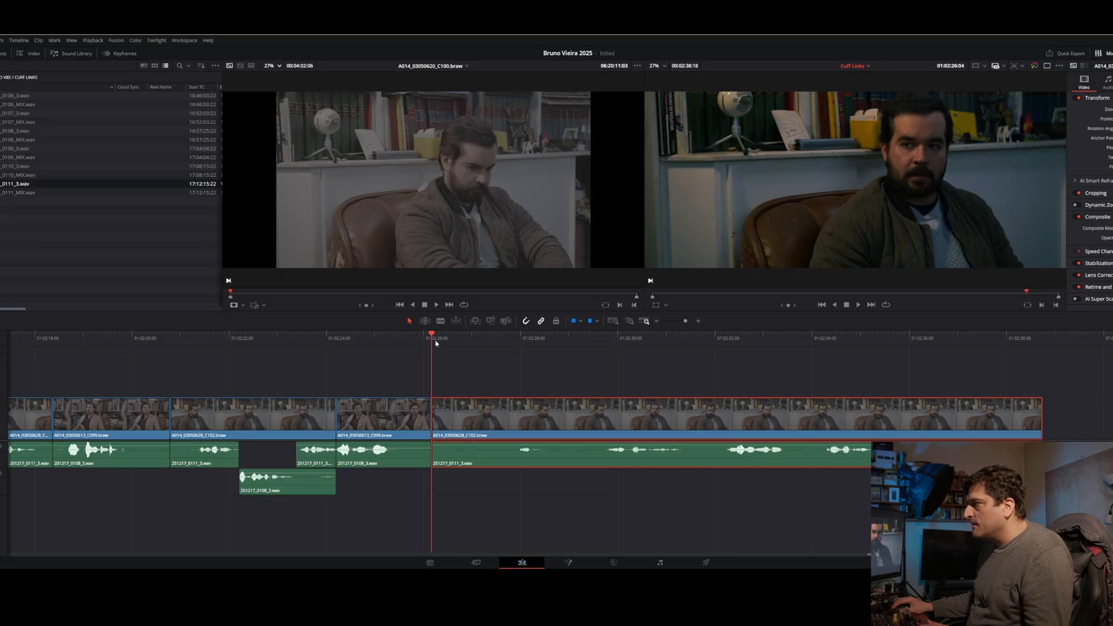
- Play from the preceding C102 shot and trim the end of the new C102 clip to 01:02:35:23
click(375, 338)
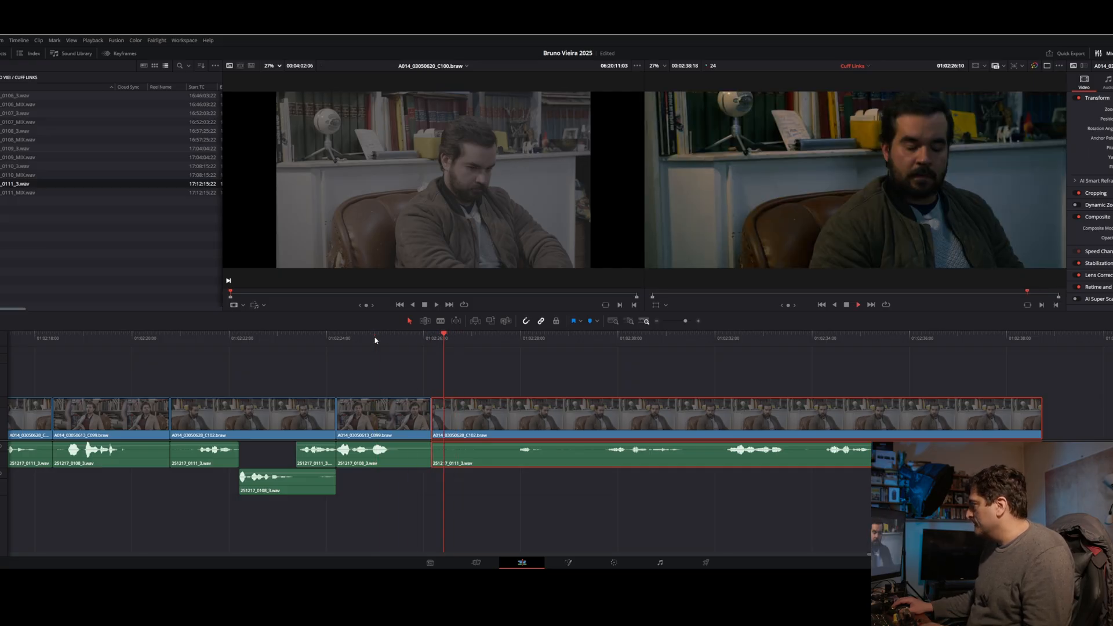
click(273, 338)
key(space)
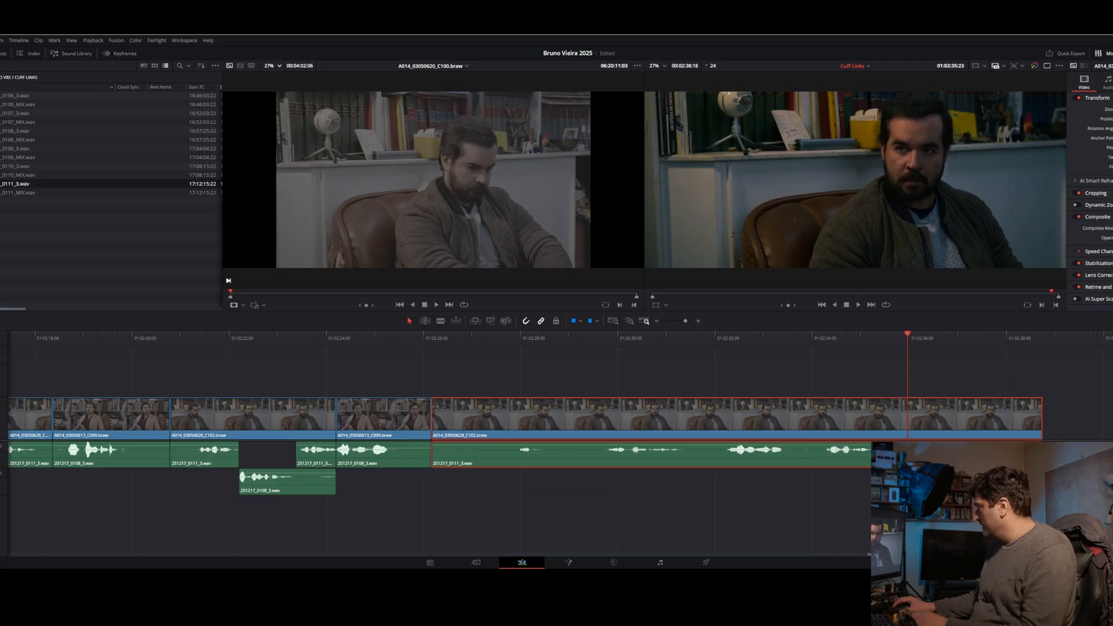
drag(1037, 413, 907, 414)
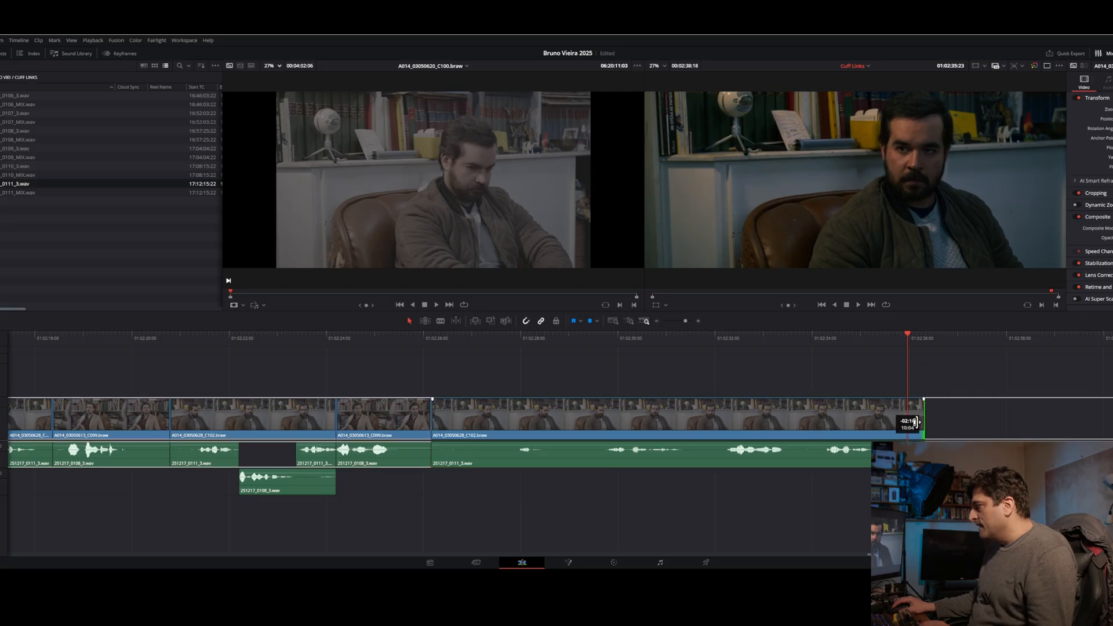
- Copy the last C099 clip with its audio past the C102 shot and extend its end to 01:02:55:02
drag(386, 451, 386, 447)
drag(388, 428, 988, 428)
drag(1028, 415, 782, 425)
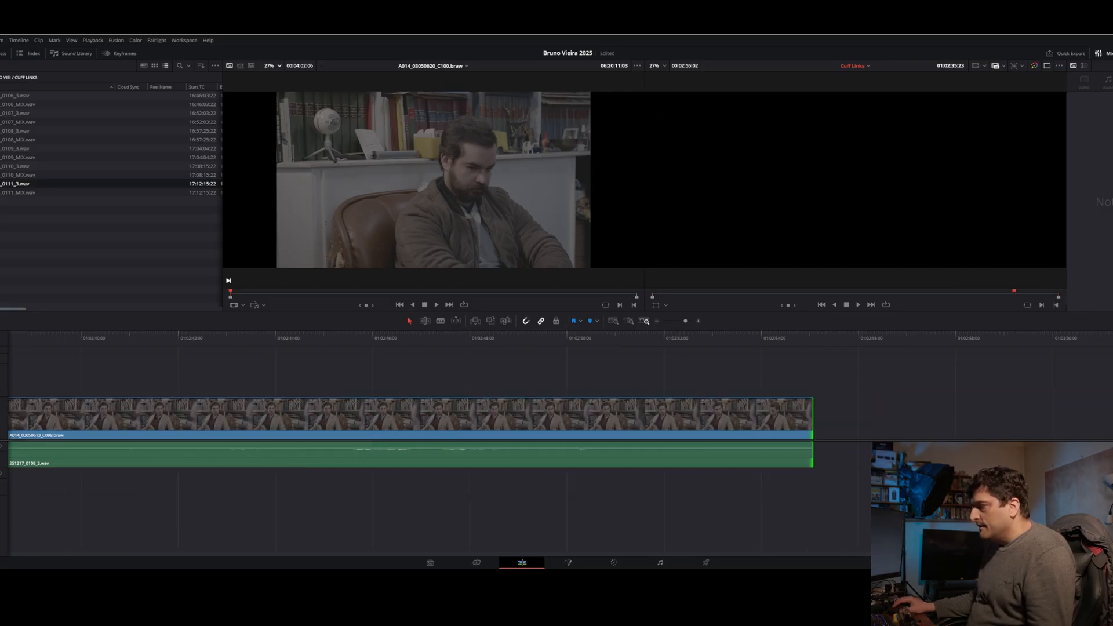
drag(685, 322, 683, 321)
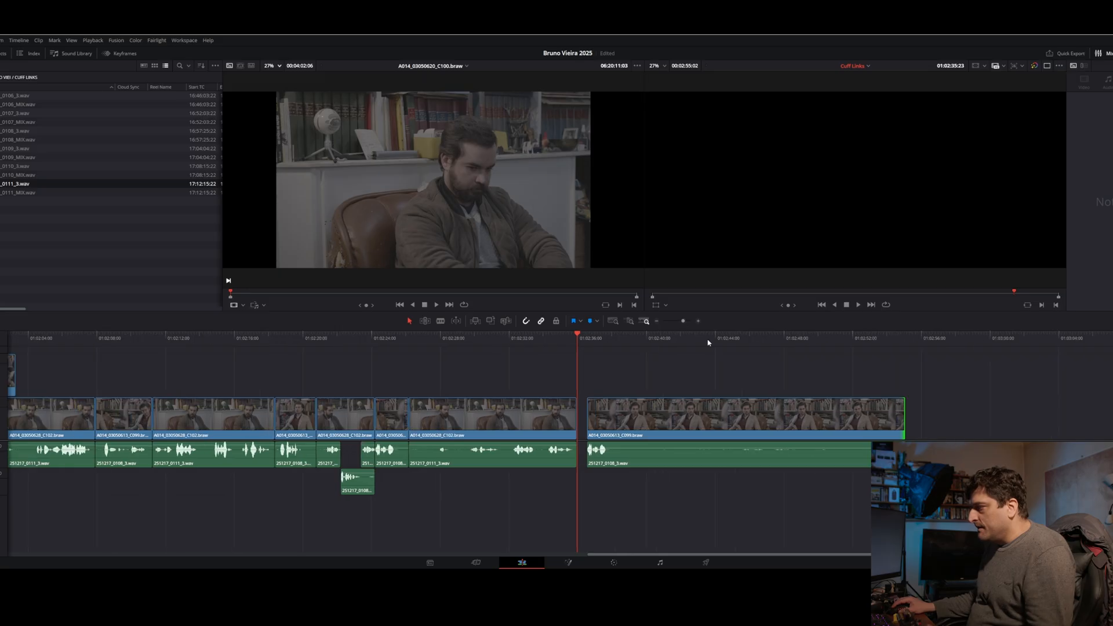
- Preview the copied C099 clip, trim its start to about 01:02:49:02, and extend its end to 01:03:06:08
click(743, 337)
key(space)
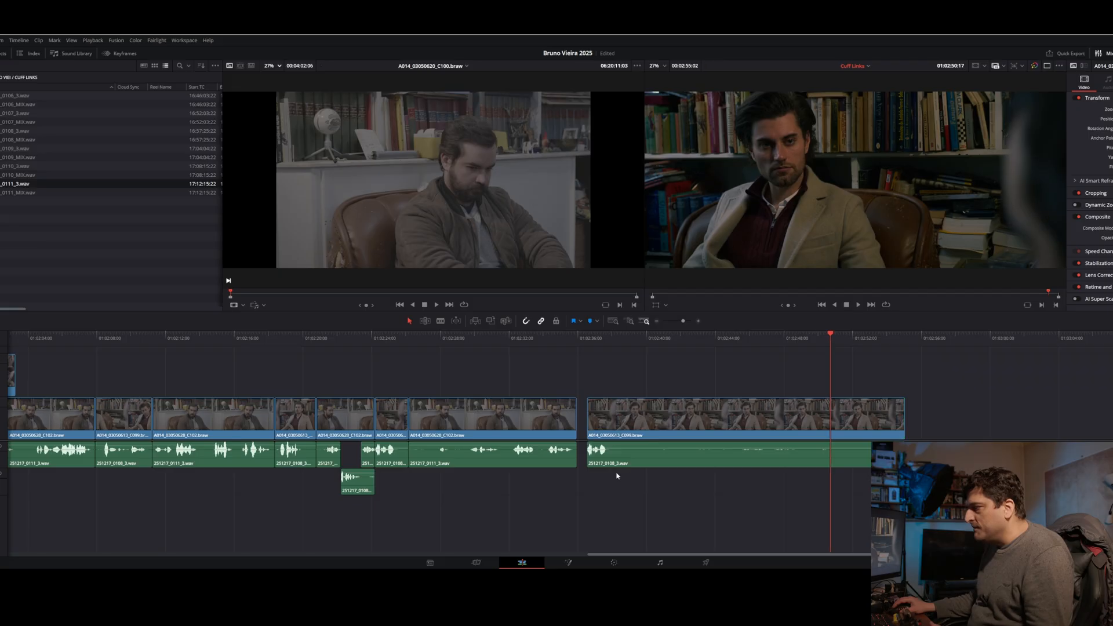
drag(588, 418, 803, 418)
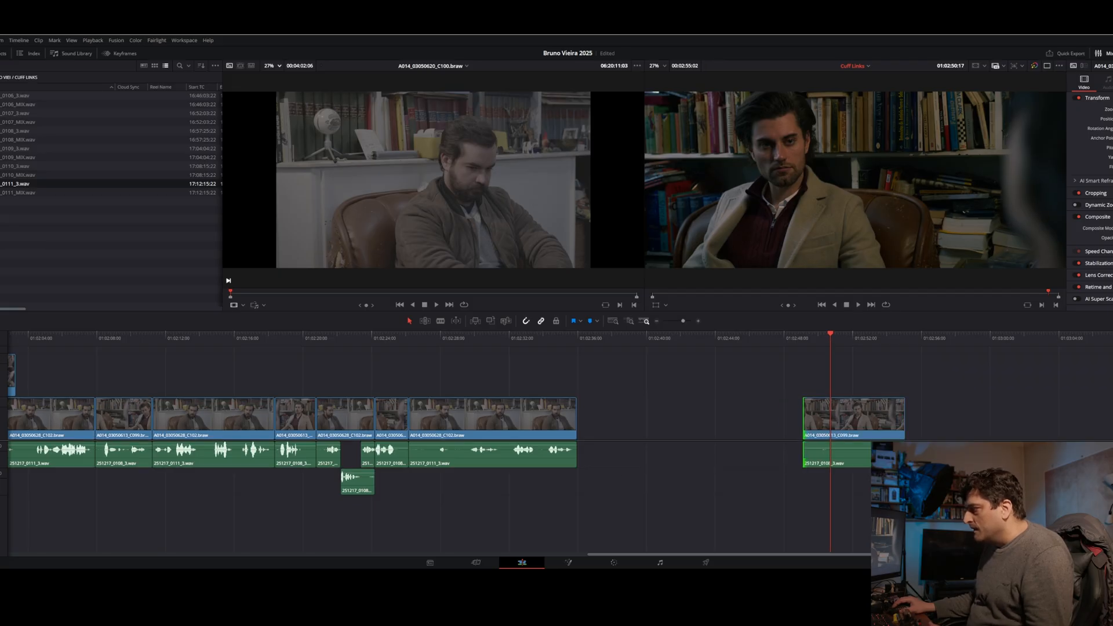
drag(905, 423, 1102, 423)
- Scrub through the extended C099 footage and trim the clip's start to 01:03:00:01
key(space)
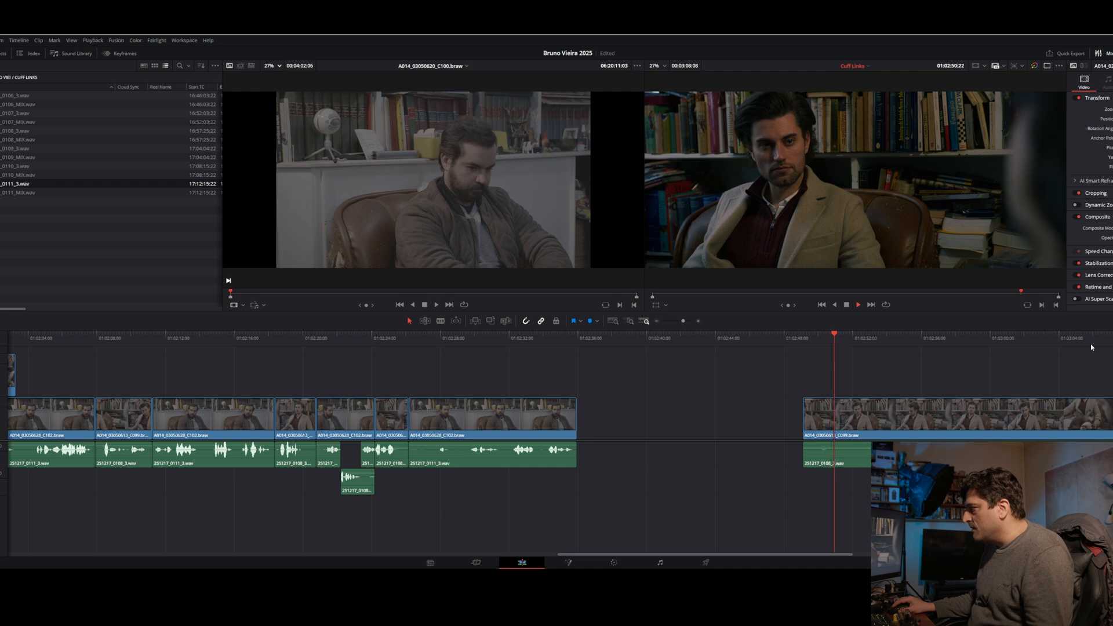
click(1089, 339)
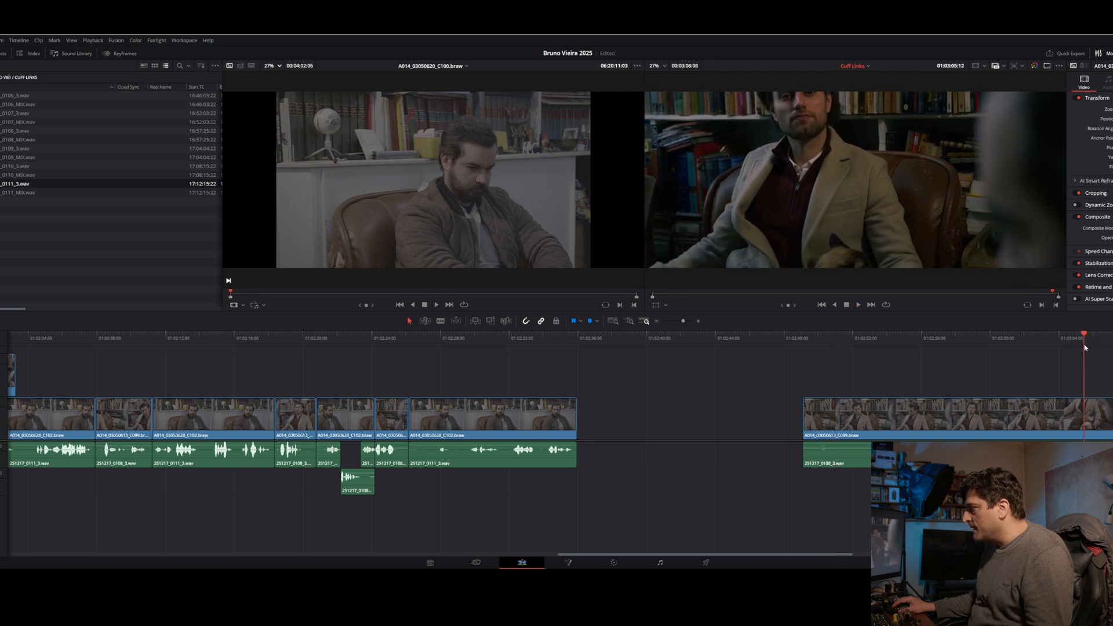
click(1092, 345)
drag(1094, 348, 991, 346)
click(819, 429)
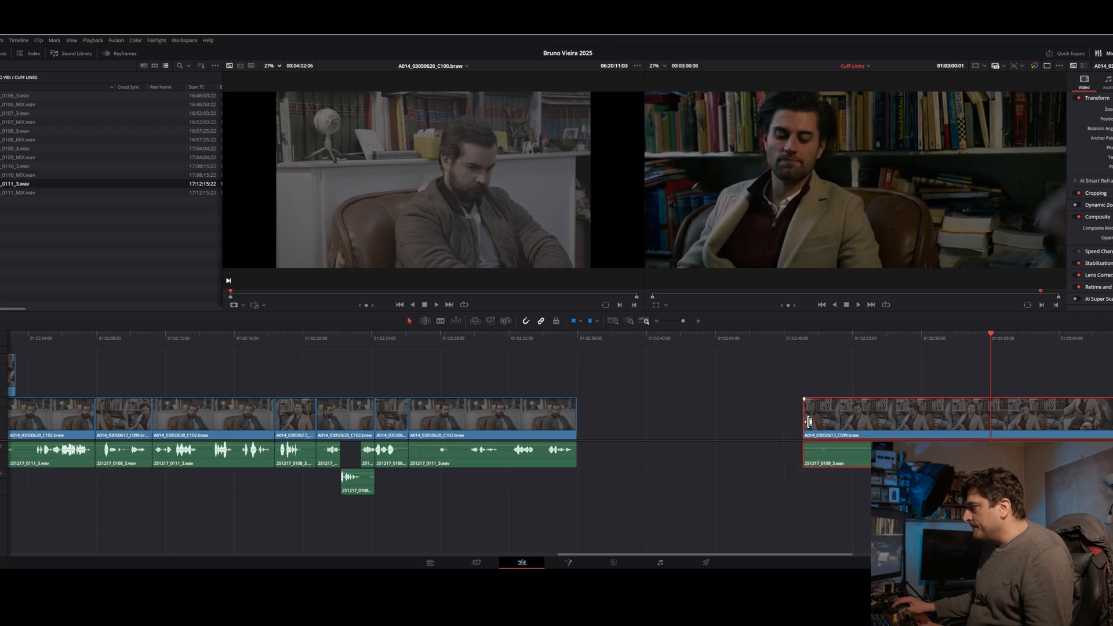
drag(809, 422, 996, 416)
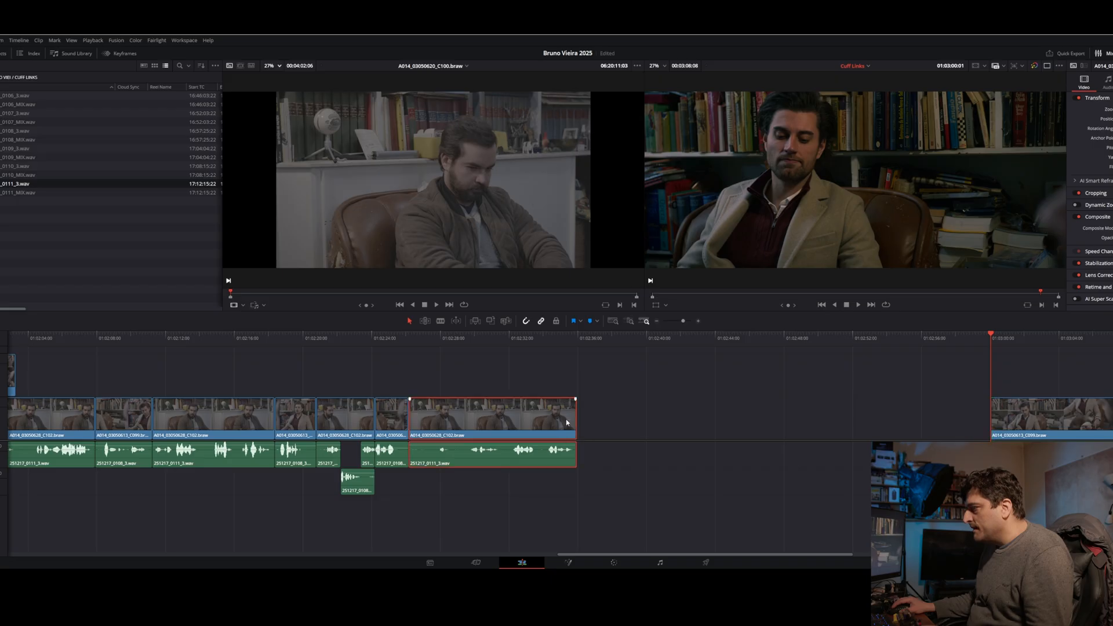
- Try extending the end of the last C102 clip to about 01:02:52 and play the added footage
drag(571, 417, 863, 417)
click(577, 342)
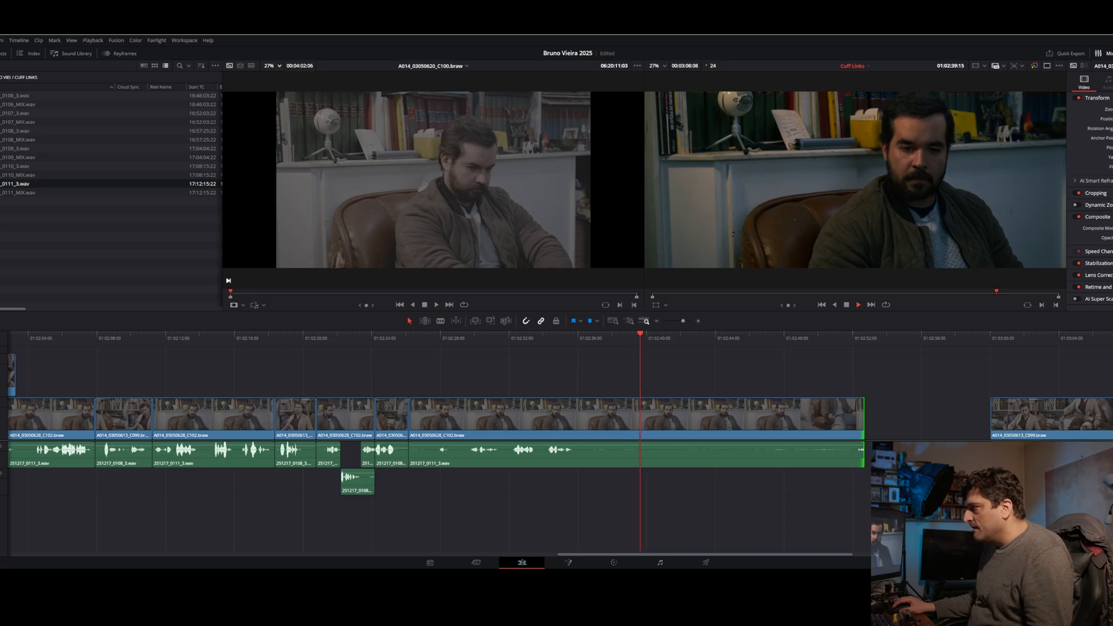
click(861, 423)
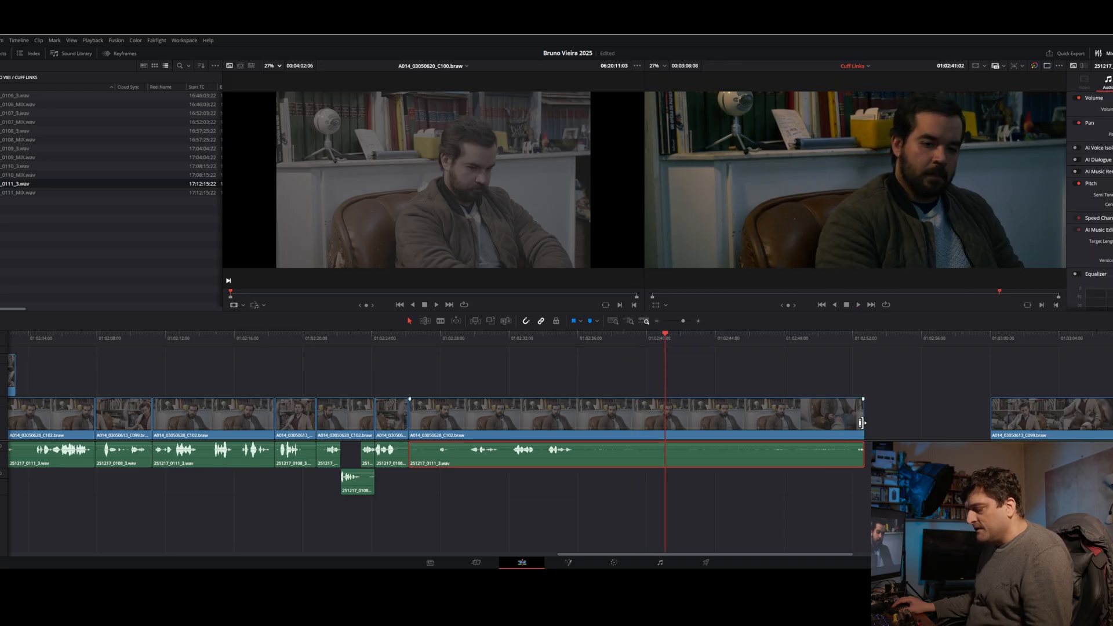
drag(860, 422, 576, 422)
- Move the trimmed C099 clip against the end of the C102 shot at 01:02:35:23 and play the cut
drag(926, 380, 580, 421)
key(space)
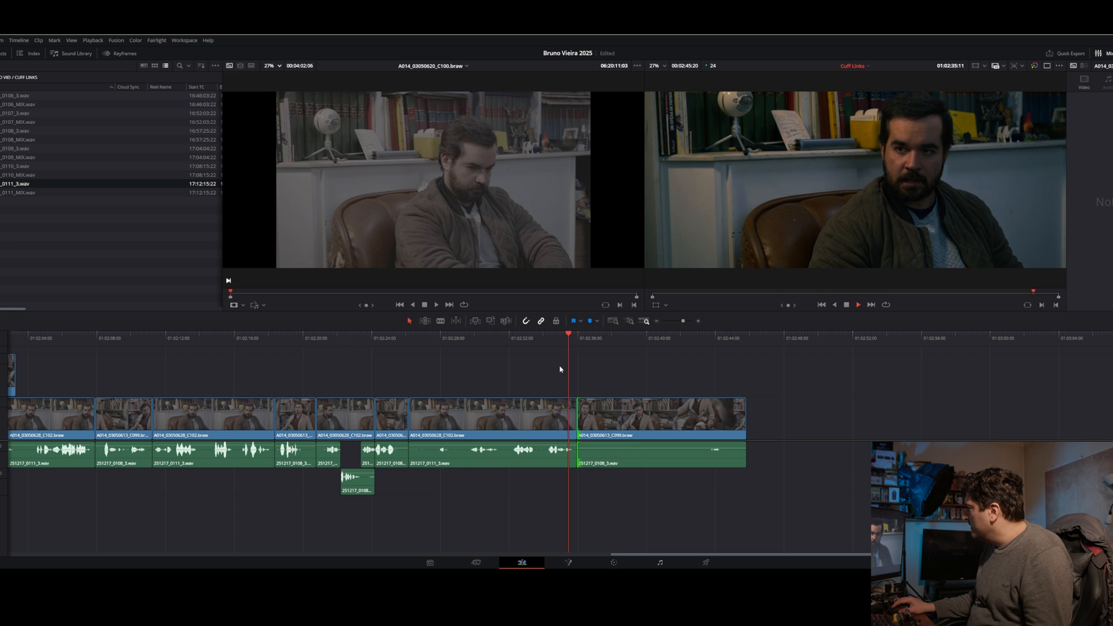
key(space)
- Move the C099 clip away to about 01:02:42, extend and play the C102 clip's end, and set that end to 01:02:36:05
drag(640, 534, 733, 418)
click(642, 521)
drag(608, 482, 614, 417)
click(561, 343)
key(space)
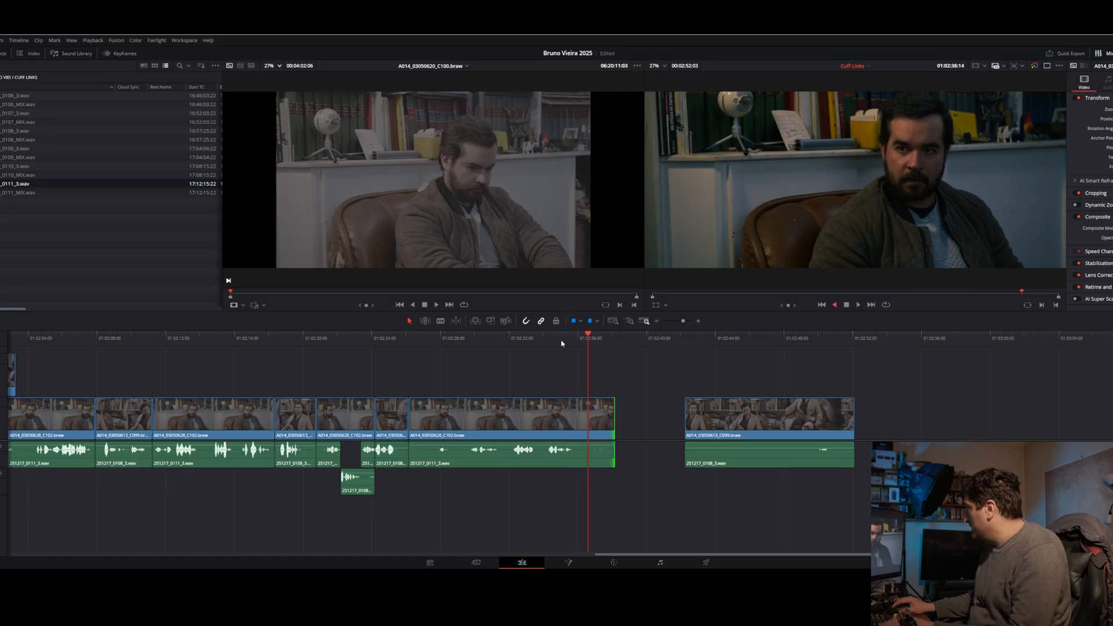
key(space)
drag(614, 419, 580, 419)
- Extend the C099 clip's start slightly back and move the clip against the C102 shot at 01:02:36:05
click(707, 432)
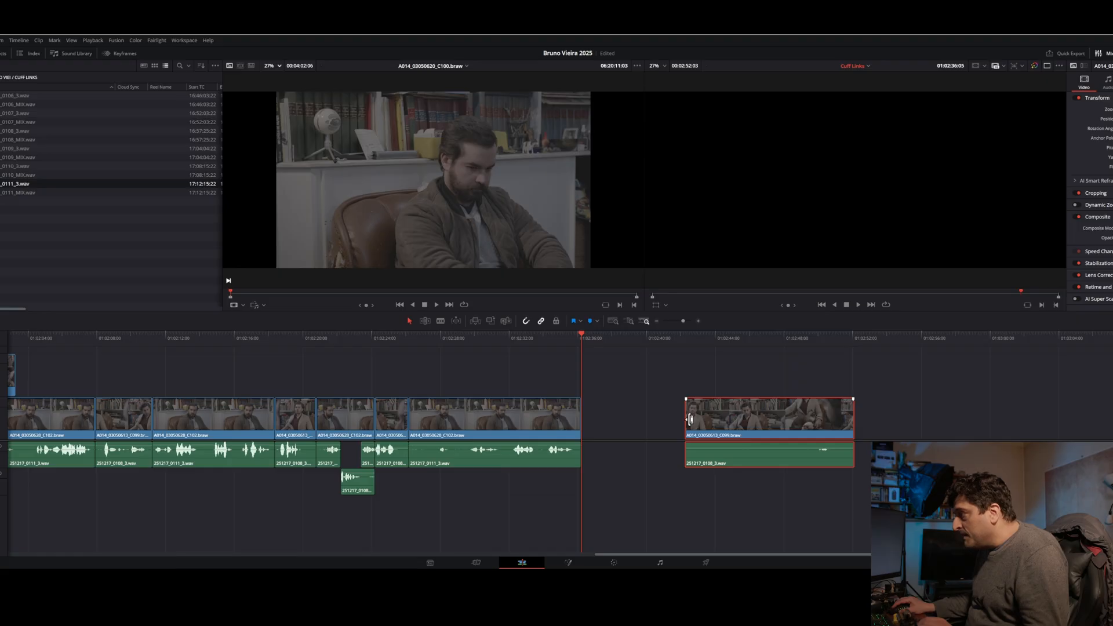
drag(690, 419, 599, 412)
click(677, 340)
click(679, 433)
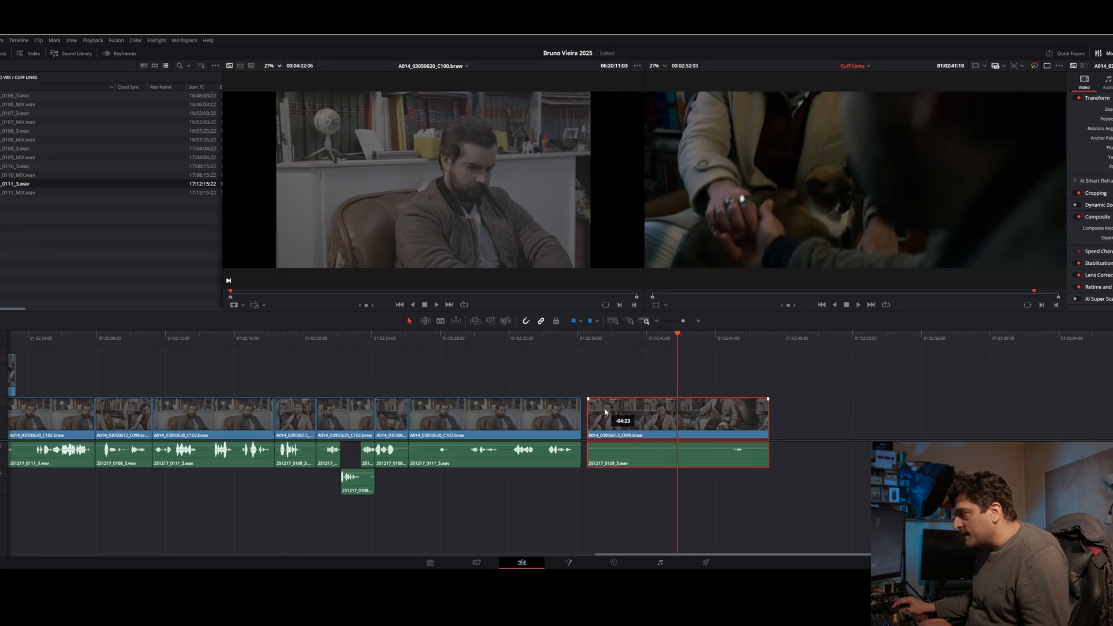
- Play the new cut, raise the volume of the C099 audio, and trim the C099 clip's end to 01:02:45:20
click(536, 340)
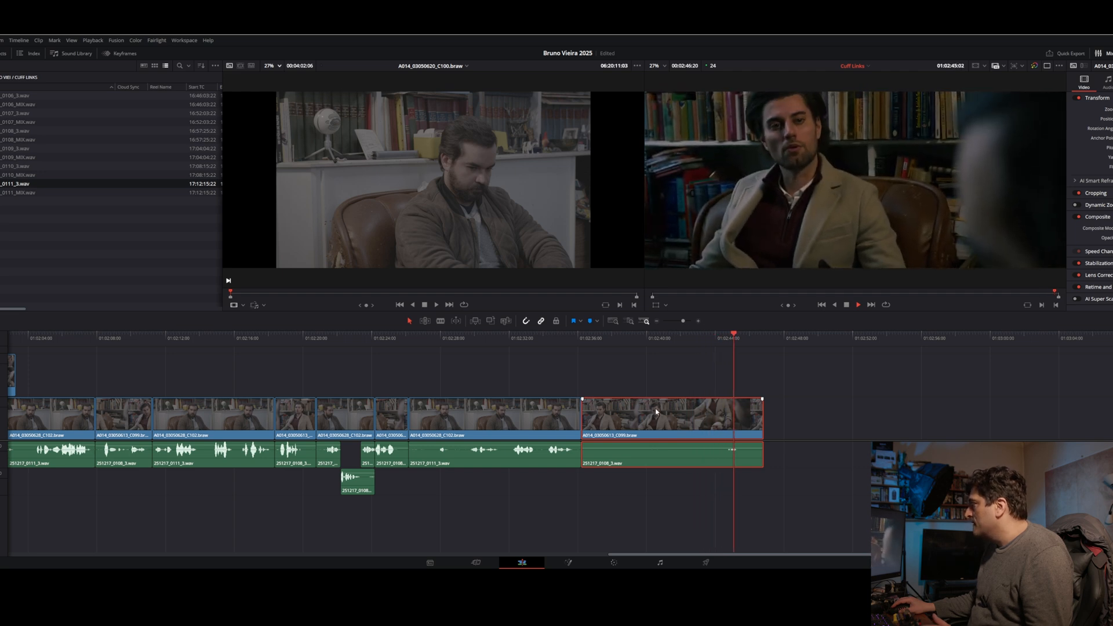
key(space)
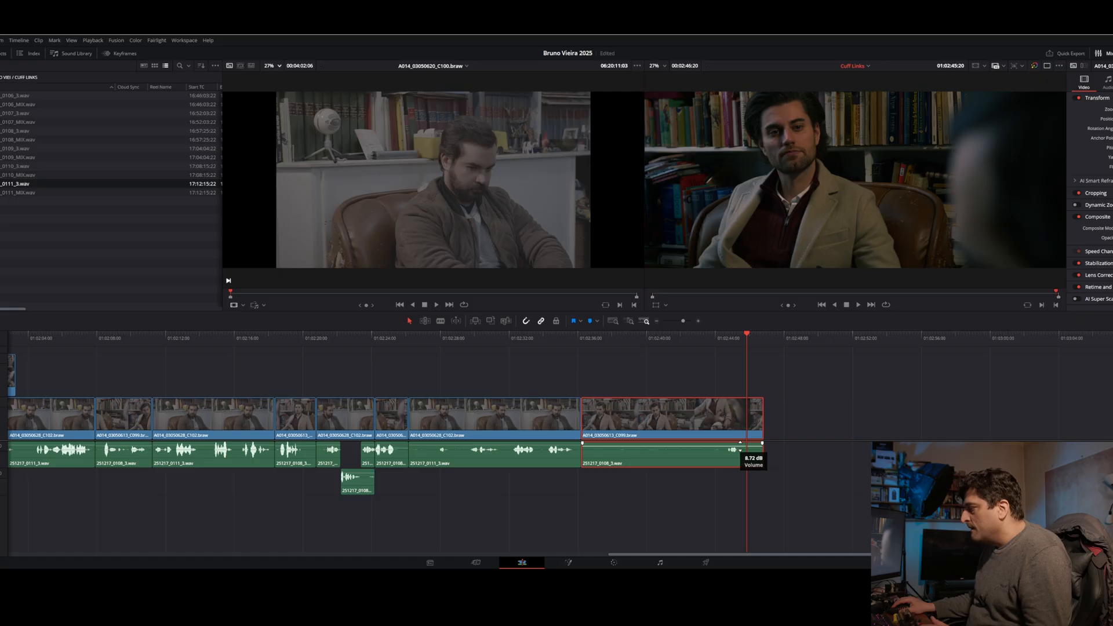
drag(783, 468, 751, 426)
drag(761, 427, 745, 428)
- Copy the C102 clip past the C099 shot, extend its end to 01:03:16:20, and trim its start to about 01:03:06:20
drag(578, 487, 966, 424)
drag(823, 429, 967, 427)
drag(984, 424, 1045, 413)
click(846, 341)
key(space)
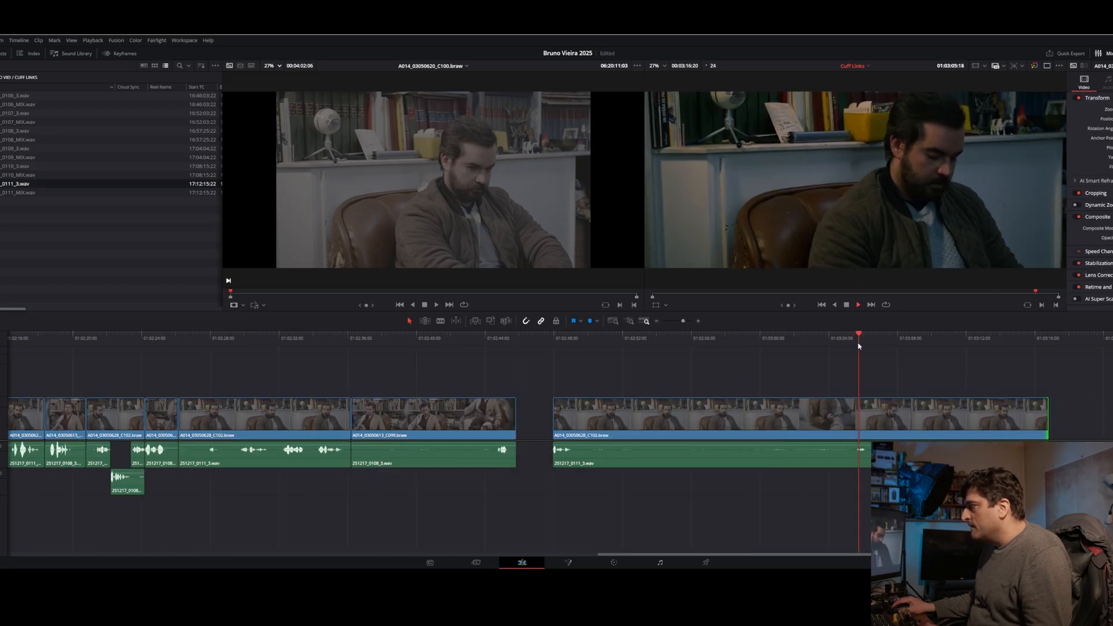
drag(558, 415, 878, 415)
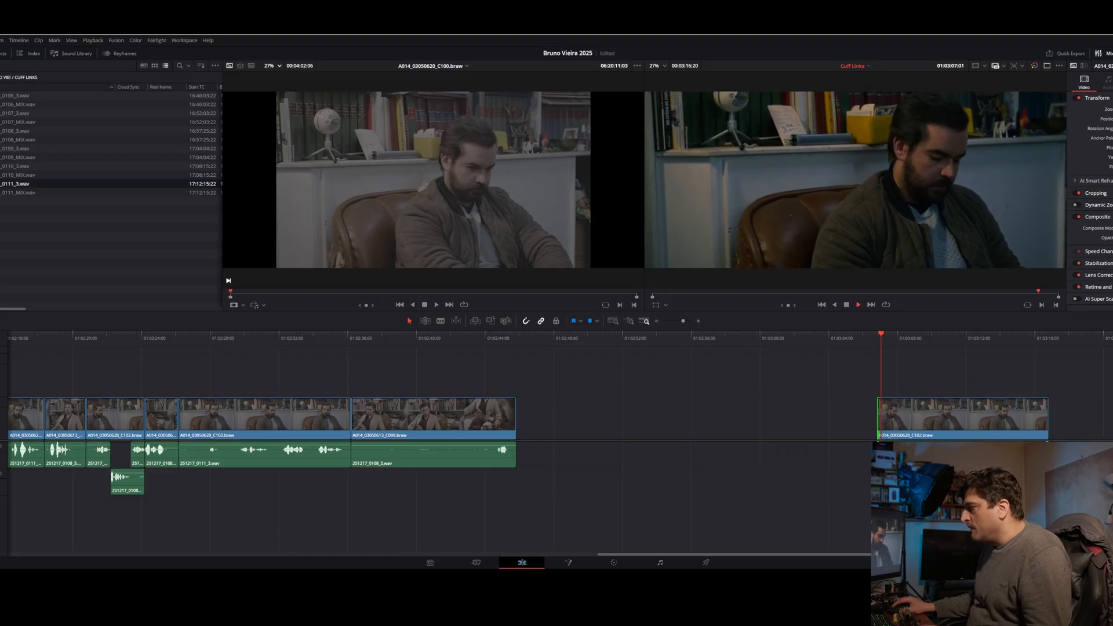
- Play the C102 clip, trim its end to about 01:03:10, and move it against the C099 shot at 01:02:45:20
key(space)
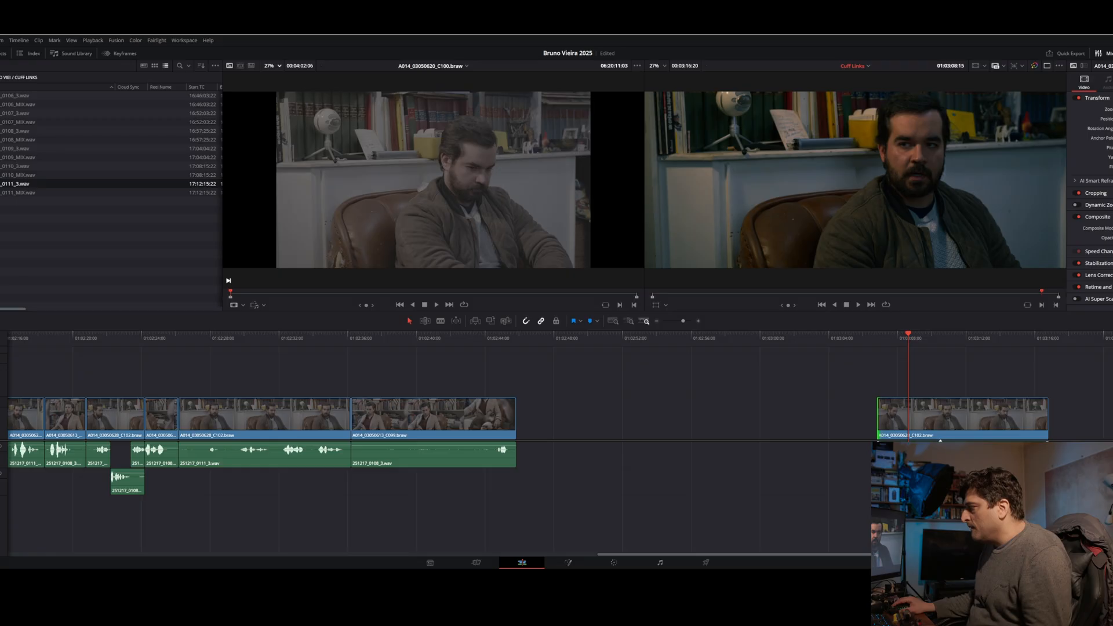
key(space)
click(1031, 422)
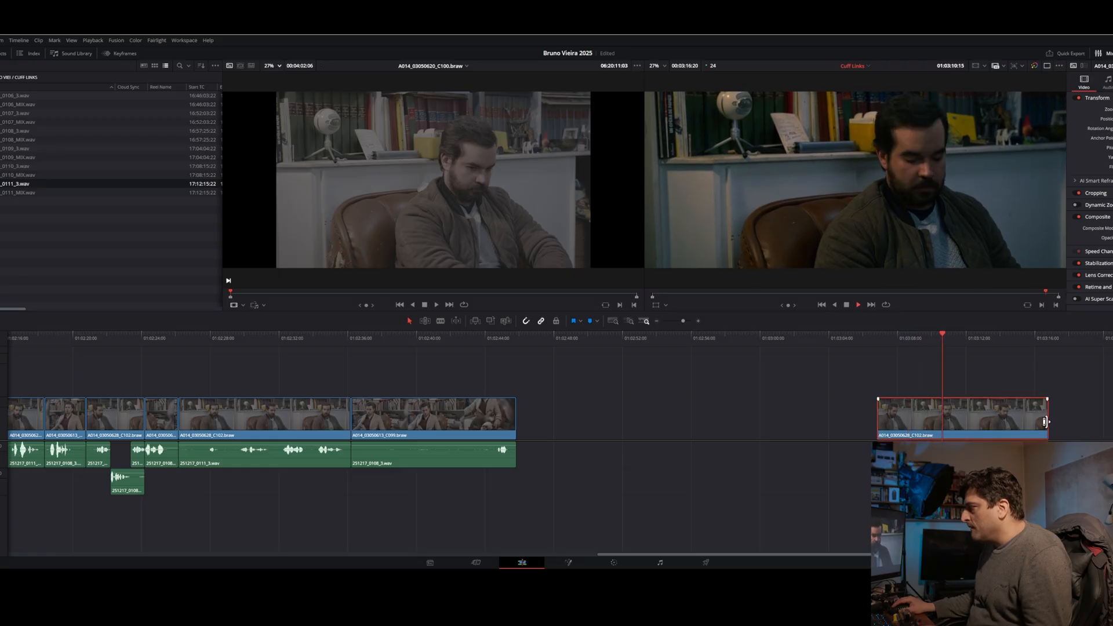
drag(1044, 422, 930, 417)
drag(919, 416, 559, 420)
- Copy the C099 clip past the last C102 shot, extend its end to about 01:03:13, and trim its start to about 01:03:03:16
drag(470, 499, 436, 429)
drag(436, 419, 715, 423)
drag(789, 421, 984, 421)
drag(633, 426, 822, 418)
- Play the copied C099 clip, trim its start to 01:03:05:06, and move it against the end of the last C102 shot
click(812, 339)
key(space)
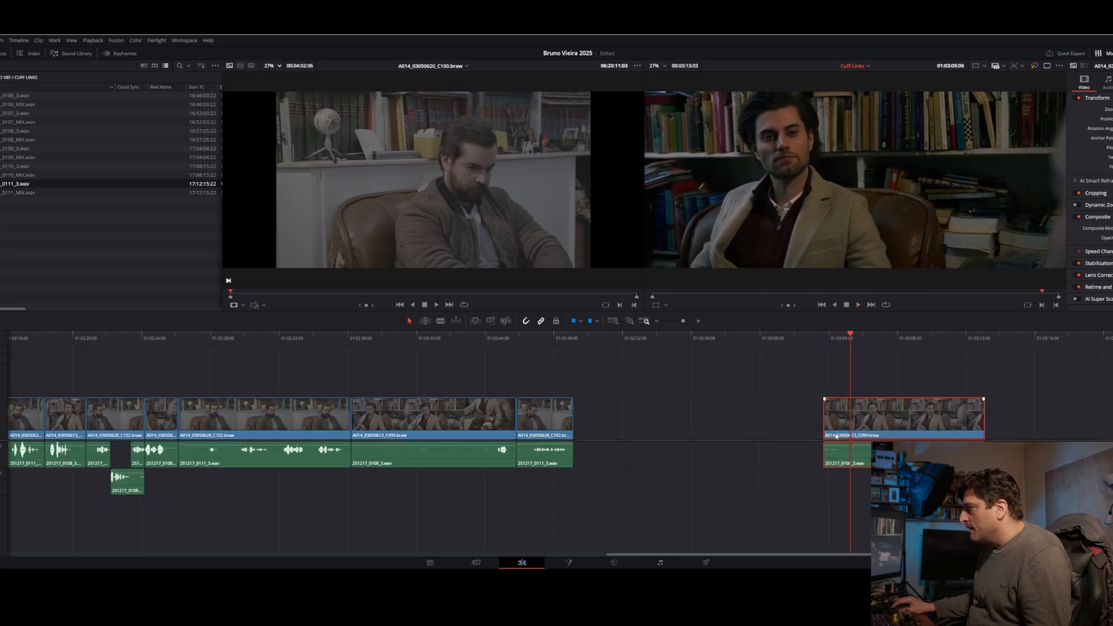
drag(825, 423, 597, 432)
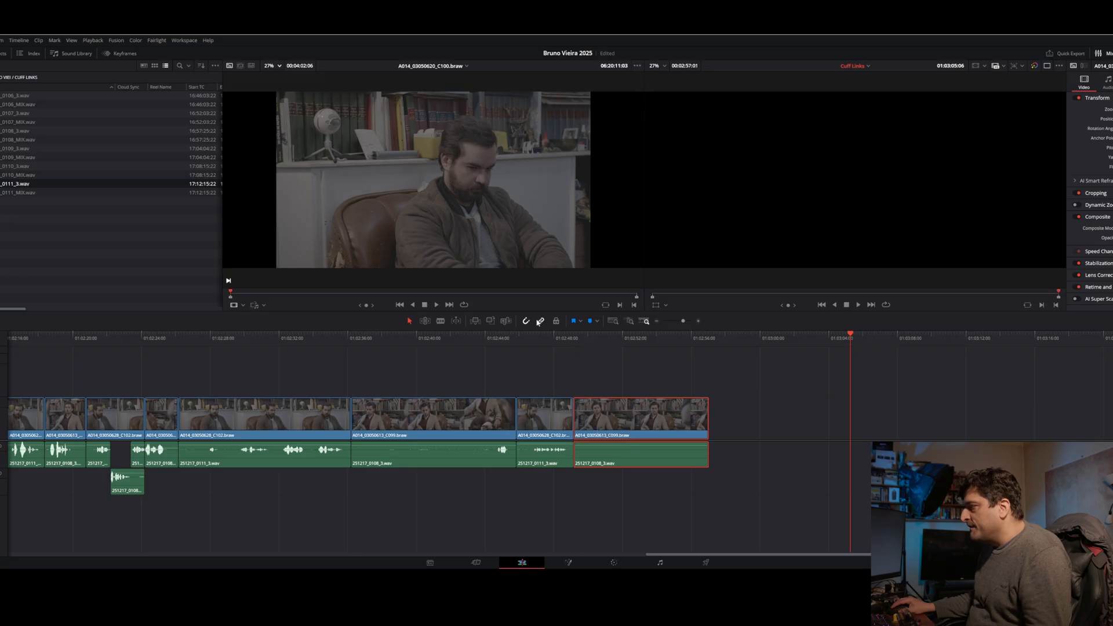
- Play the final C102-to-C099 cut, shift the last C099 clip later, and extend C102's end to about 01:02:50:19
click(538, 339)
key(space)
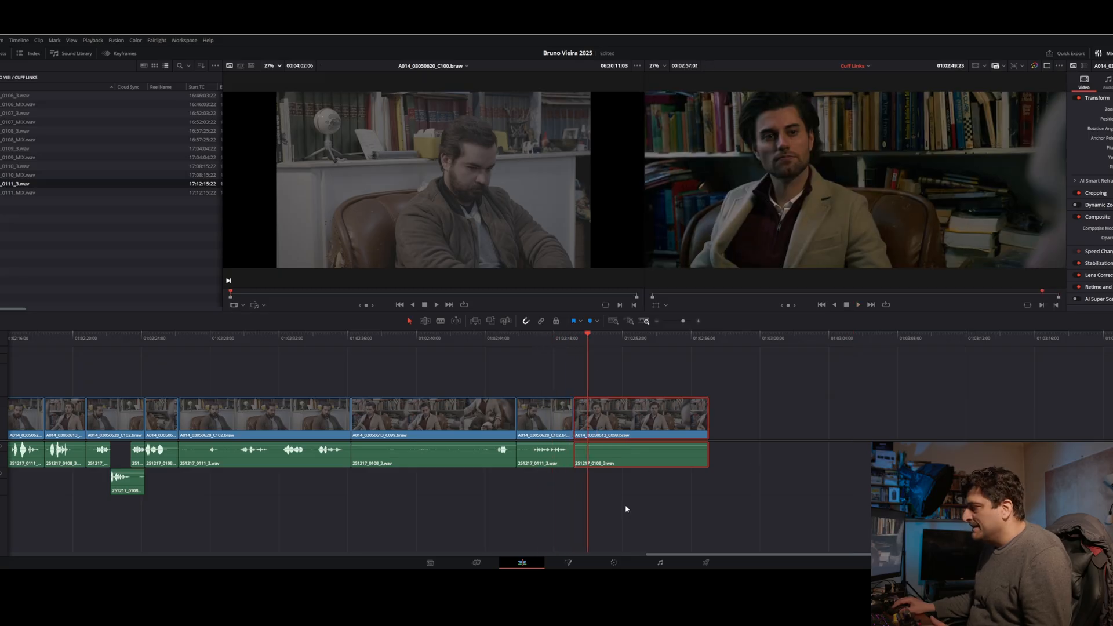
click(558, 502)
drag(589, 432, 601, 412)
key(/)
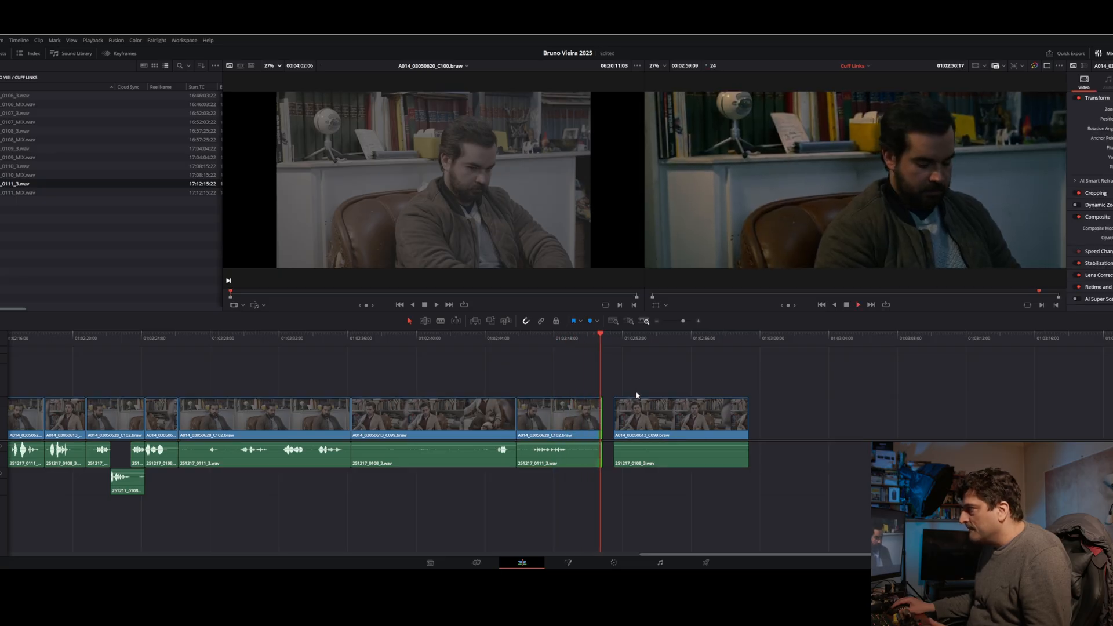
key(space)
- Move the last C099 clip and its audio to about 01:02:59:10 and extend the C102 clip's end to about 01:02:54:17
drag(653, 475, 768, 412)
click(615, 485)
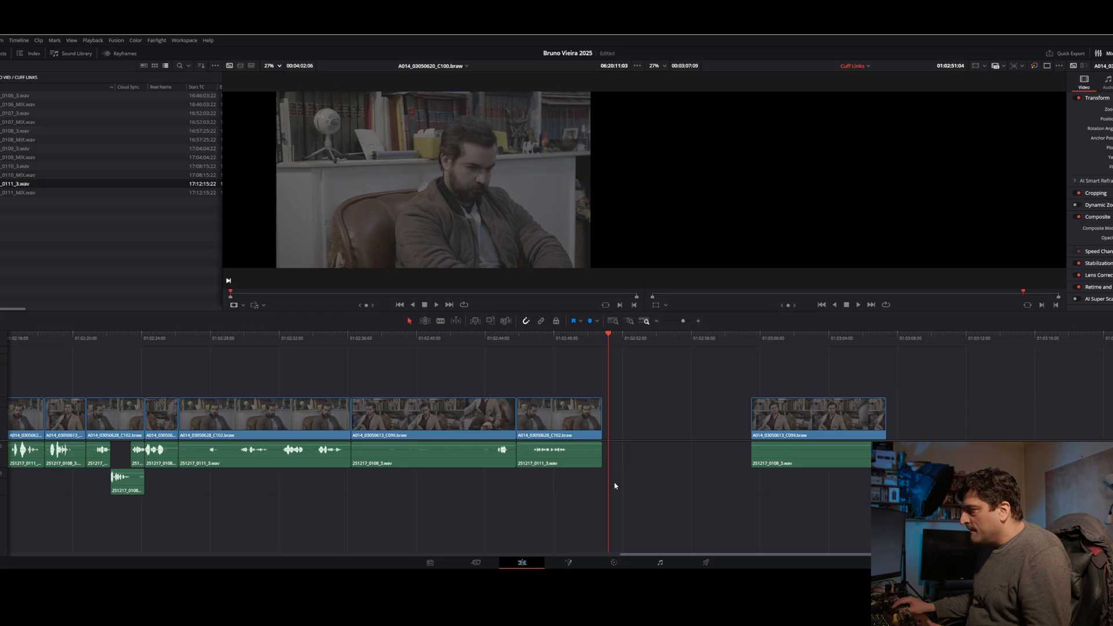
click(601, 417)
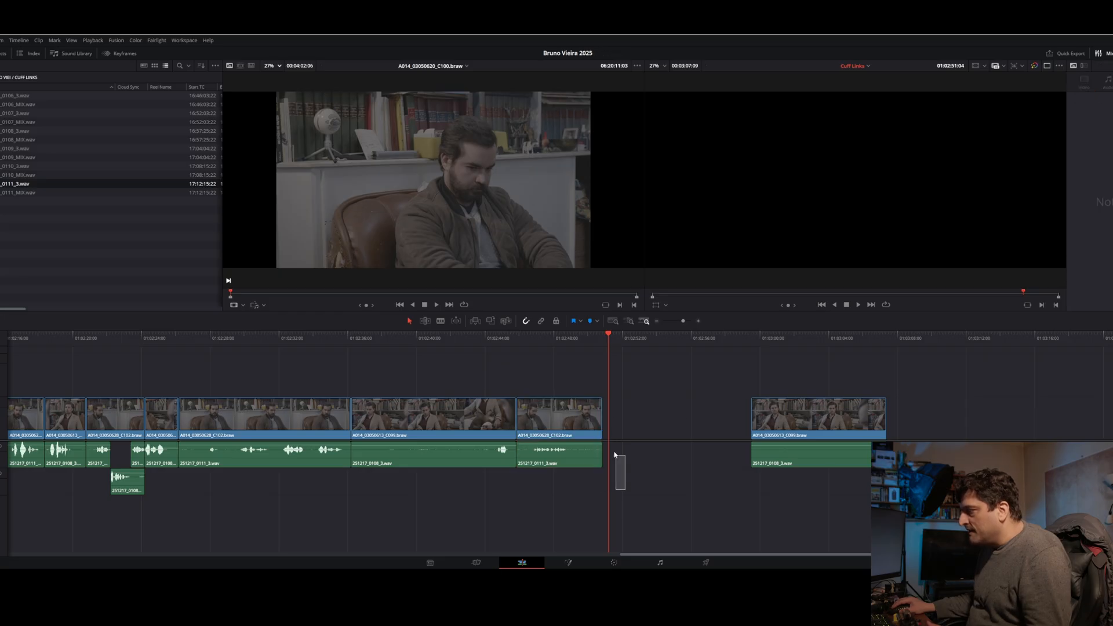
drag(601, 415, 667, 407)
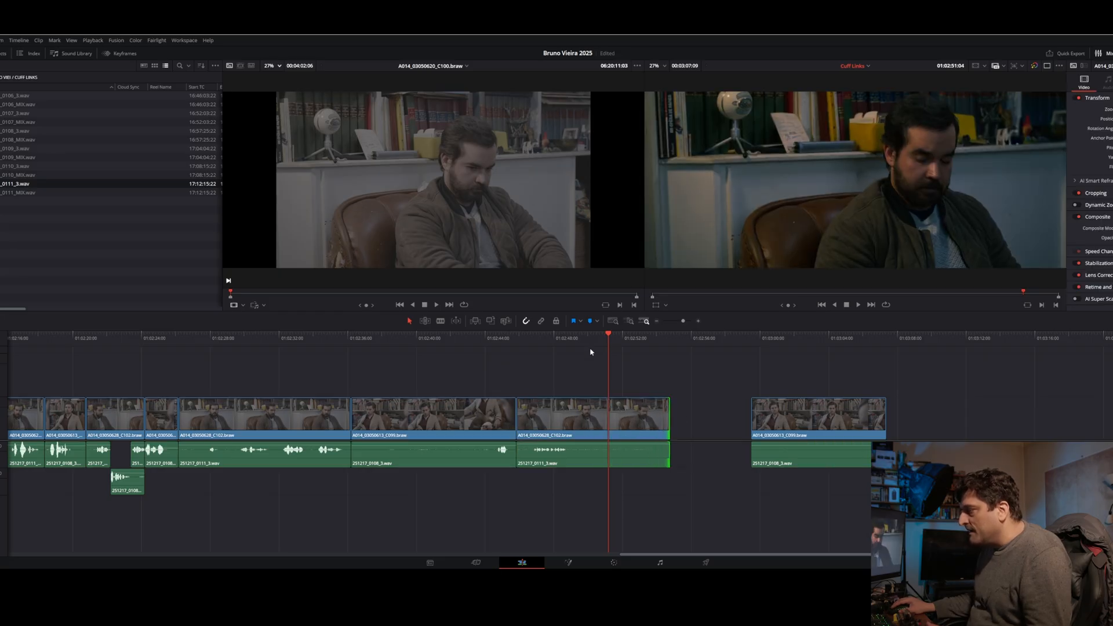
- Play the extended C102 shot, place C099 over its tail at about 01:02:52:04, and trim C099's end to 01:02:57:01
key(slash)
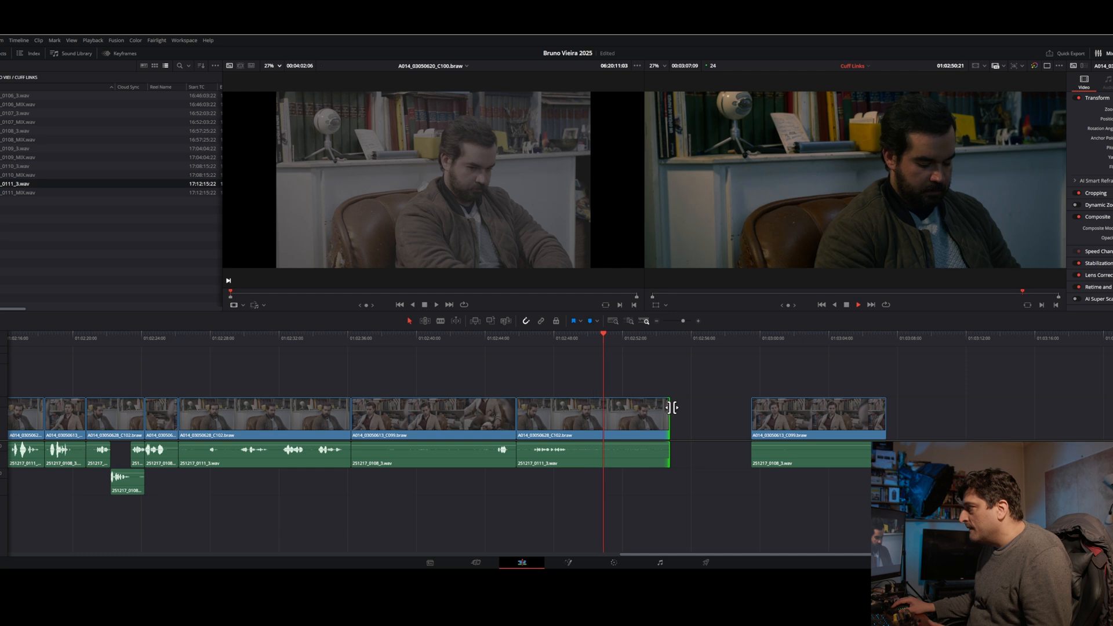
drag(779, 429, 652, 429)
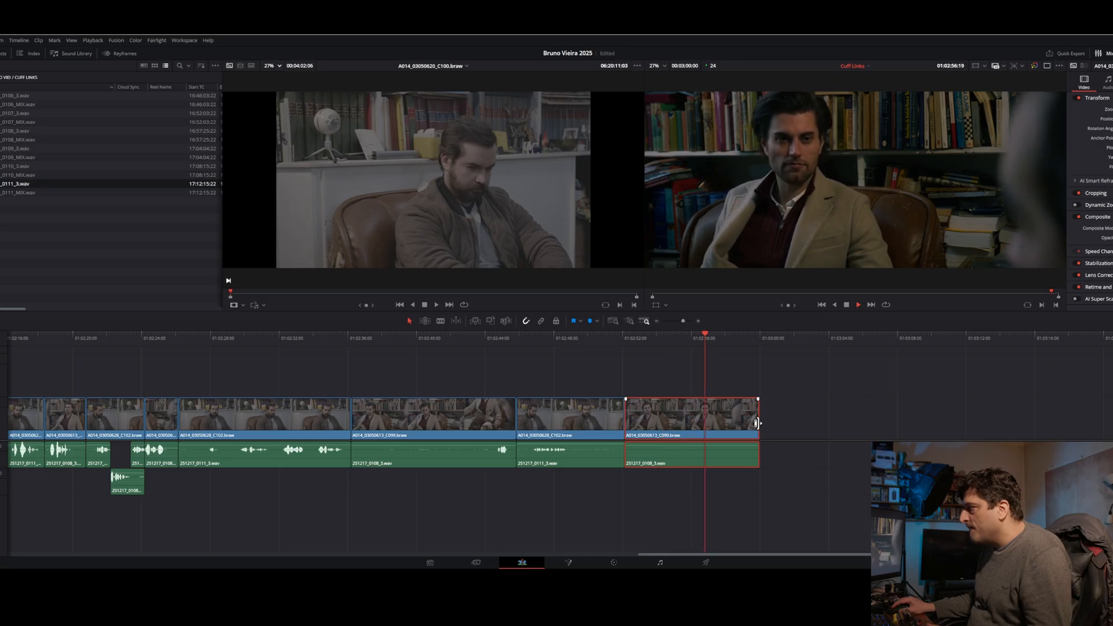
drag(756, 423, 708, 423)
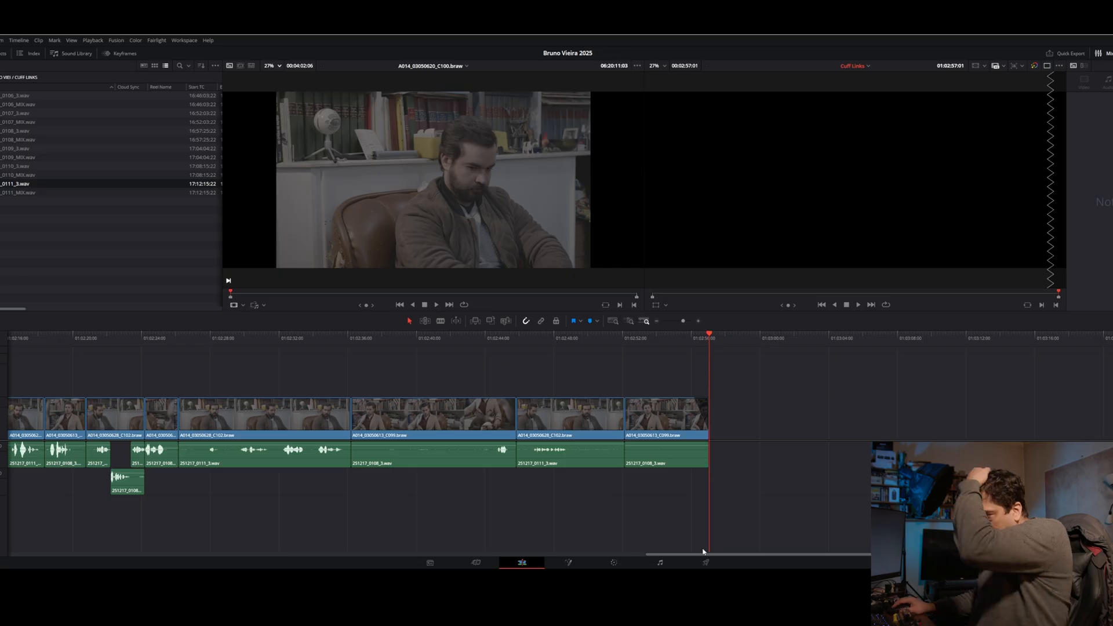
- Play the whole Cuff Links sequence from 01:00:00:00 to review the assembled dialogue edit
drag(709, 555, 45, 562)
drag(682, 322, 682, 319)
click(621, 336)
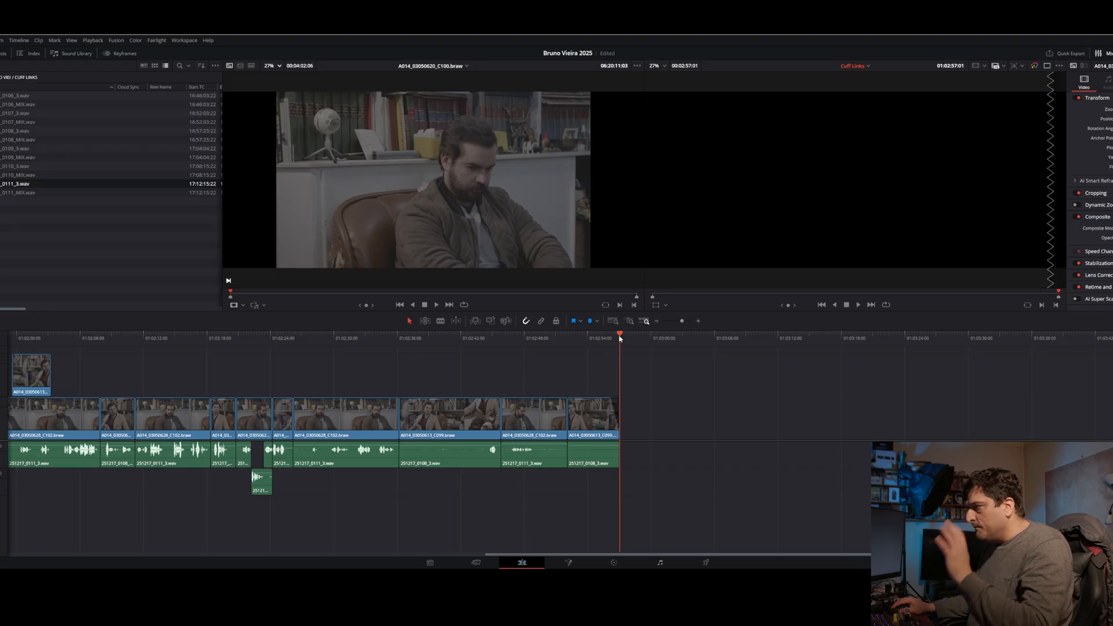
drag(642, 555, 164, 555)
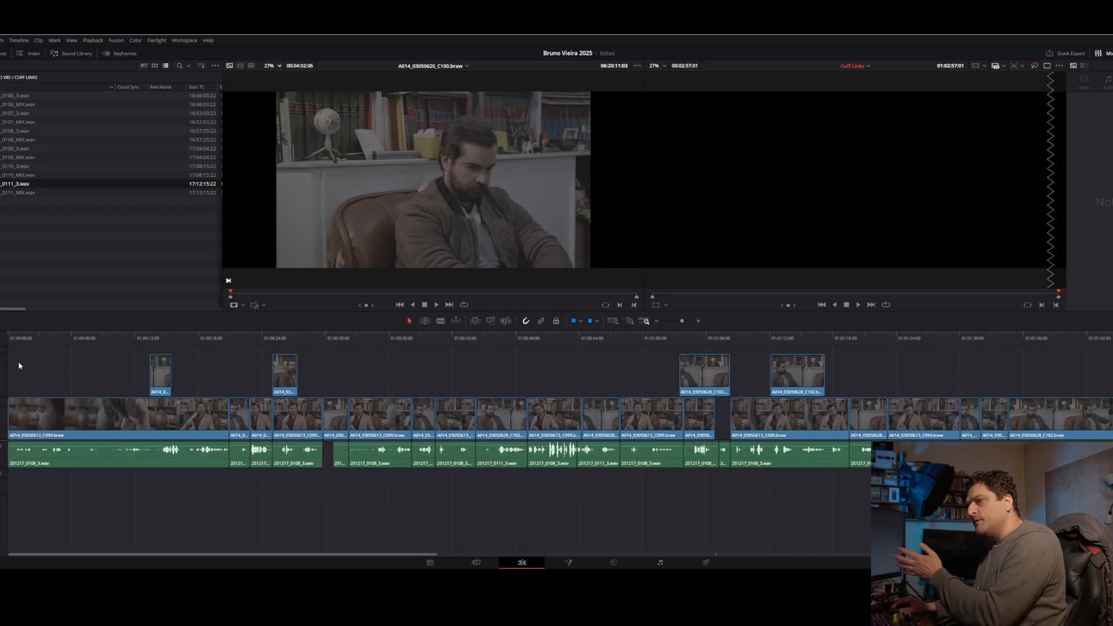
click(9, 337)
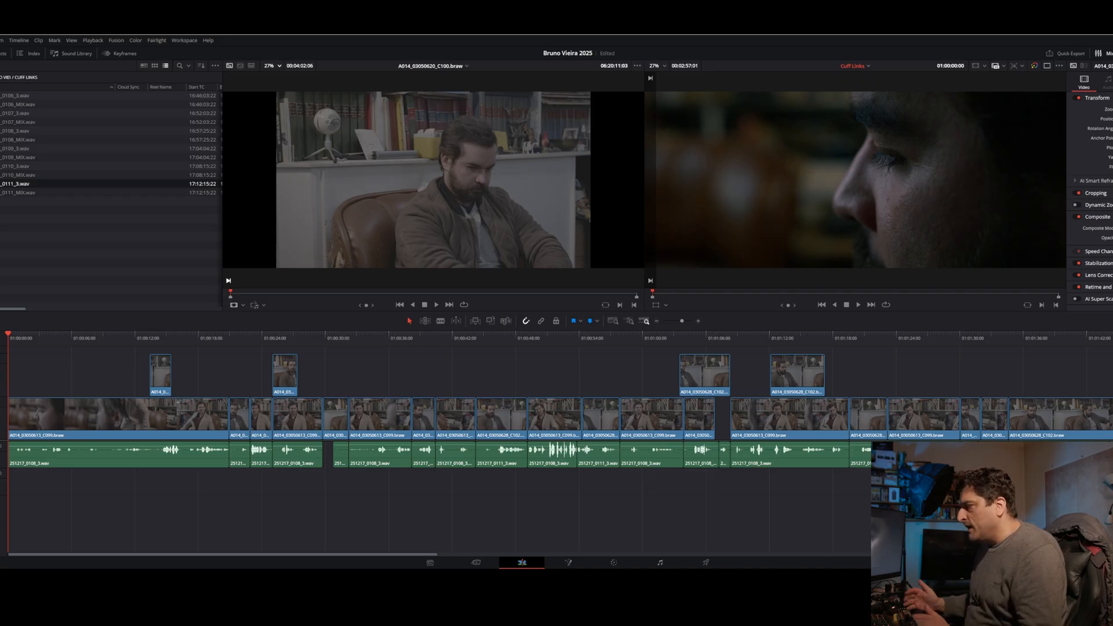
key(space)
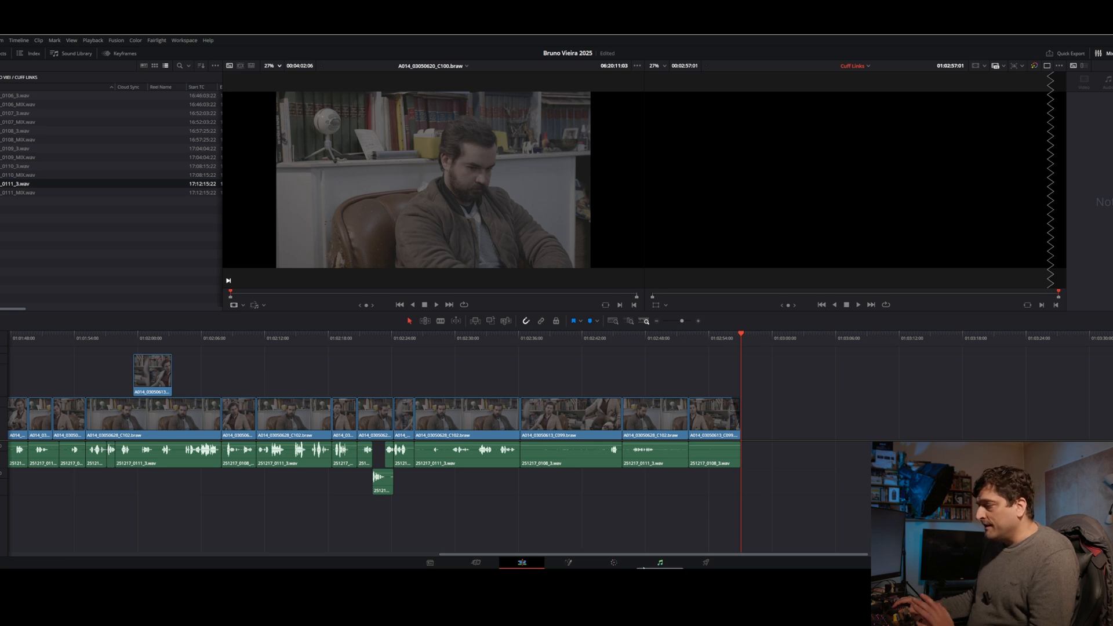
- On the Fairlight page, enable AI Voice Isolation on the first Audio 1 clip and set its amount to 50
click(660, 562)
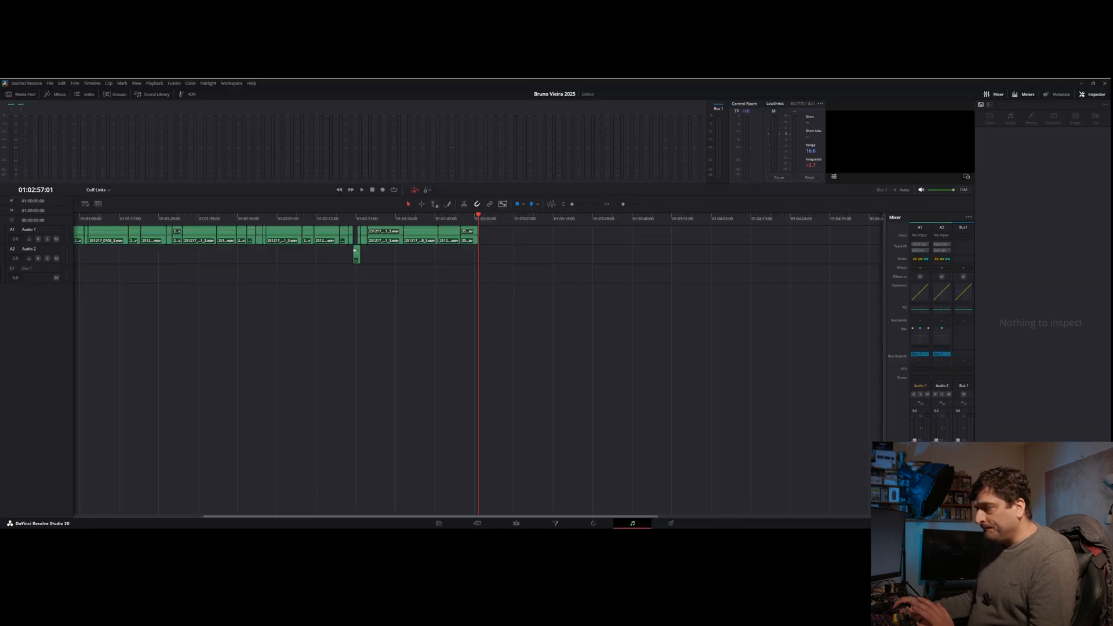
scroll(254, 509, left, 5)
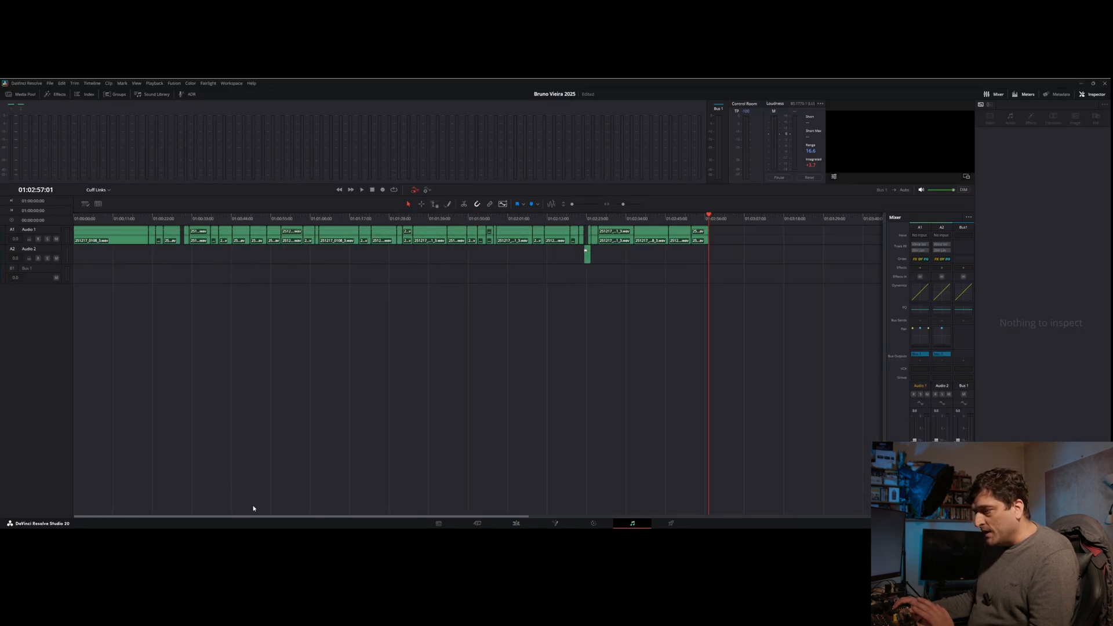
click(95, 242)
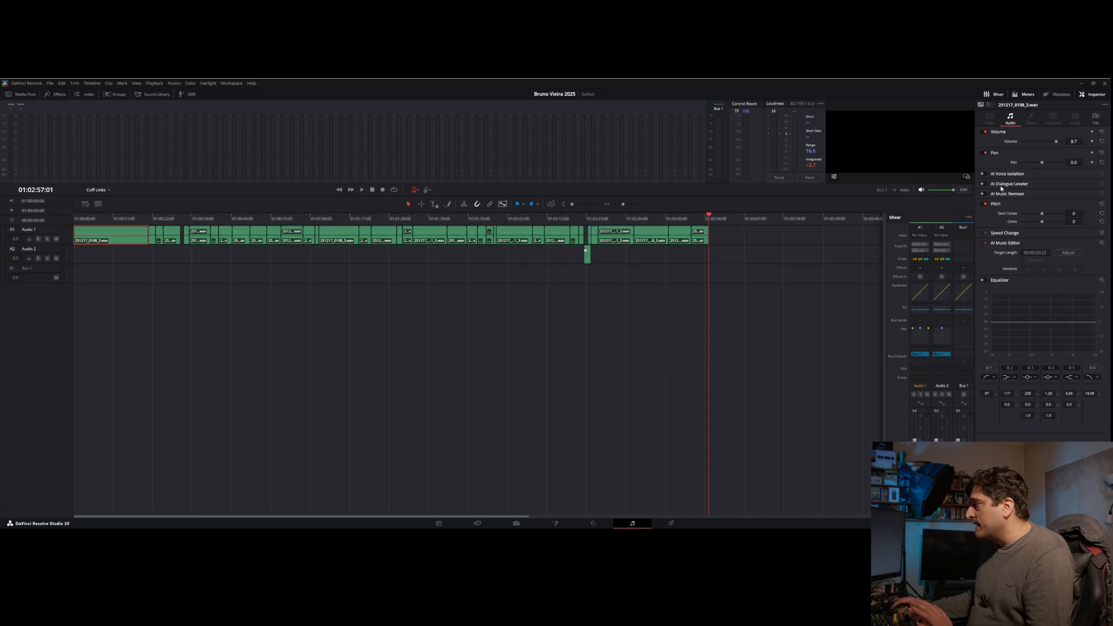
click(985, 173)
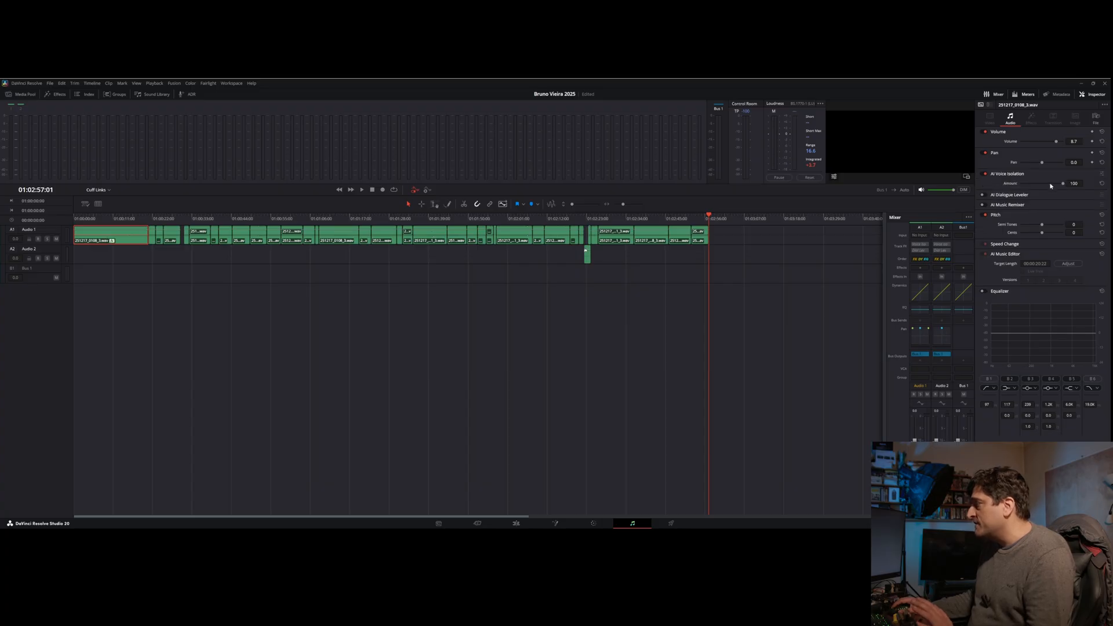
drag(1044, 184, 1044, 184)
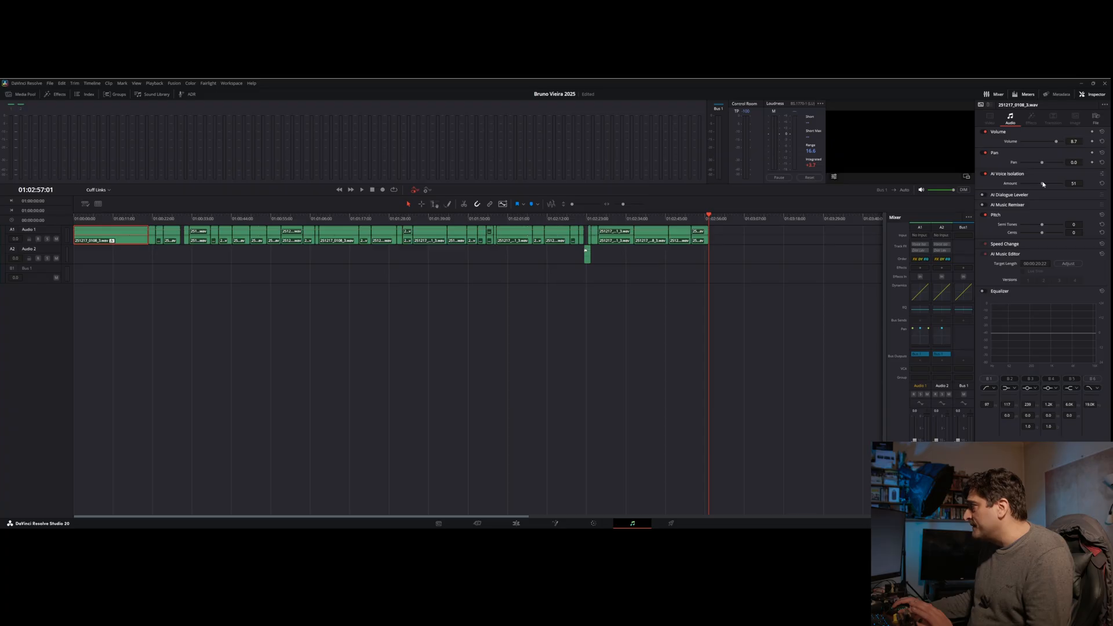
double_click(1074, 184)
text(50)
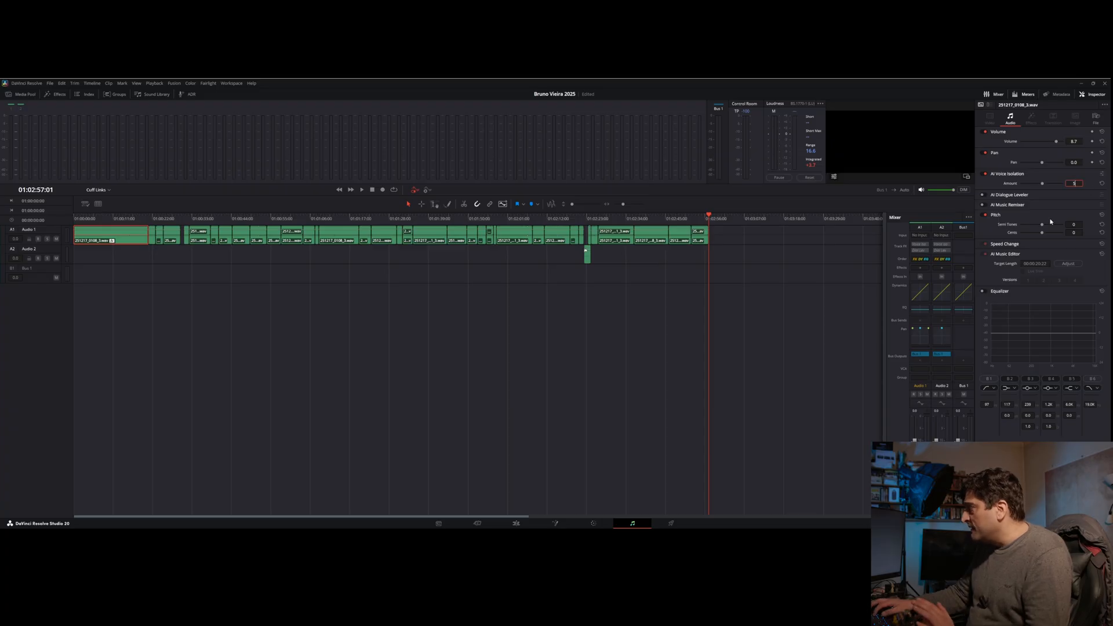
key(Return)
click(137, 288)
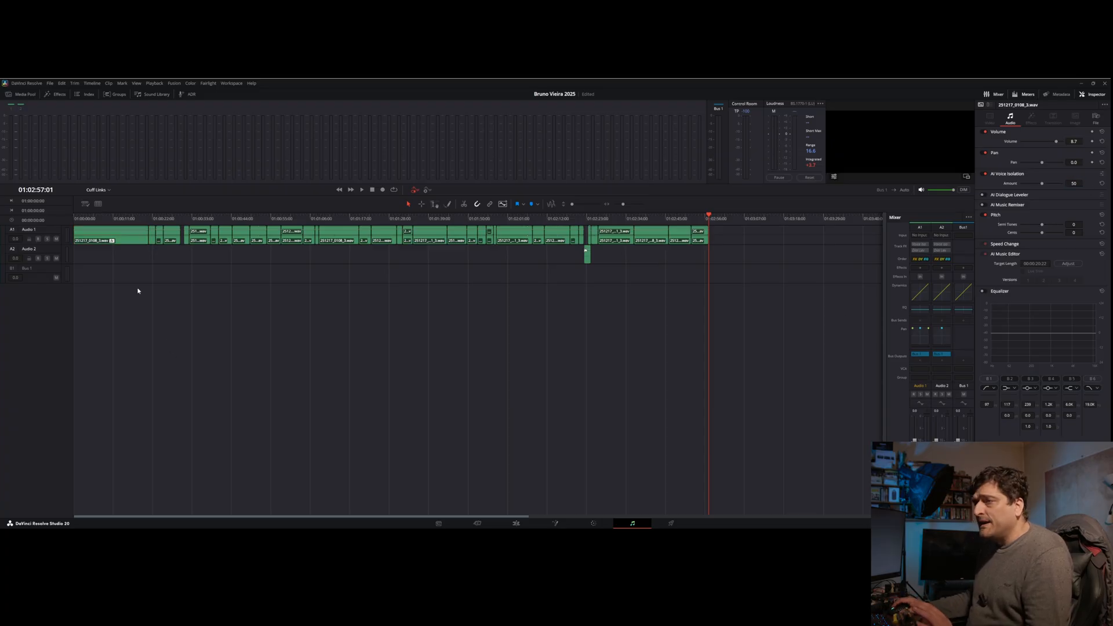
- Apply the first clip's AI Voice Isolation at amount 50 to all remaining clips on Audio 1 and Audio 2
click(123, 243)
drag(744, 259, 154, 228)
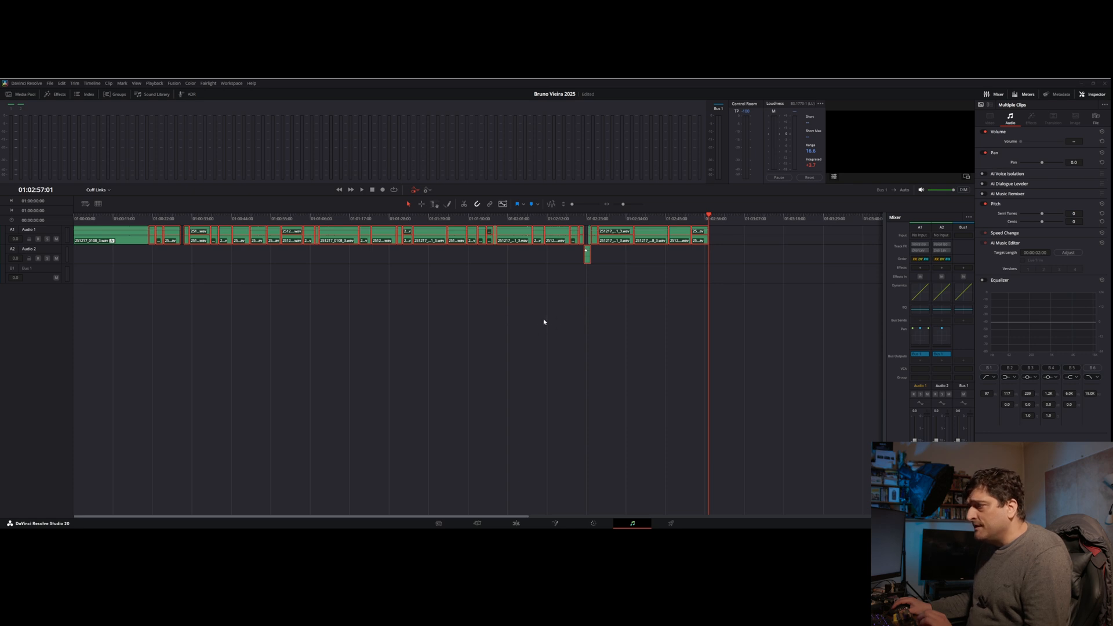
click(609, 339)
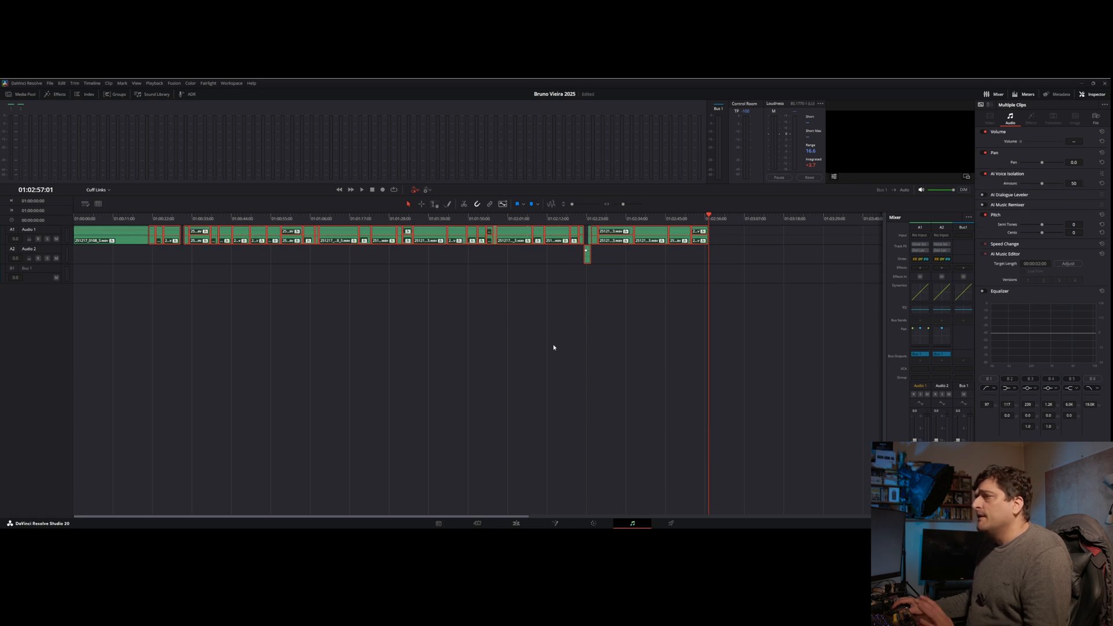
- Listen to the voice-isolated dialogue from 01:02:30:14 and again from about 01:02:00
click(616, 218)
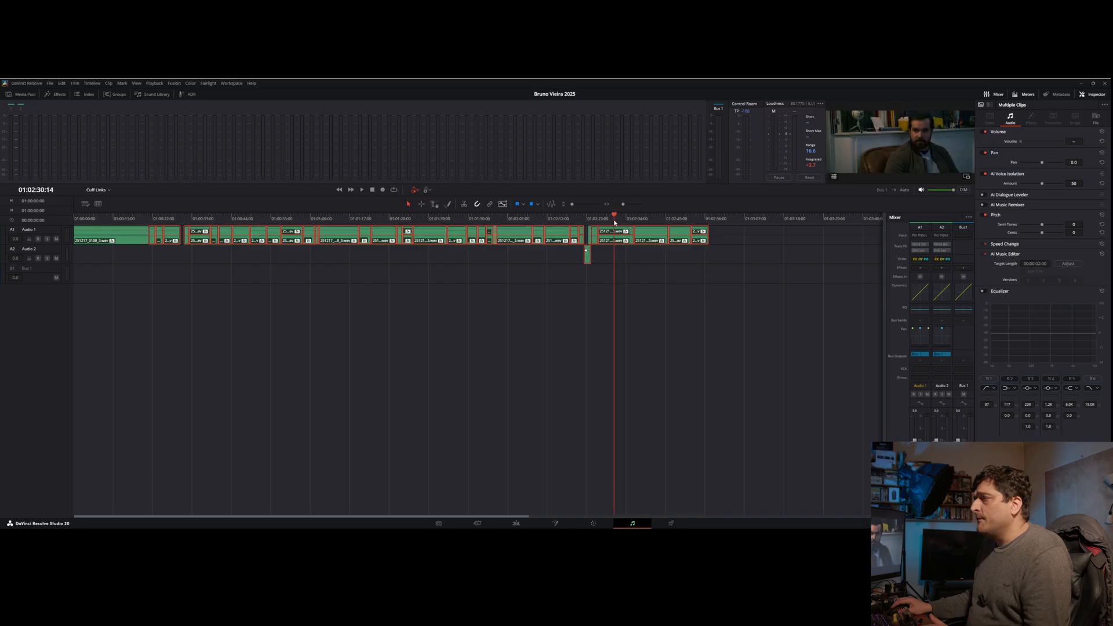
key(space)
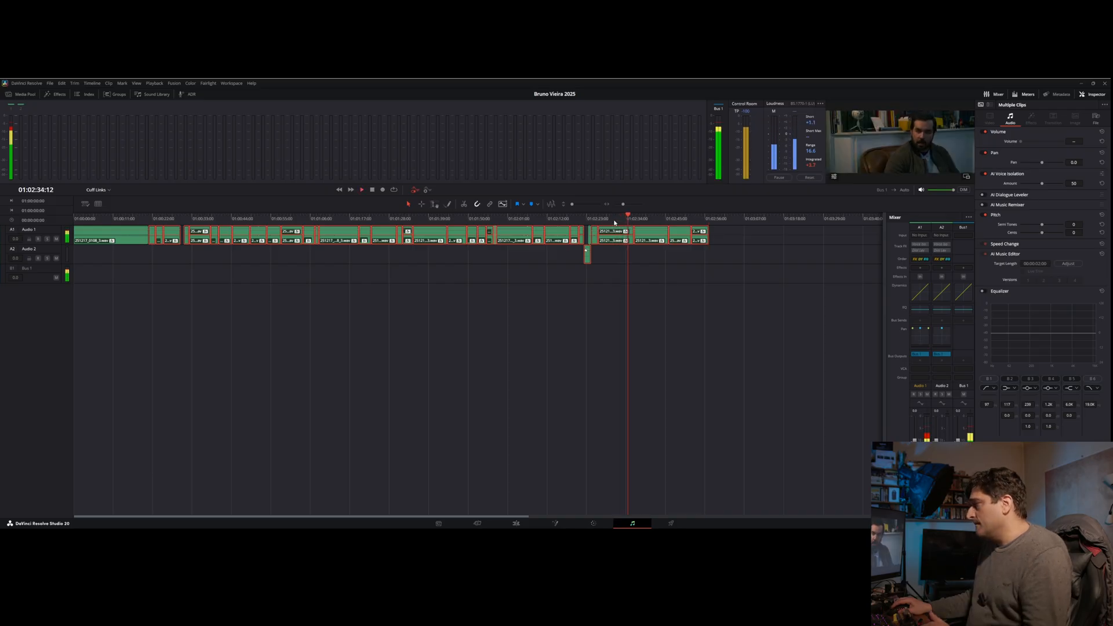
click(505, 220)
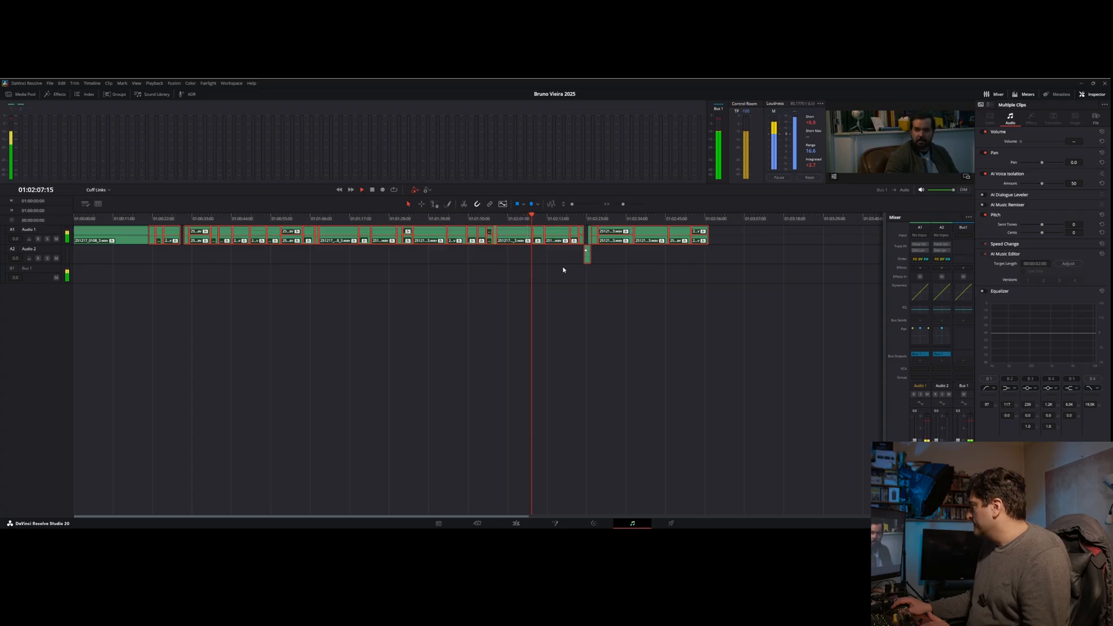
key(space)
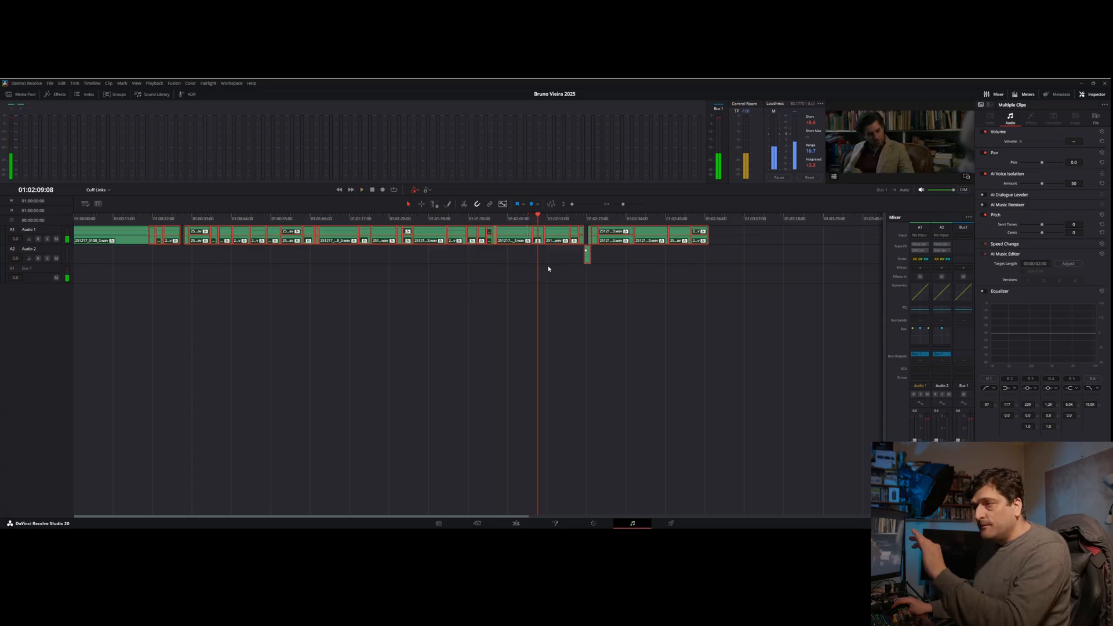
- Return to the Edit page and bring the start of the Cuff Links timeline into view
click(516, 523)
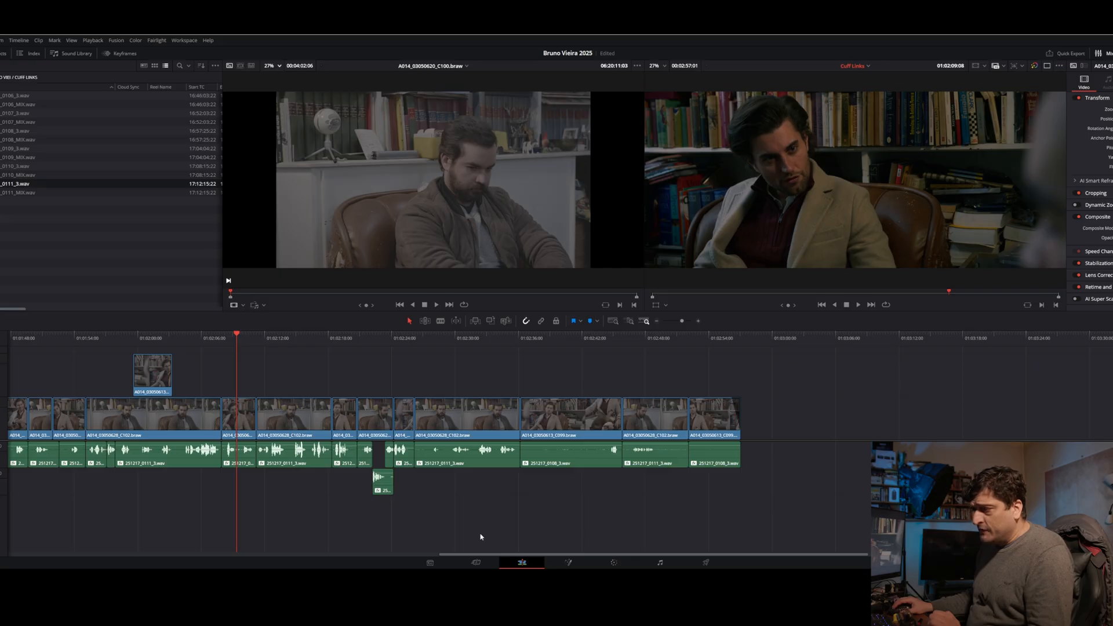
drag(519, 556, 83, 560)
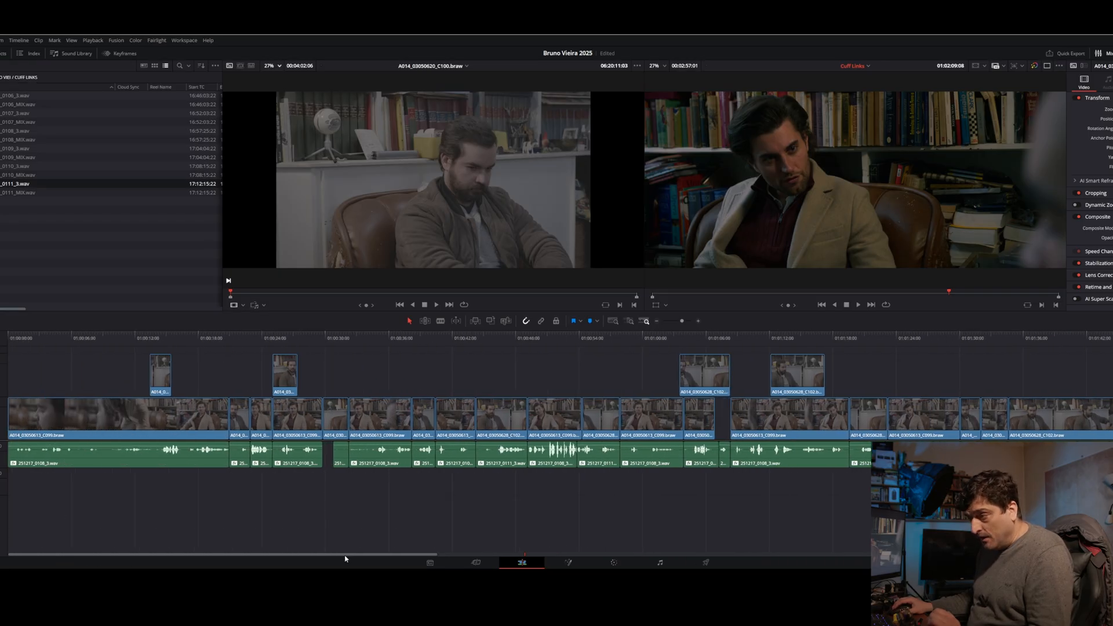